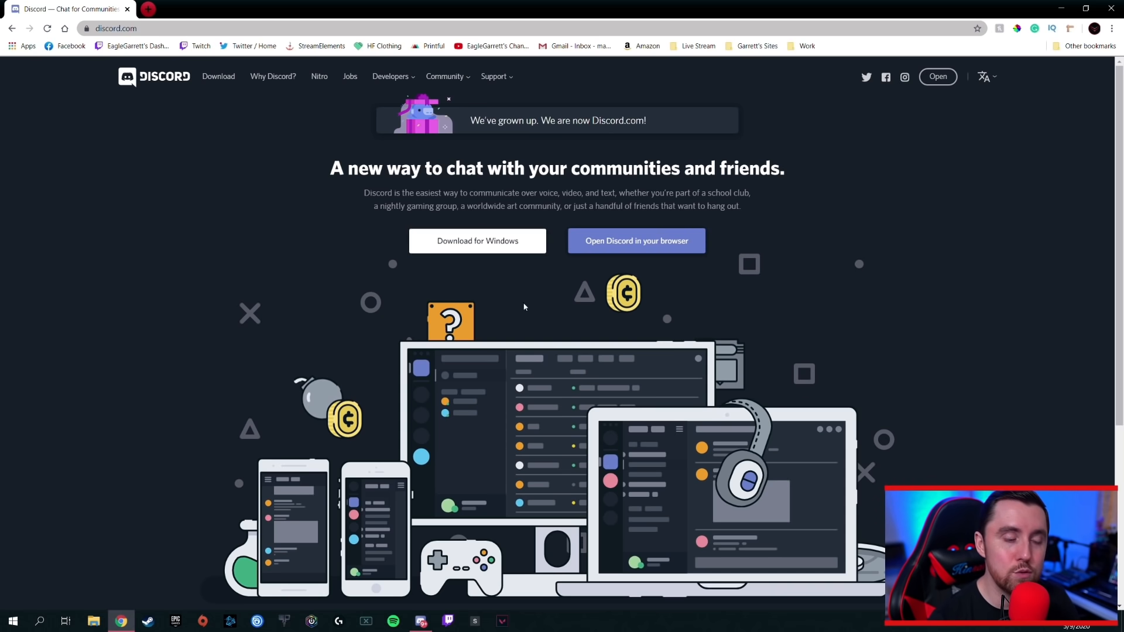
Switch to Discord and examine The Flock server's channel list, its welcome channel and its rules channel.
left_click(422, 621)
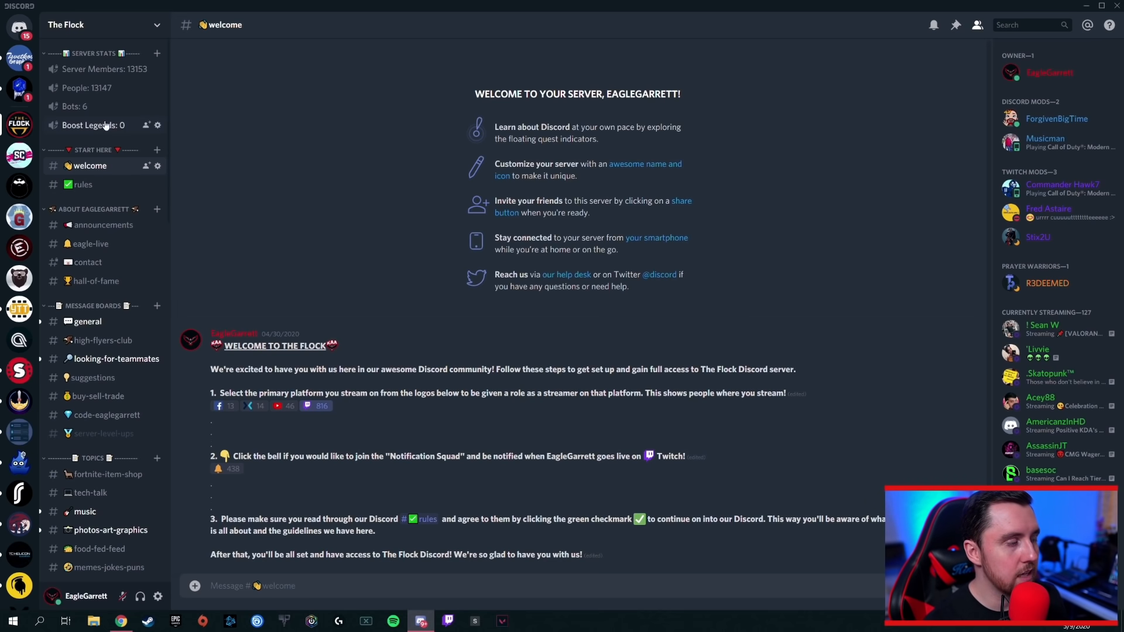
scroll(97, 176, "down", 5)
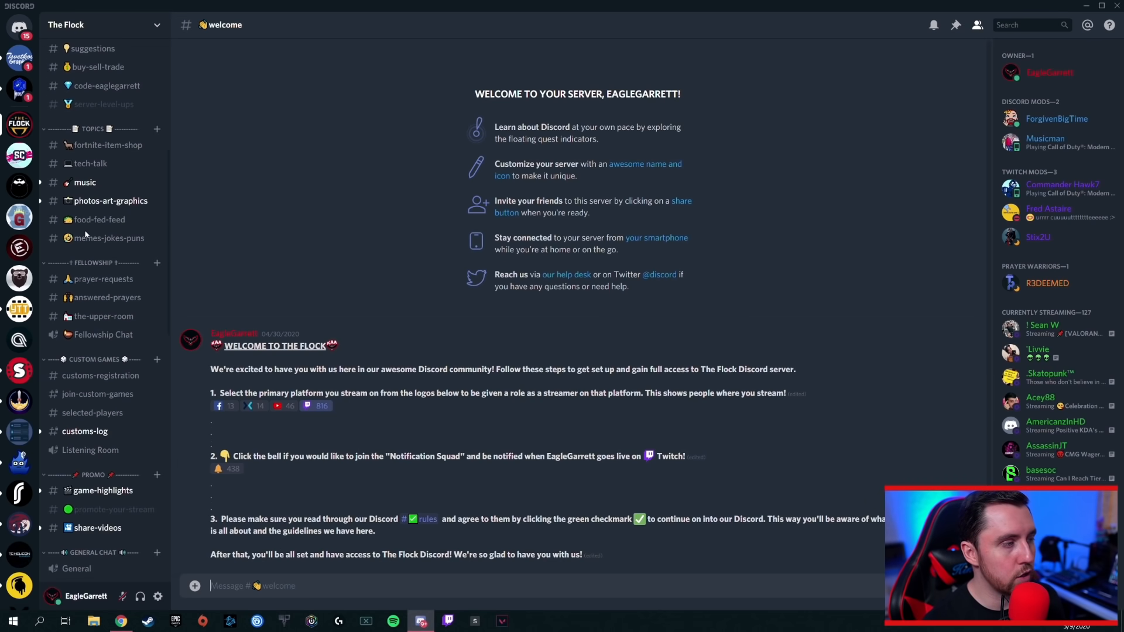
scroll(85, 234, "down", 4)
scroll(85, 232, "up", 7)
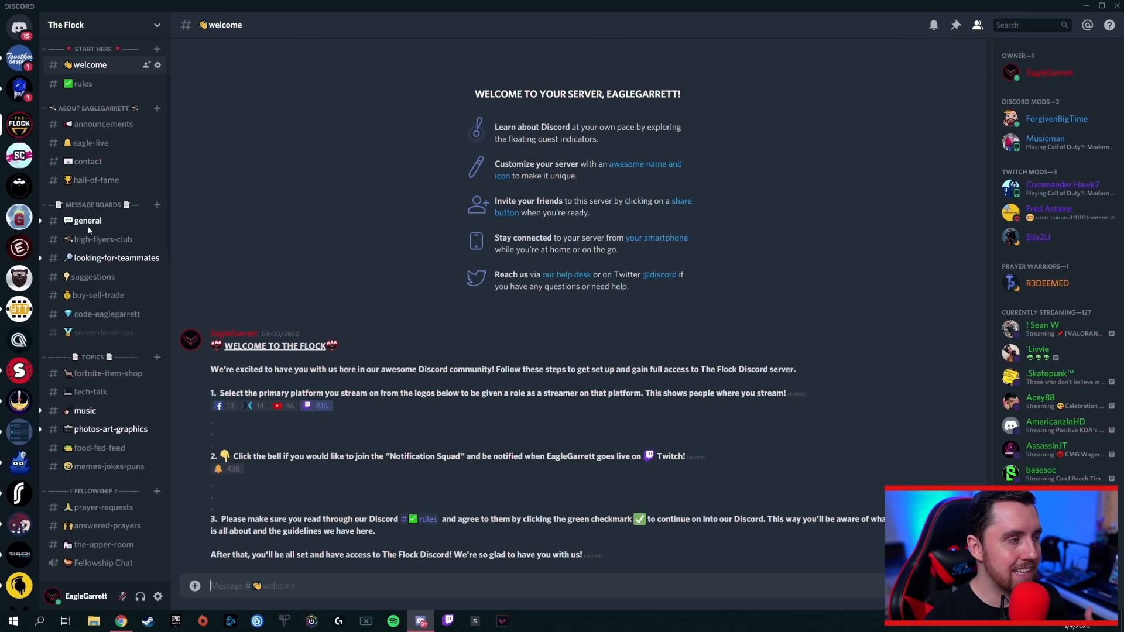
scroll(88, 230, "up", 2)
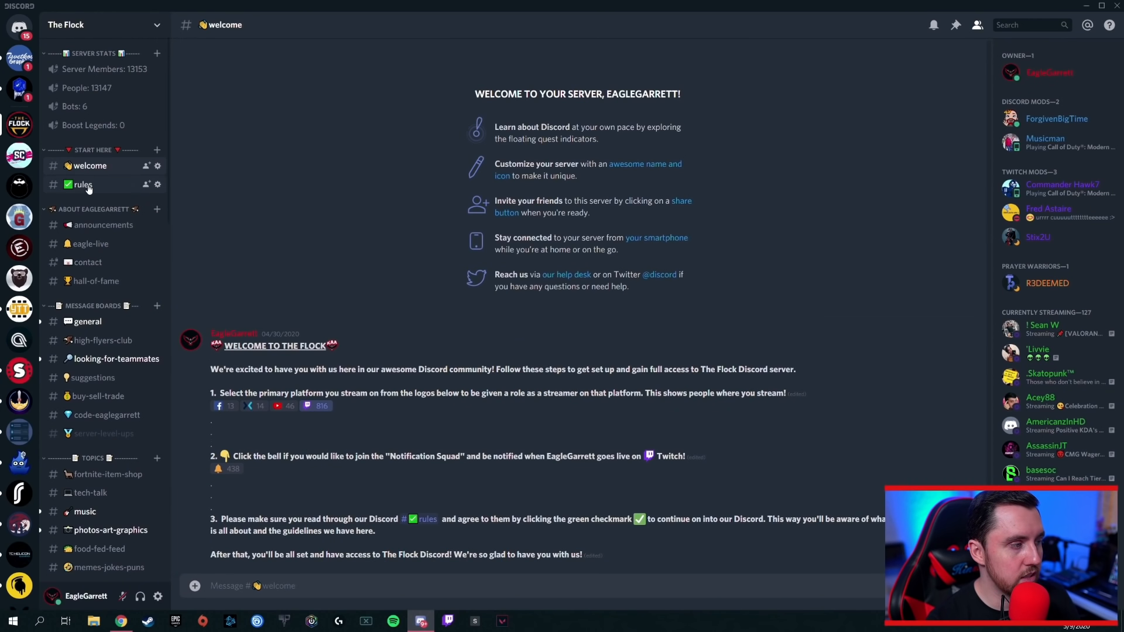
left_click(88, 186)
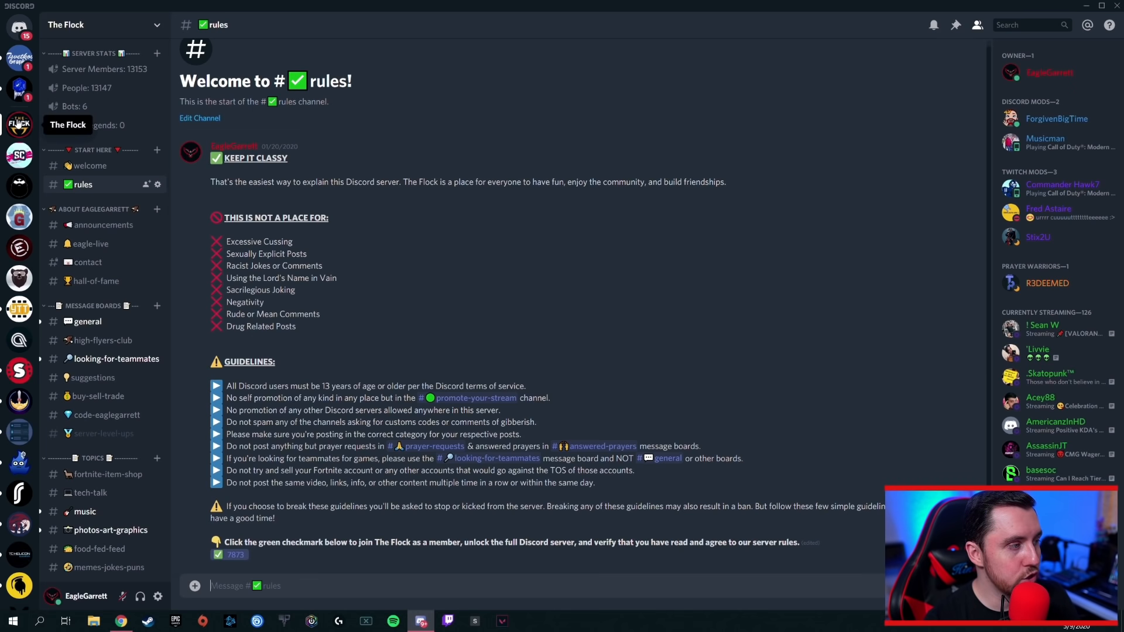
Create a new server named Discord Template and dismiss the invitation to friends.
scroll(16, 202, "down", 5)
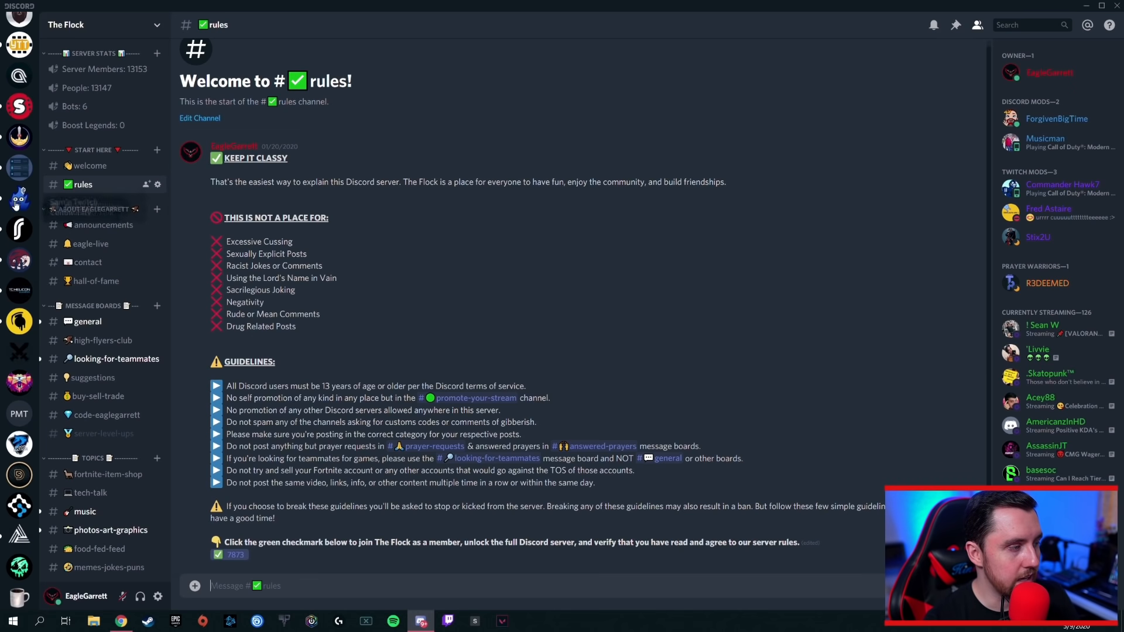
scroll(17, 206, "down", 4)
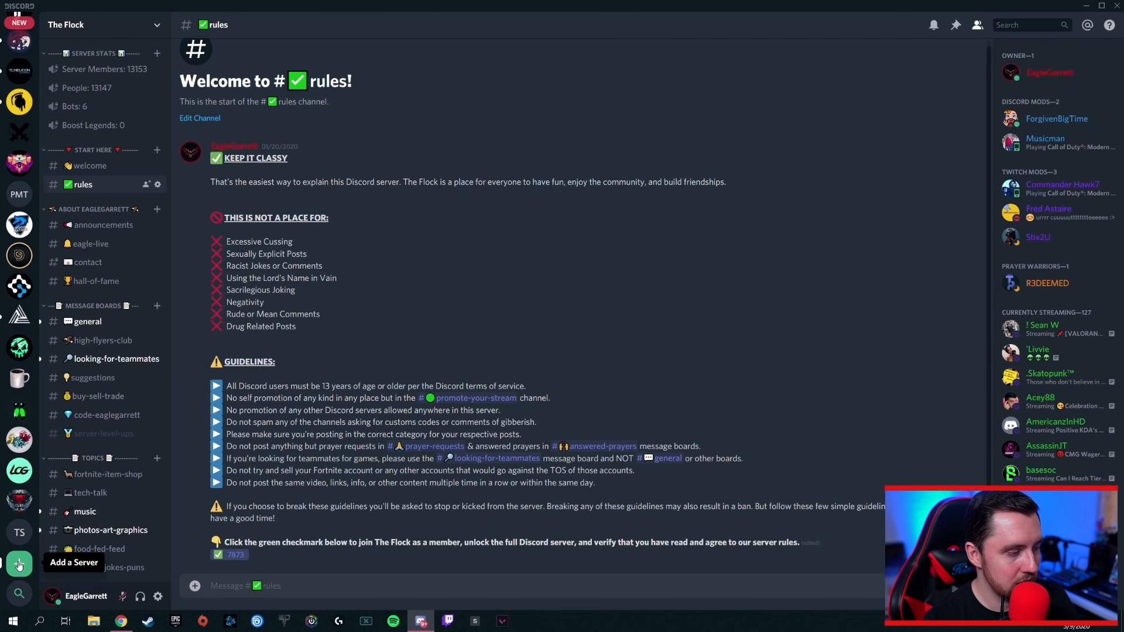
left_click(20, 565)
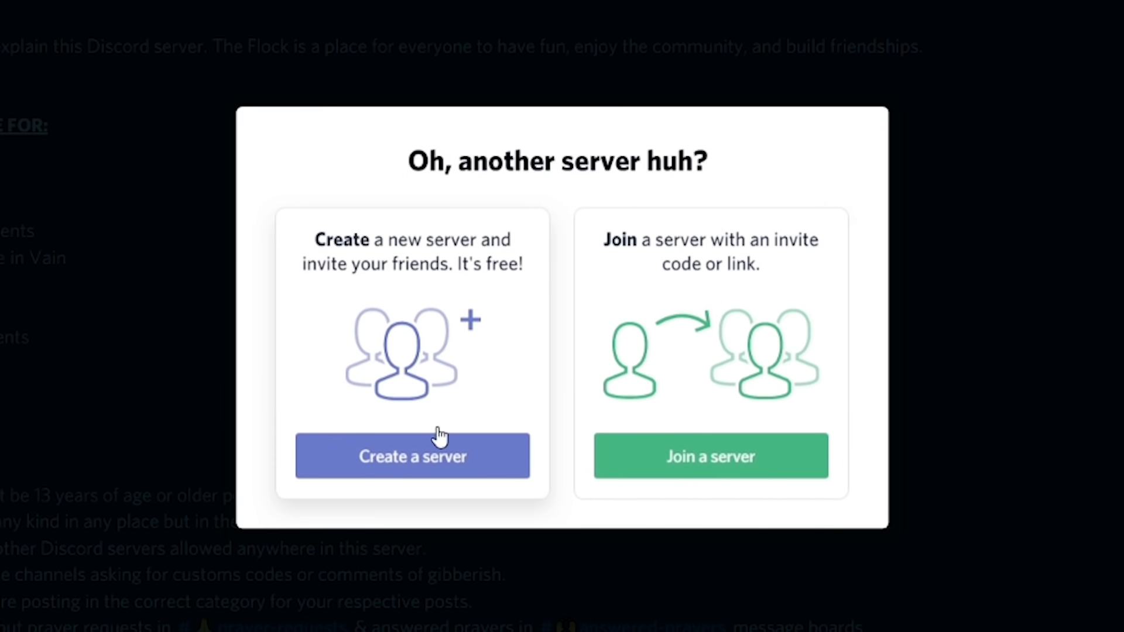
left_click(421, 468)
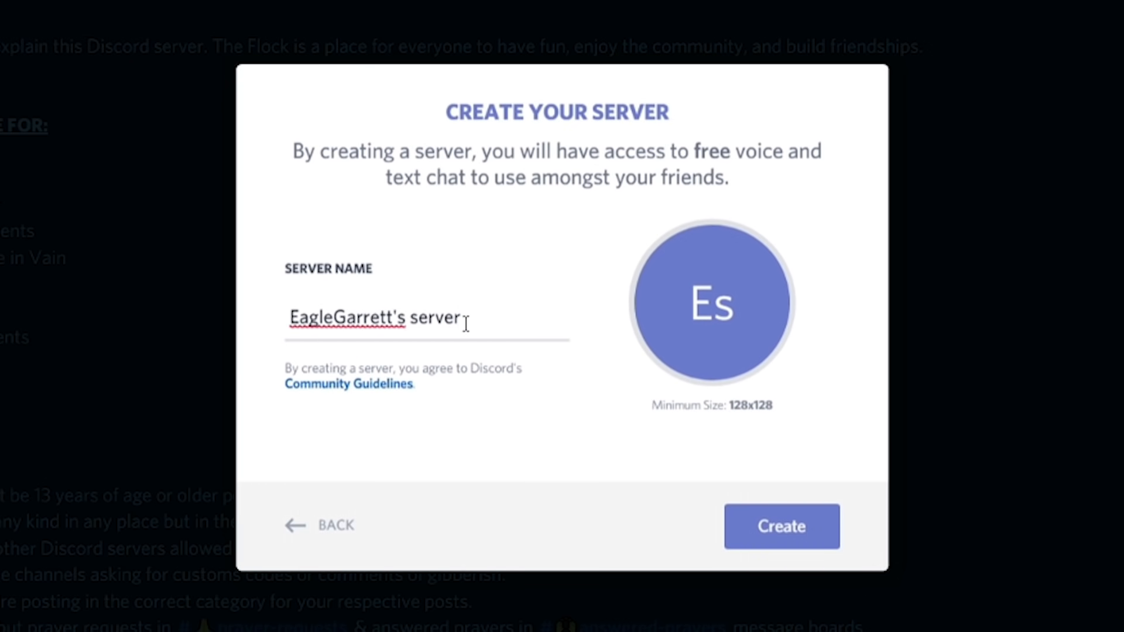
key("ctrl+a")
type("Disco")
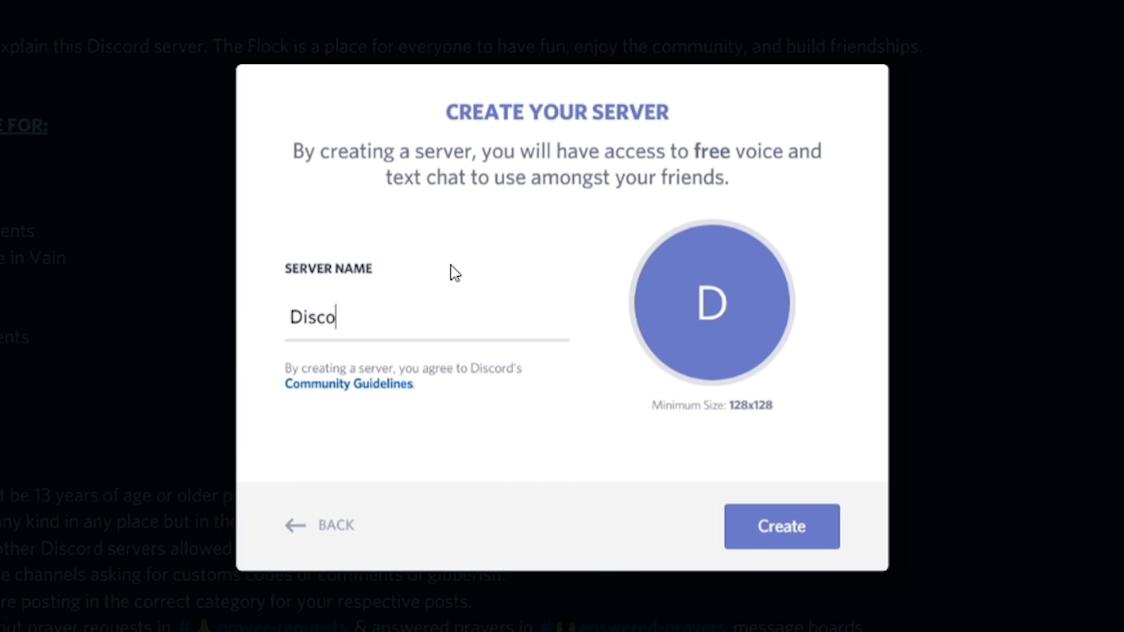
type("rd Template")
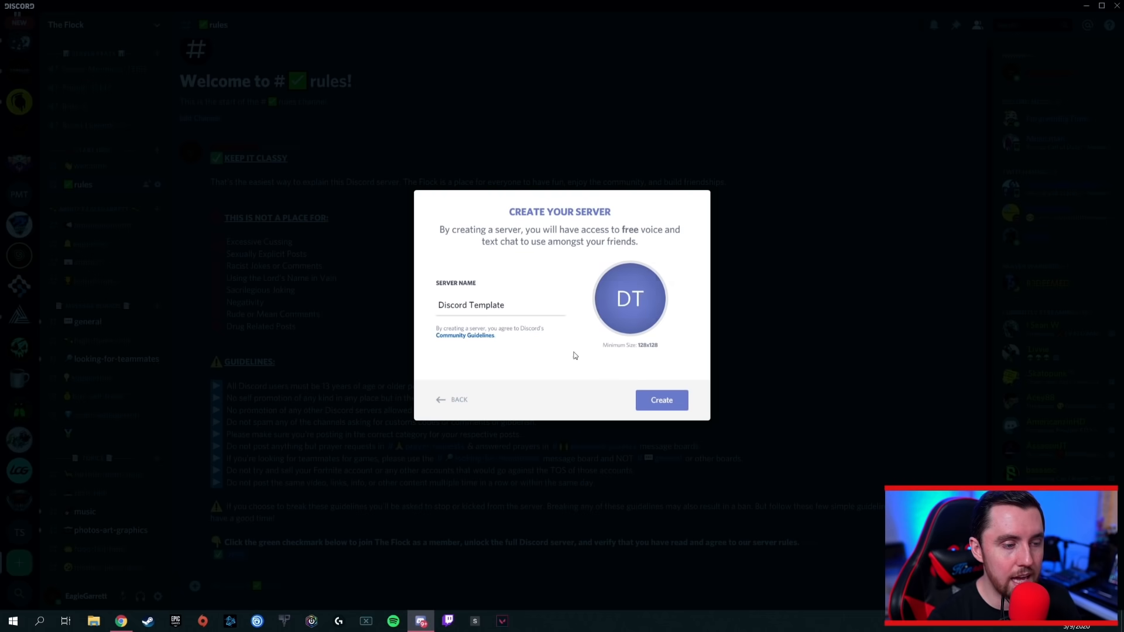
left_click(670, 403)
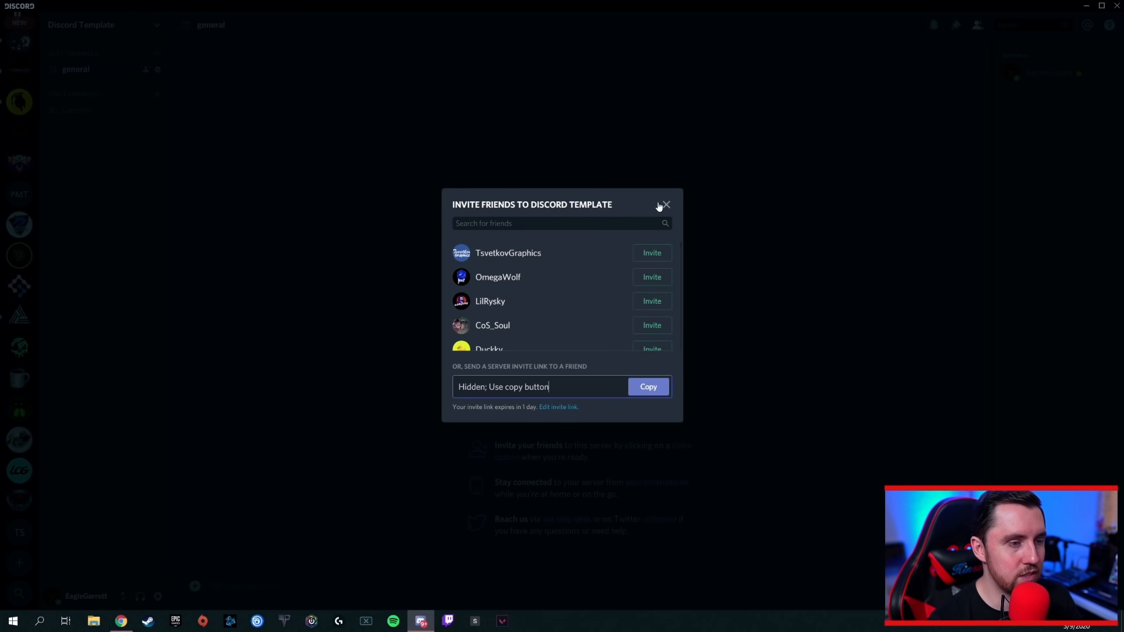
left_click(667, 205)
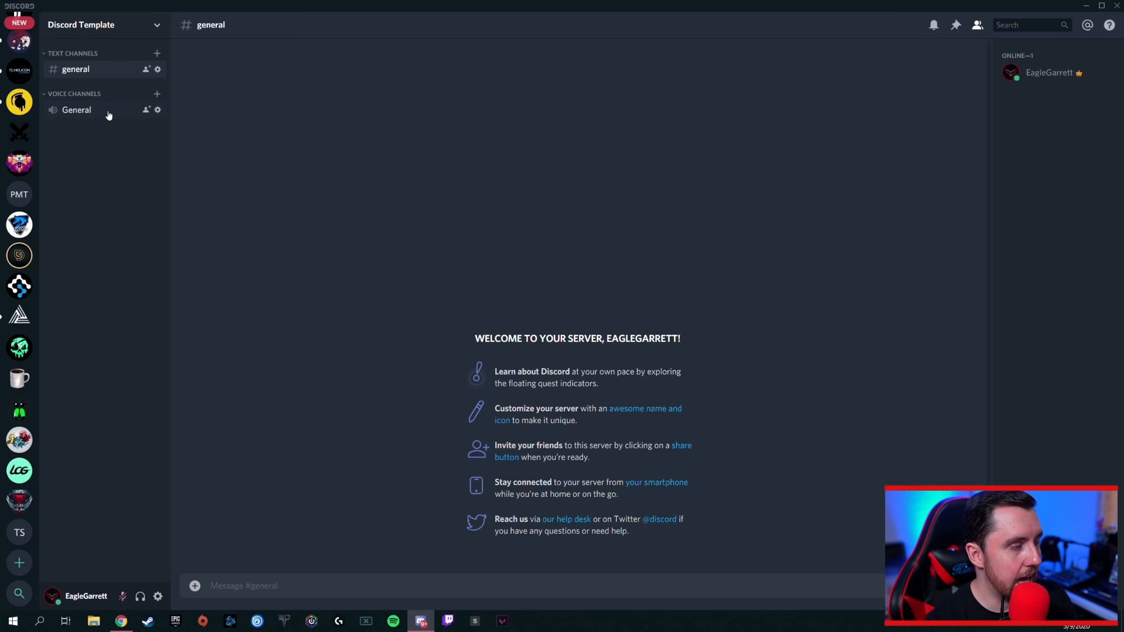
Create a category named Start Here and move it above the Text Channels category.
right_click(87, 141)
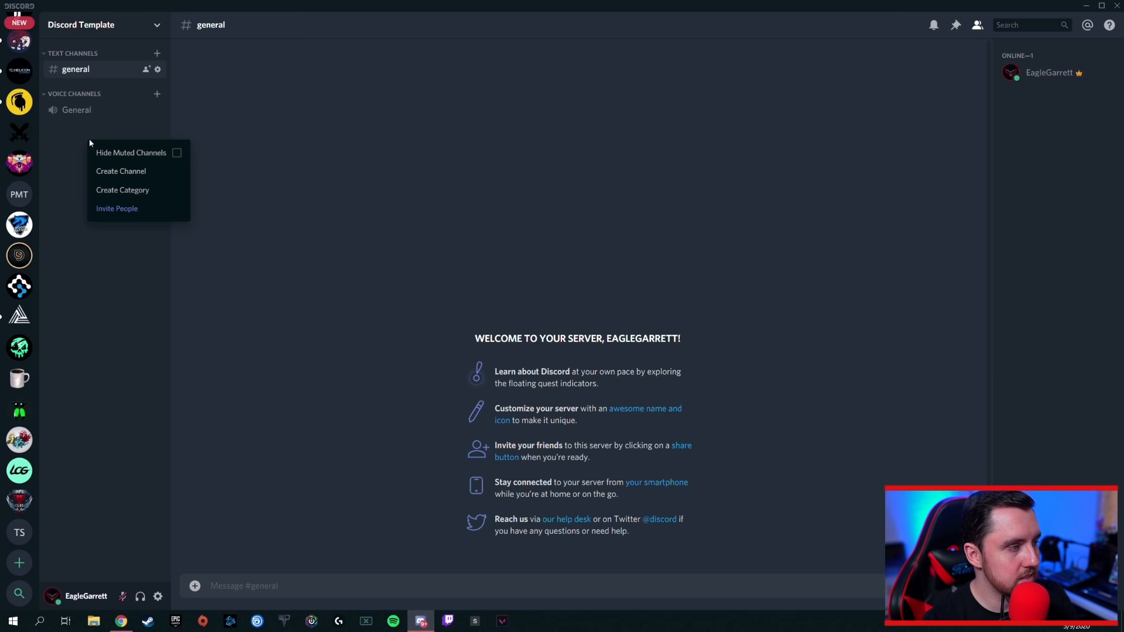
left_click(104, 192)
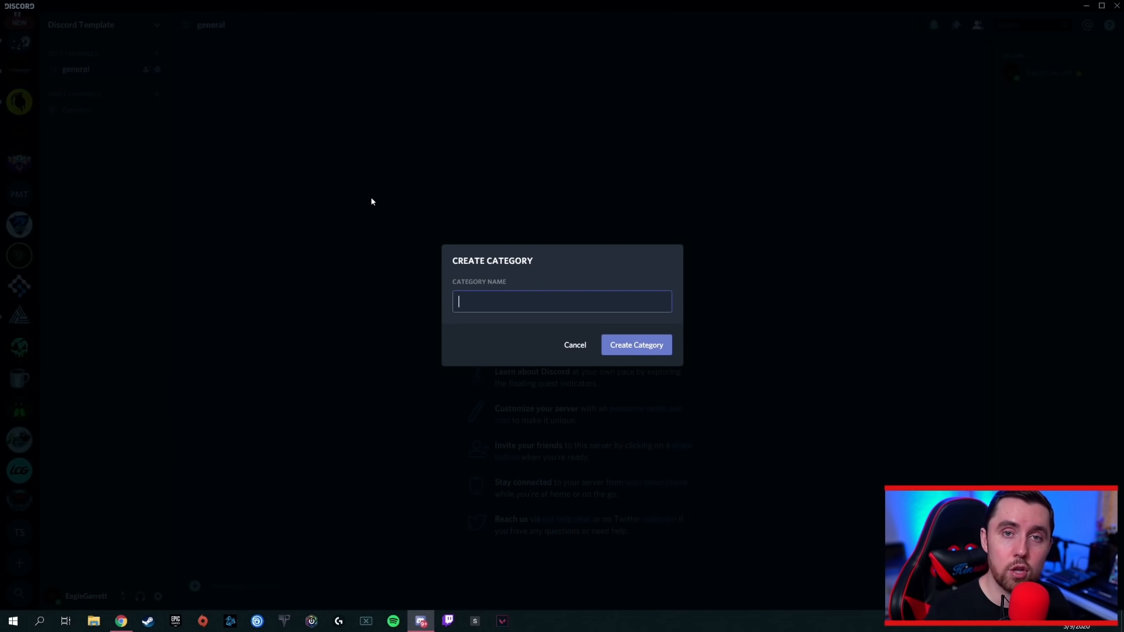
type("Start")
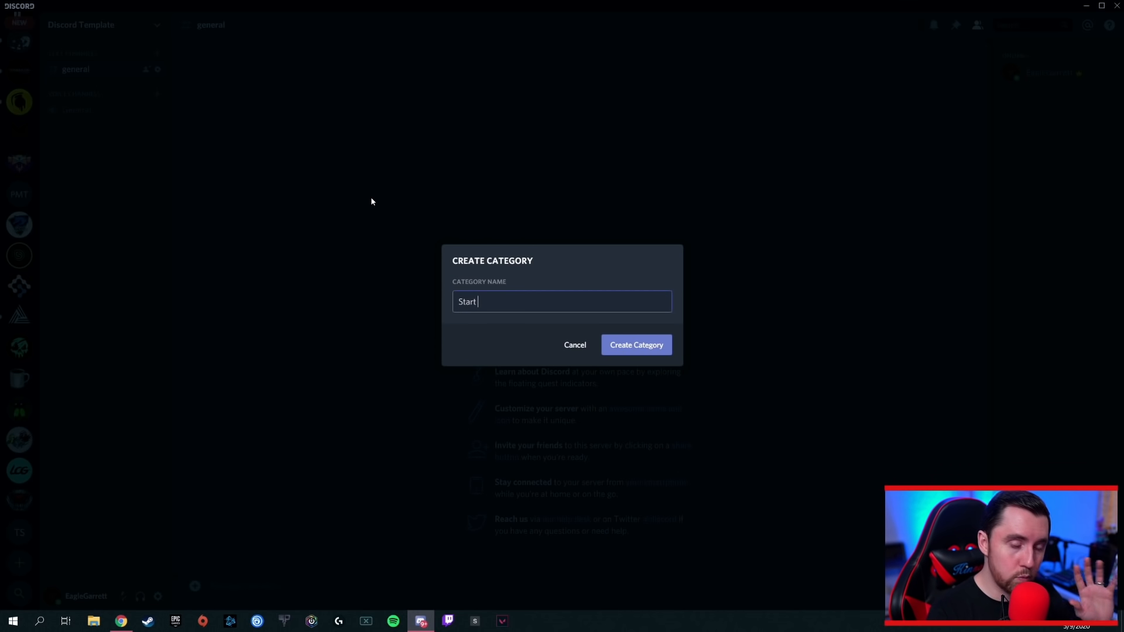
type(" Here")
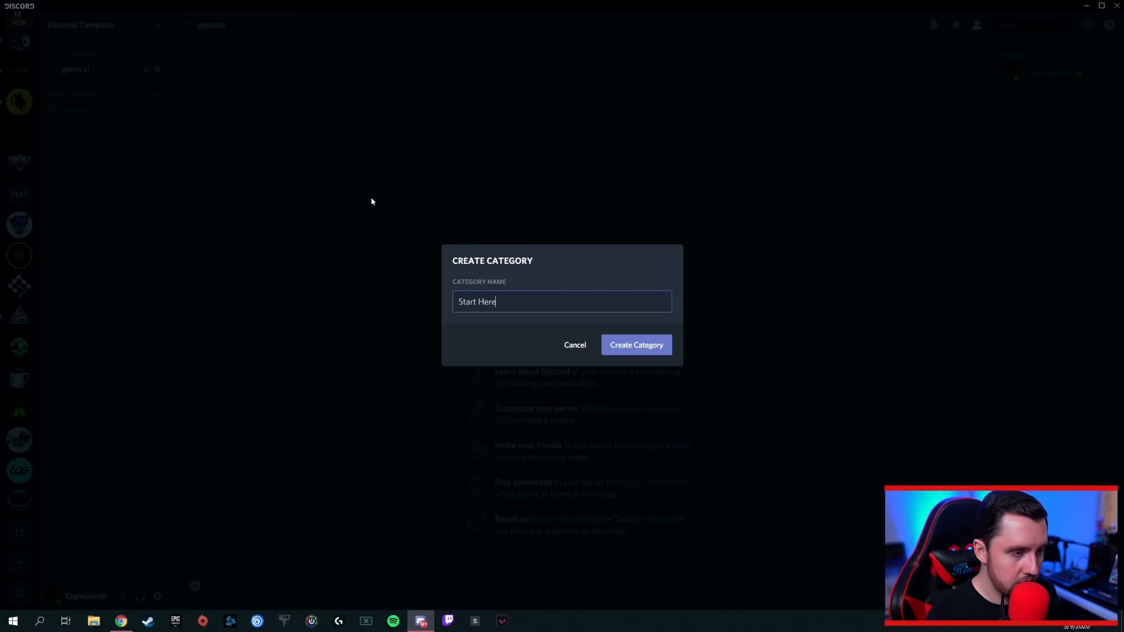
left_click(634, 347)
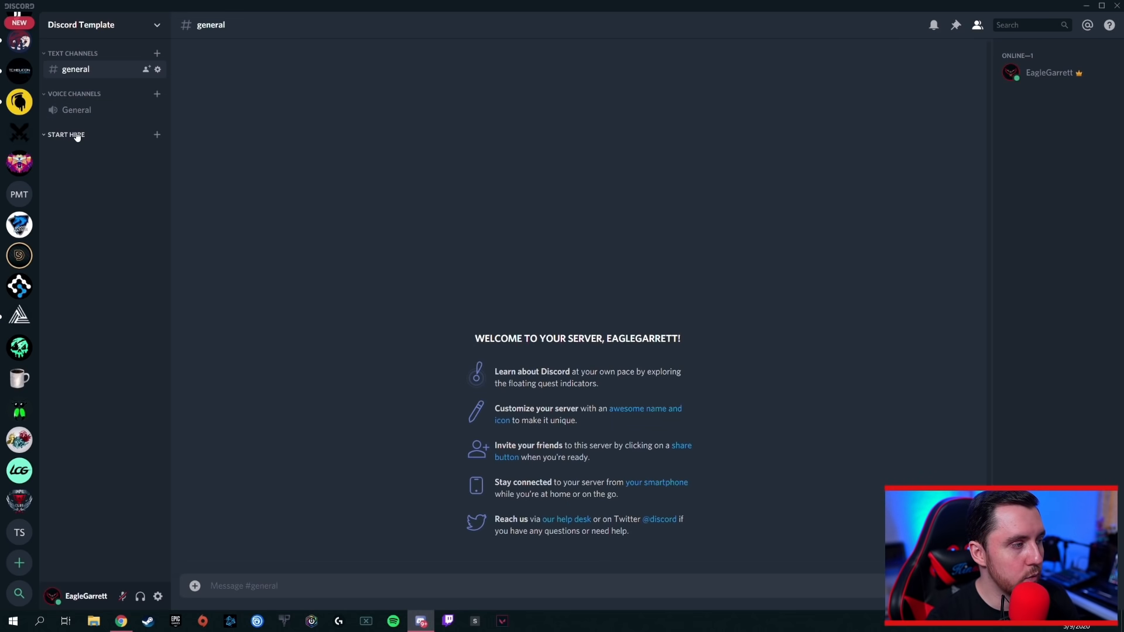
left_click_drag(77, 137, 83, 68)
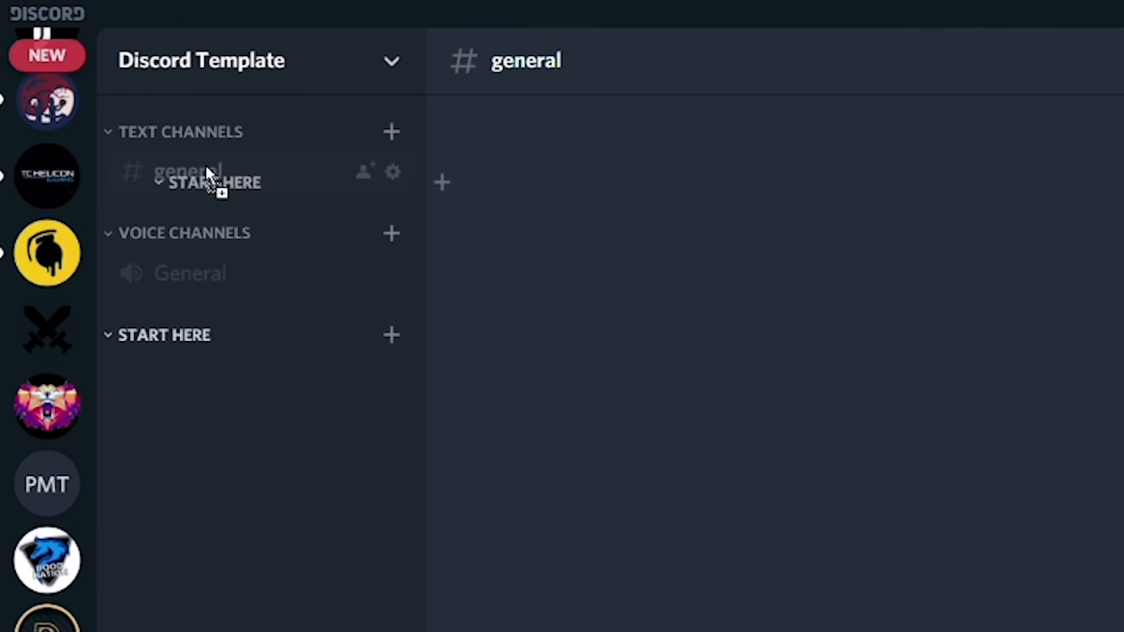
left_click_drag(206, 168, 202, 125)
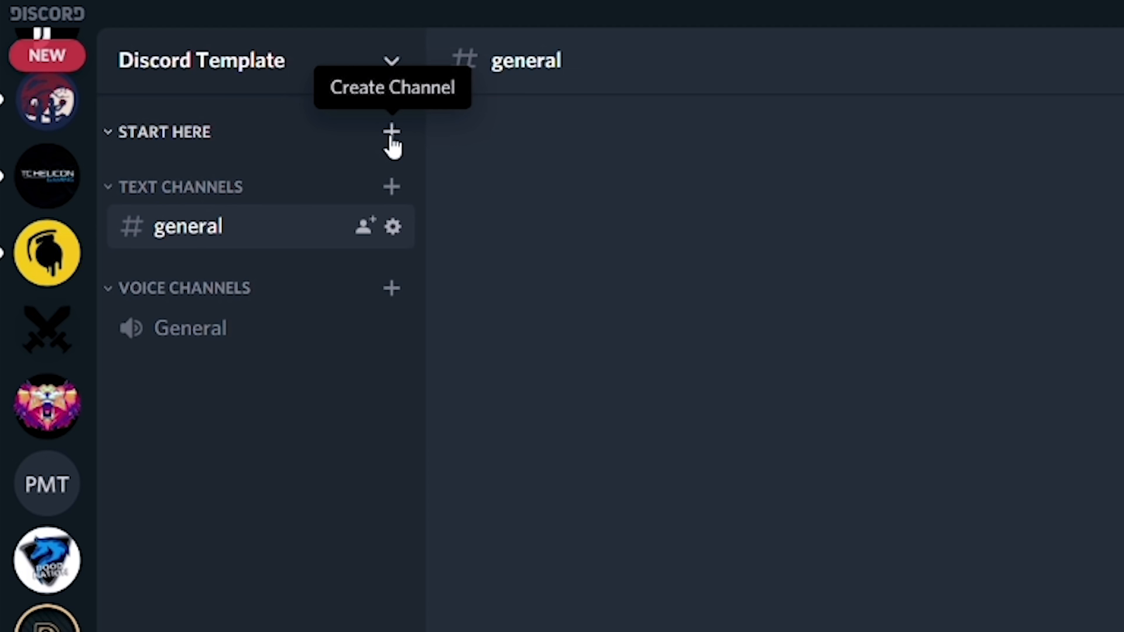
Add two text channels named welcome and rules to the Start Here category.
left_click(392, 131)
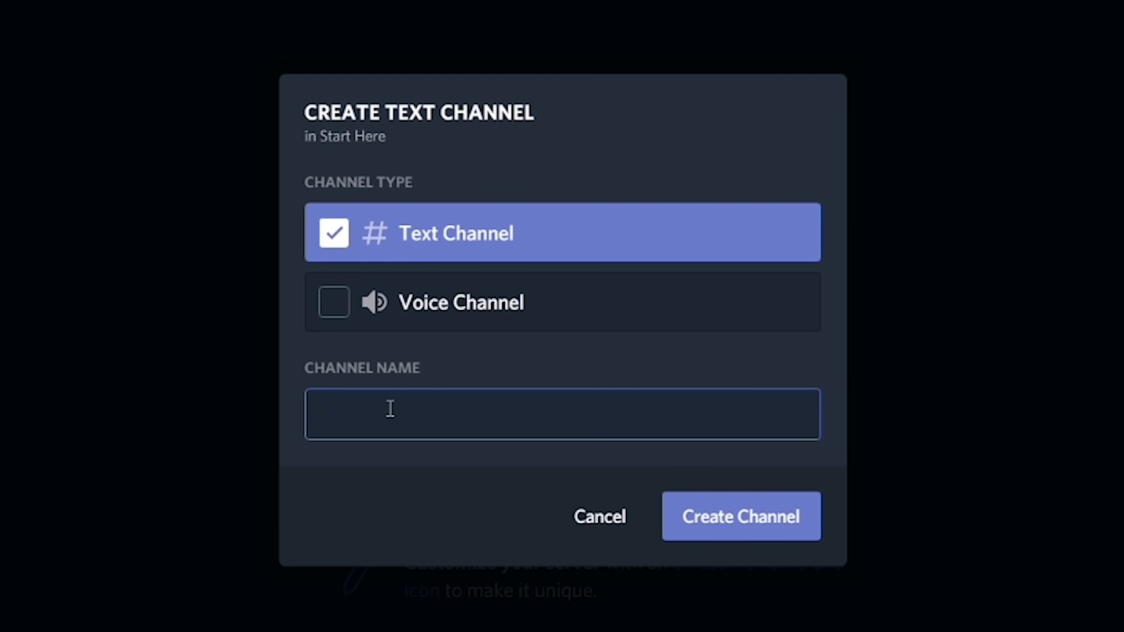
type("welcome")
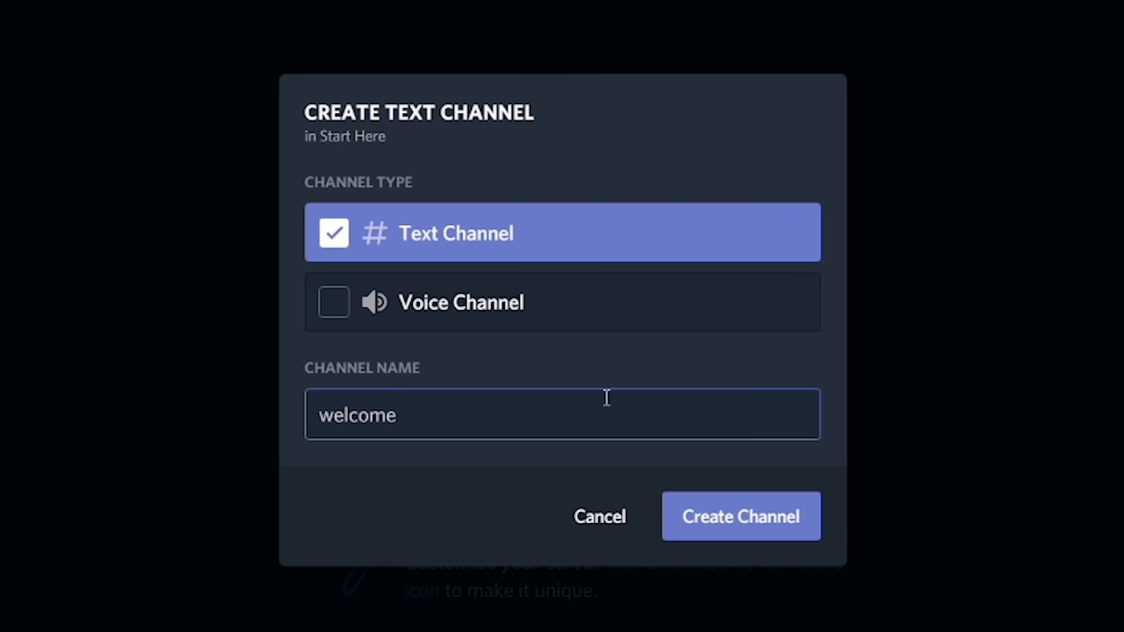
left_click(742, 525)
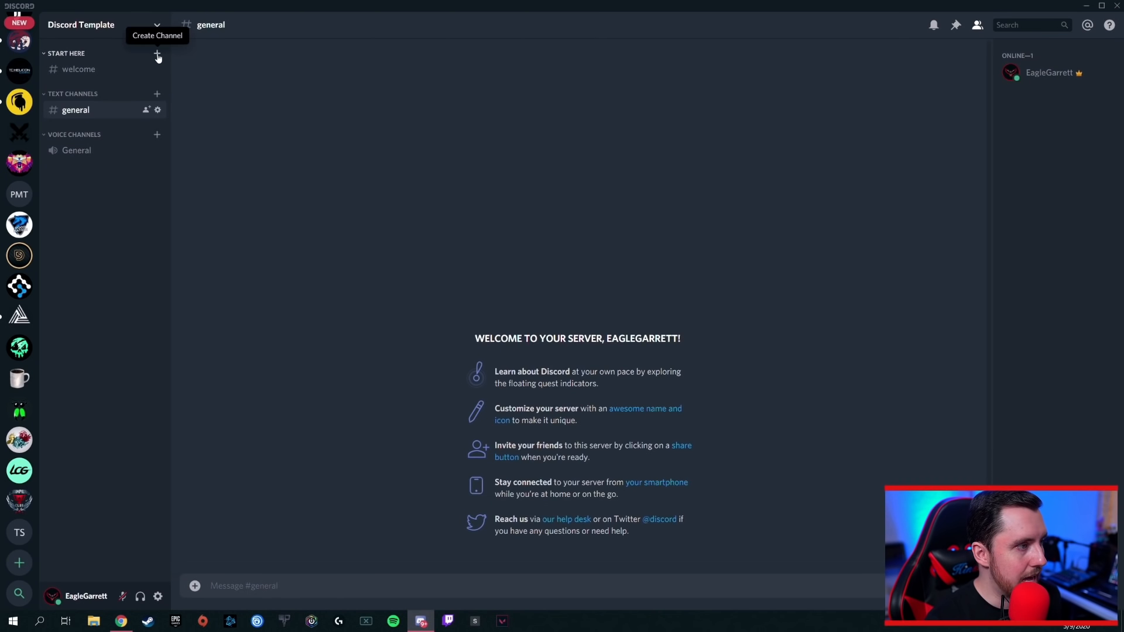
left_click(157, 53)
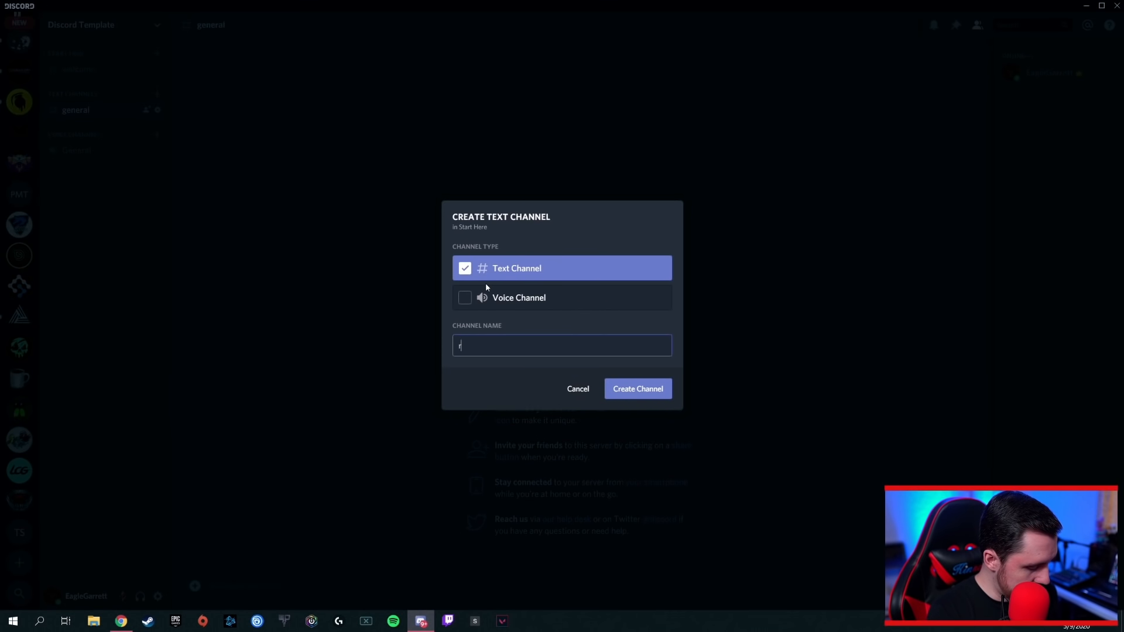
type("rules")
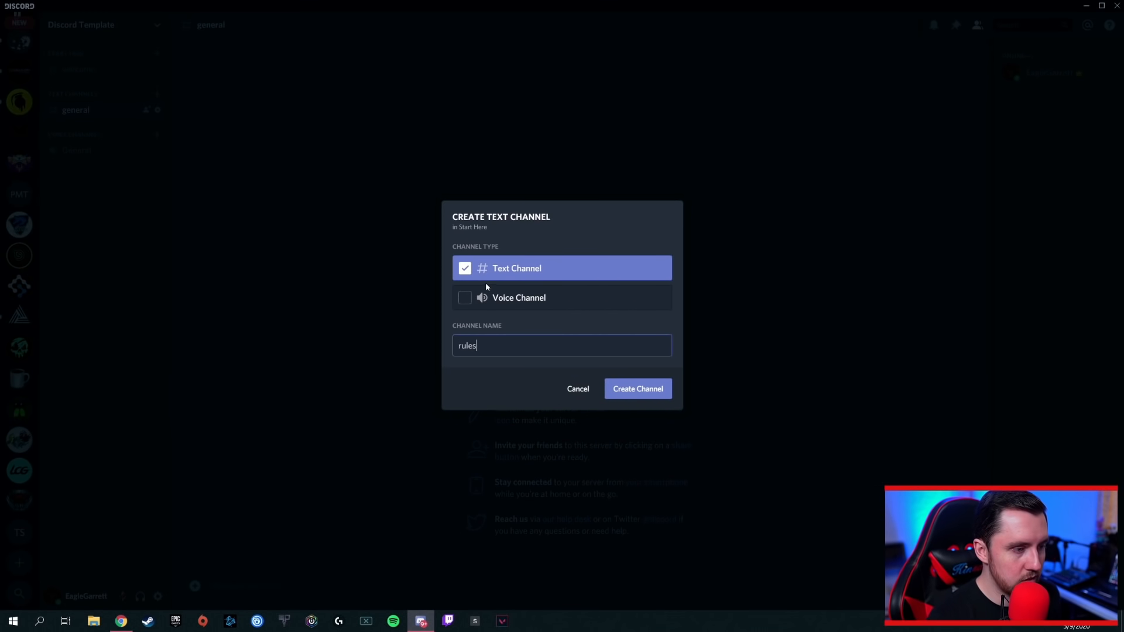
left_click(635, 389)
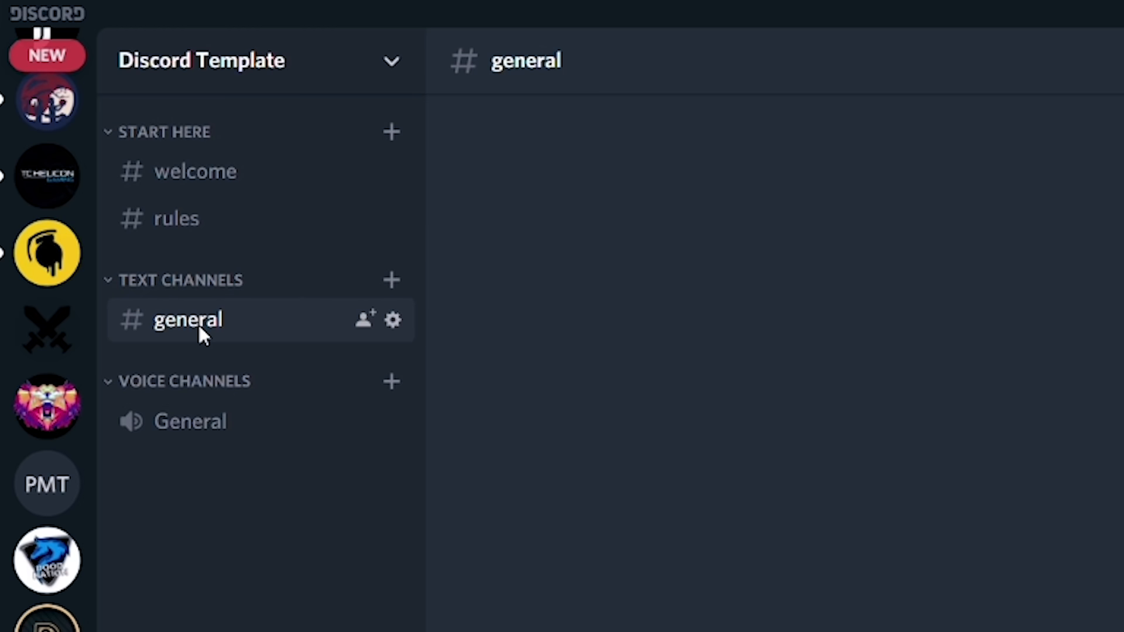
Add two text channels named subs-only and suggestions to the Text Channels category.
left_click(391, 281)
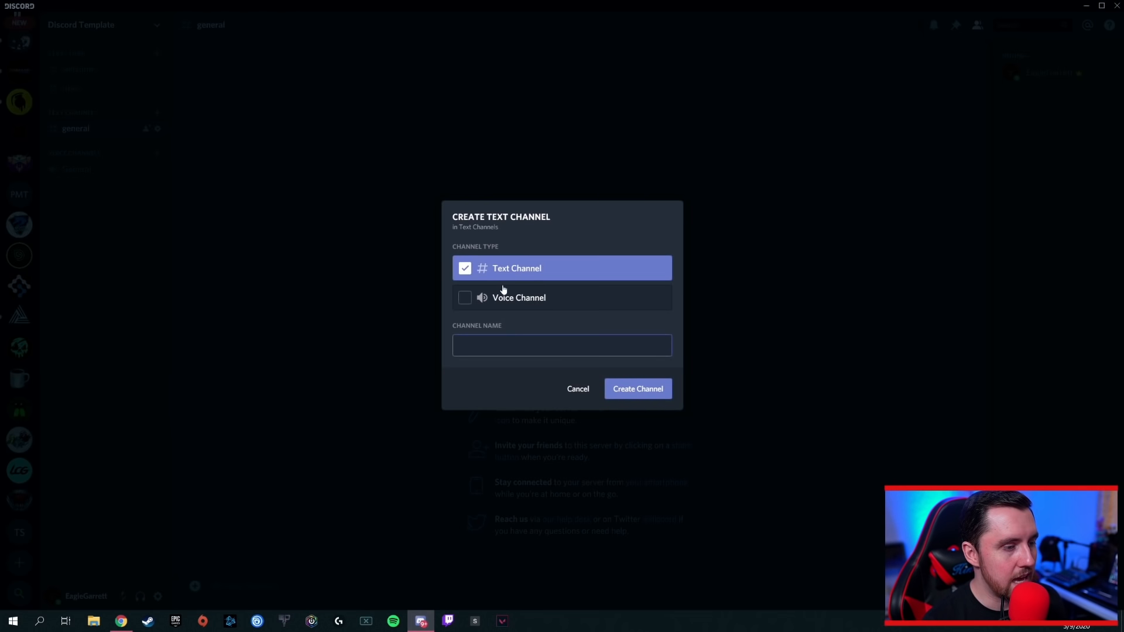
type("s")
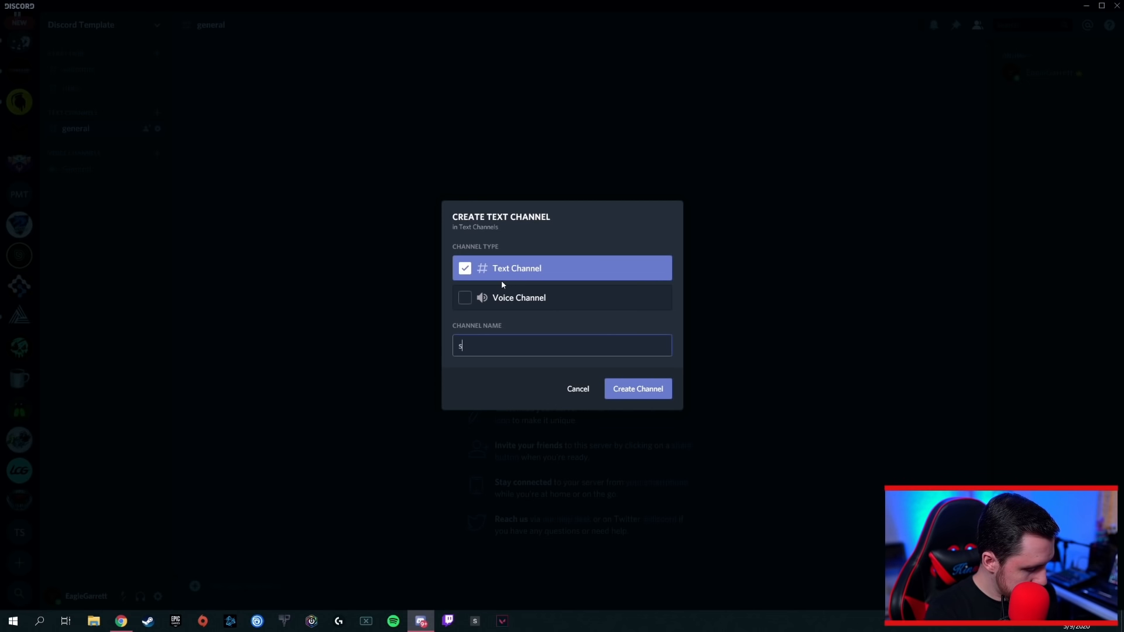
type("ubs-only")
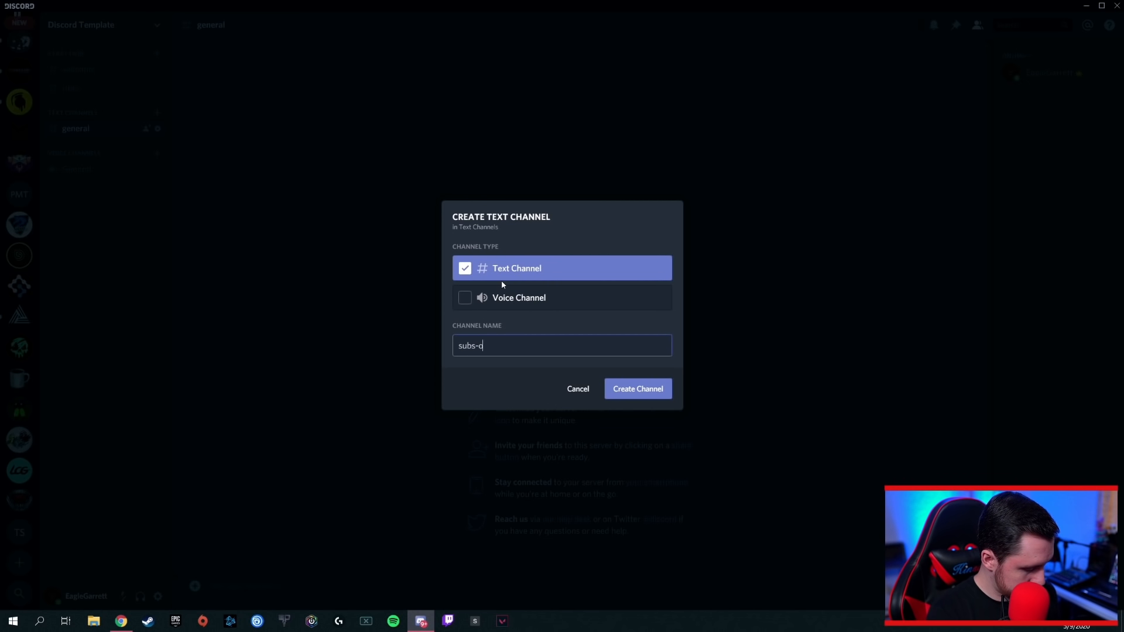
left_click(637, 394)
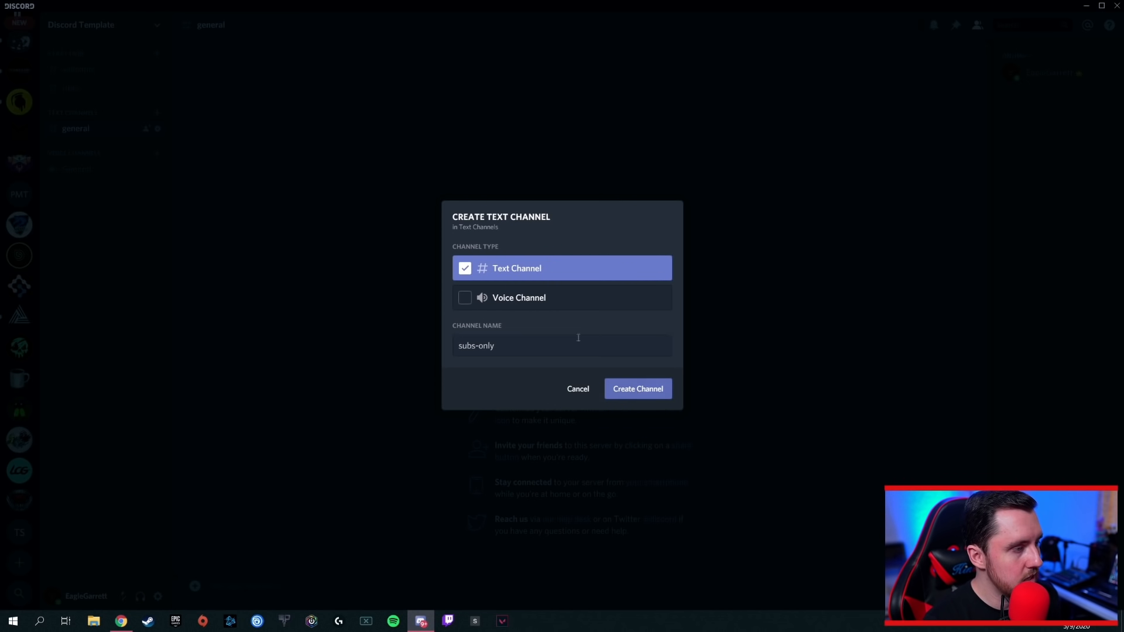
left_click(157, 111)
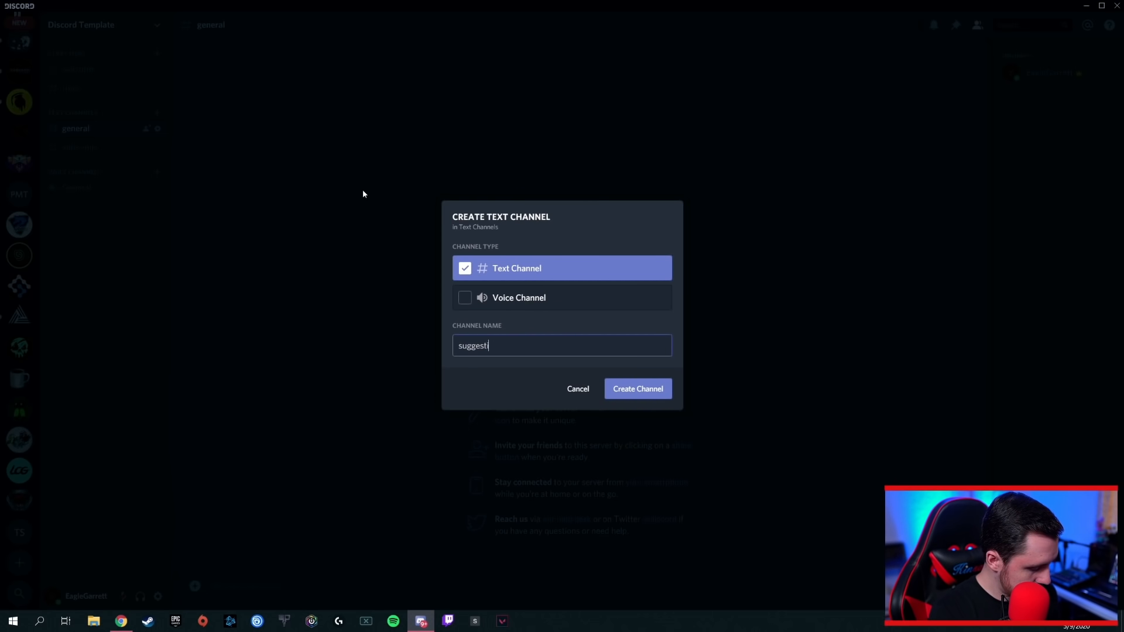
type("suggestions")
left_click(628, 389)
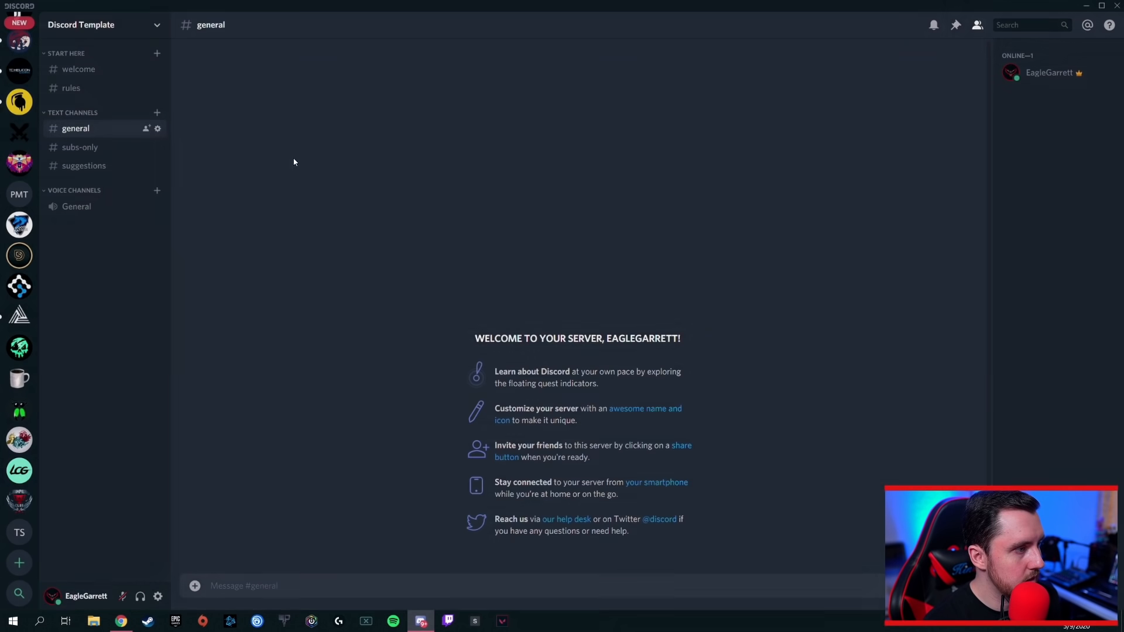
Add a text channel named games to the Text Channels category and place it between subs-only and suggestions.
left_click(157, 112)
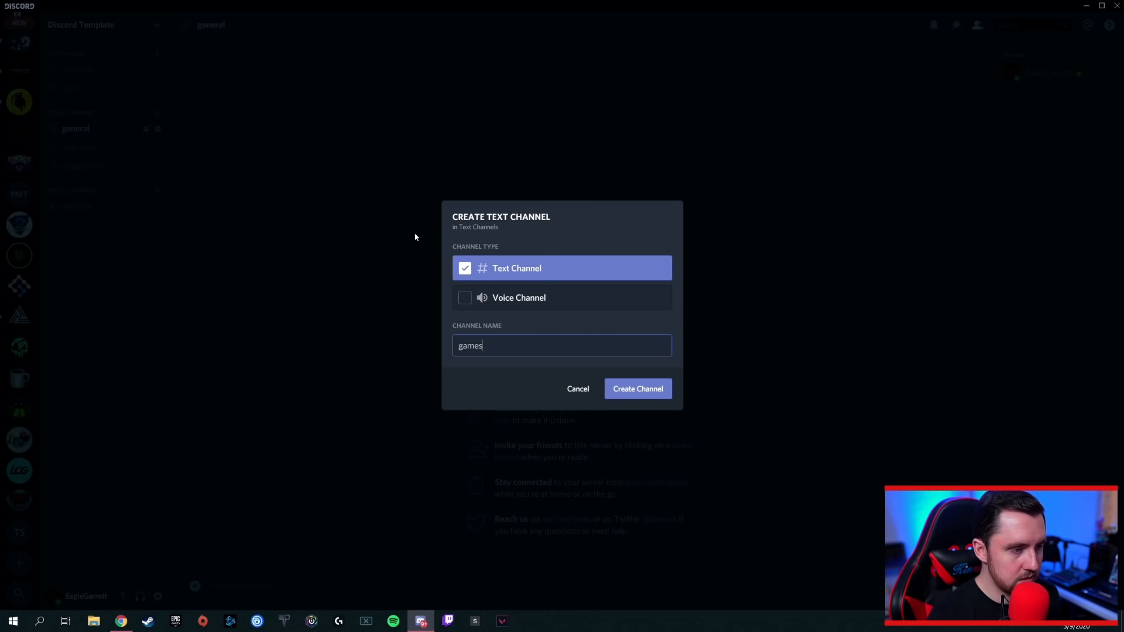
left_click(634, 390)
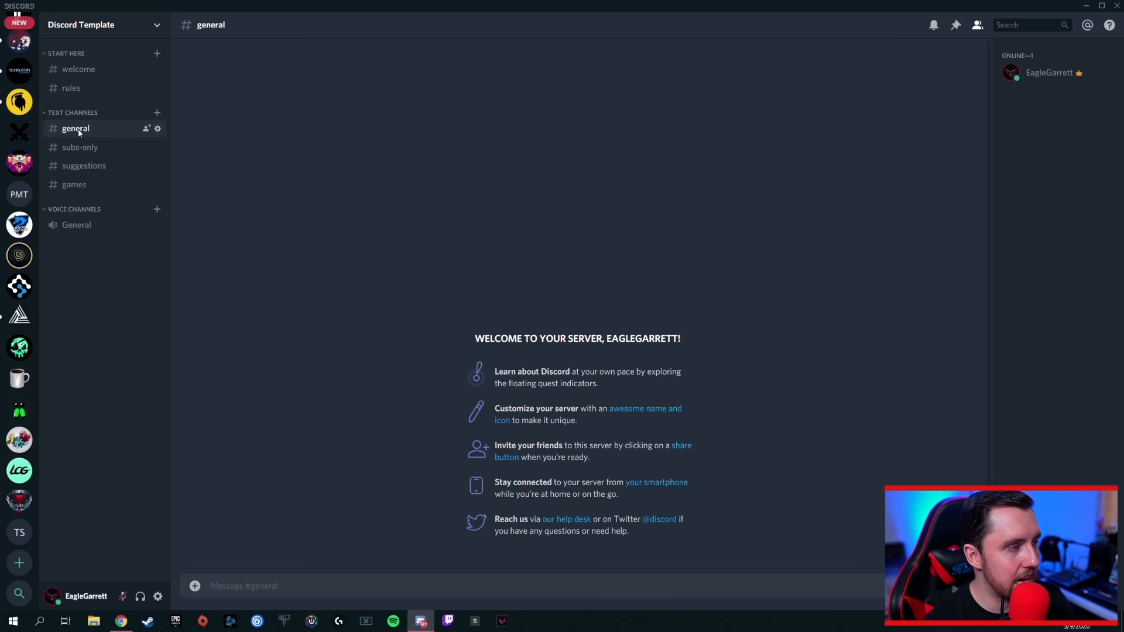
left_click_drag(78, 181, 93, 155)
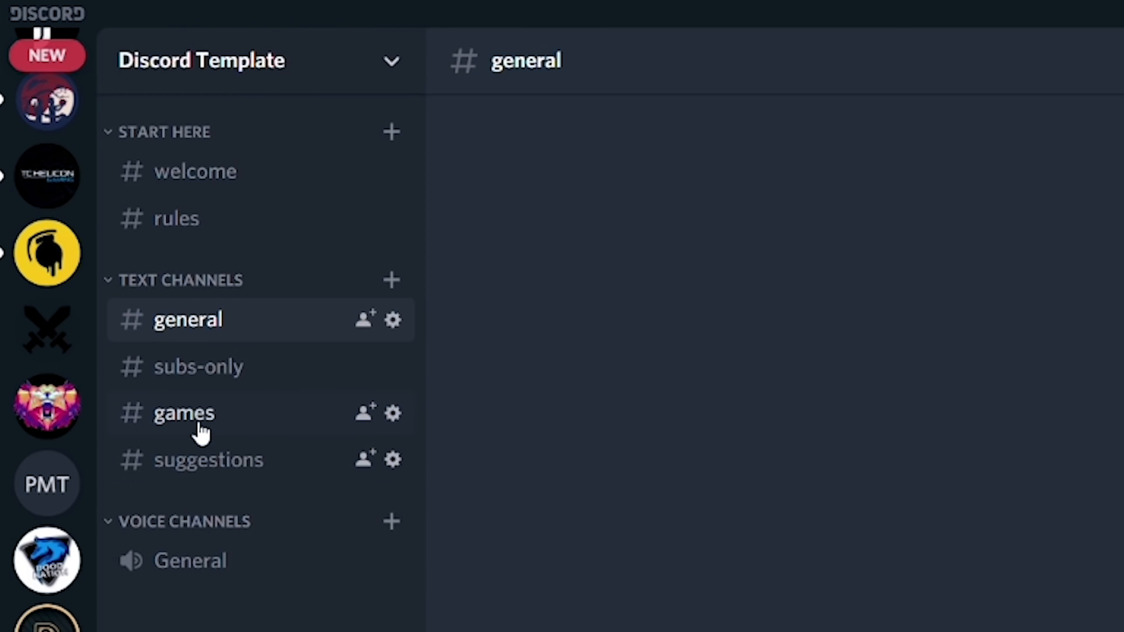
left_click_drag(193, 422, 193, 465)
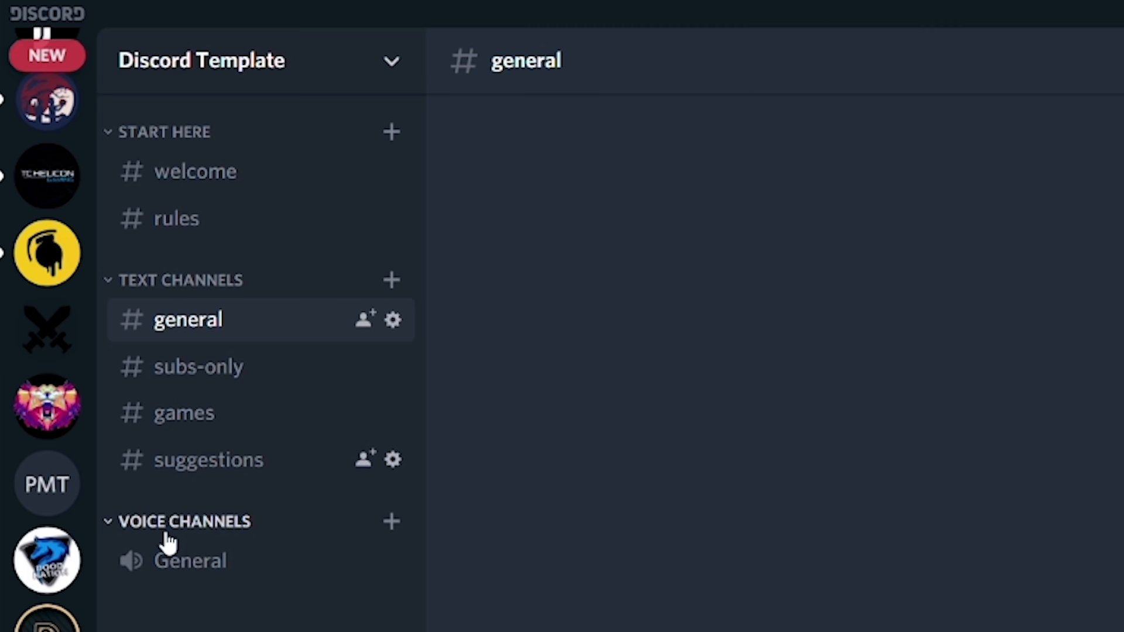
Create a voice channel named Gaming Lobby 1 in the Voice Channels category.
left_click(392, 522)
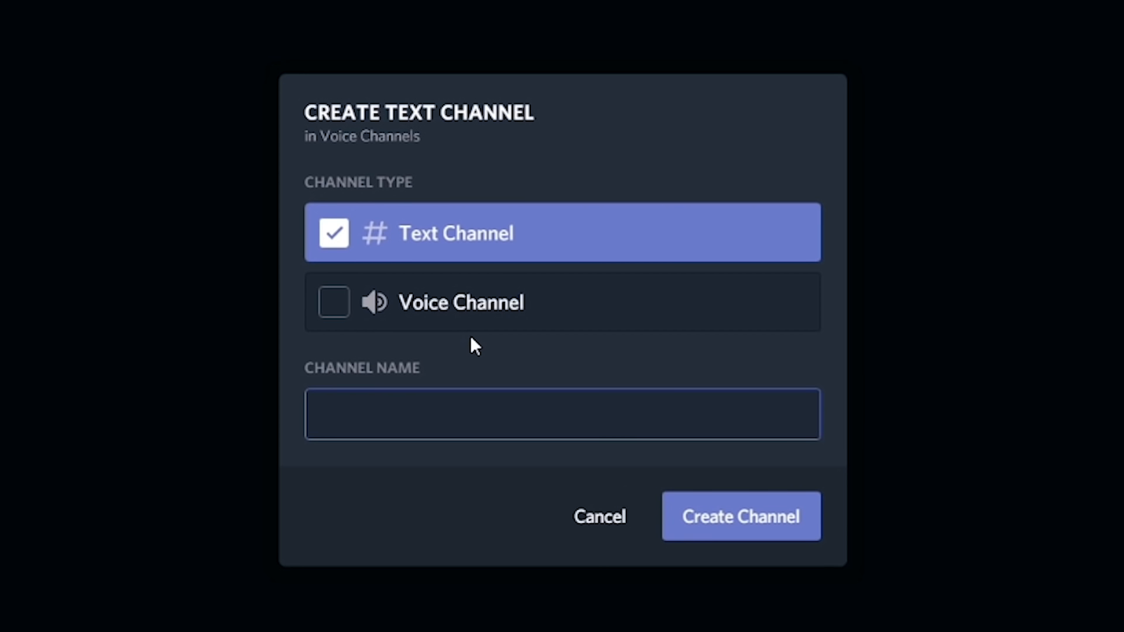
left_click(333, 305)
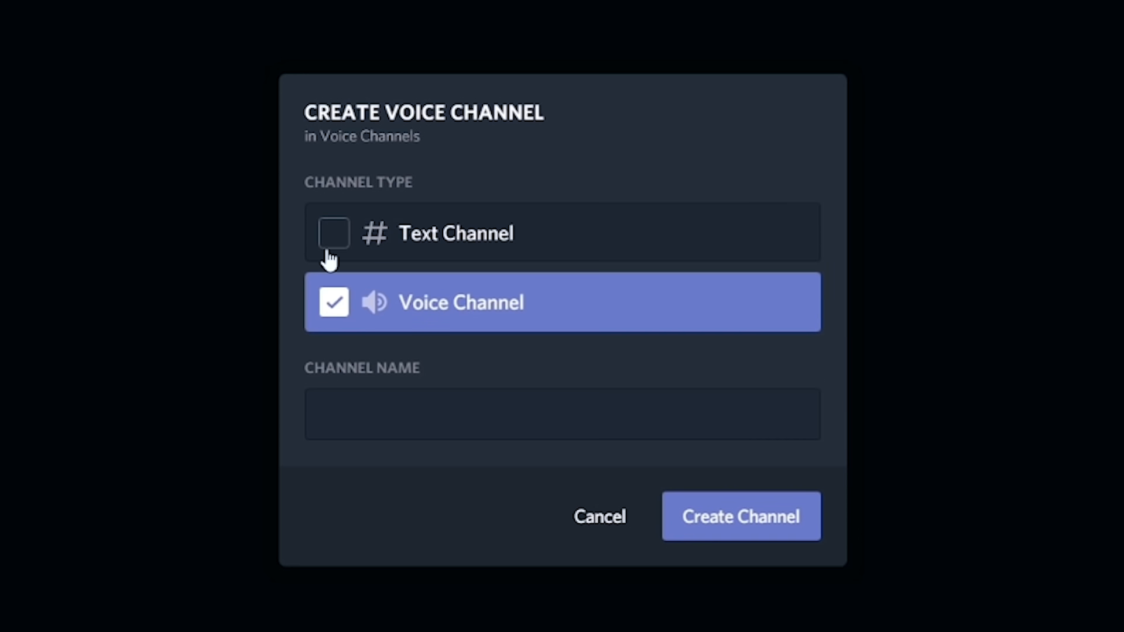
left_click(420, 414)
type("G")
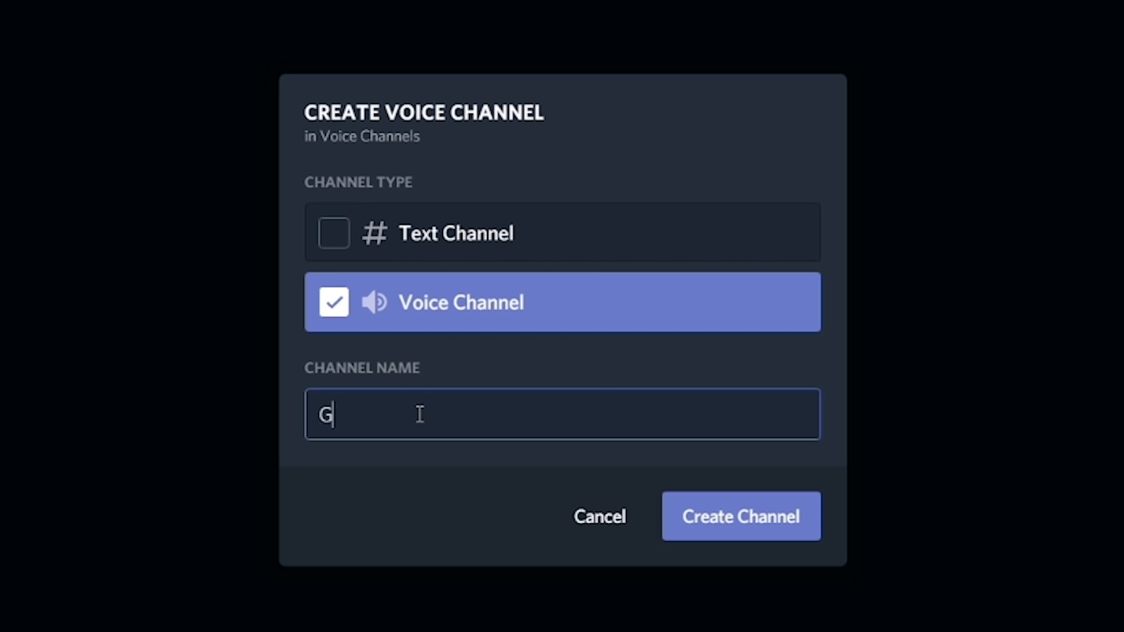
type("aming Lobby ")
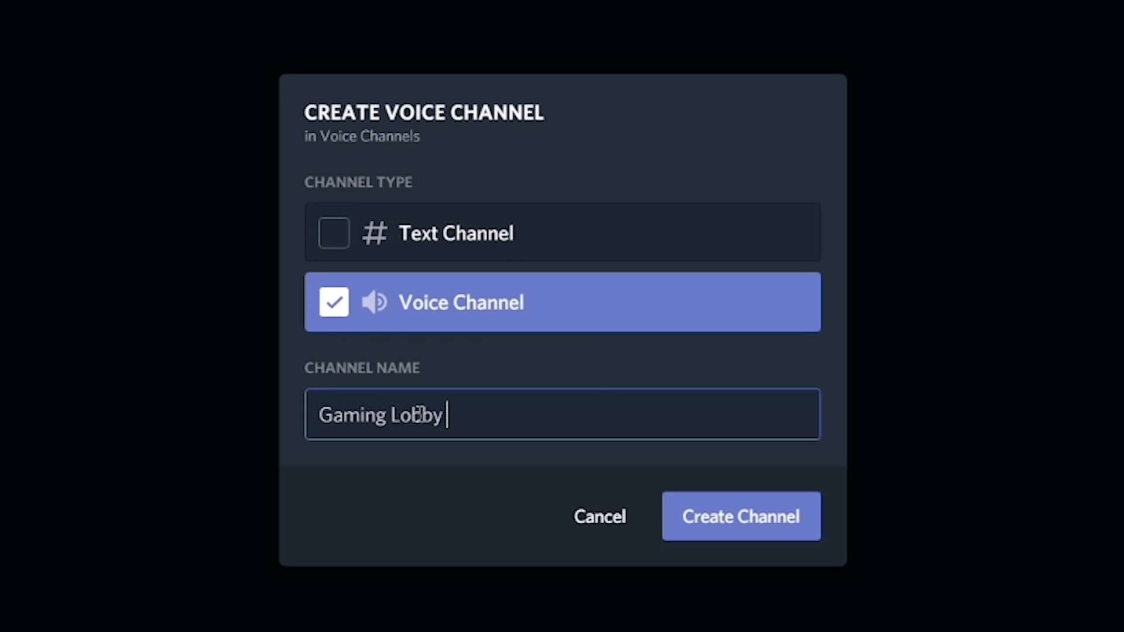
type("1")
left_click(713, 530)
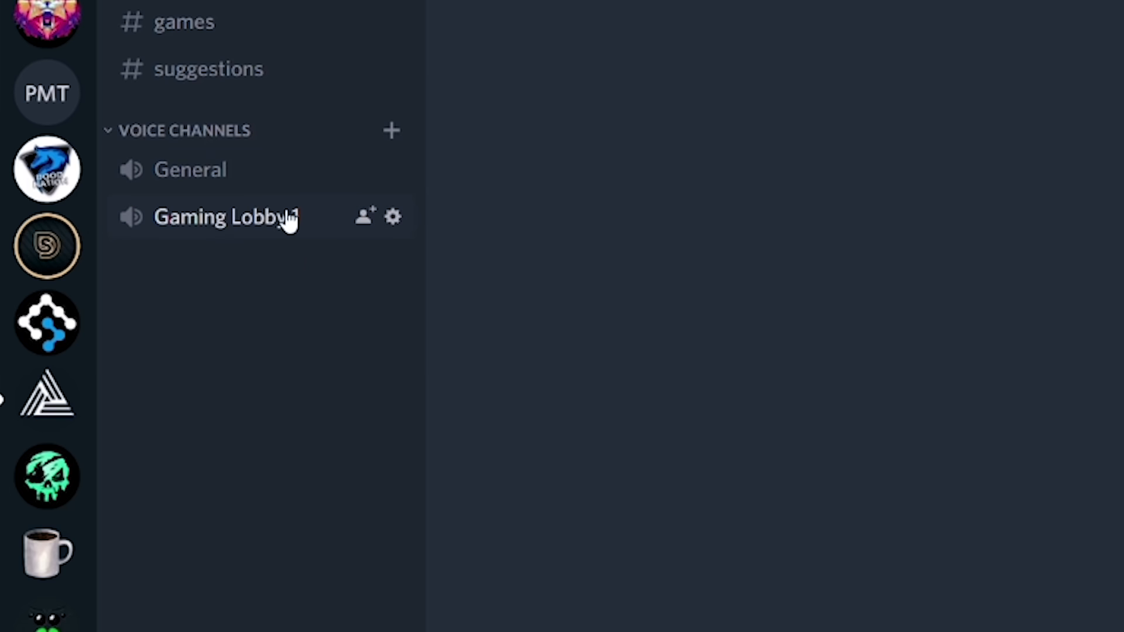
Clone the Gaming Lobby 1 voice channel and name the copy Gaming Lobby 2.
right_click(224, 225)
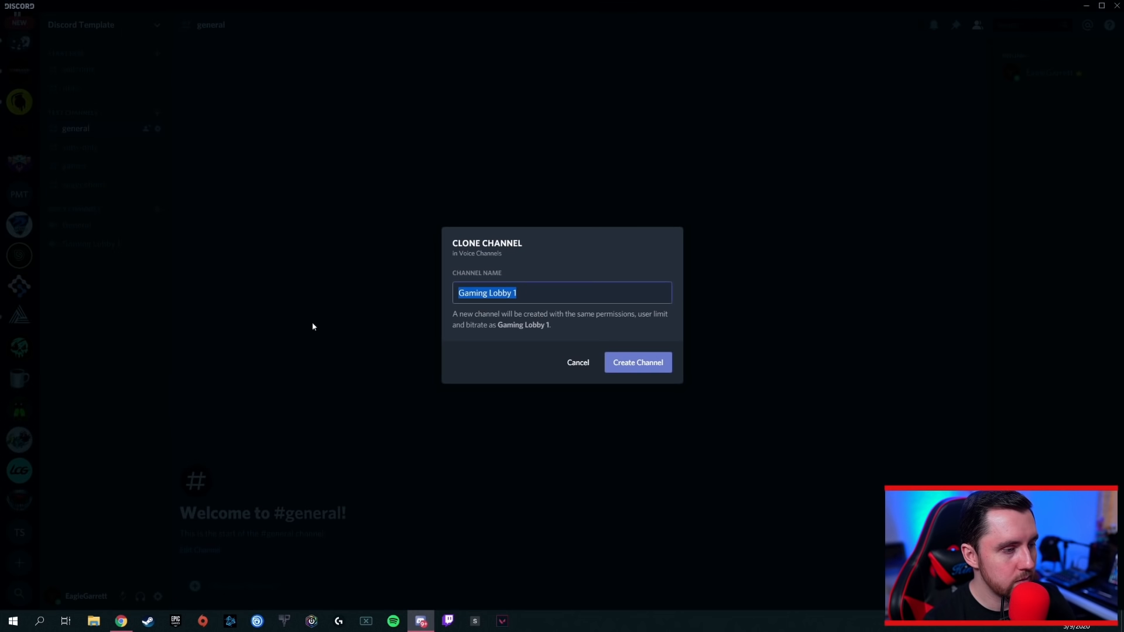
left_click(528, 293)
key("BackSpace")
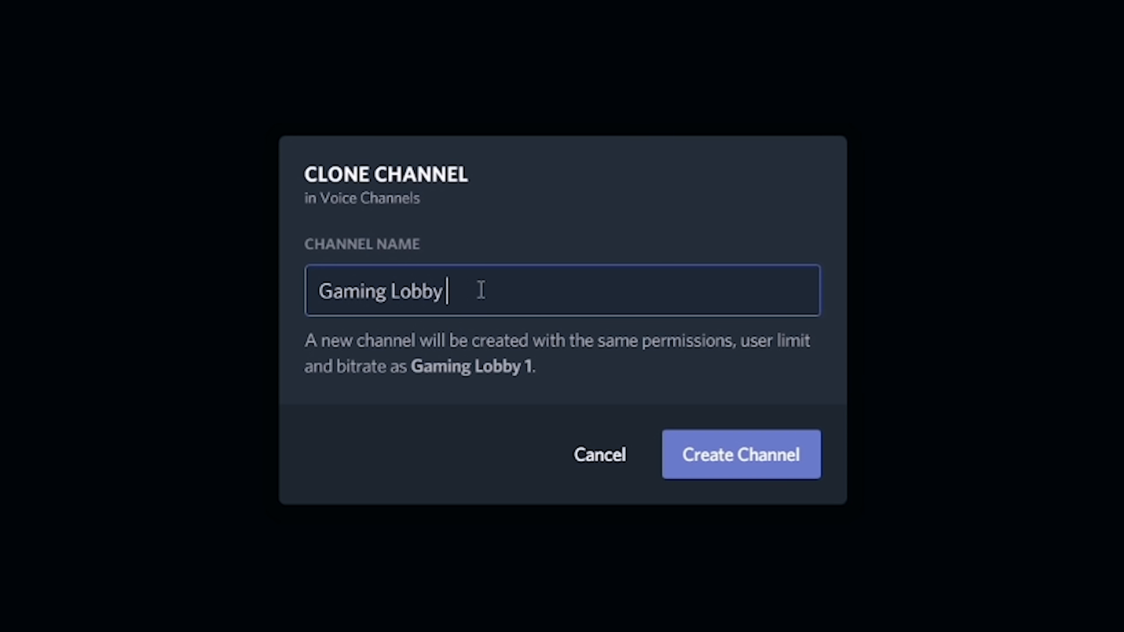
type("2")
left_click(744, 475)
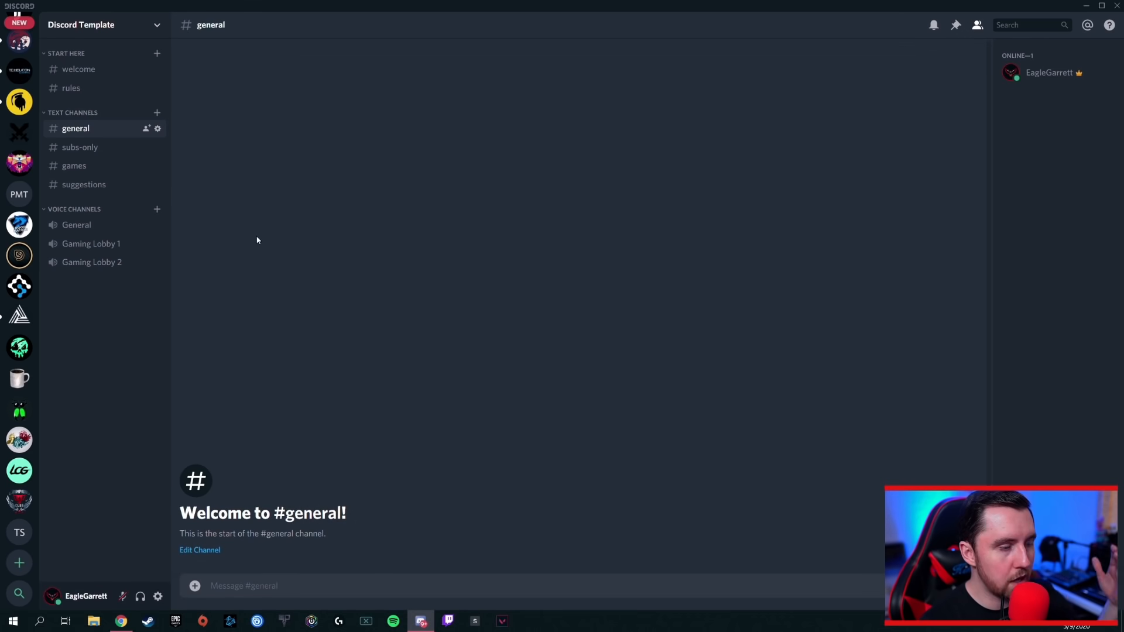
Clone the Gaming Lobby 2 voice channel and name the copy Gaming Lobby 3.
right_click(96, 261)
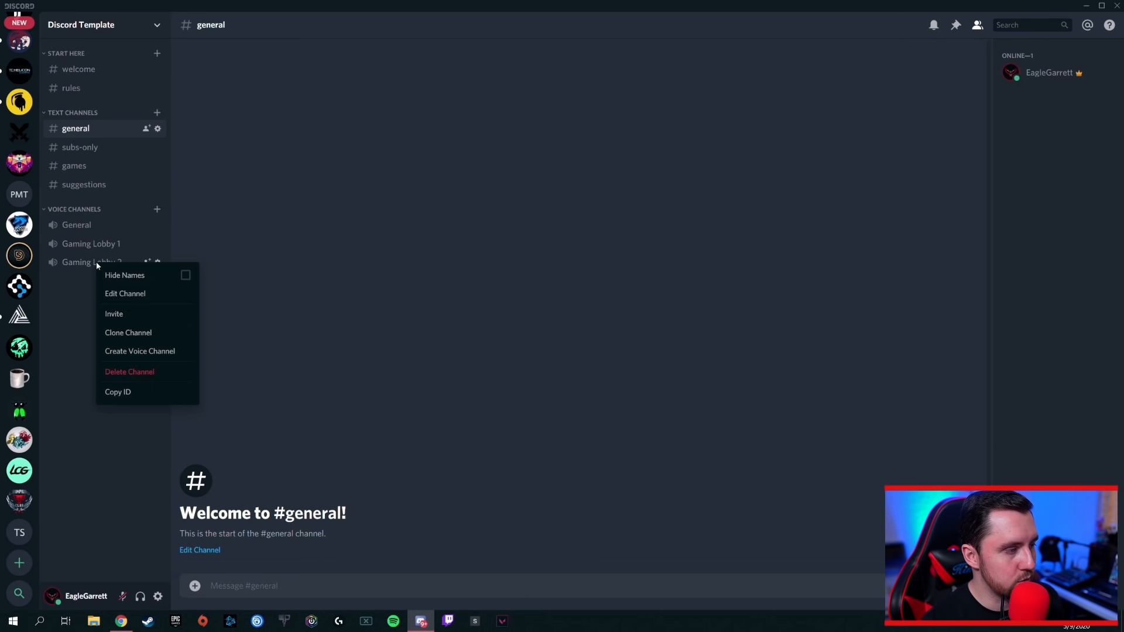
left_click(138, 334)
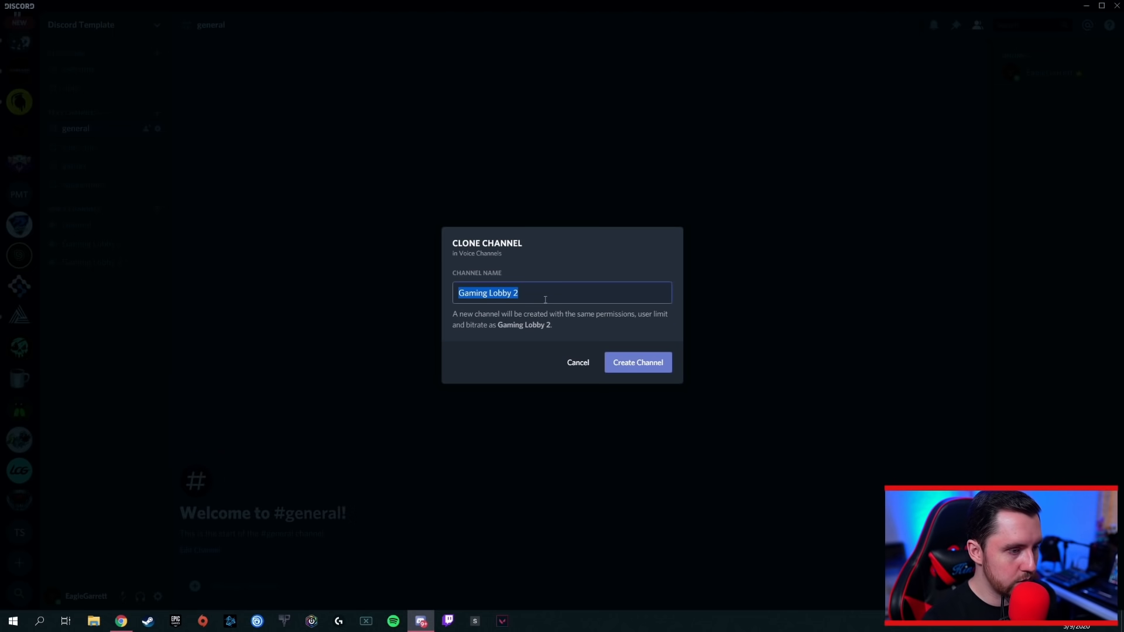
left_click(547, 290)
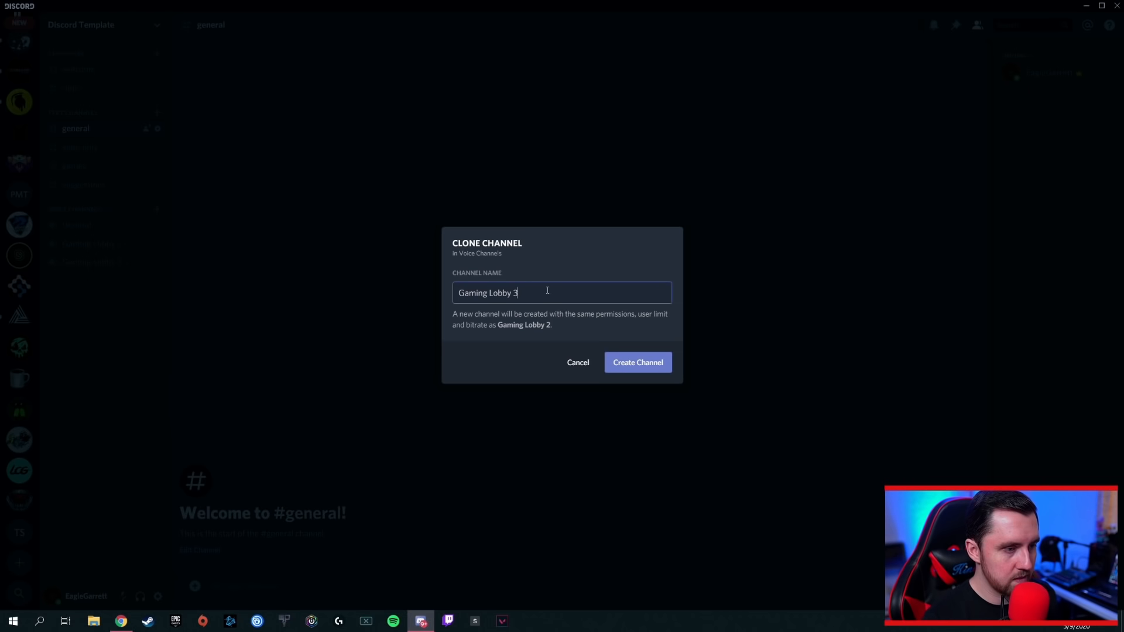
type("3")
left_click(638, 362)
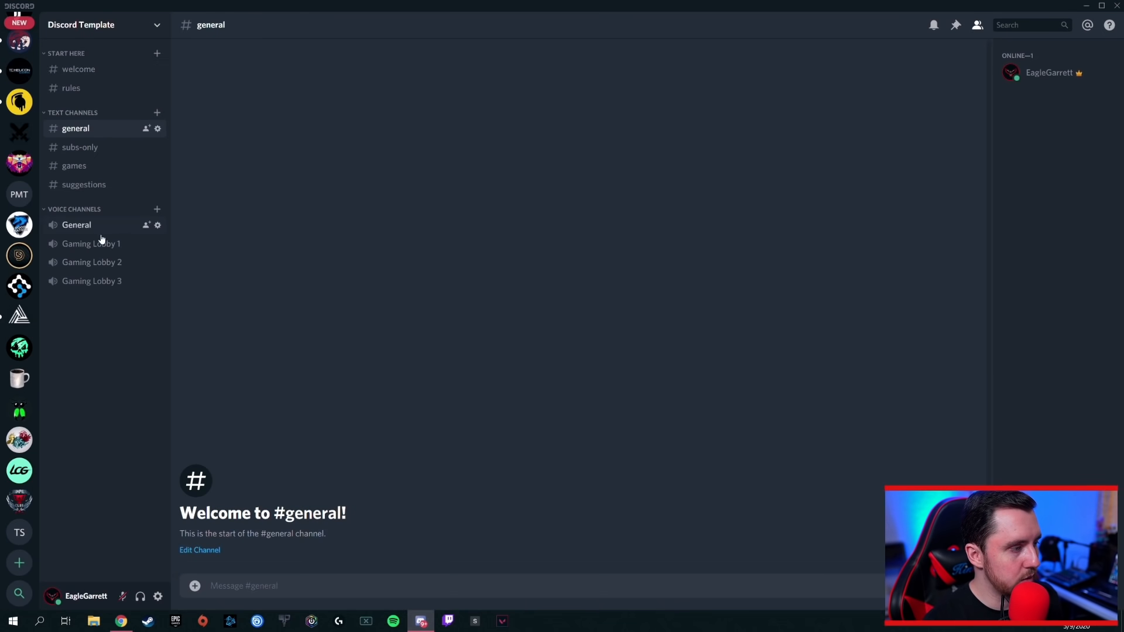
Create a text channel named subs-only in the Voice Channels category and delete it again.
left_click(157, 210)
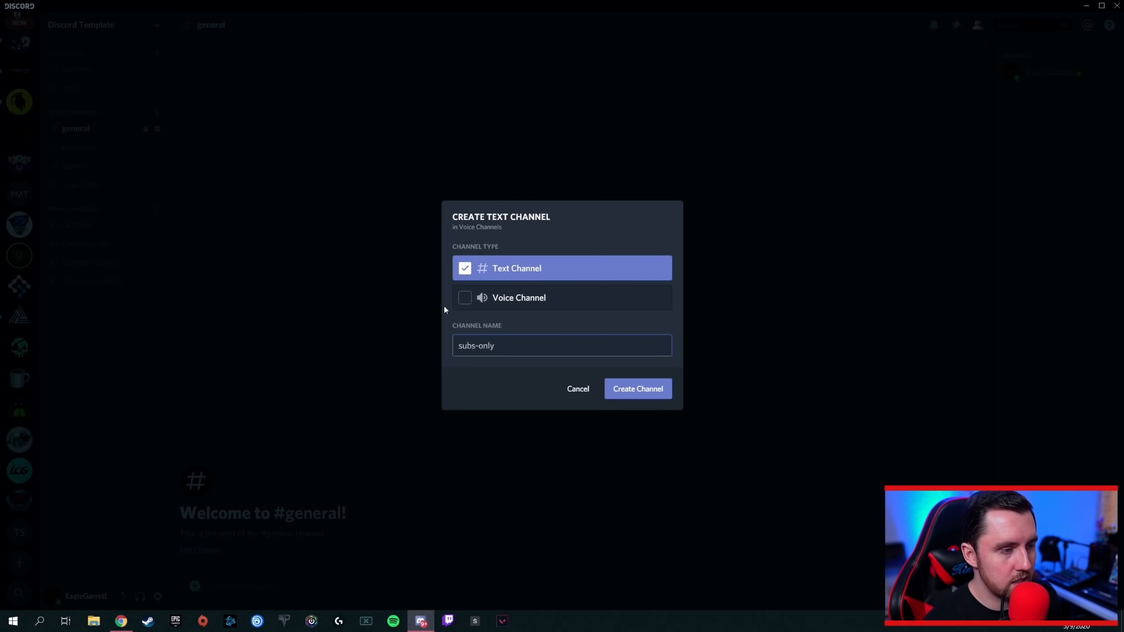
left_click(637, 390)
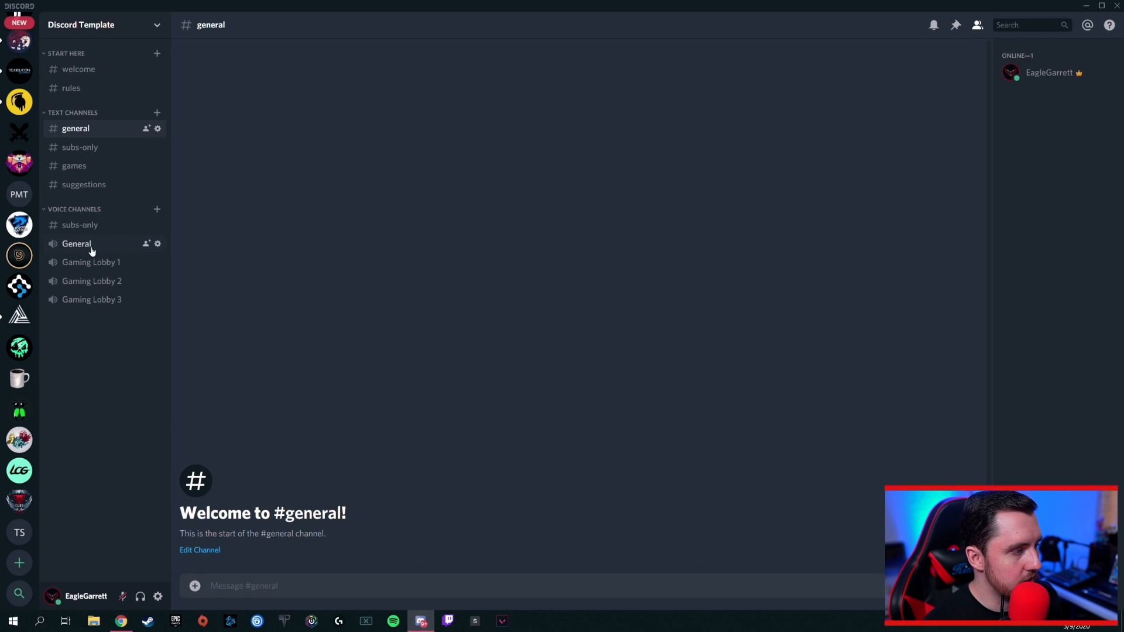
right_click(102, 226)
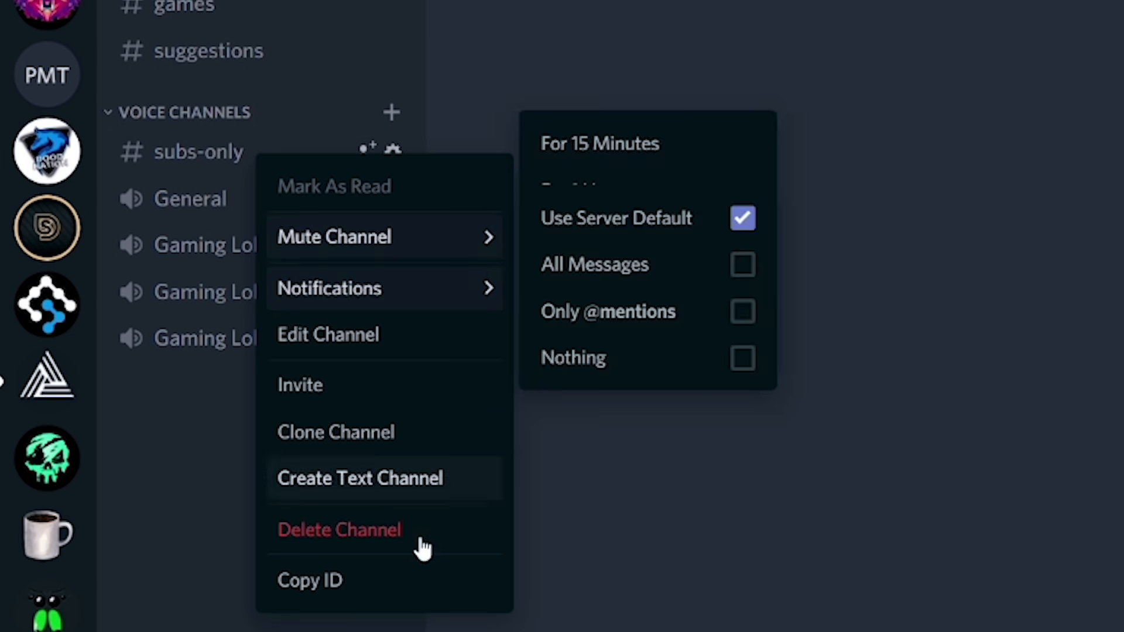
left_click(391, 531)
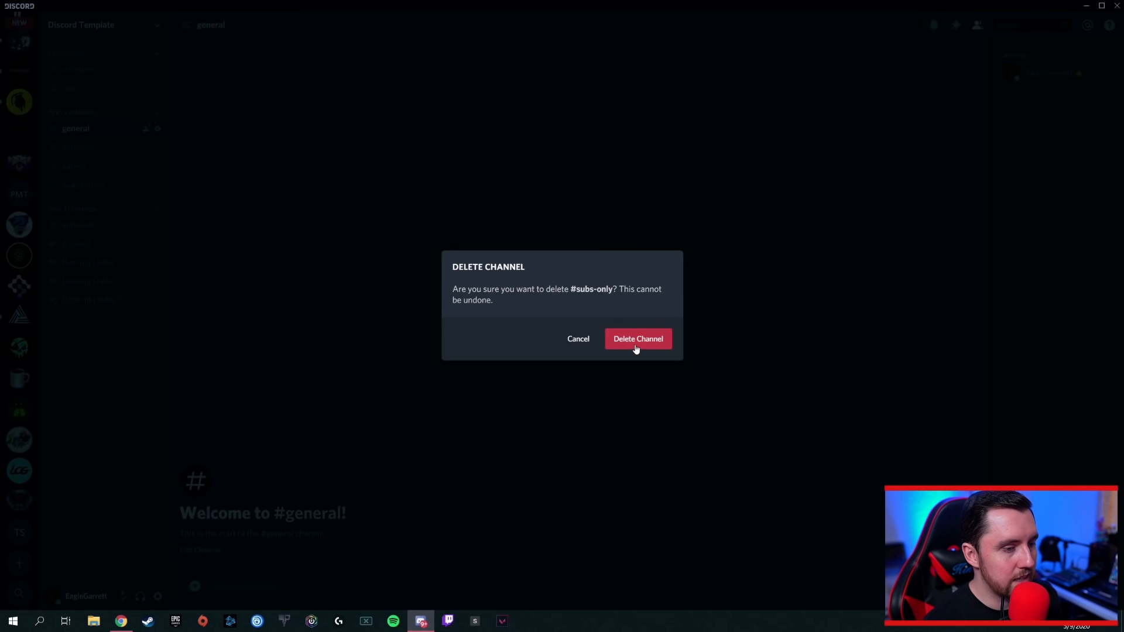
left_click(624, 345)
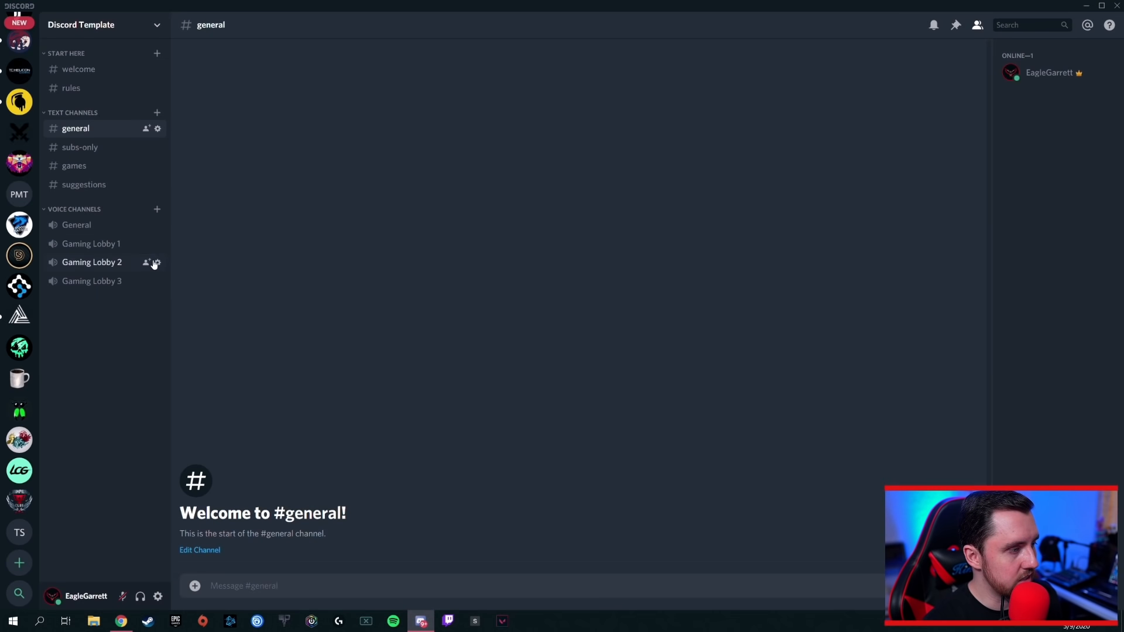
Create a voice channel named Subs Only in the Voice Channels category and place it between General and Gaming Lobby 1.
left_click(157, 210)
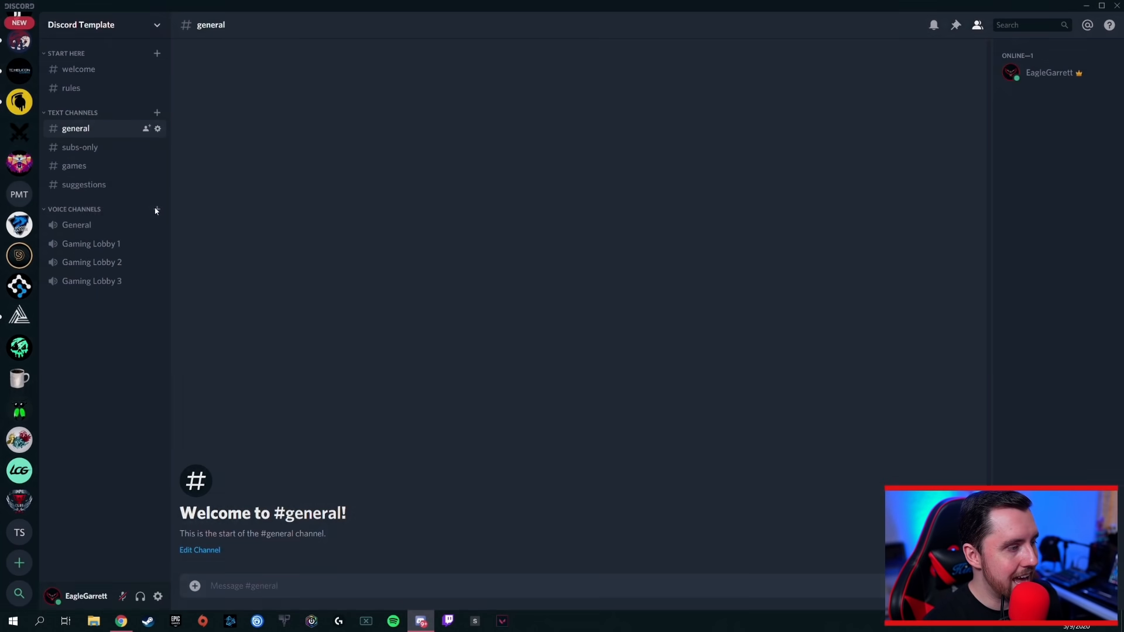
left_click(463, 300)
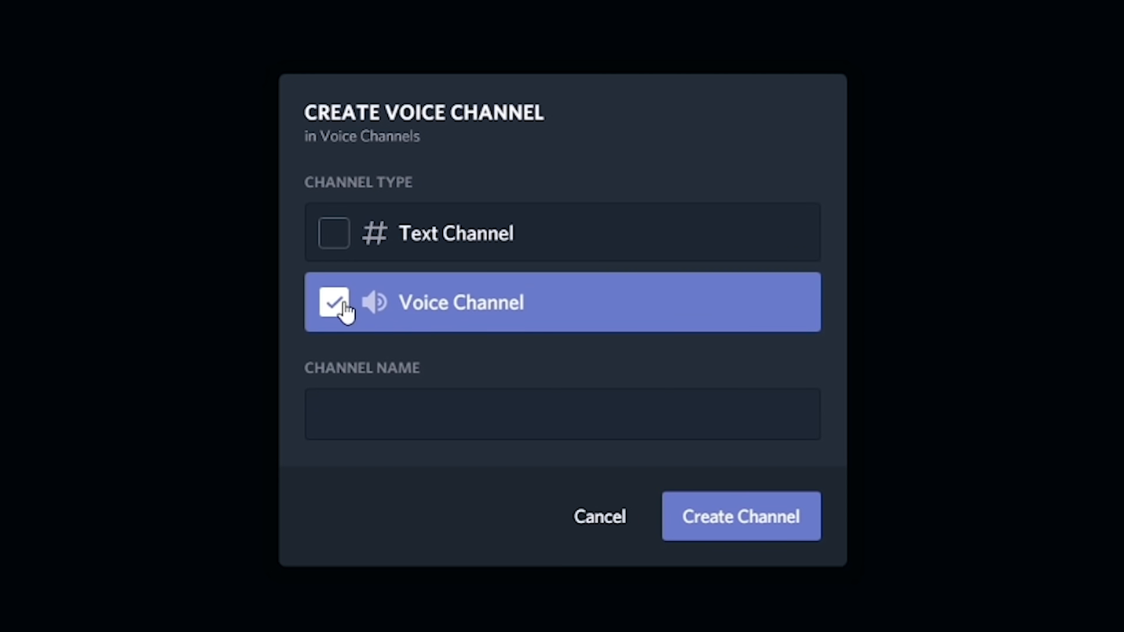
left_click(370, 420)
type("SDubs")
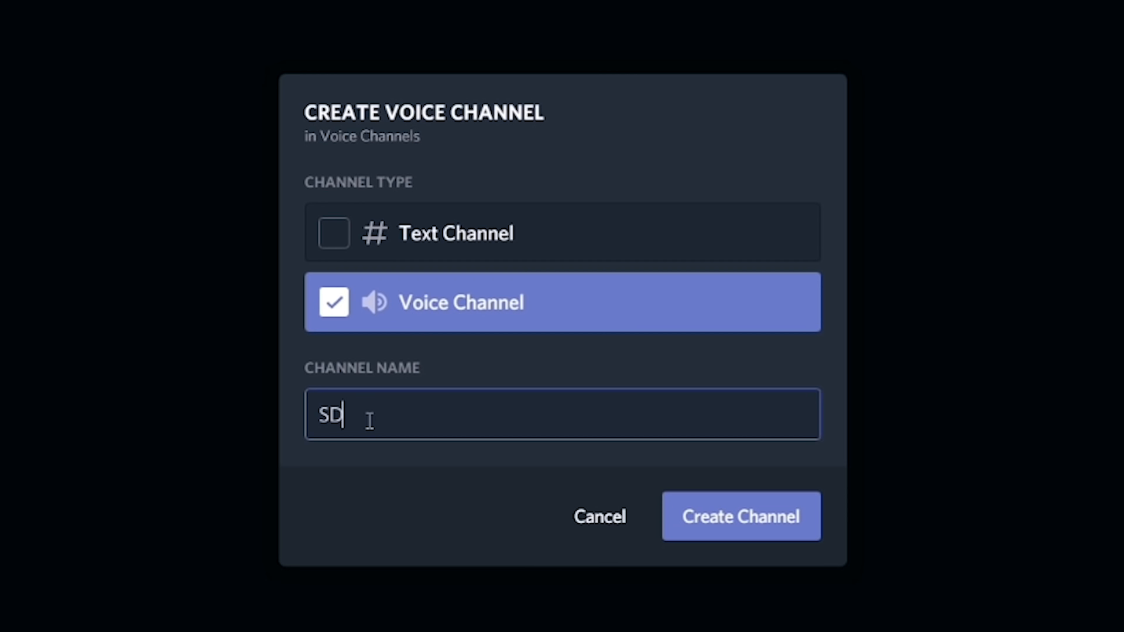
key("BackSpace")
key("BackSpace")
key("BackSpace")
key("BackSpace")
type("ubs Only")
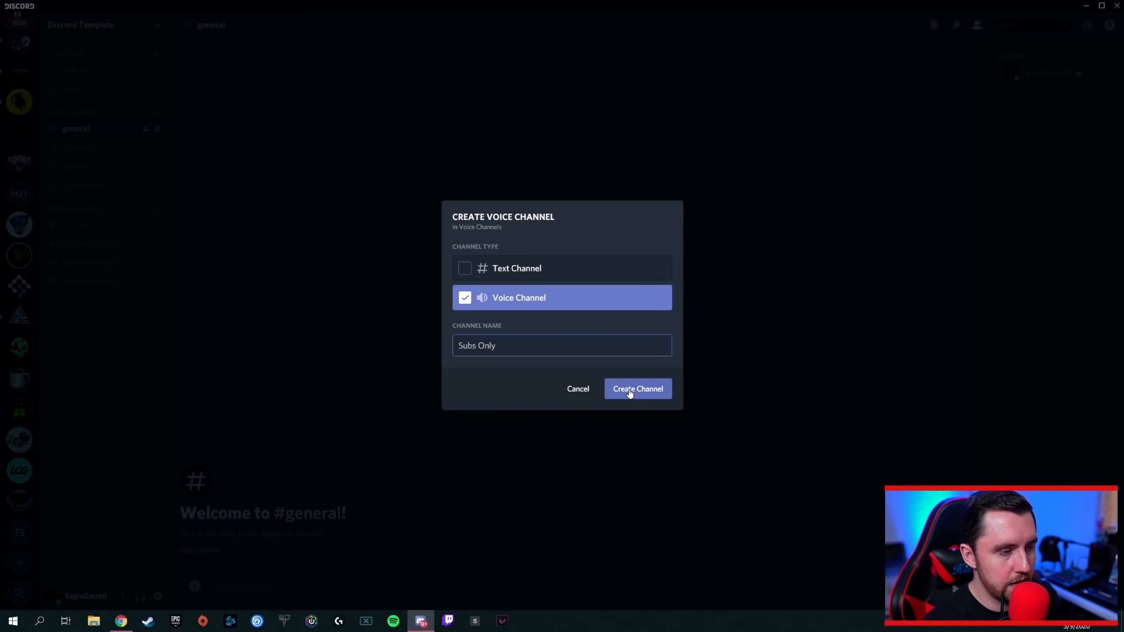
left_click(723, 518)
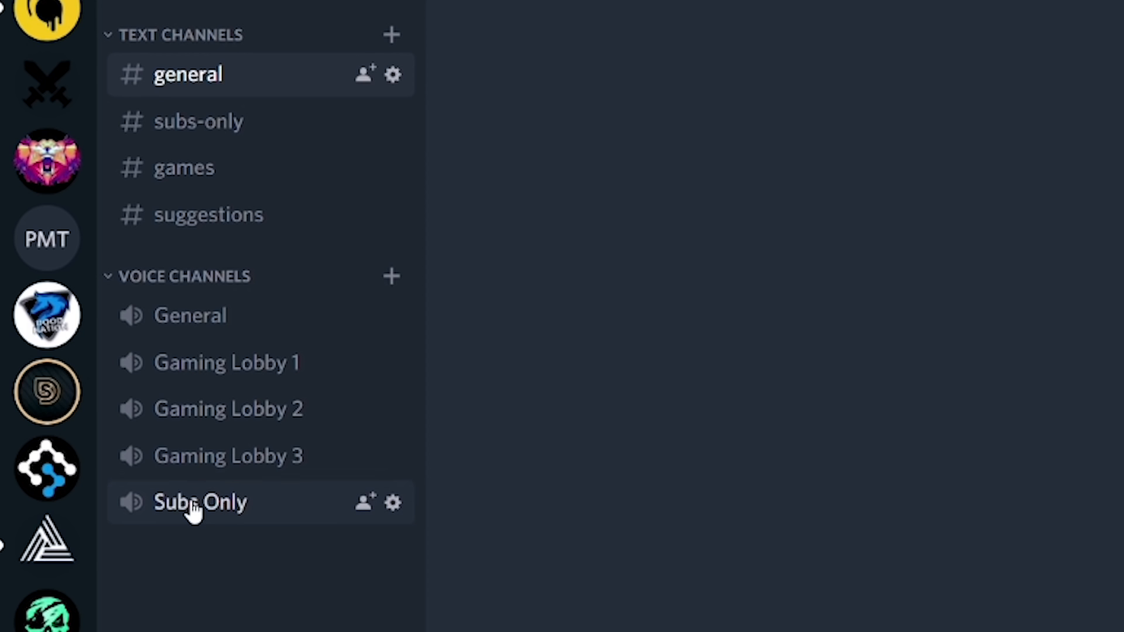
left_click_drag(191, 502, 179, 346)
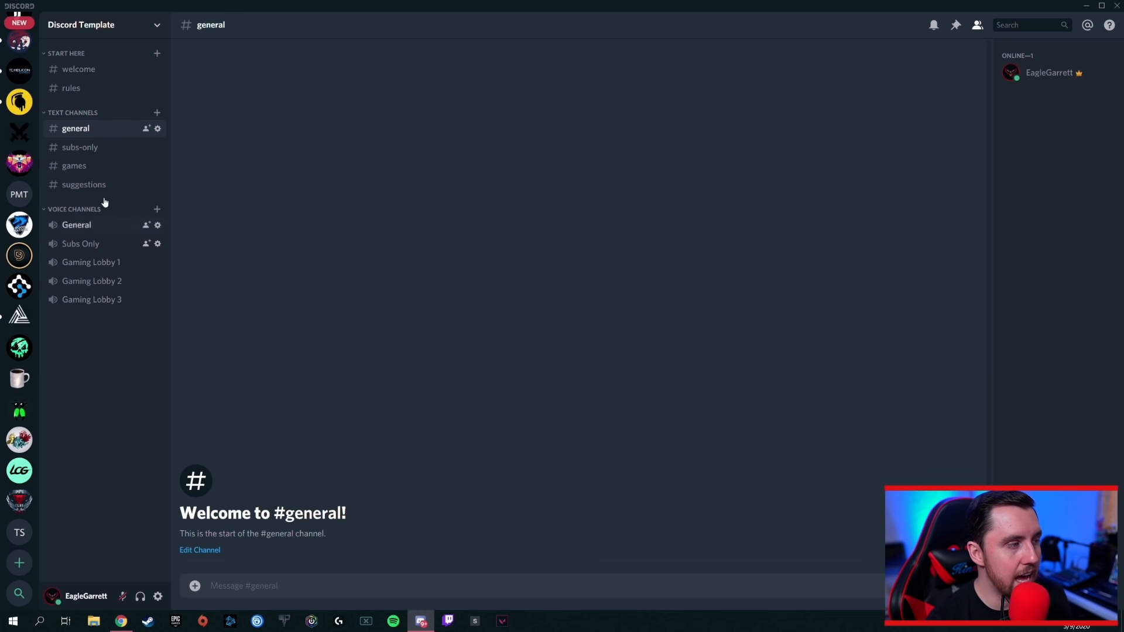
In the welcome channel, draft "Welcome to the Discord! We're so glad to have you!" plus a request to follow all setup guidelines for full access.
left_click(79, 71)
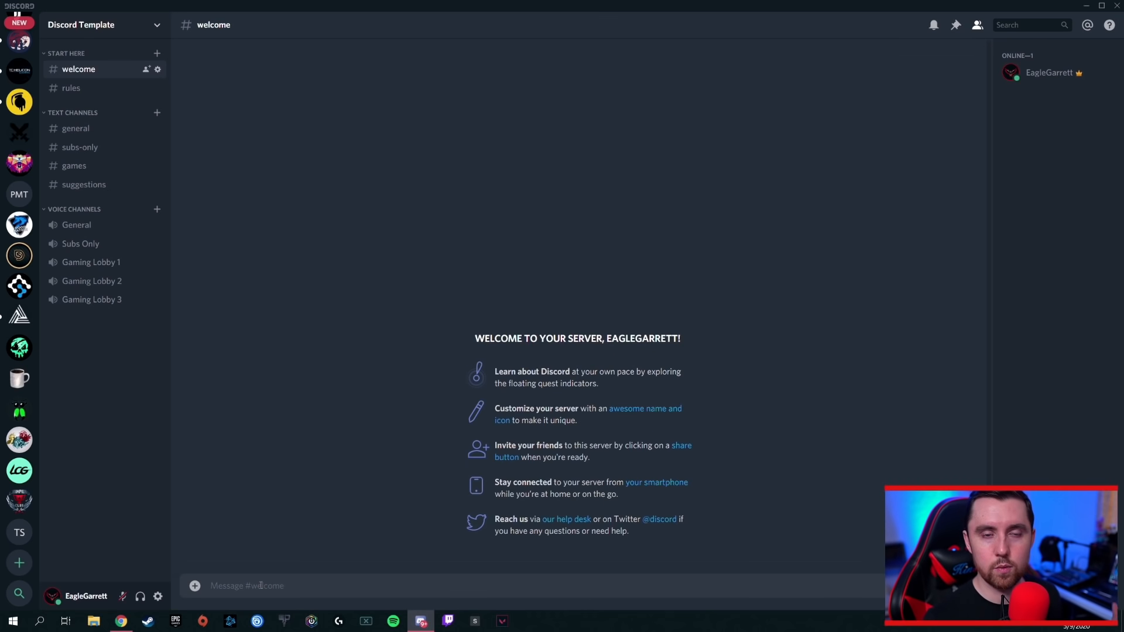
type("WE")
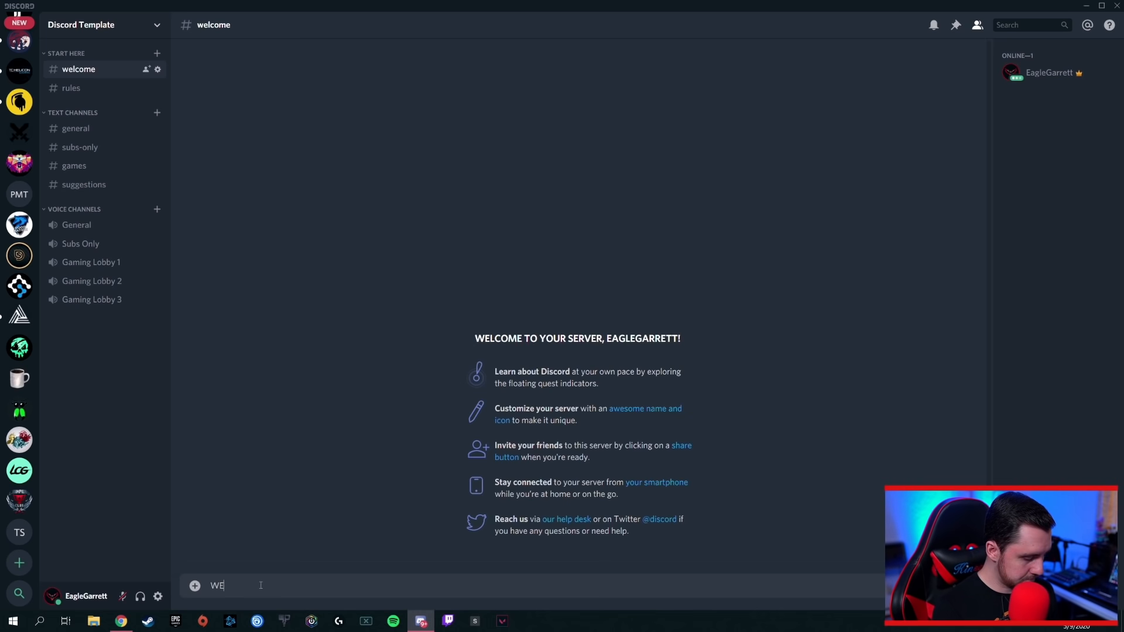
key("BackSpace")
key("BackSpace")
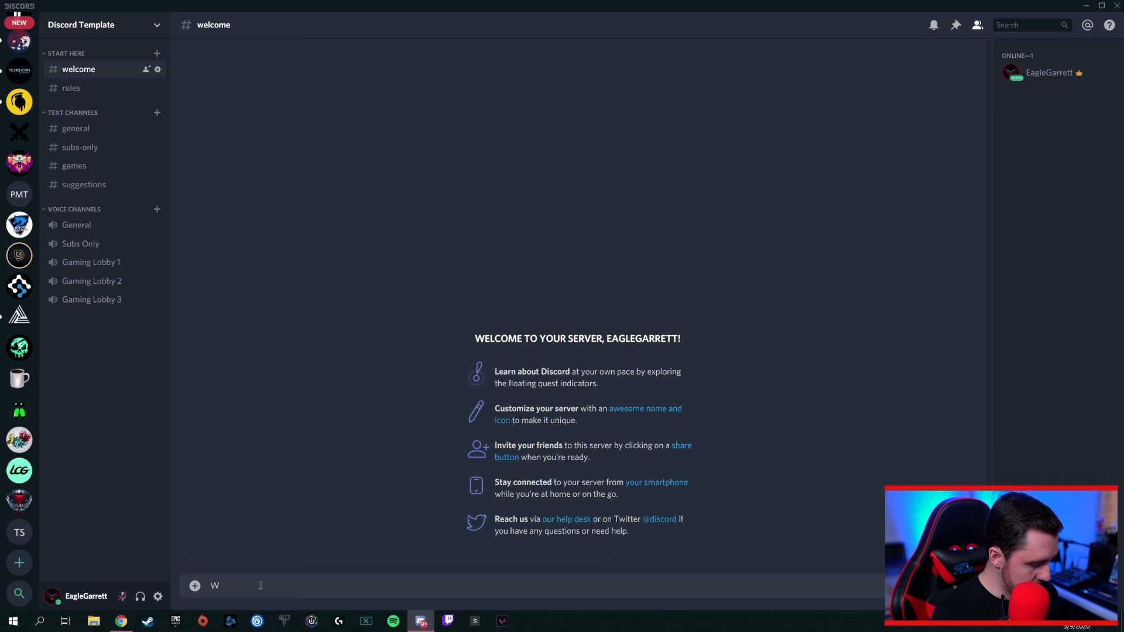
type("Welcome to the Discord! We're so glad to have you! Make sure to follow all the setup guidelines in order to gain full access to the Discord!")
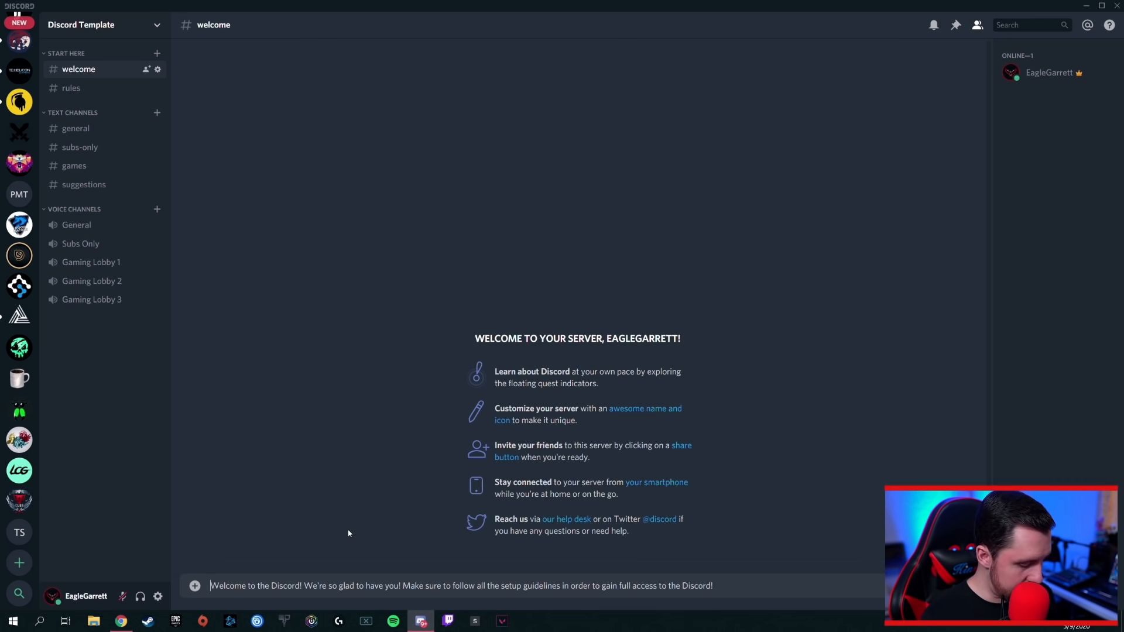
Make the entire welcome message bold by enclosing it in double asterisks, and send it.
type("**")
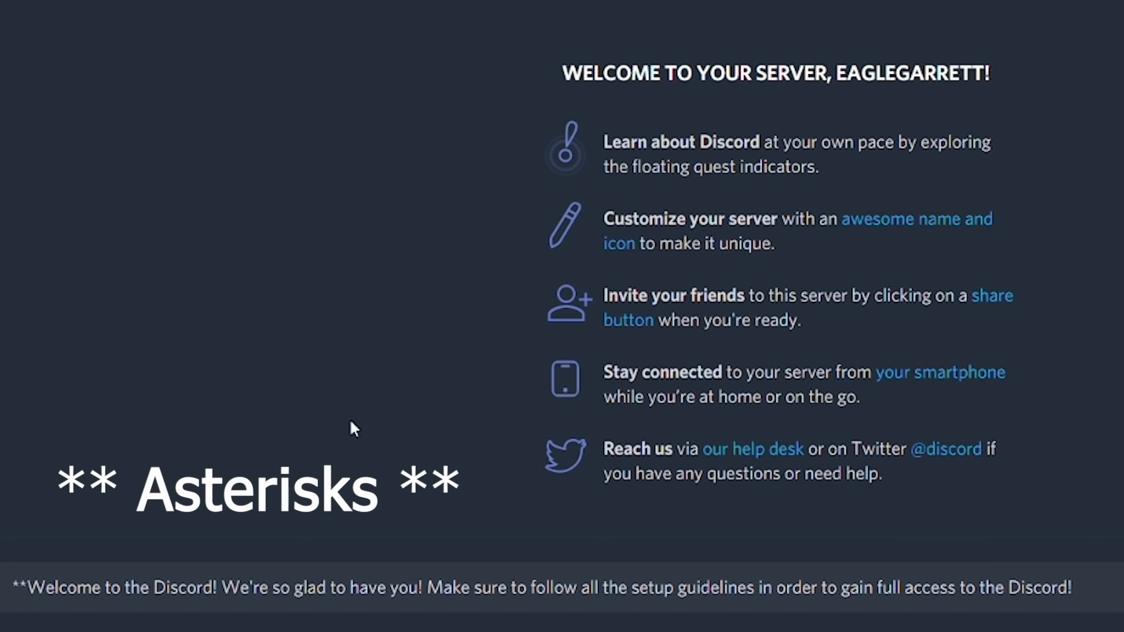
left_click(1115, 590)
type("**")
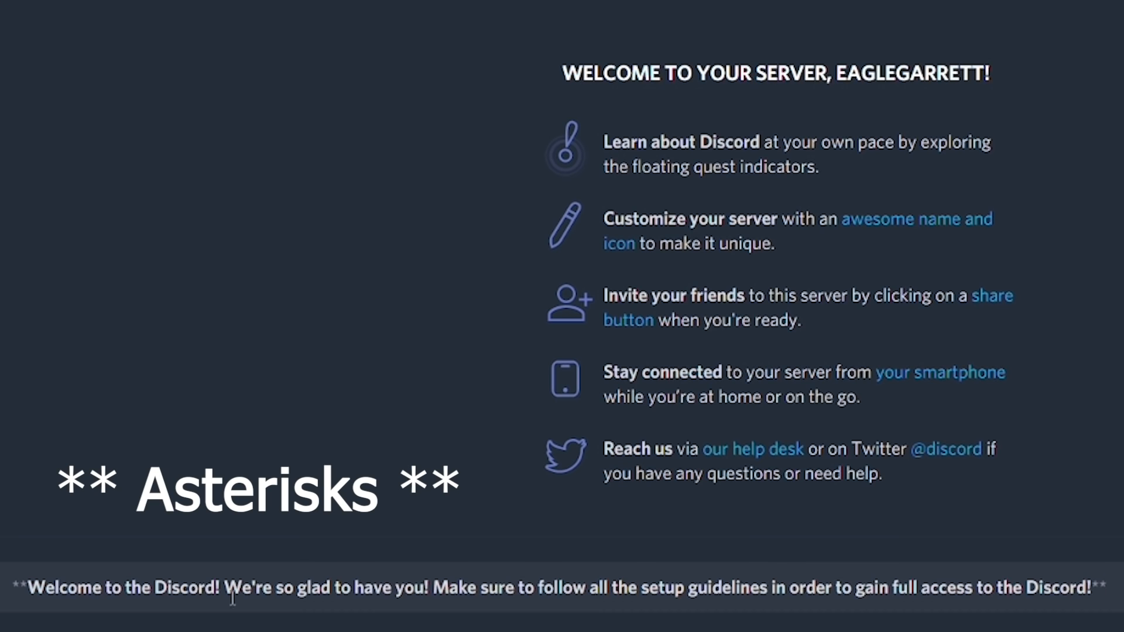
key("Return")
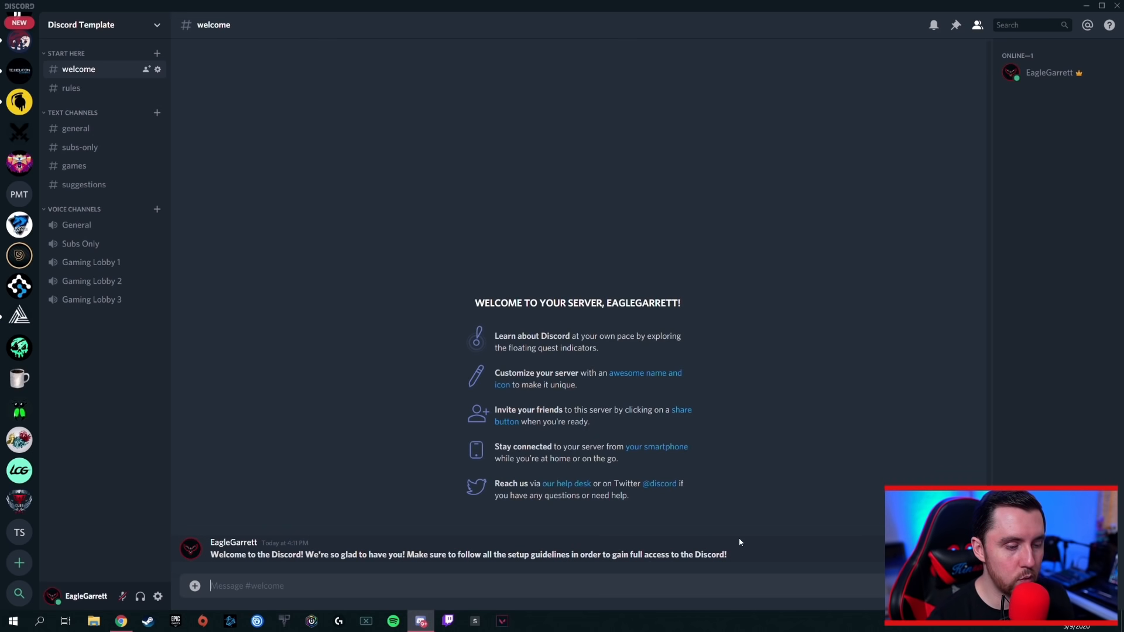
In the rules channel, draft a message reading "Here are the server rules:" with "1. Be awesome!" on a separate line below.
left_click(72, 90)
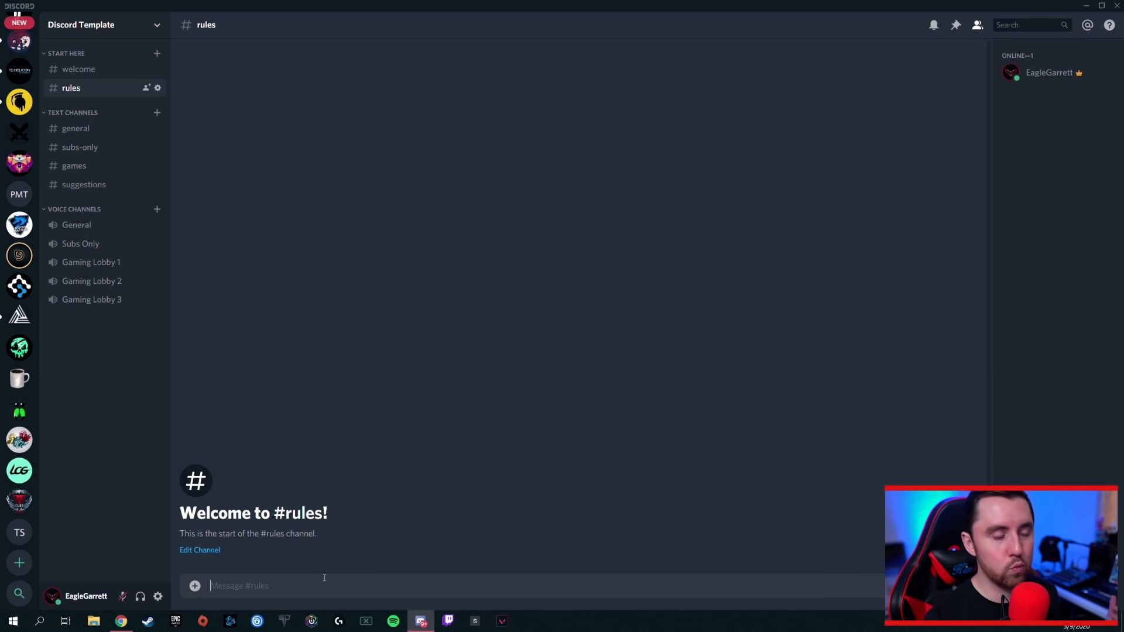
type("H")
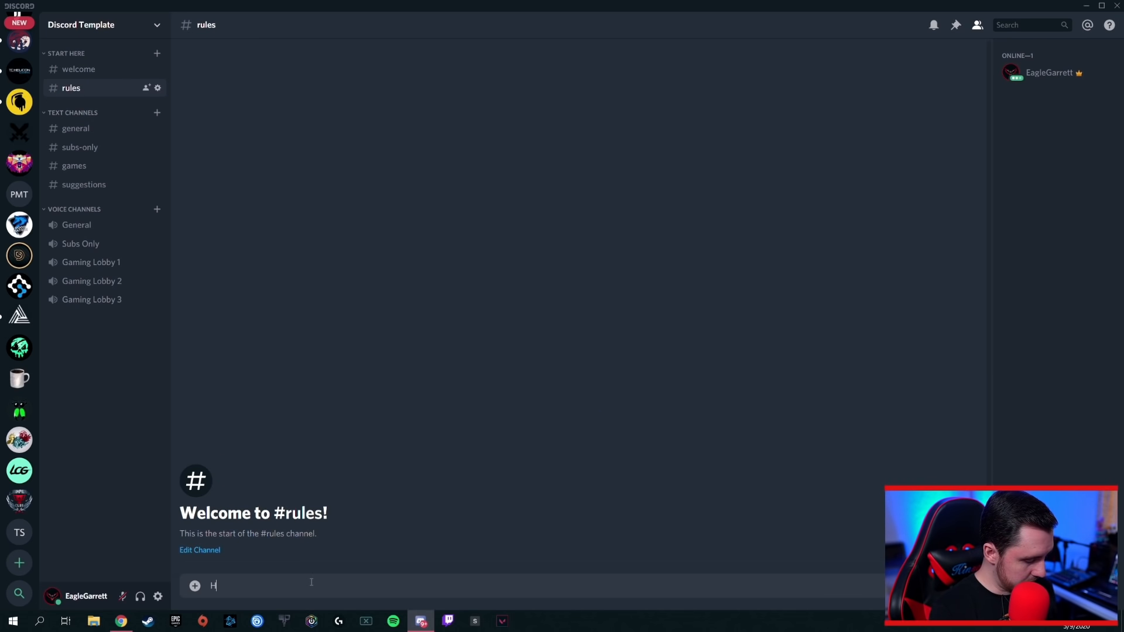
type("ere")
type(" are the se")
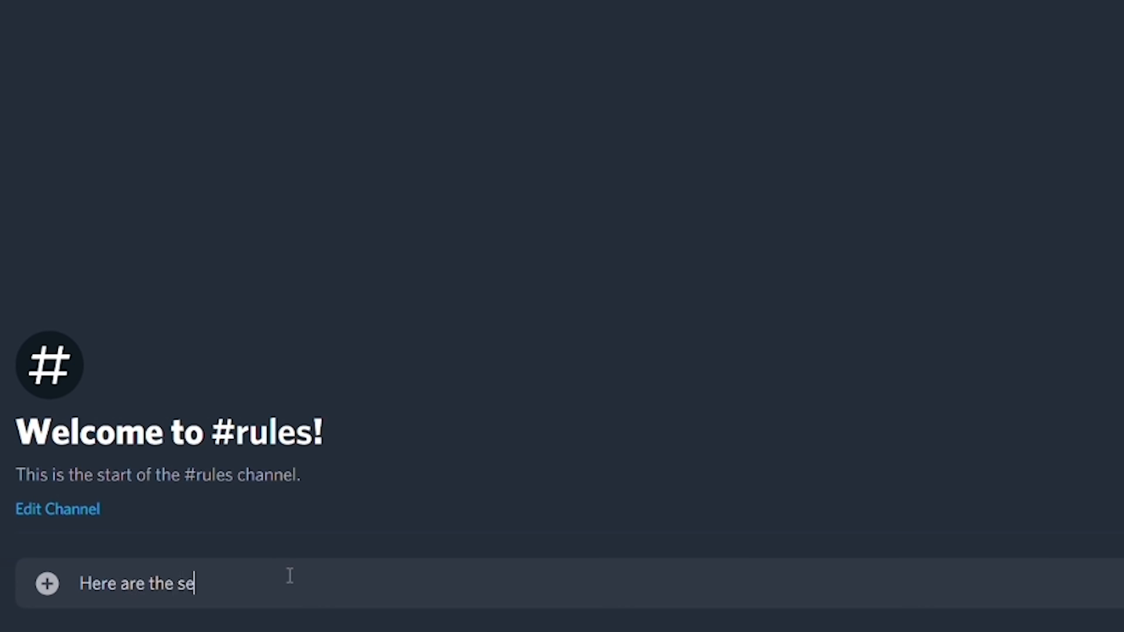
type("rver rules")
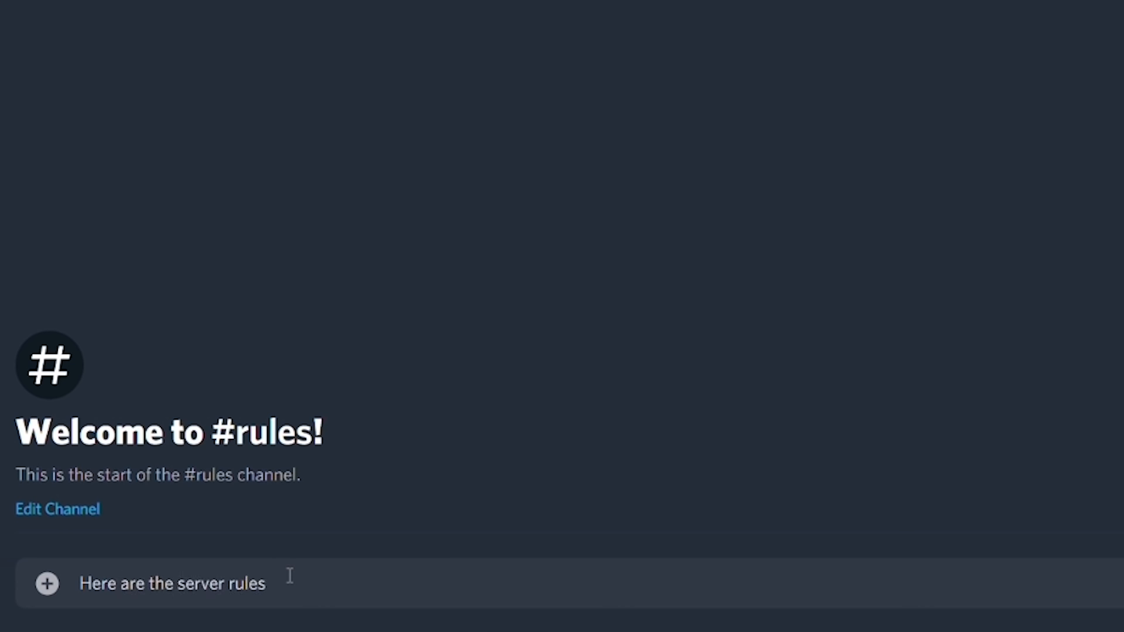
type(":")
key("shift+Return")
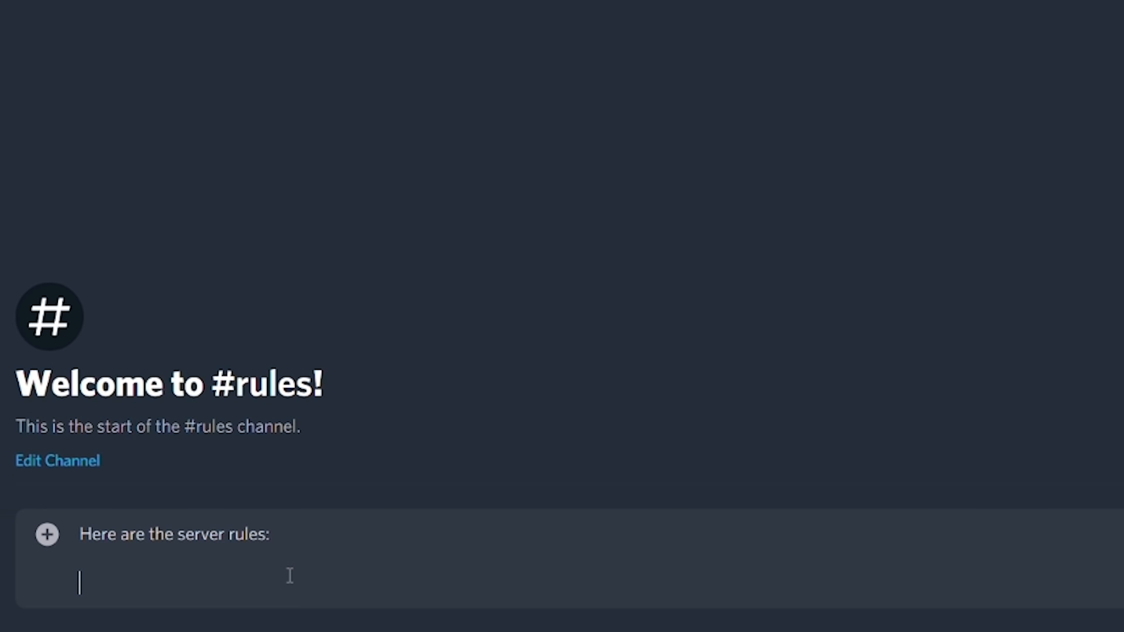
type("1. Be awesome")
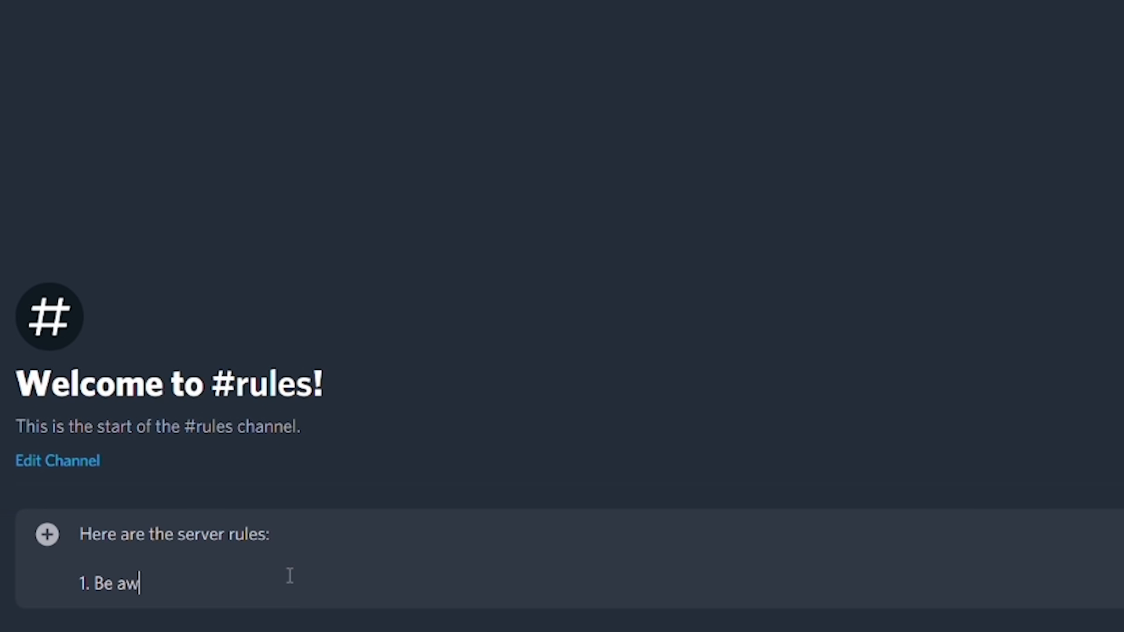
type("!")
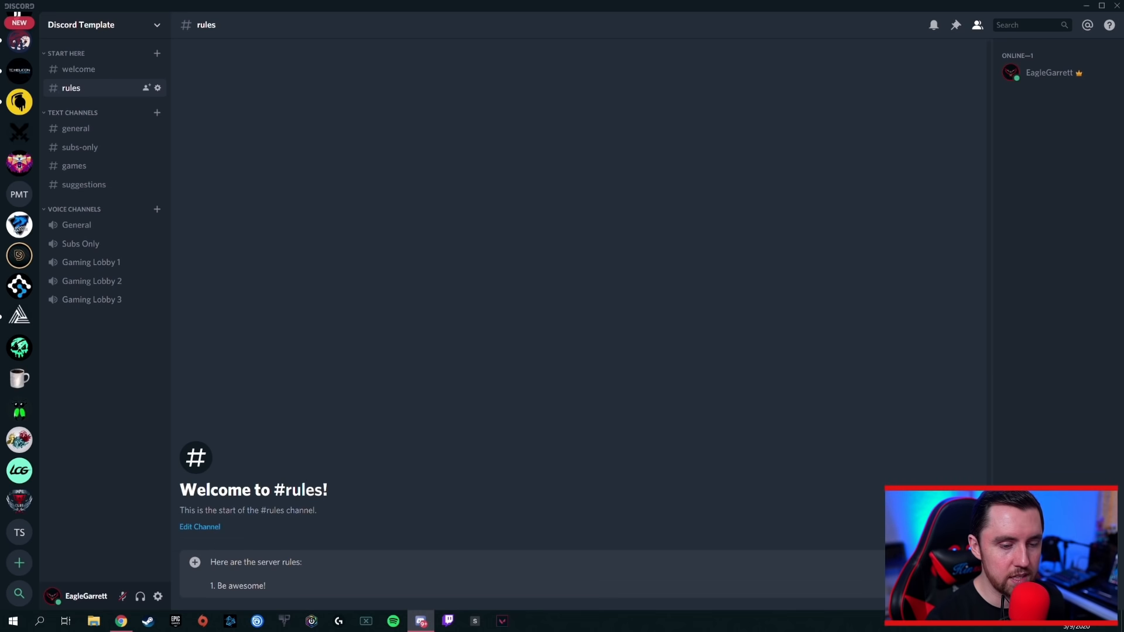
Insert the yellow warning sign emoji before "Here are the server rules:" in the drafted message.
left_click(970, 563)
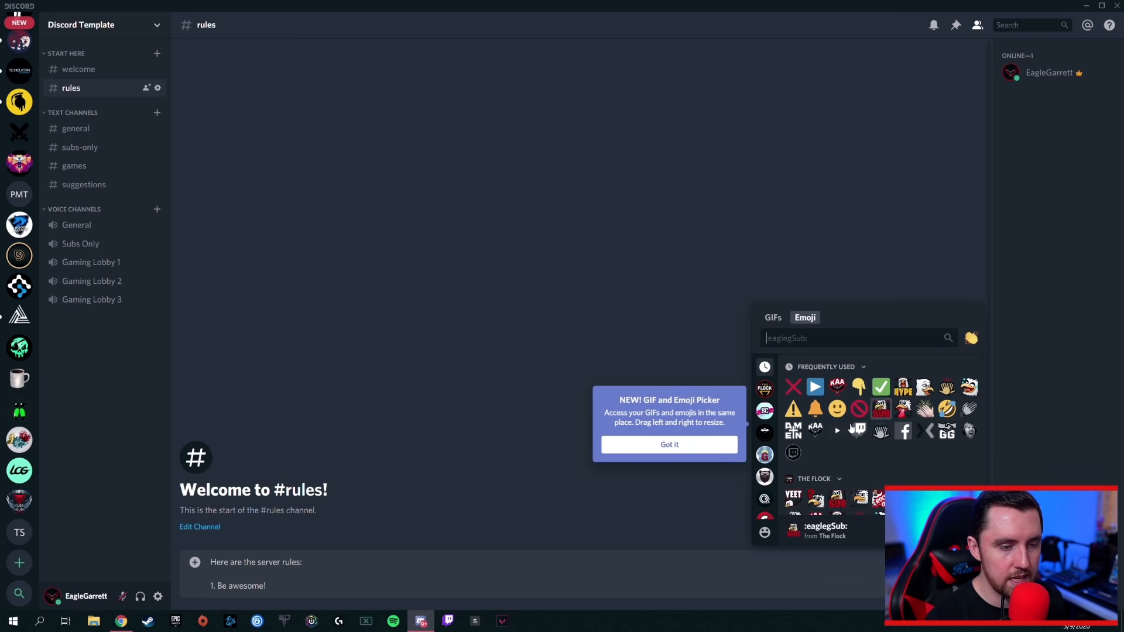
scroll(892, 441, "down", 10)
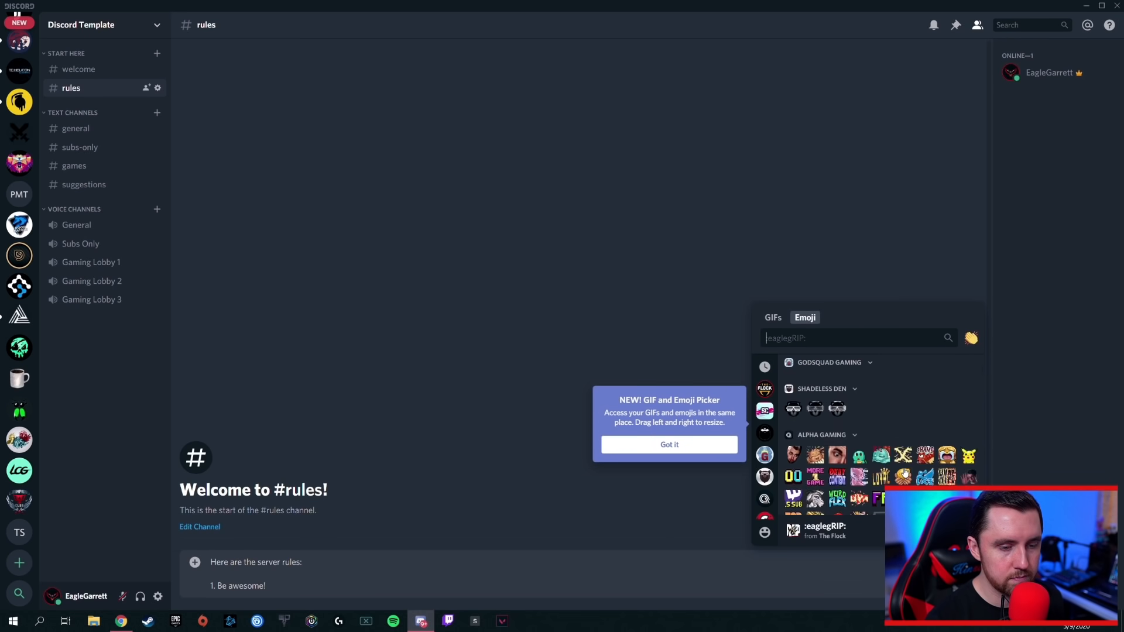
scroll(906, 470, "down", 15)
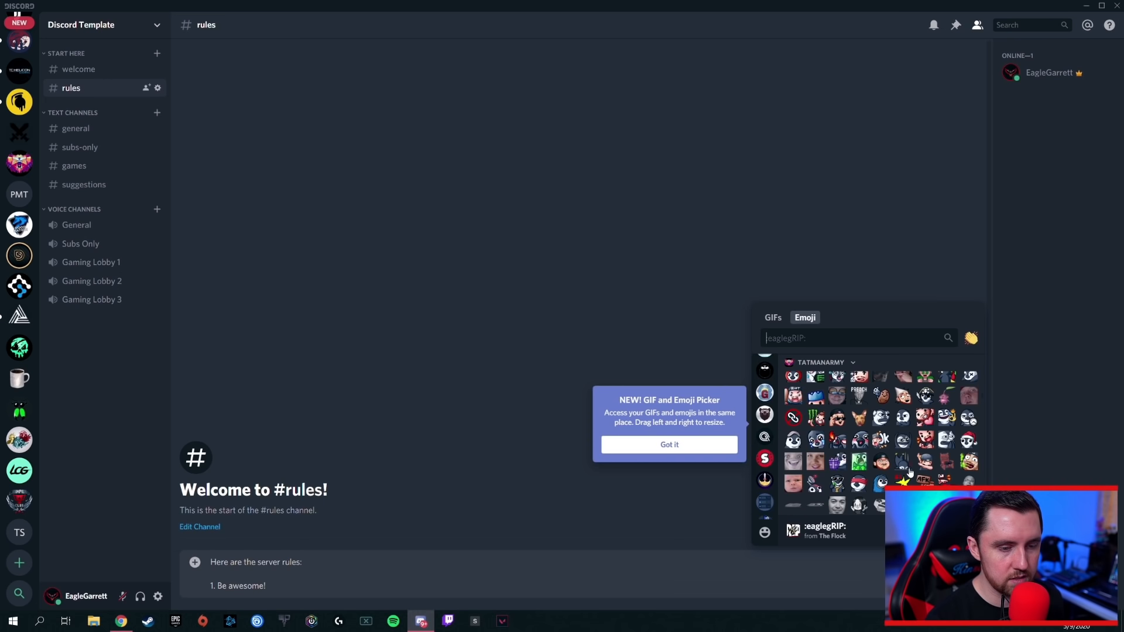
scroll(861, 460, "down", 15)
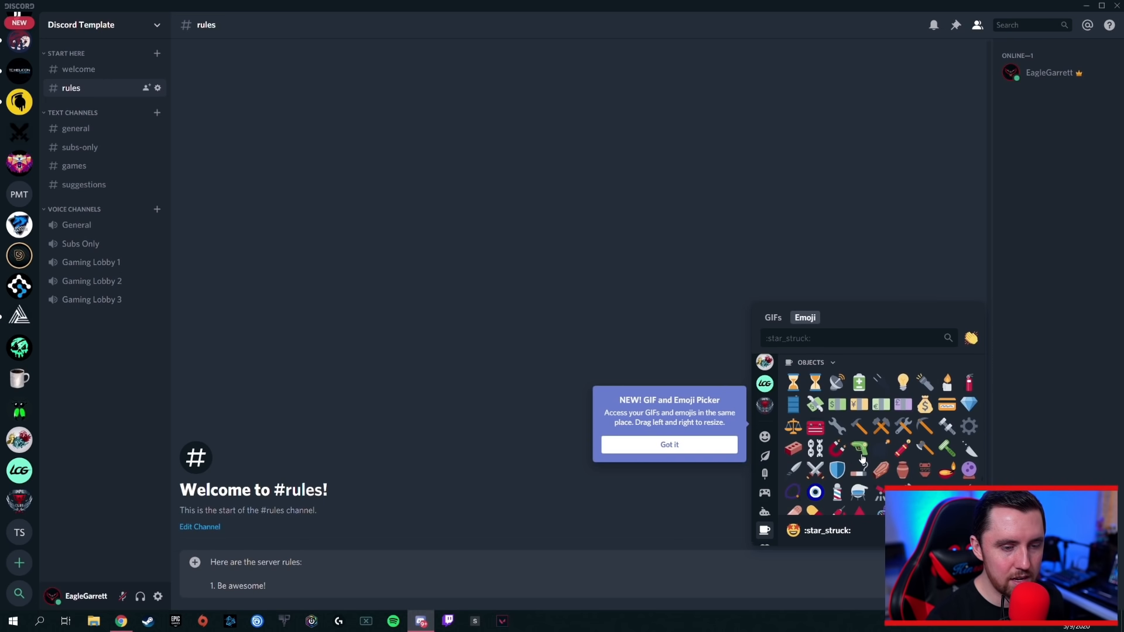
scroll(861, 459, "down", 10)
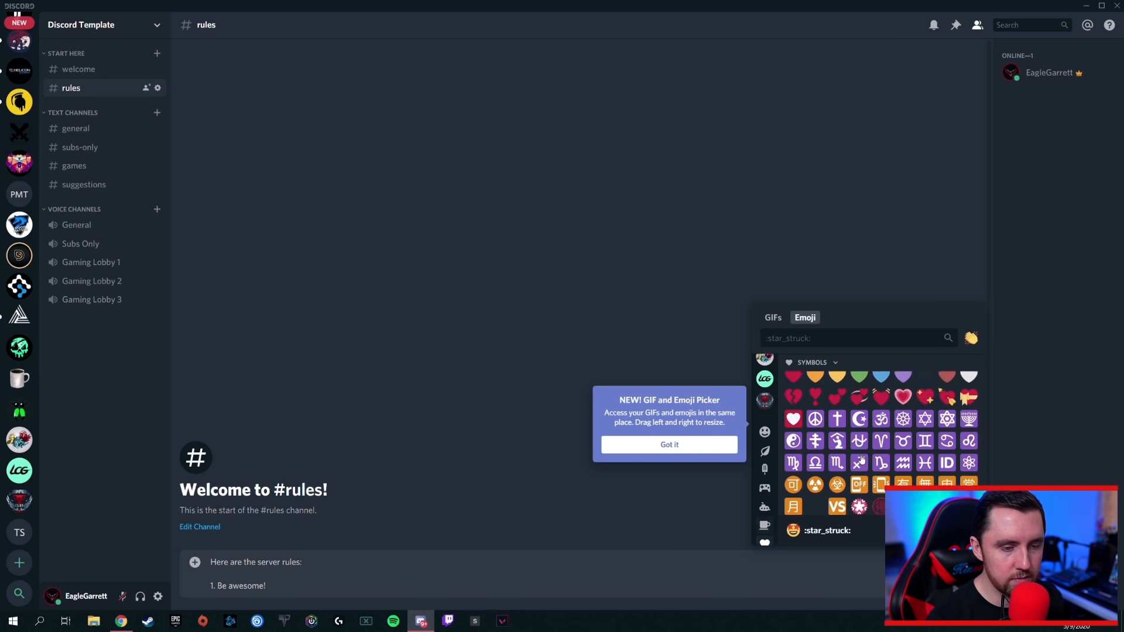
scroll(860, 459, "down", 3)
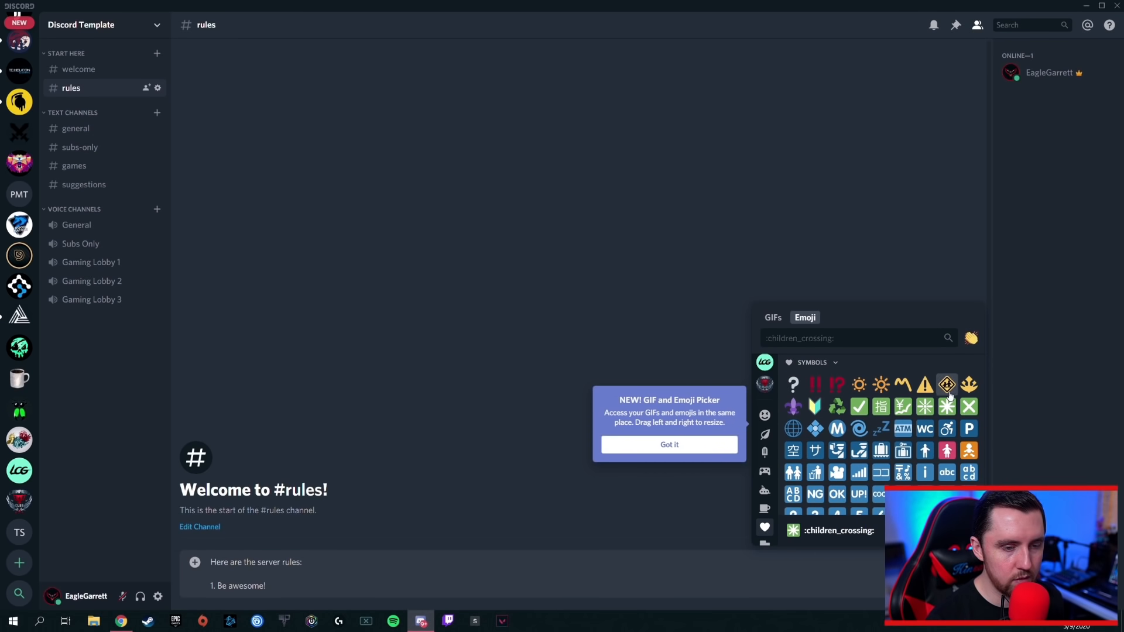
left_click(926, 387)
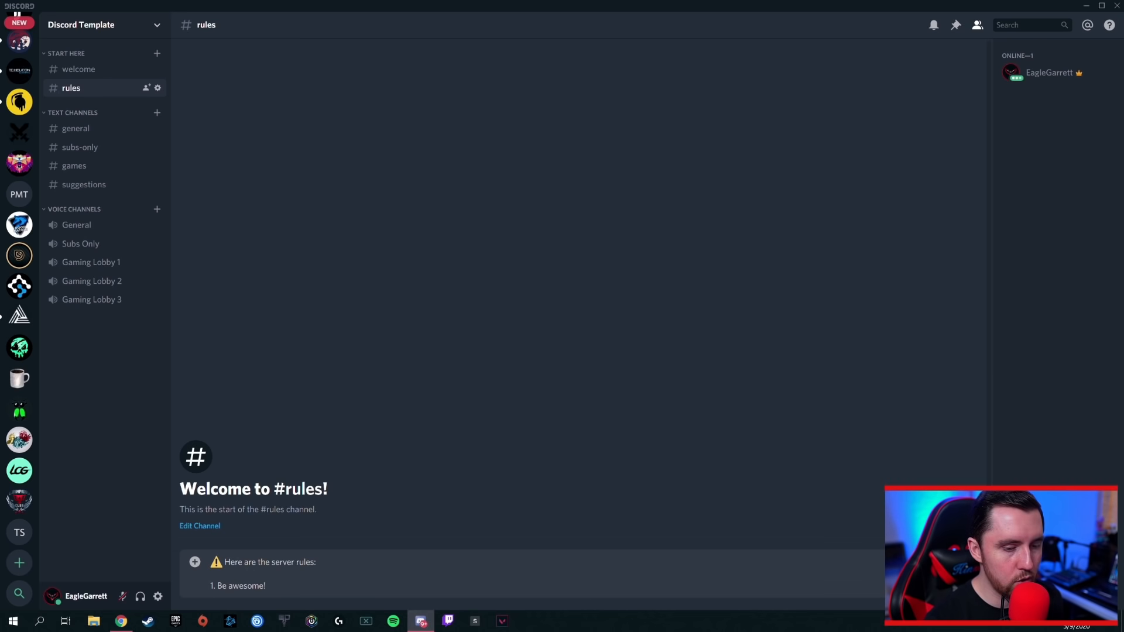
Replace the number in front of "Be awesome!" with the arrow_forward emoji, found by searching the emojis for "arrow".
left_click(970, 562)
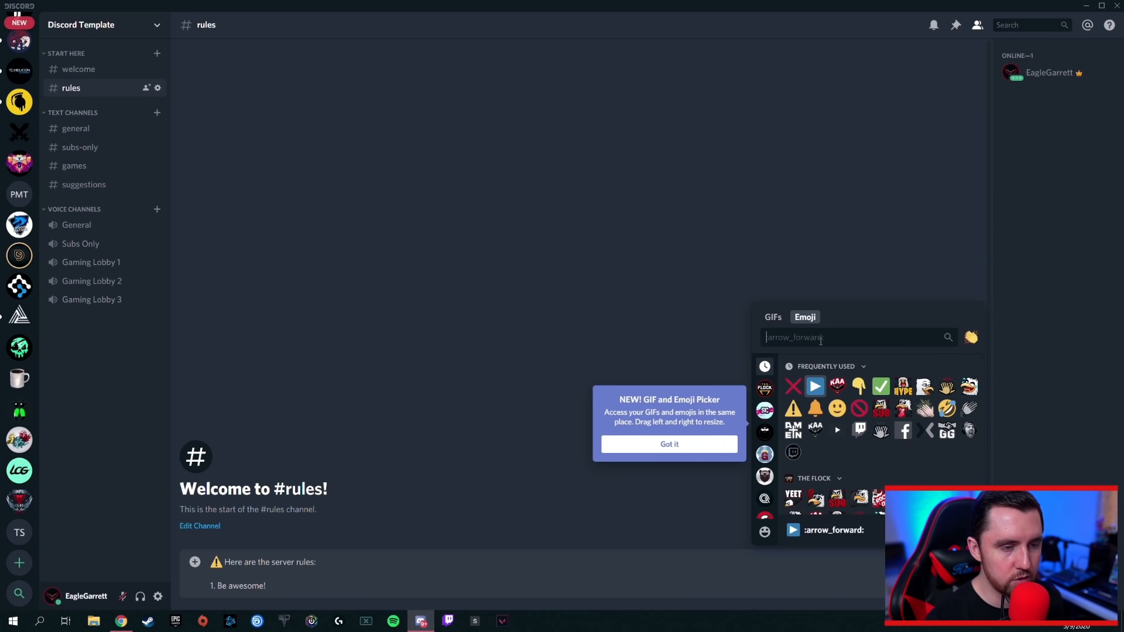
type("arrow")
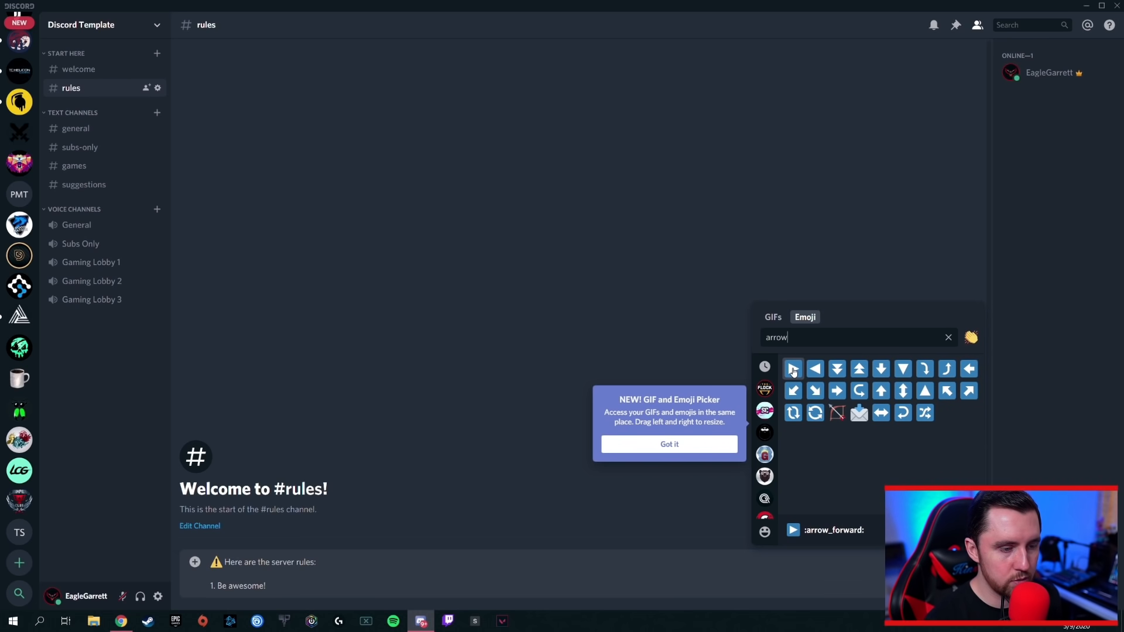
left_click(793, 370)
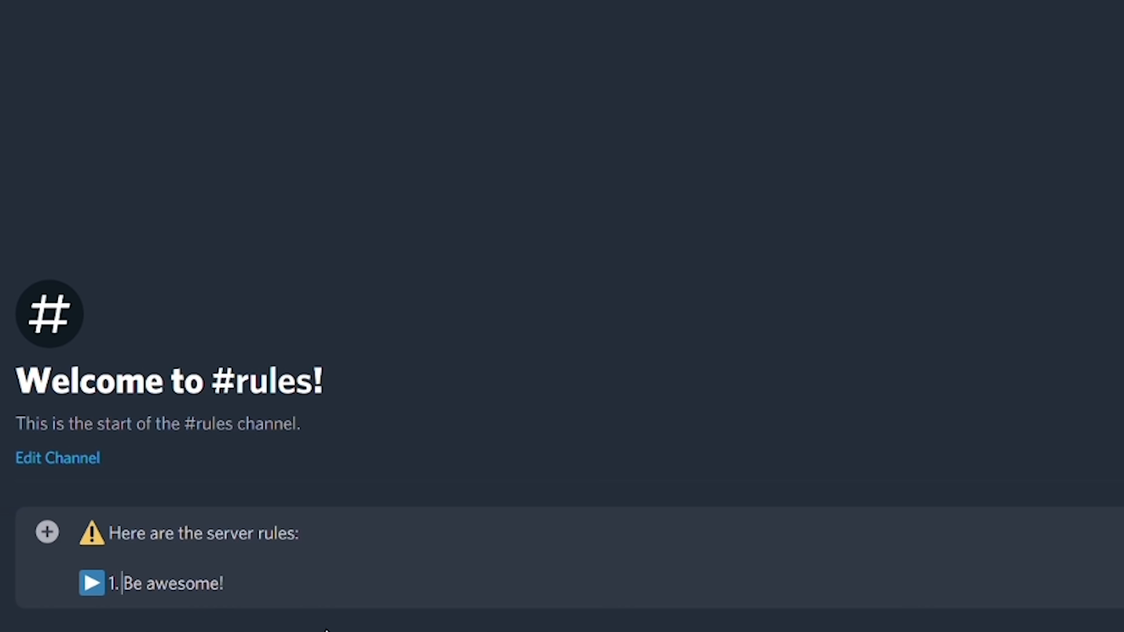
key("BackSpace")
key("BackSpace")
key("BackSpace")
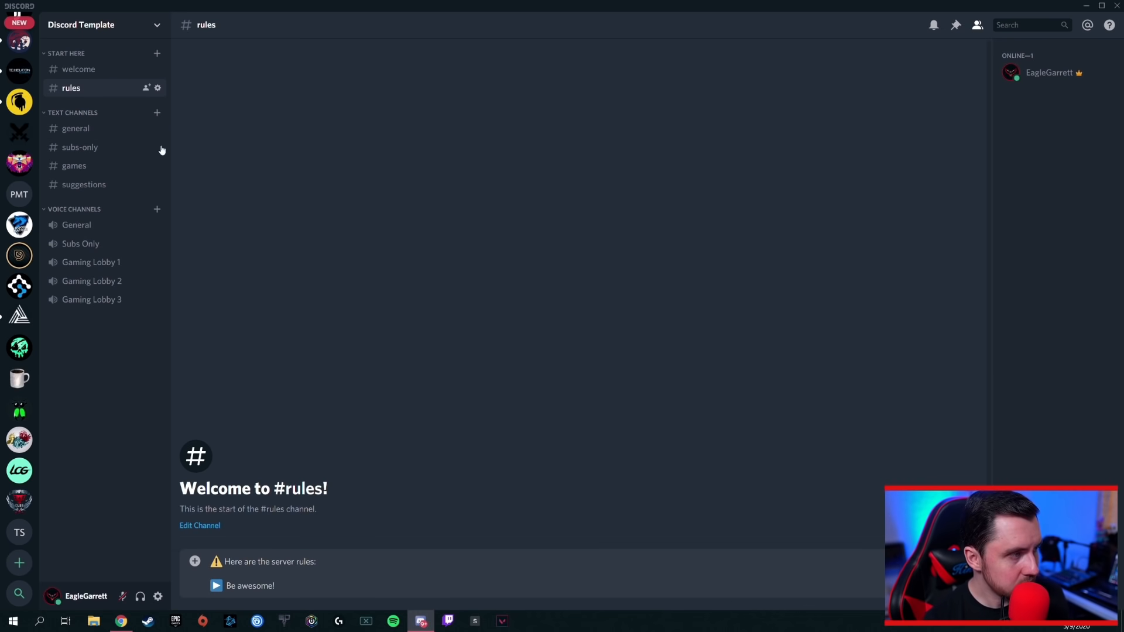
Examine the welcome and rules channels of The Flock server as examples of setup instructions and rule formatting.
scroll(36, 194, "up", 5)
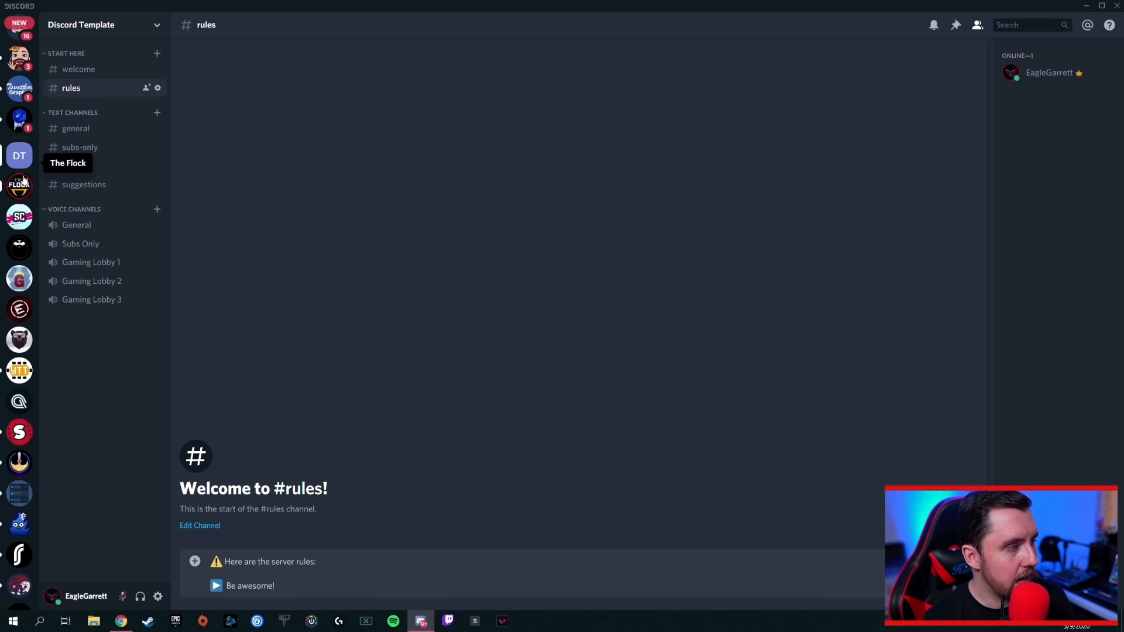
left_click(19, 185)
left_click(94, 166)
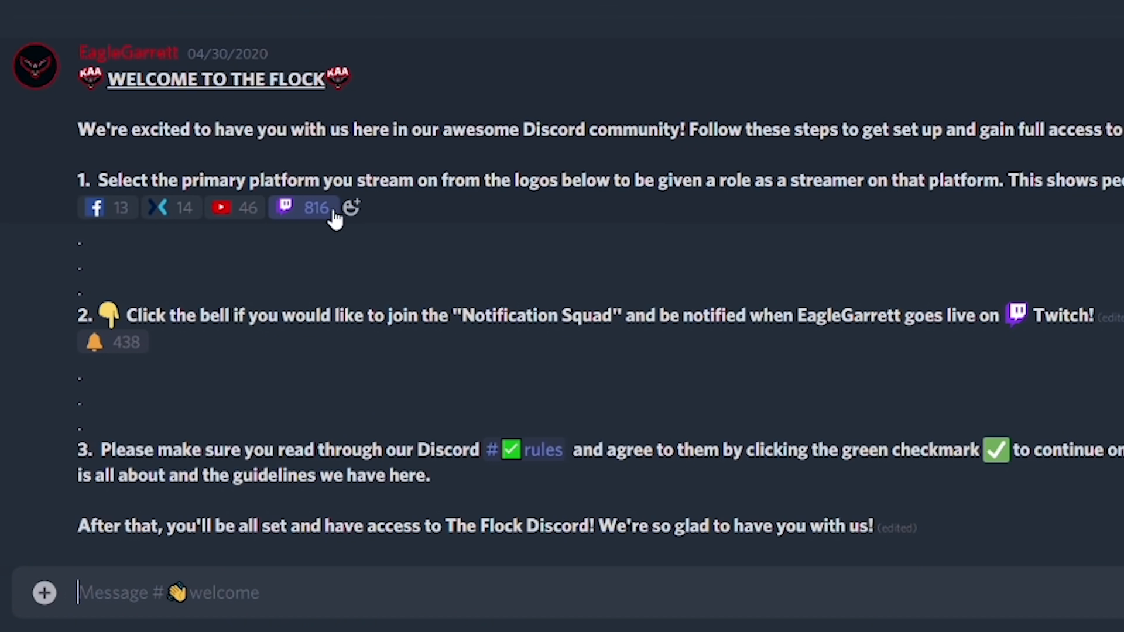
mouse_move(320, 407)
left_click(84, 185)
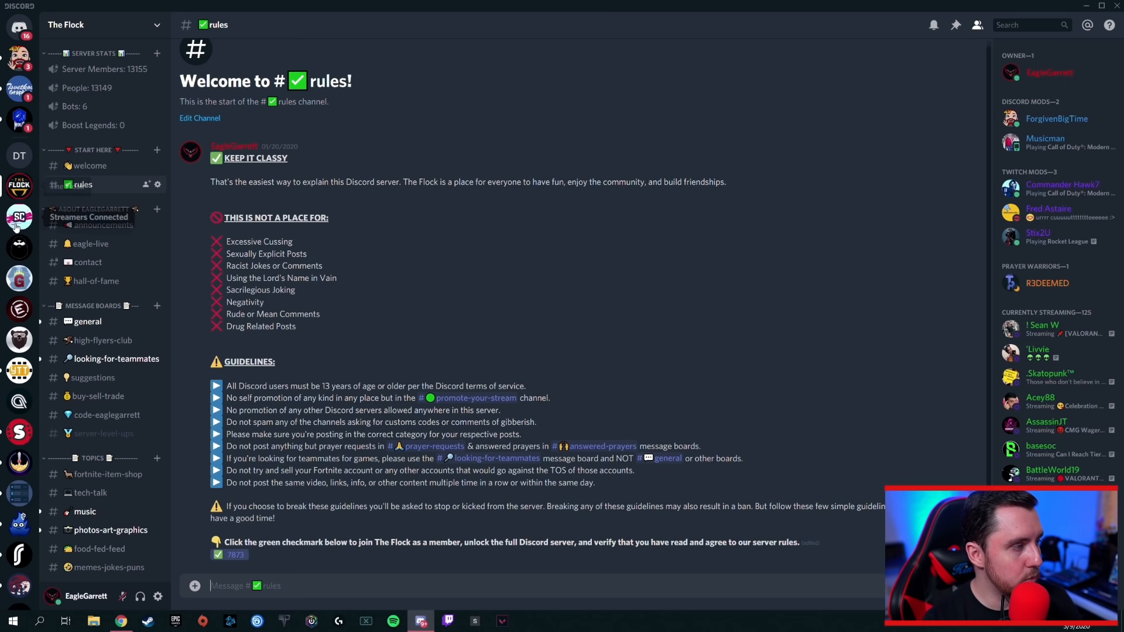
Return to the Discord Template server and send the drafted message in its rules channel.
left_click(19, 155)
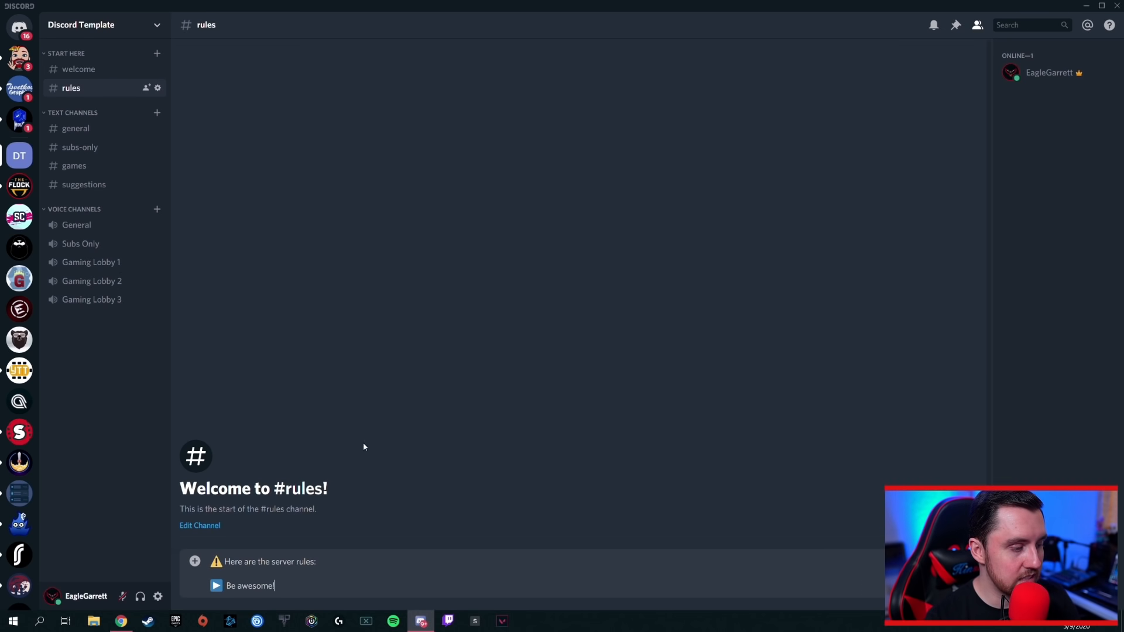
key("Return")
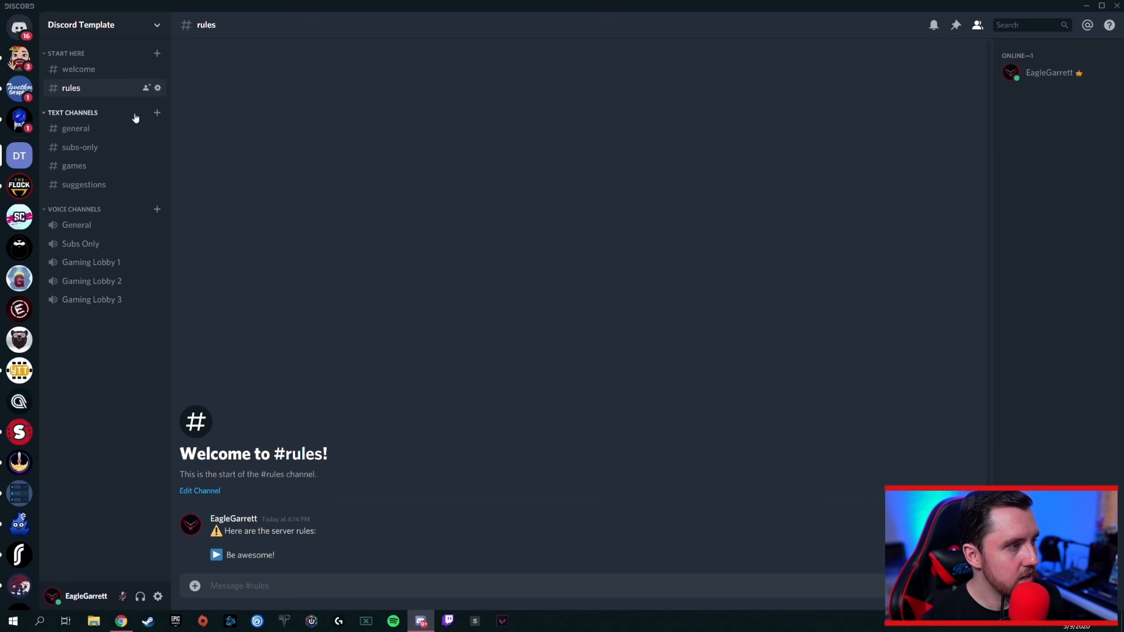
In the welcome channel, send in bold "Please read the rules section and agree to them by clicking the ✅ to gain full server access.".
left_click(94, 69)
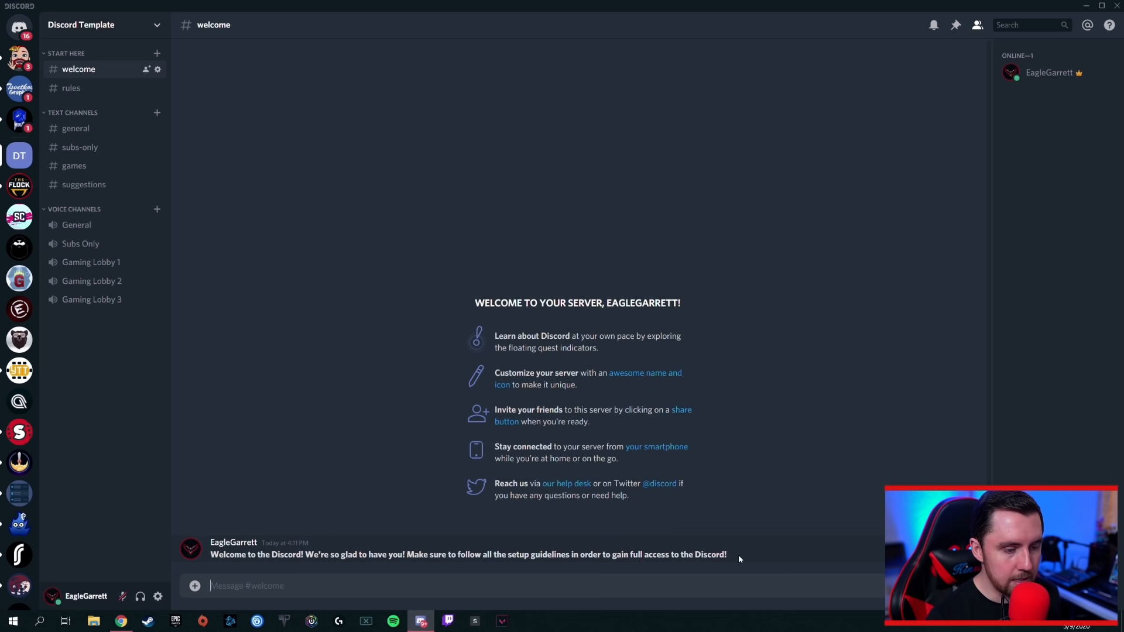
type("Please read the rules section and agree to them by clicking the ✅ to gain full server access.")
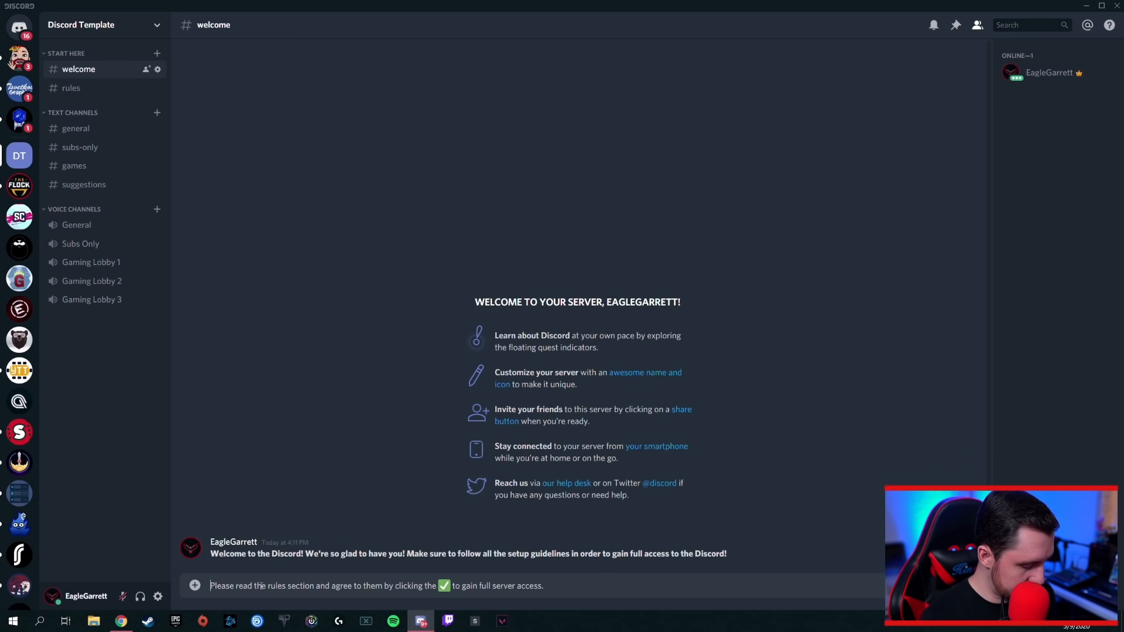
type("**")
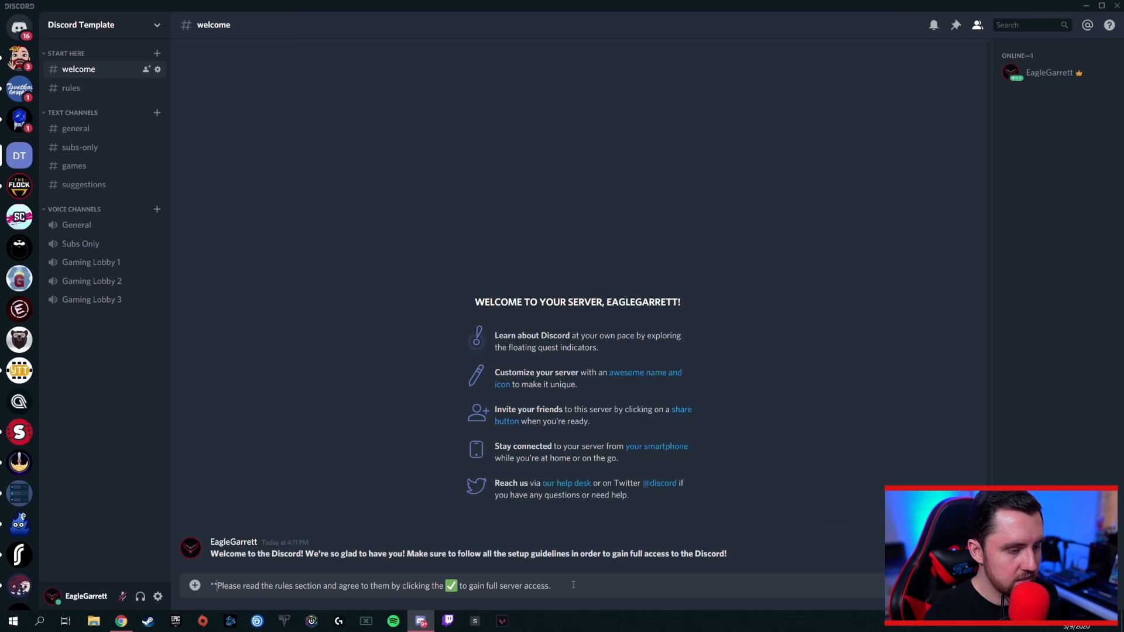
type("**")
key("Return")
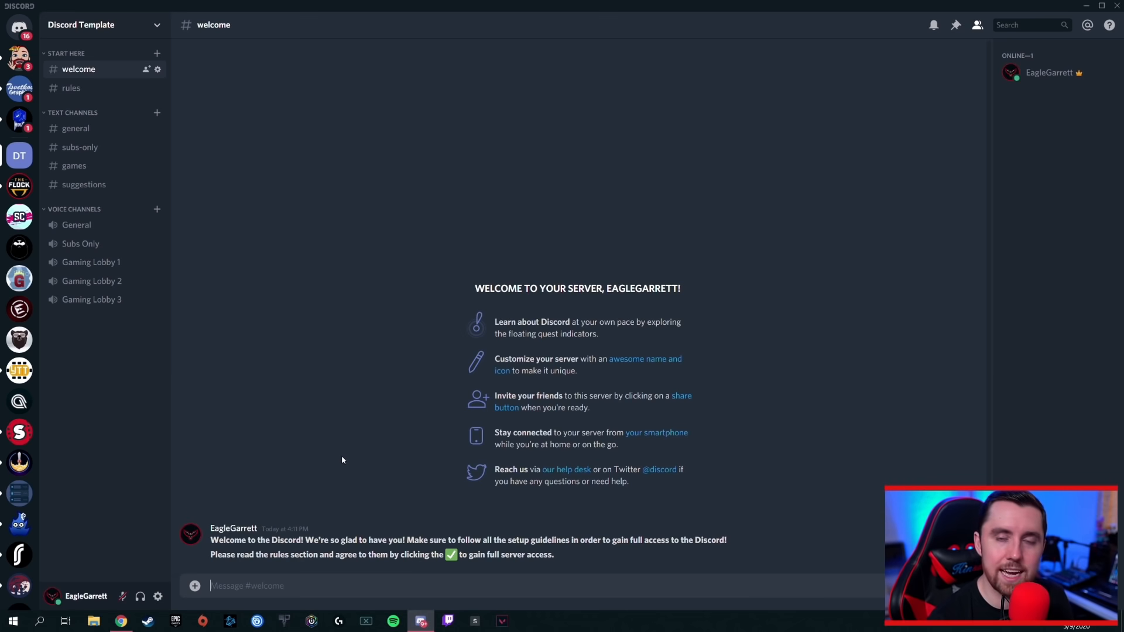
Review the posted messages in the rules and welcome channels, and check the general text channel's pinned messages.
left_click(78, 91)
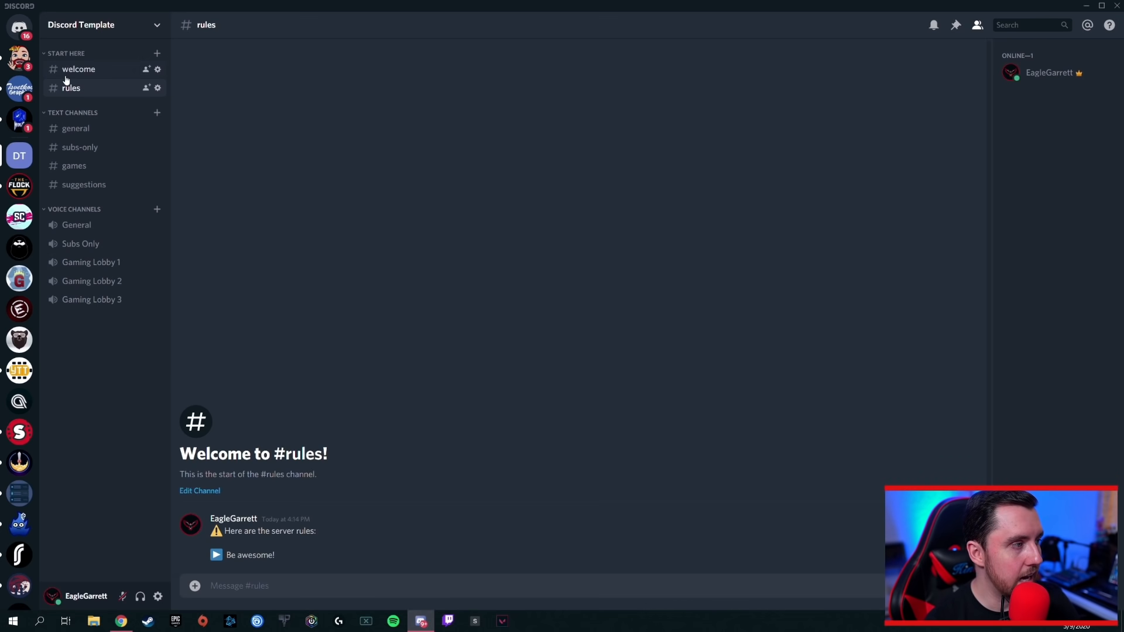
left_click(85, 69)
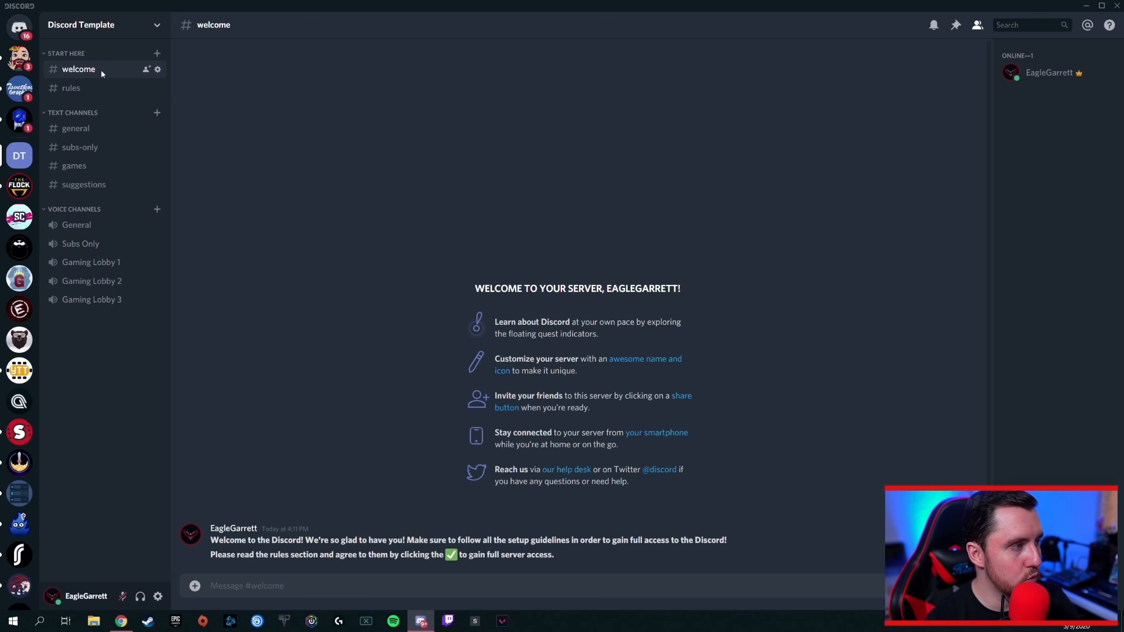
left_click(85, 89)
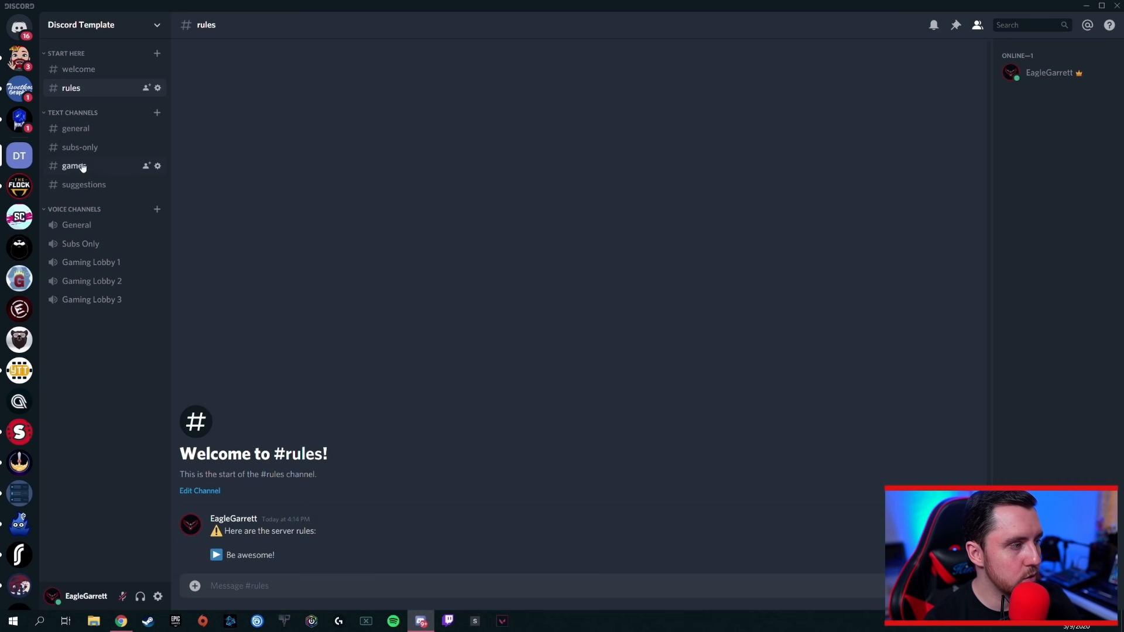
left_click(91, 128)
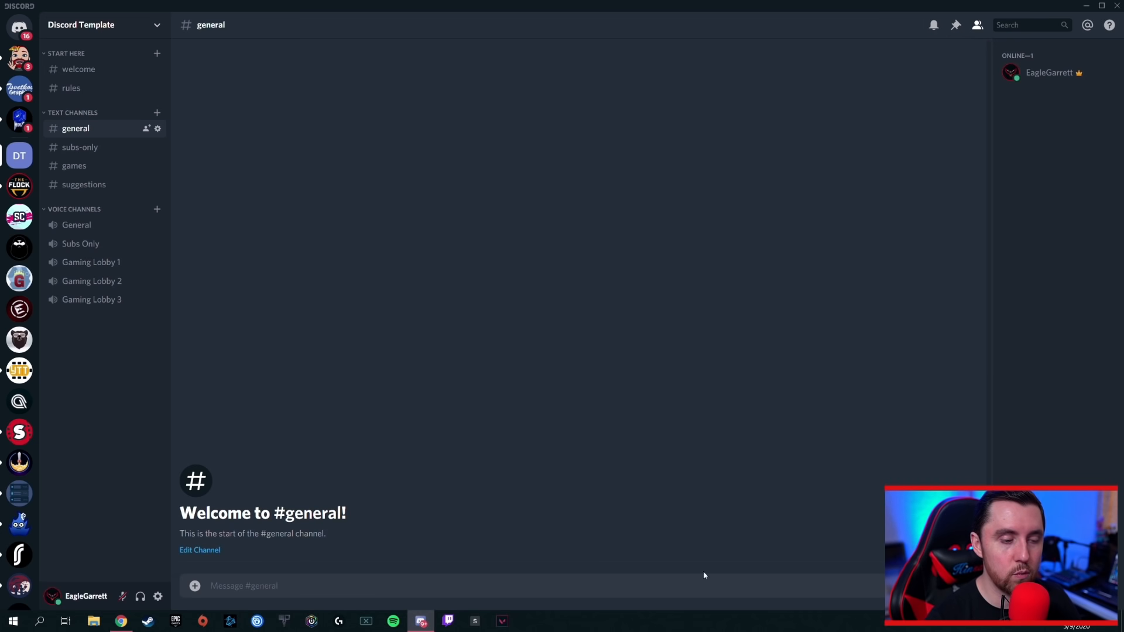
left_click(955, 26)
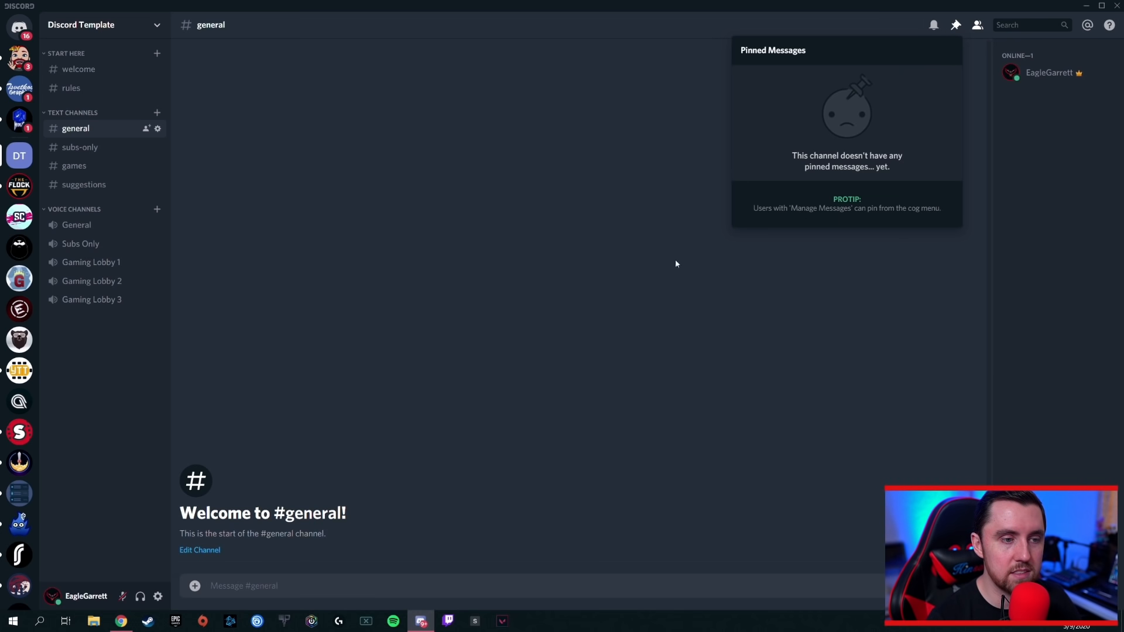
left_click(456, 184)
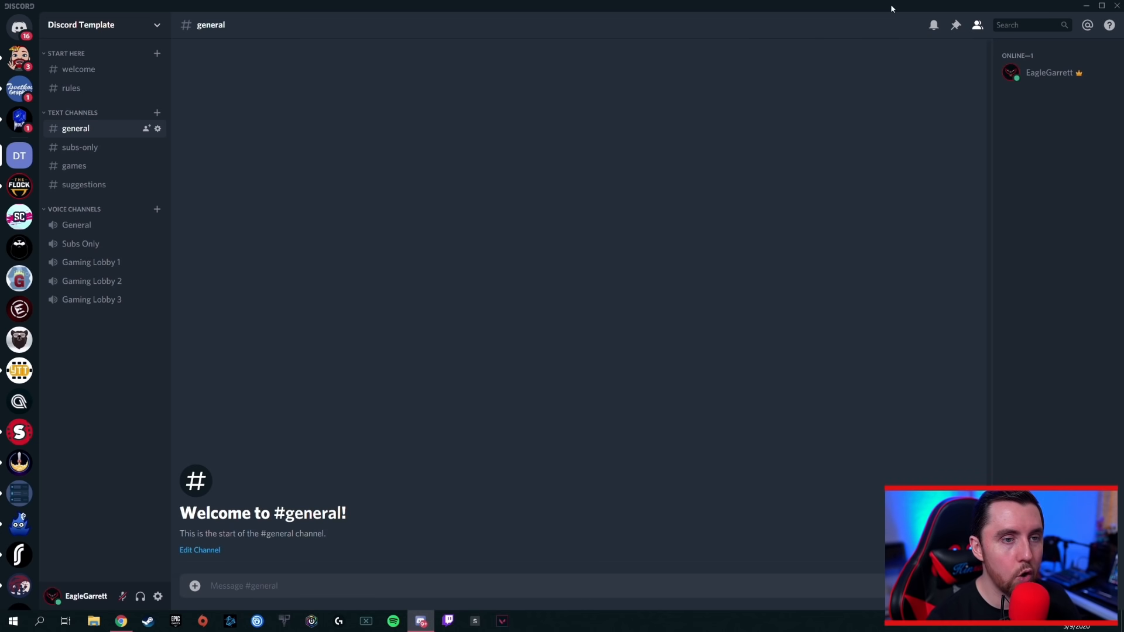
Set the general text channel's topic to "Talk about anything you want!" and save the change.
right_click(83, 125)
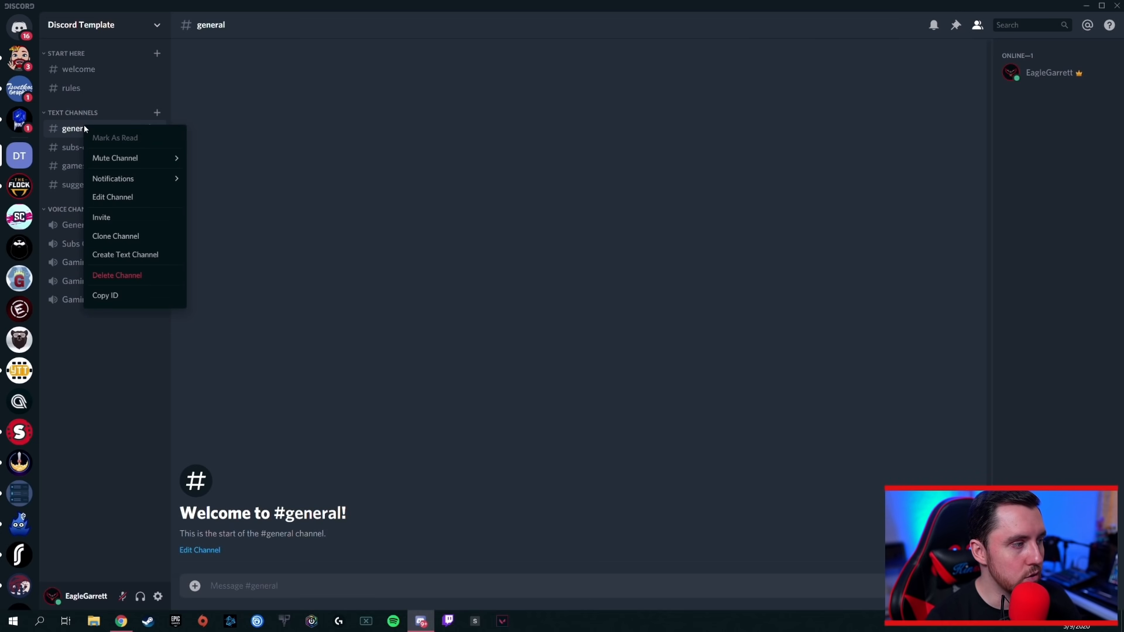
left_click(128, 202)
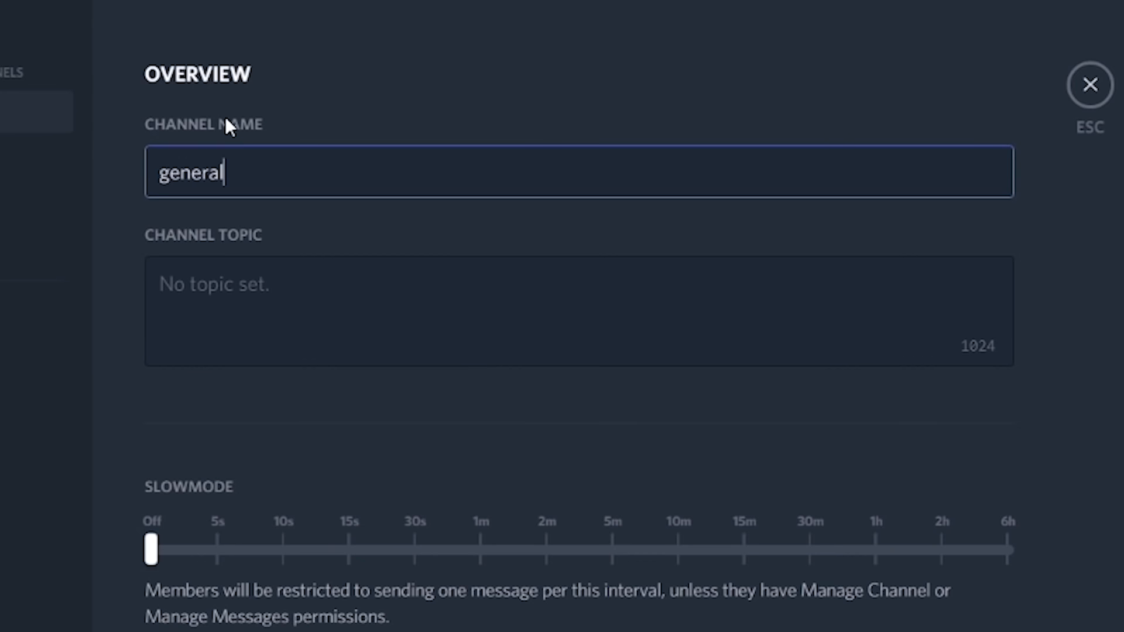
left_click(135, 230)
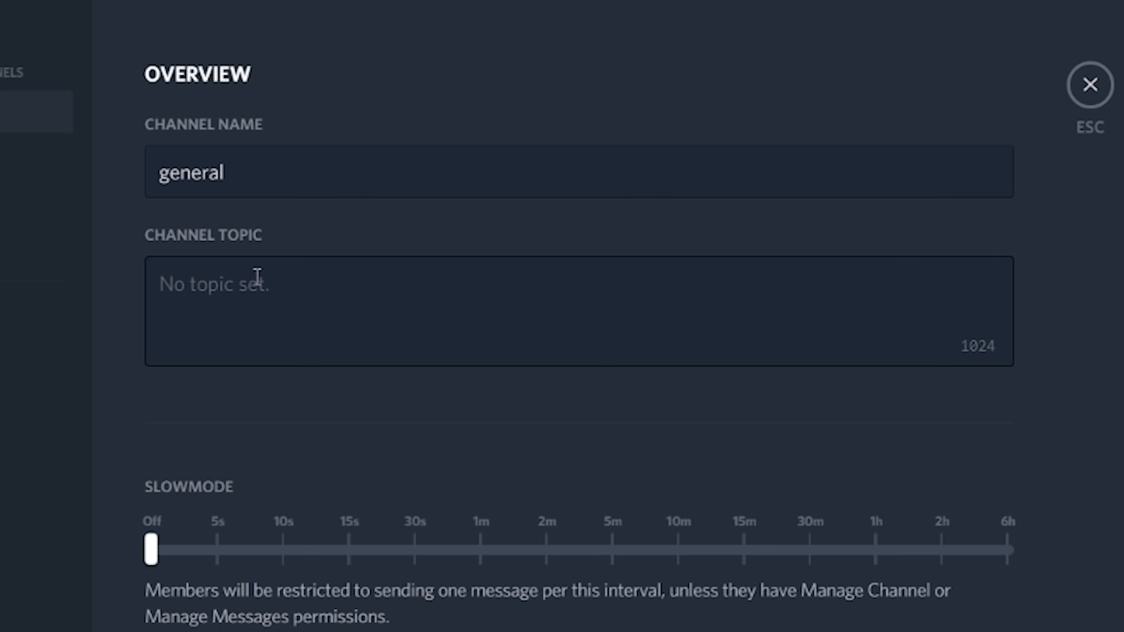
left_click(241, 292)
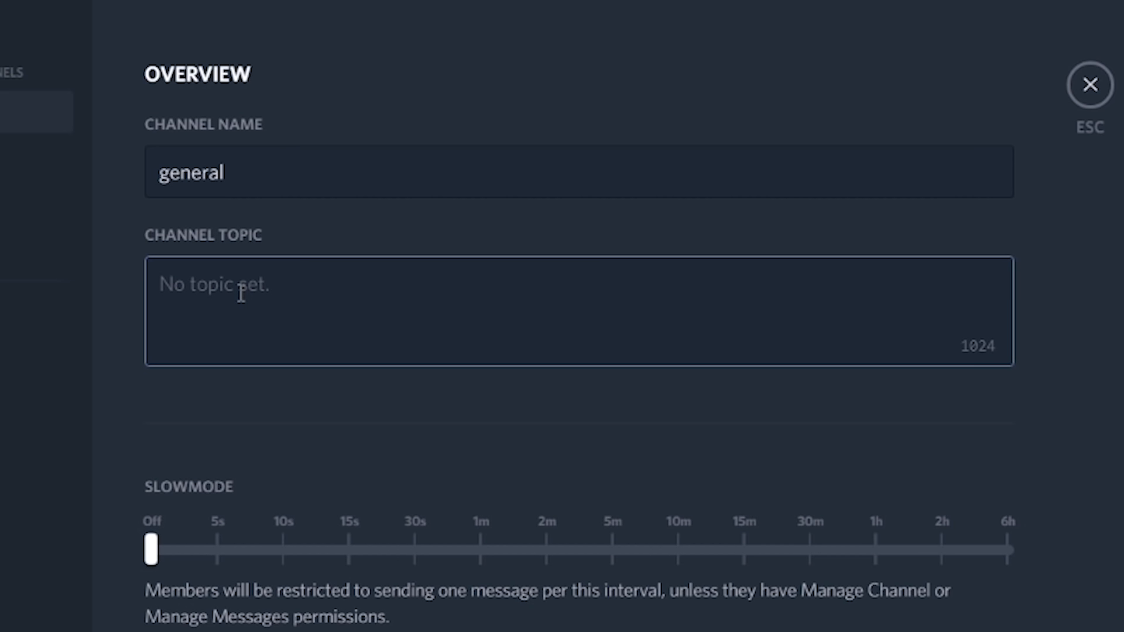
type("Ta")
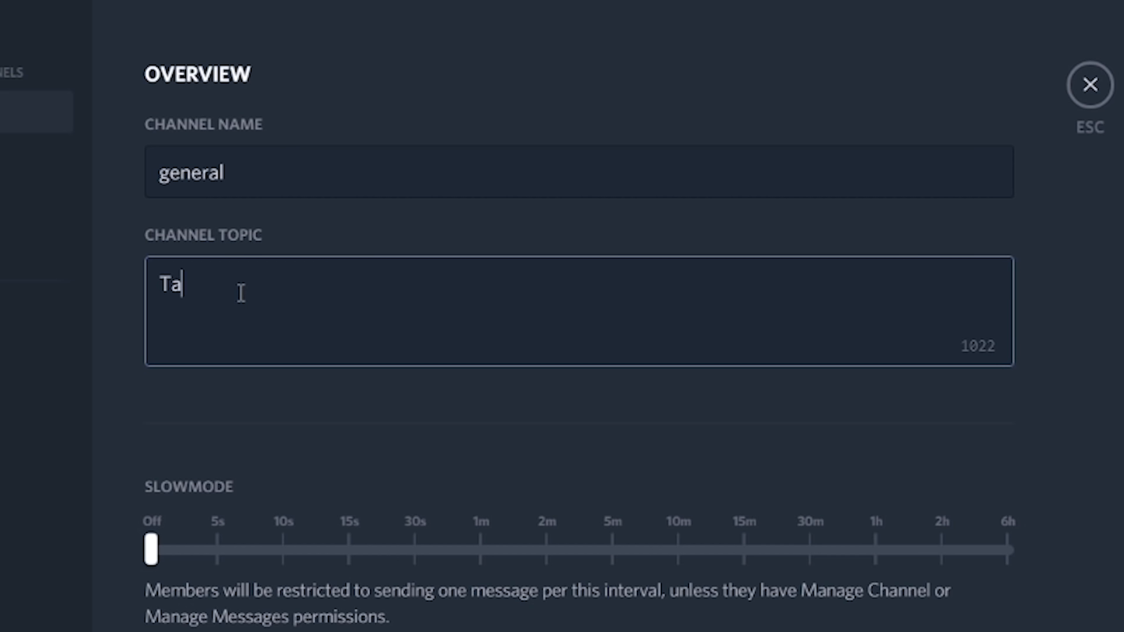
type("lk about anyt")
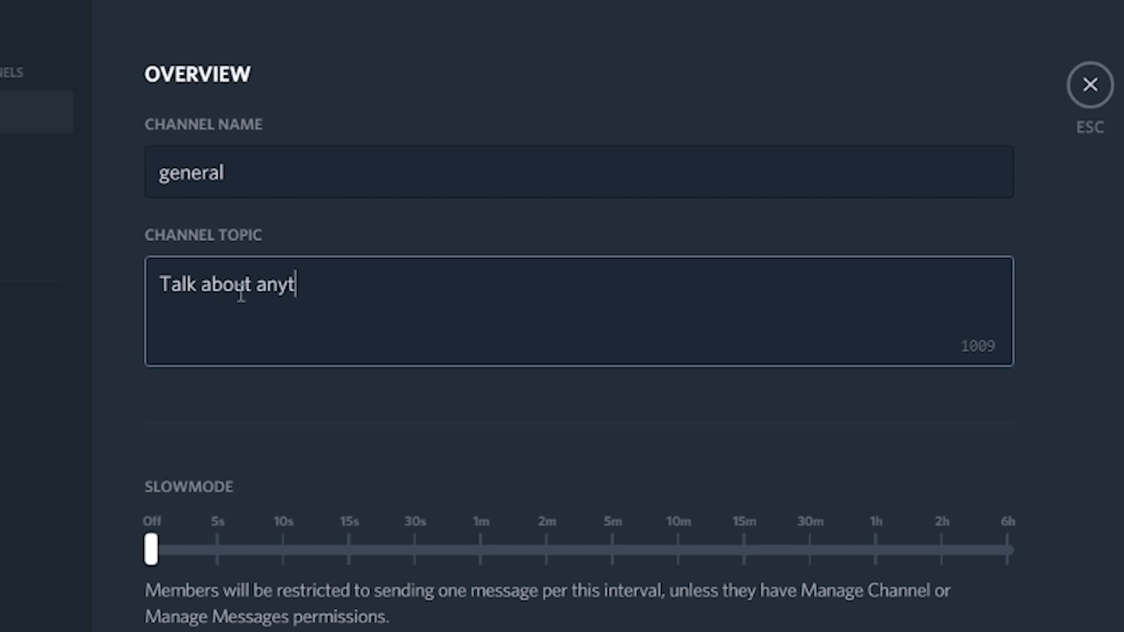
type("hing you we")
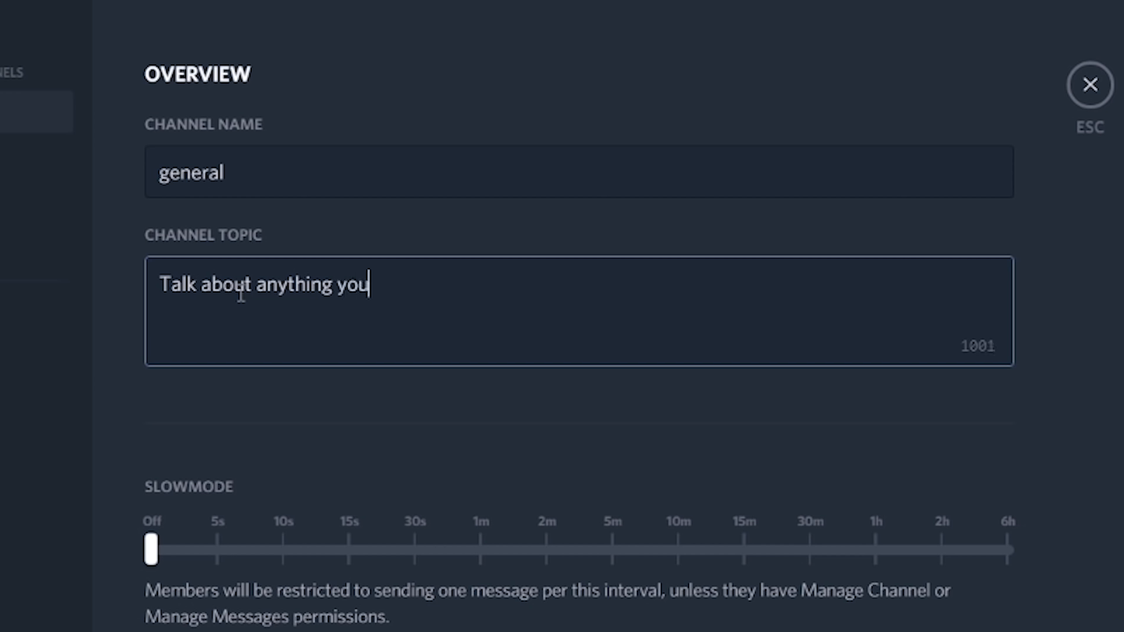
type("ant")
key("BackSpace")
key("BackSpace")
key("BackSpace")
key("BackSpace")
type("ant!")
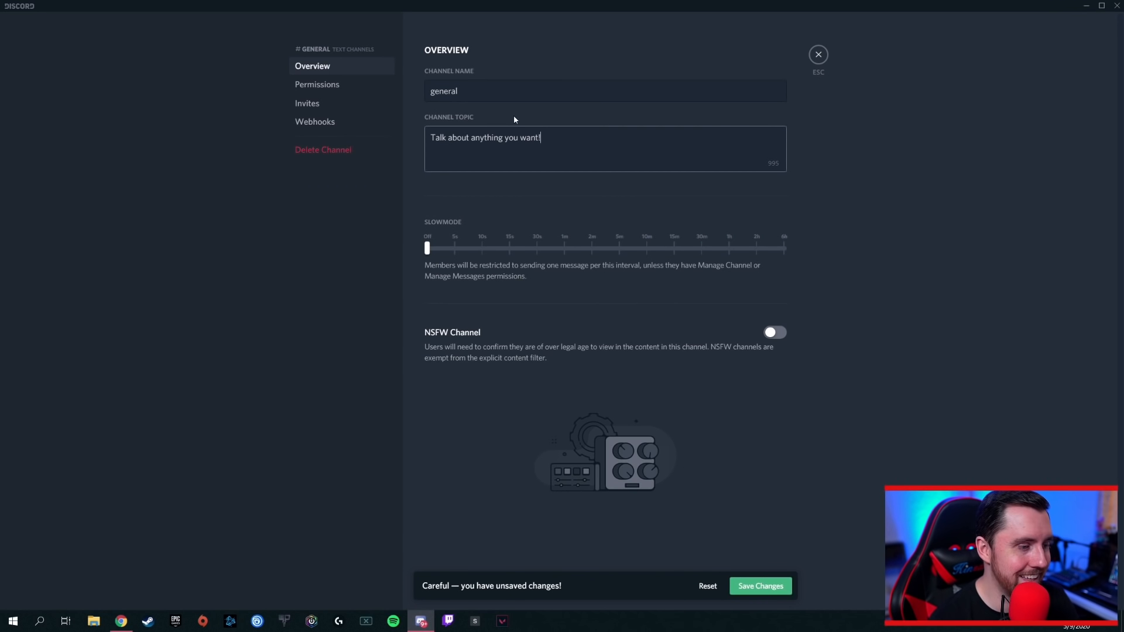
left_click(760, 587)
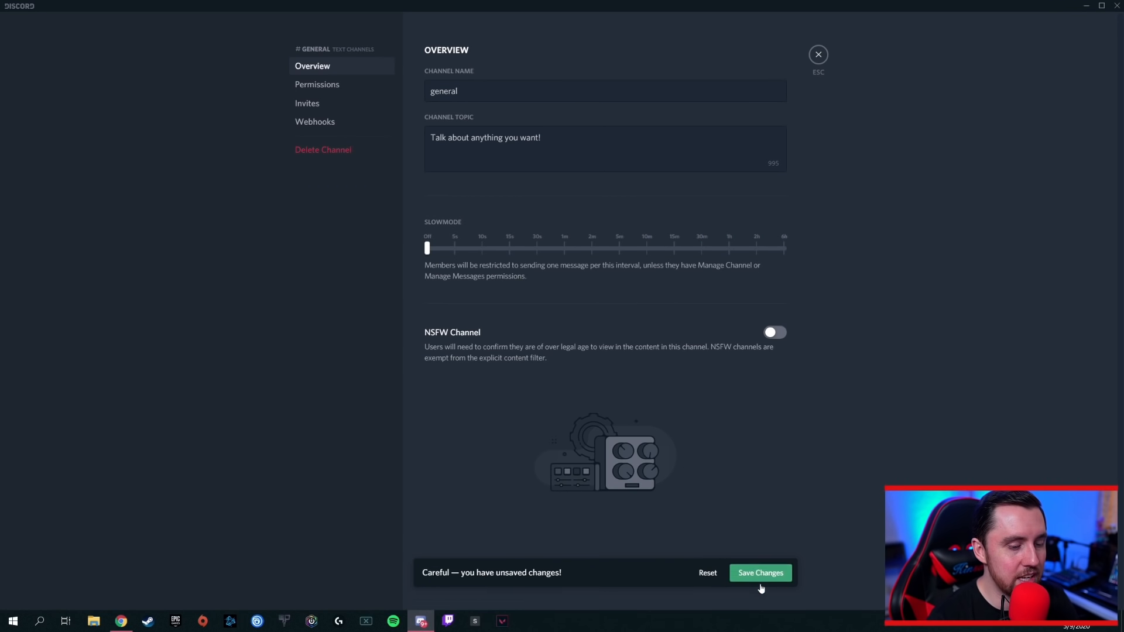
left_click(819, 55)
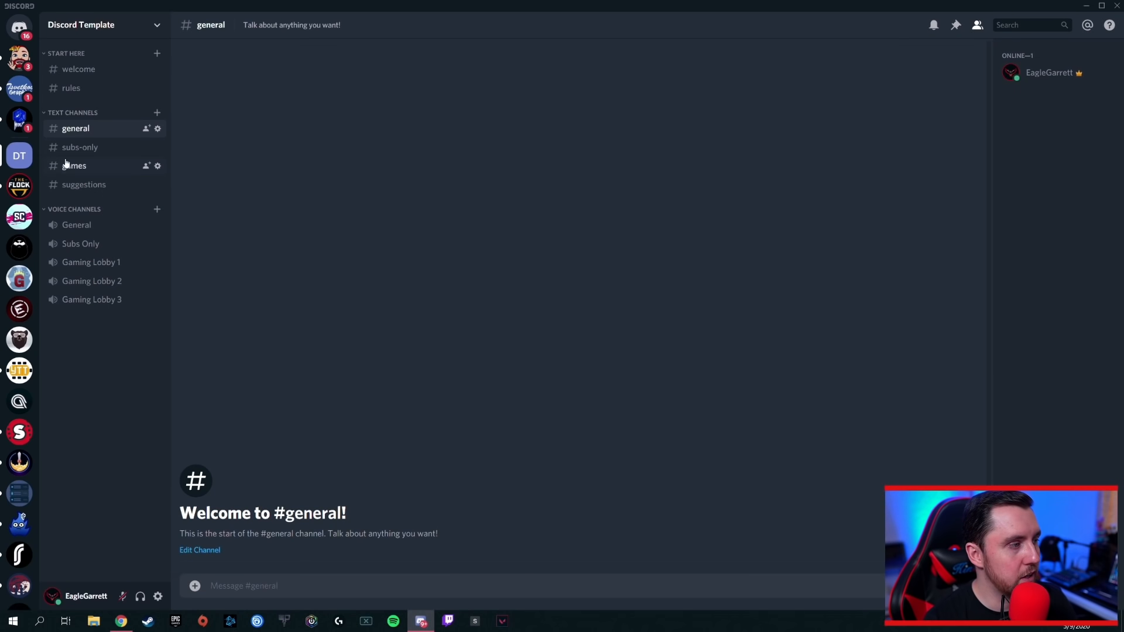
Set the subs-only text channel's topic to "This is for the subs on our Twitch channel." and save it.
left_click(81, 151)
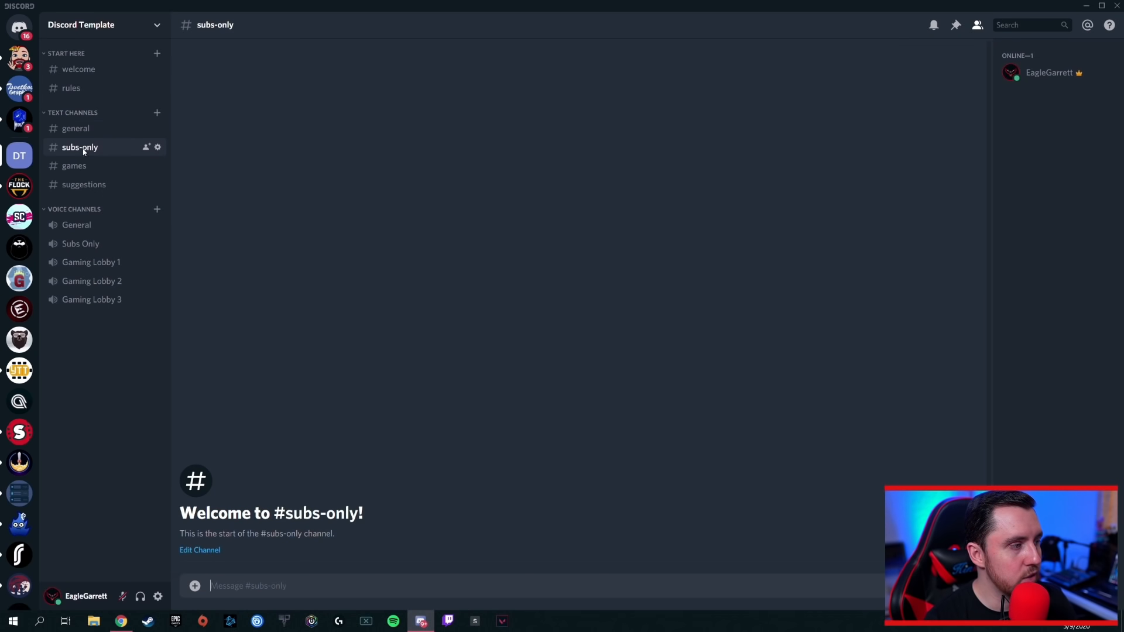
right_click(81, 149)
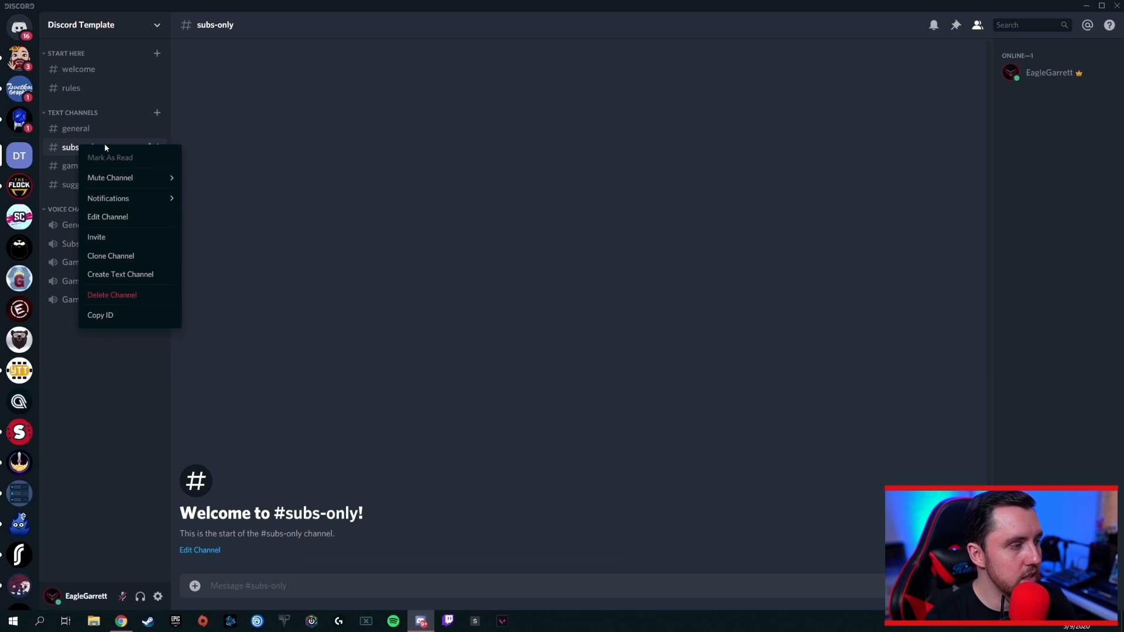
left_click(114, 217)
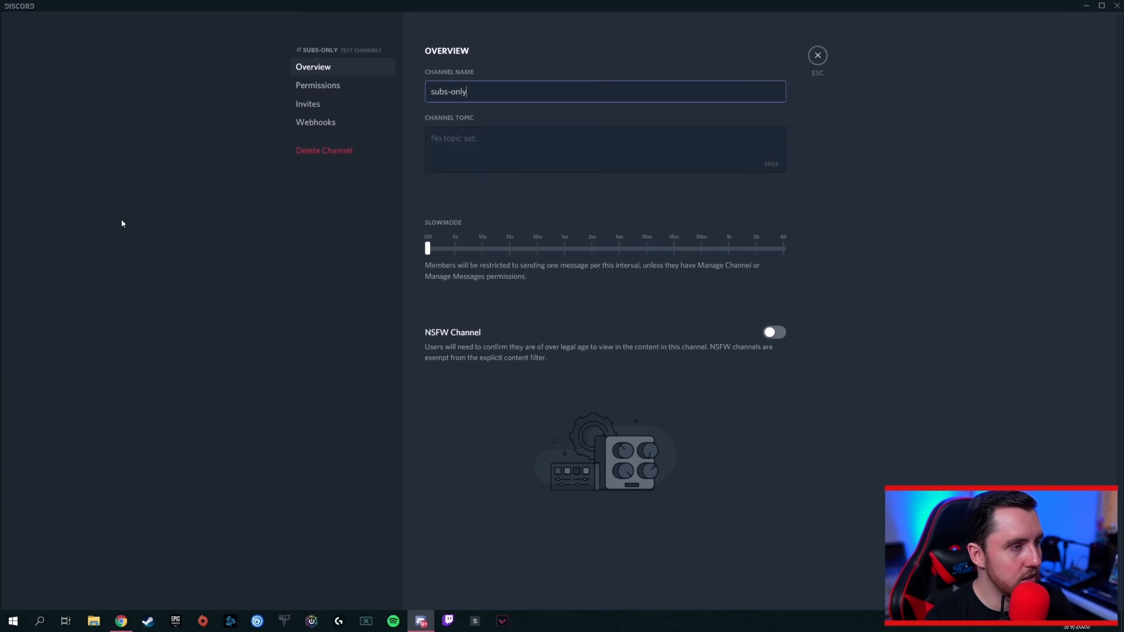
left_click(466, 139)
type("This")
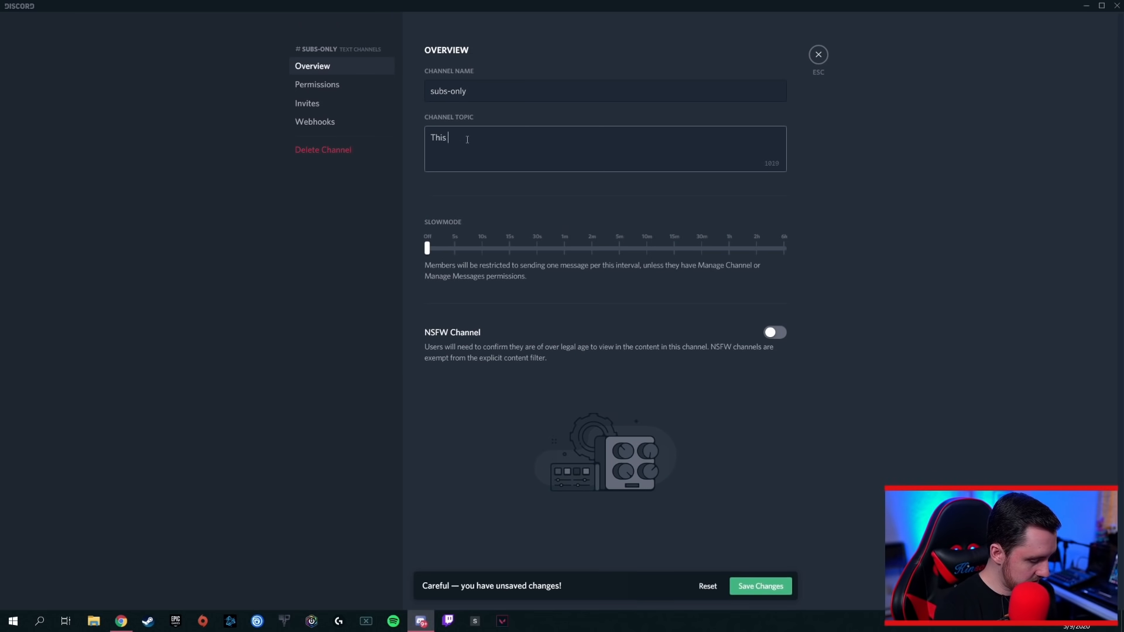
type(" is for the subs on our Twitch channel.")
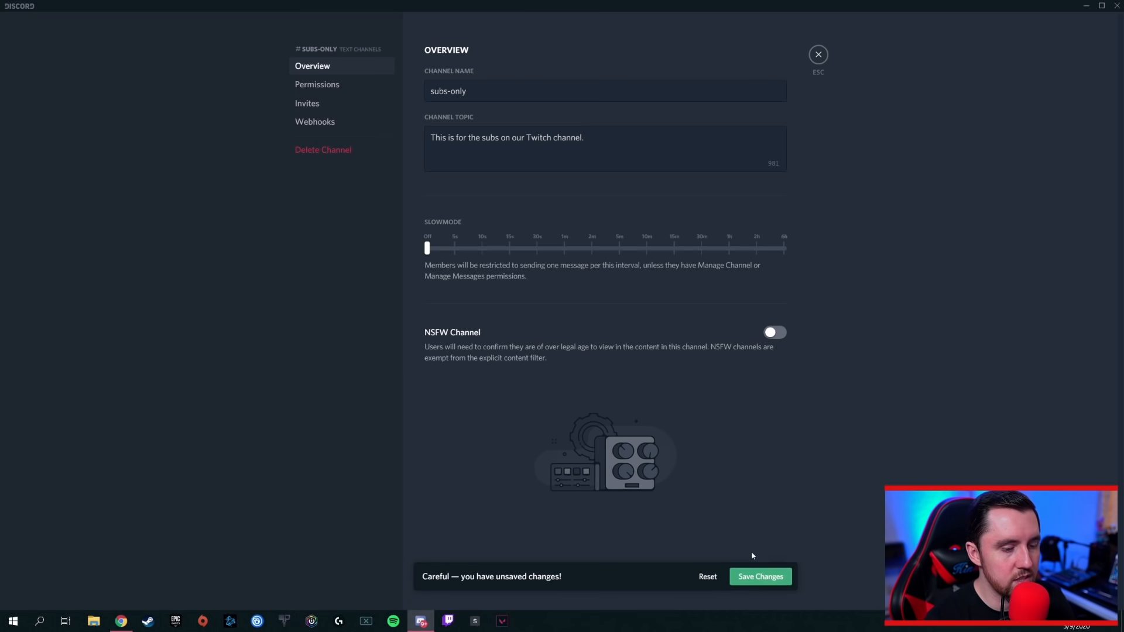
left_click(760, 577)
left_click(819, 54)
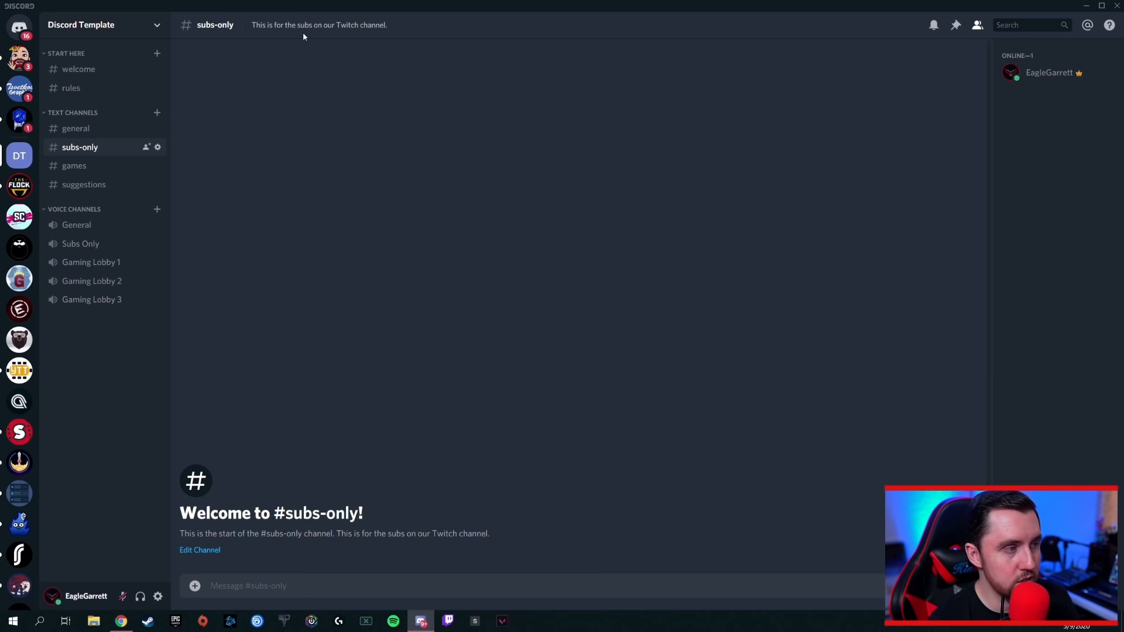
Examine how The Flock server names, decorates and groups its channels and categories, comparing it with the Discord Template server.
left_click(75, 165)
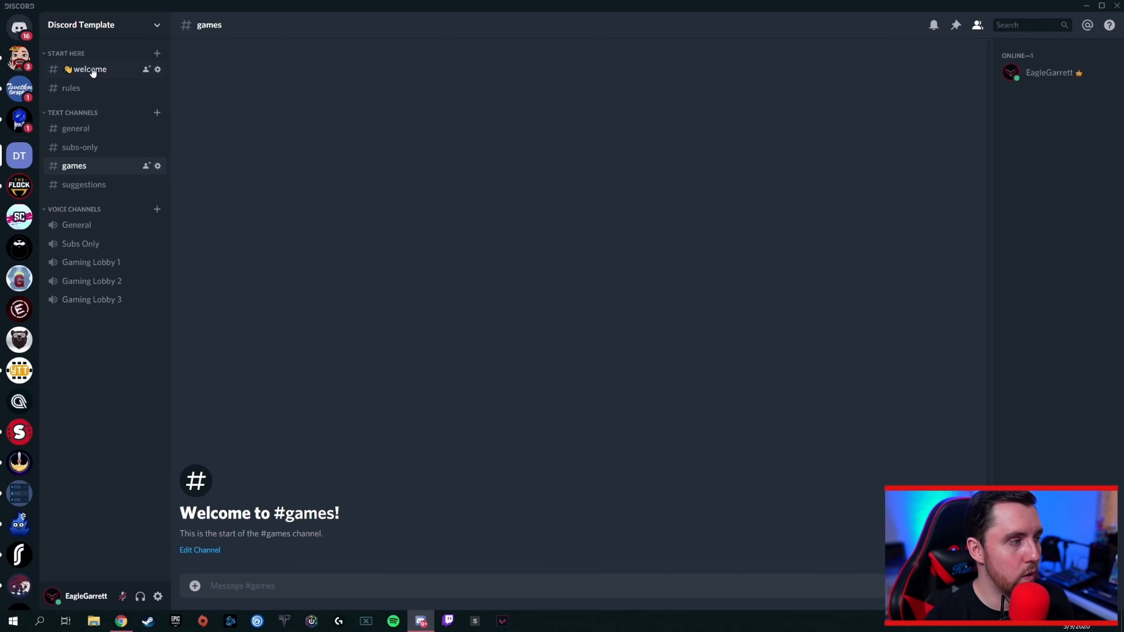
left_click(20, 186)
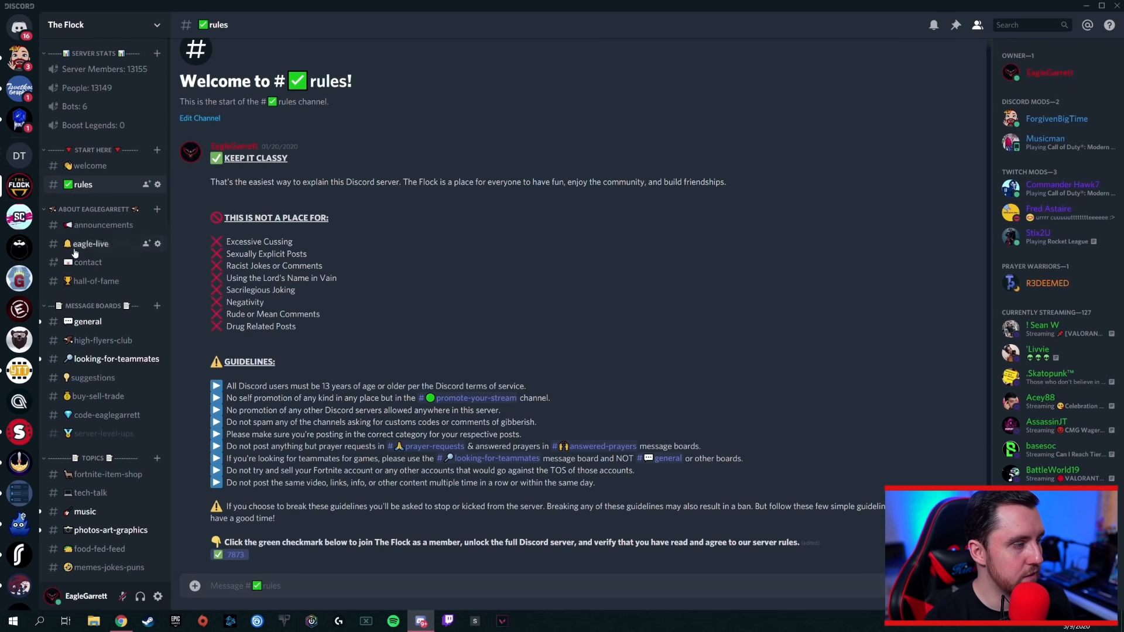
scroll(180, 234, "down", 6)
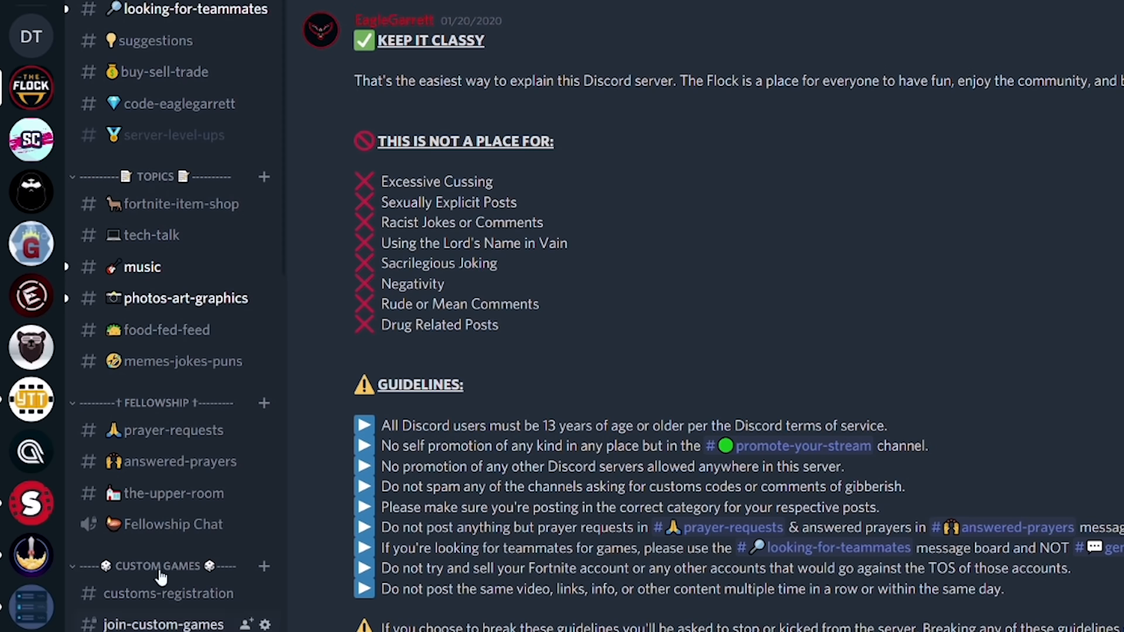
scroll(153, 354, "up", 6)
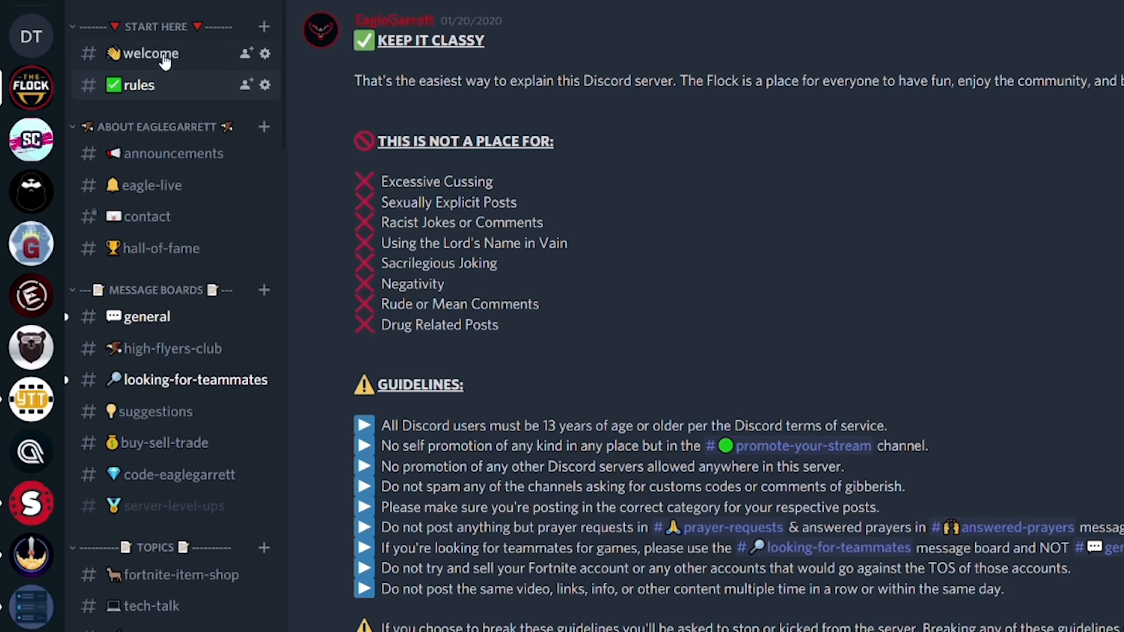
scroll(158, 228, "down", 4)
scroll(158, 228, "down", 1)
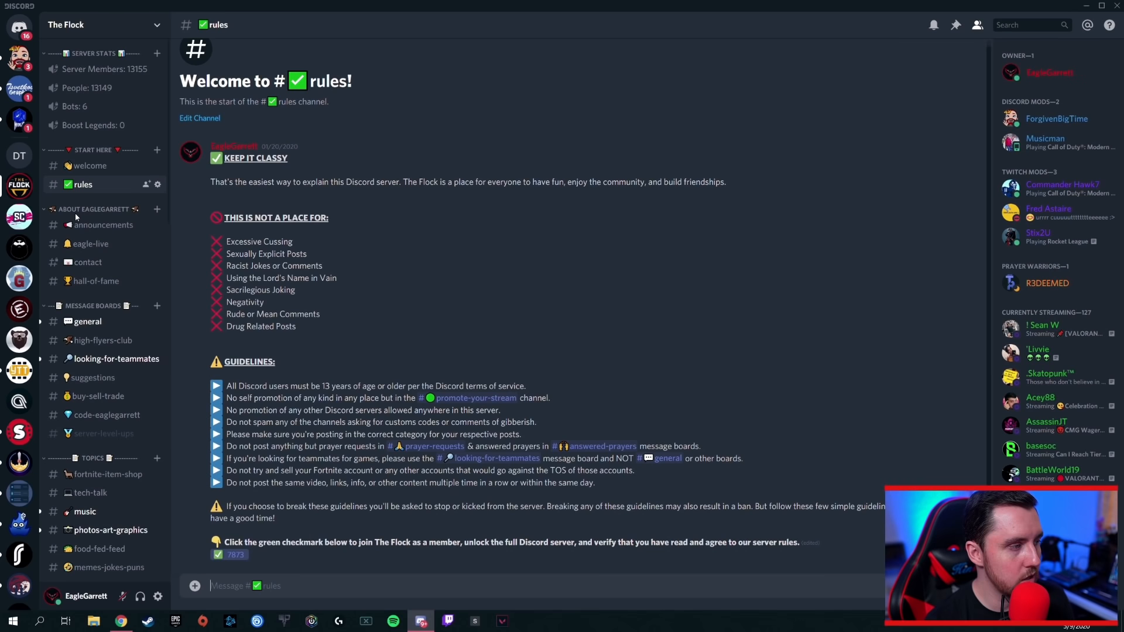
left_click(18, 156)
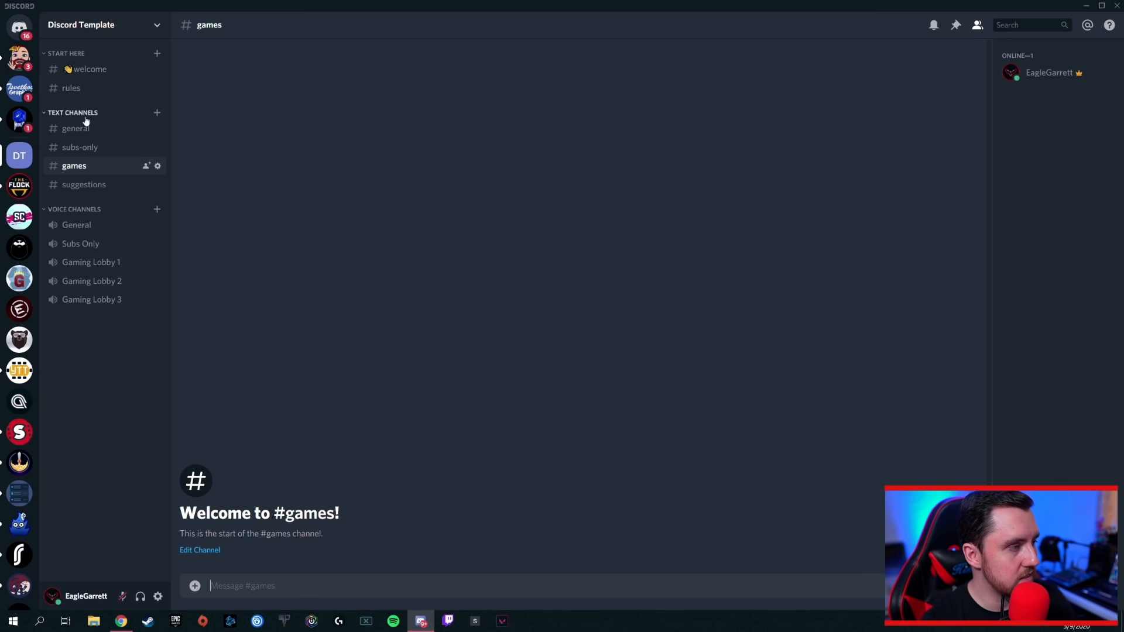
left_click(17, 187)
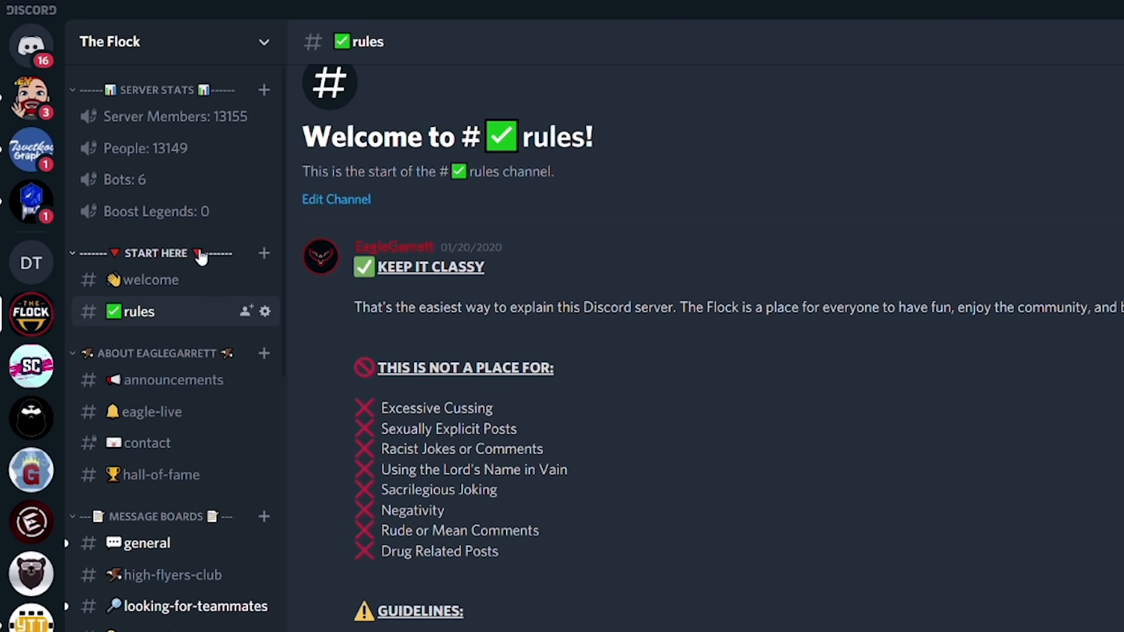
In the Discord Template server, create a category named Subs Only and move the Subs Only voice channel into it.
left_click(31, 262)
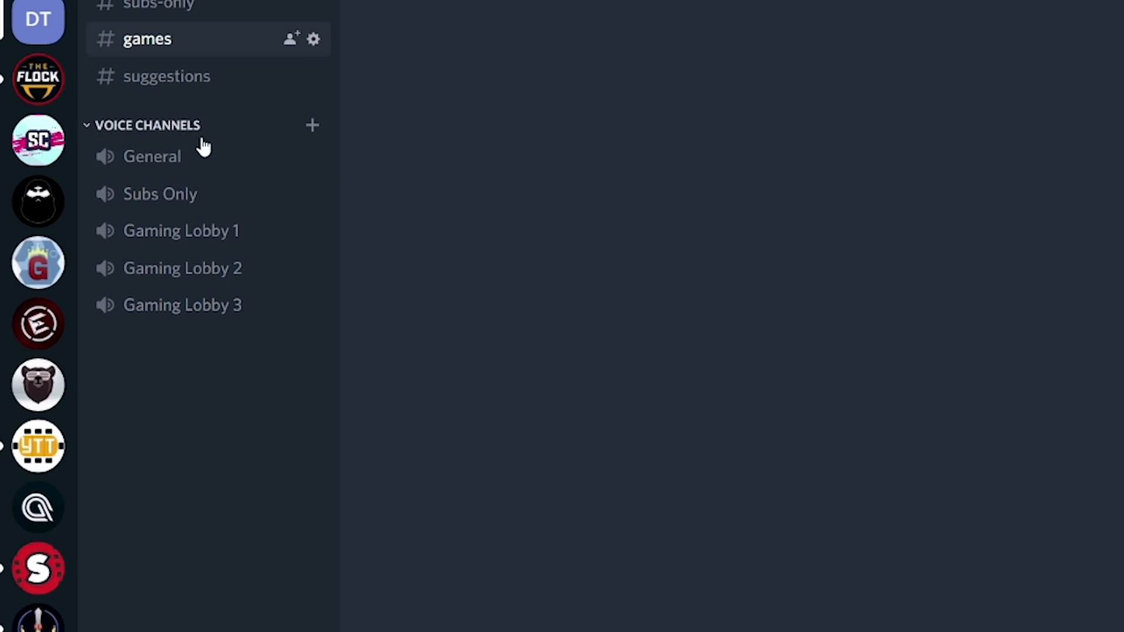
right_click(195, 373)
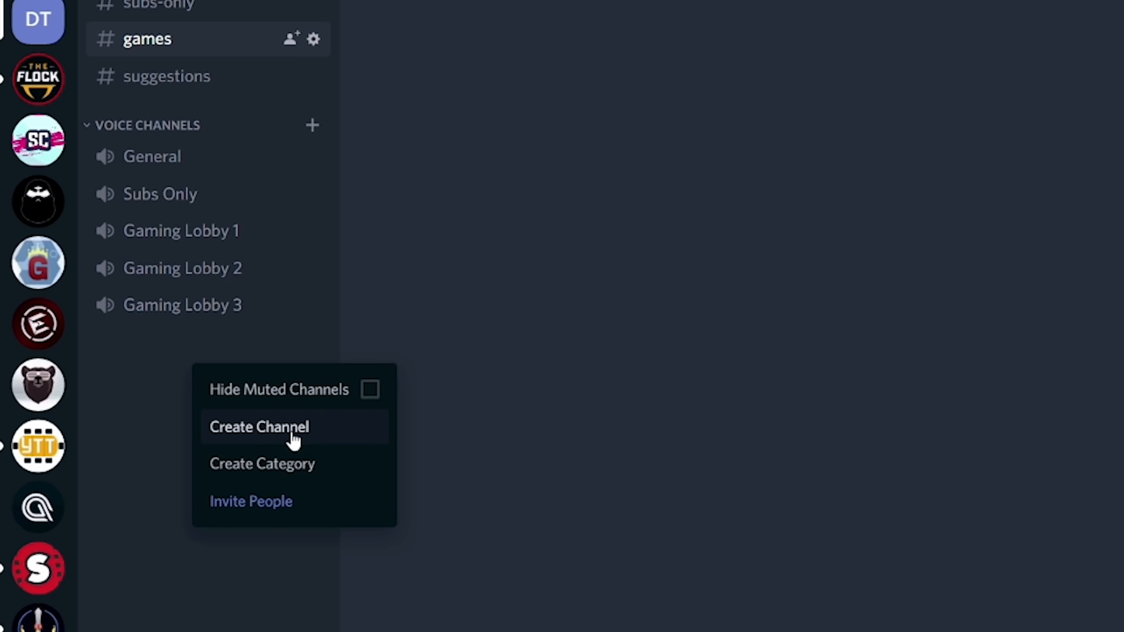
left_click(278, 466)
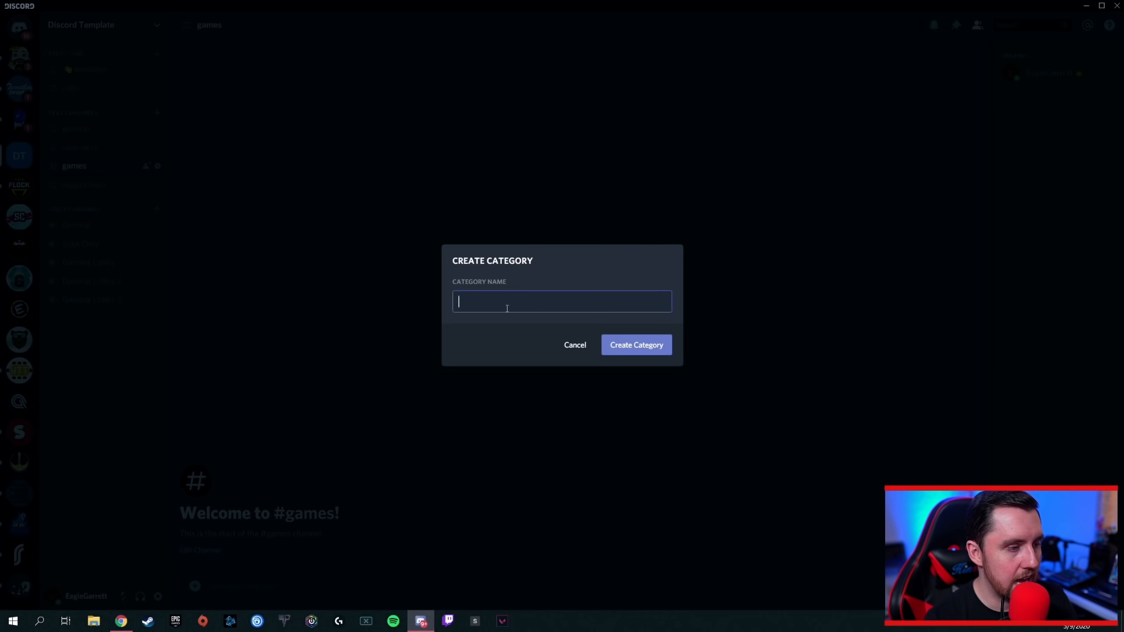
type("S")
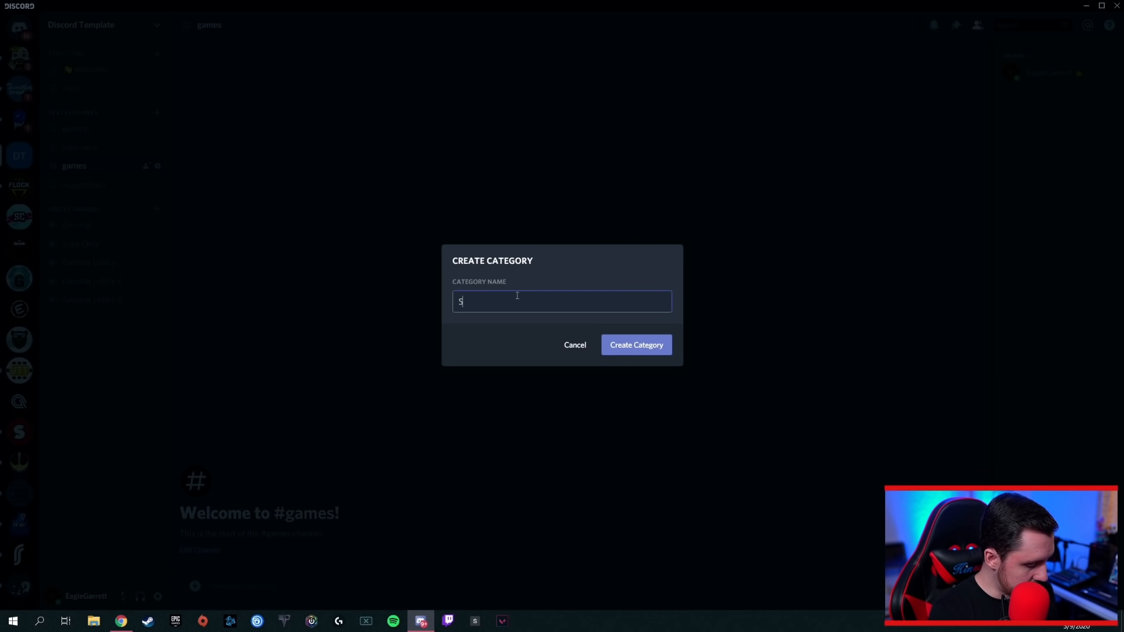
type("ubs Only")
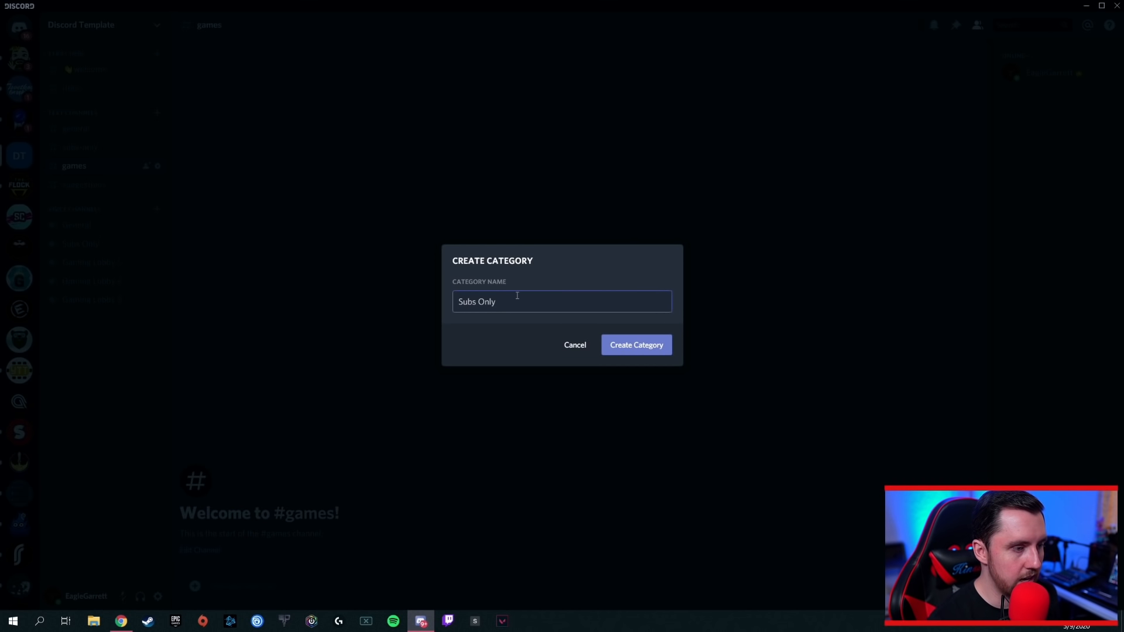
left_click(627, 347)
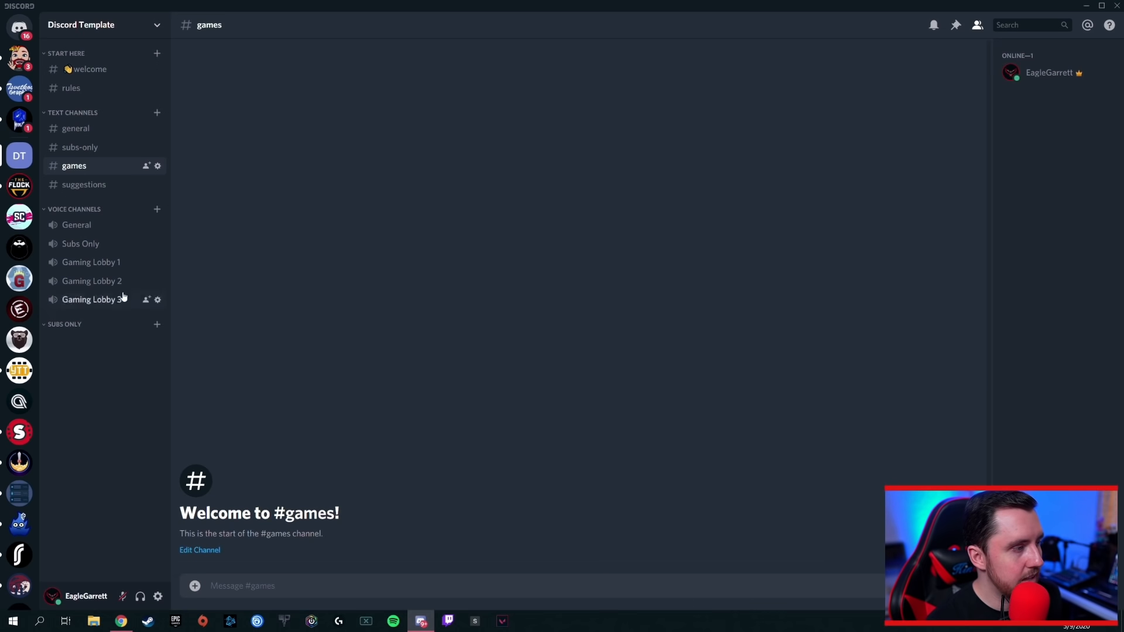
left_click_drag(90, 244, 87, 331)
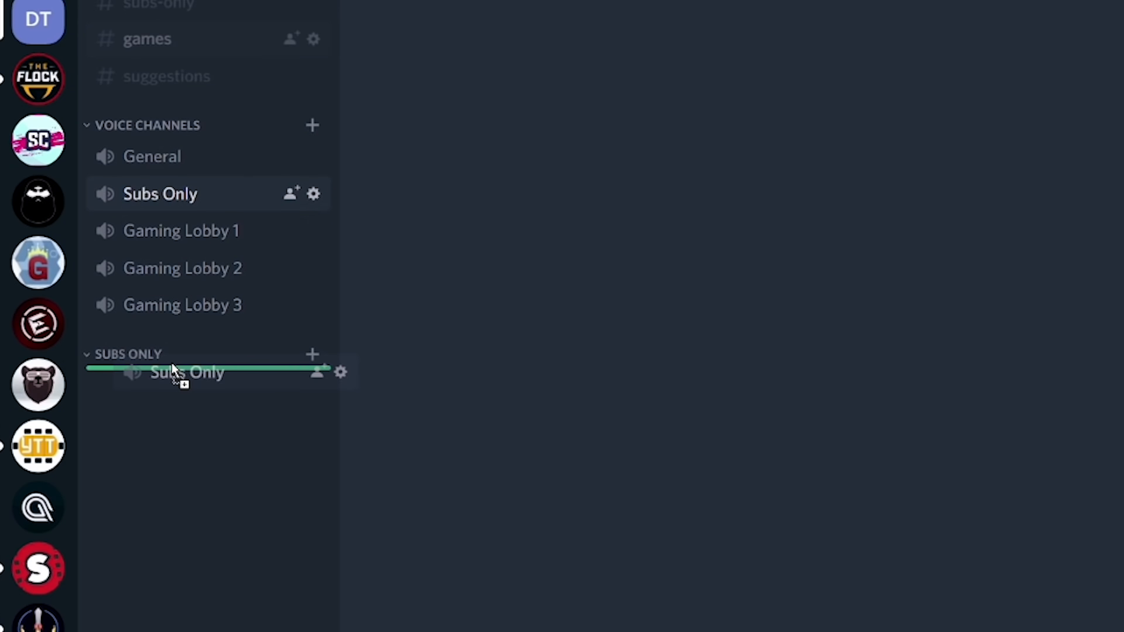
left_click_drag(171, 368, 171, 369)
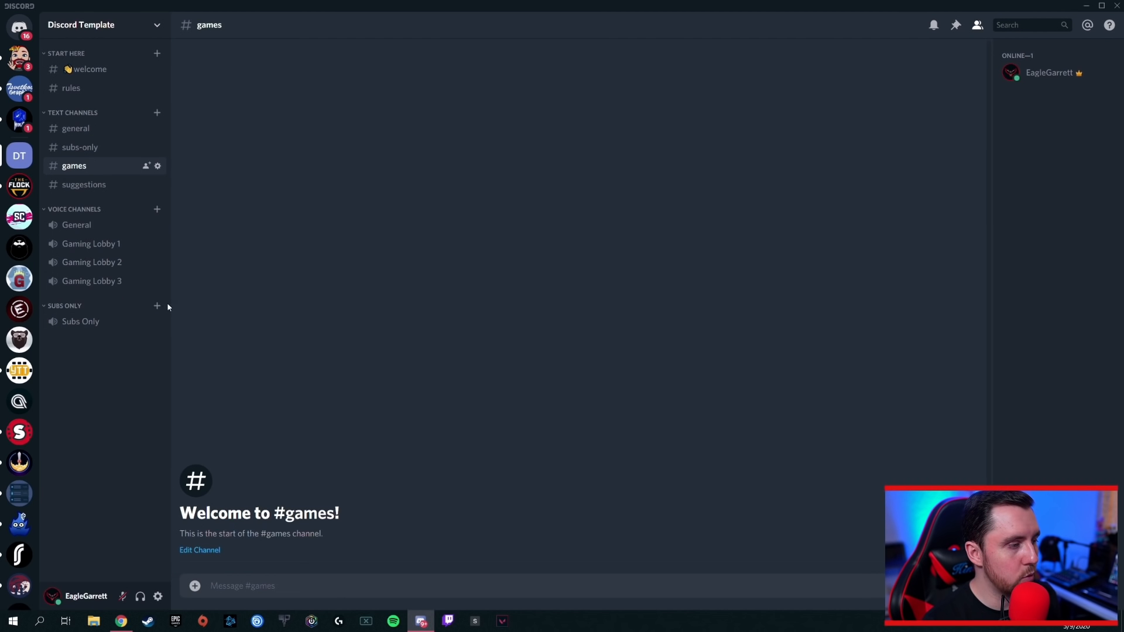
Clone the Subs Only voice channel as "Subs Game Lobby 1" within the Subs Only category.
right_click(94, 321)
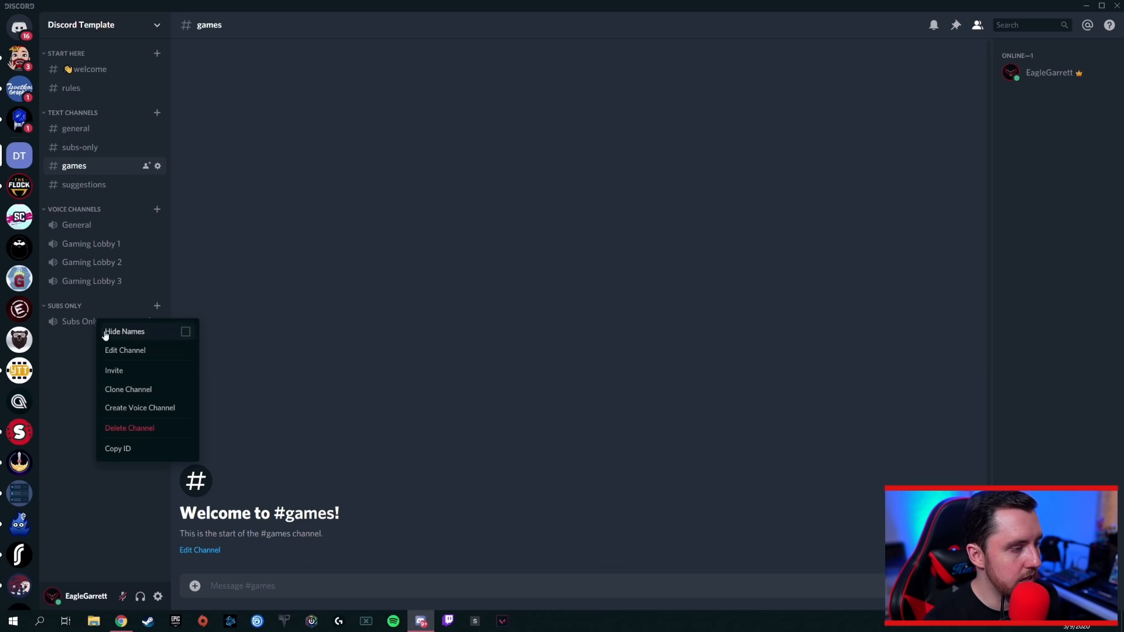
left_click(132, 390)
left_click(507, 294)
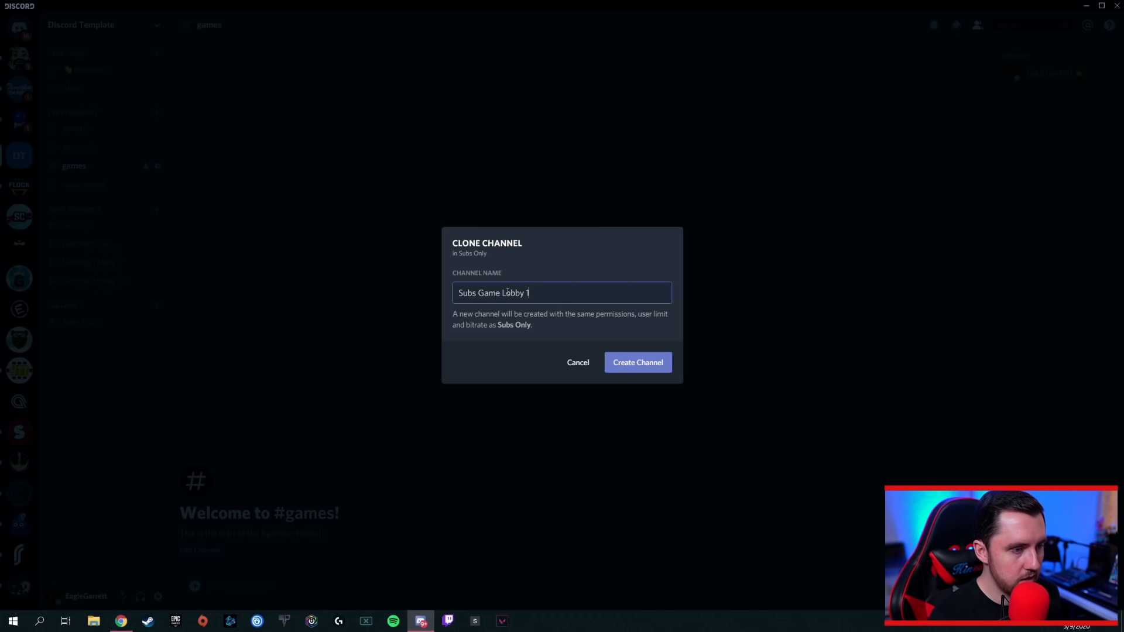
left_click(634, 368)
Clone the Subs Game Lobby 1 voice channel as "Subs Game Lobby 2" within the Subs Only category.
right_click(114, 340)
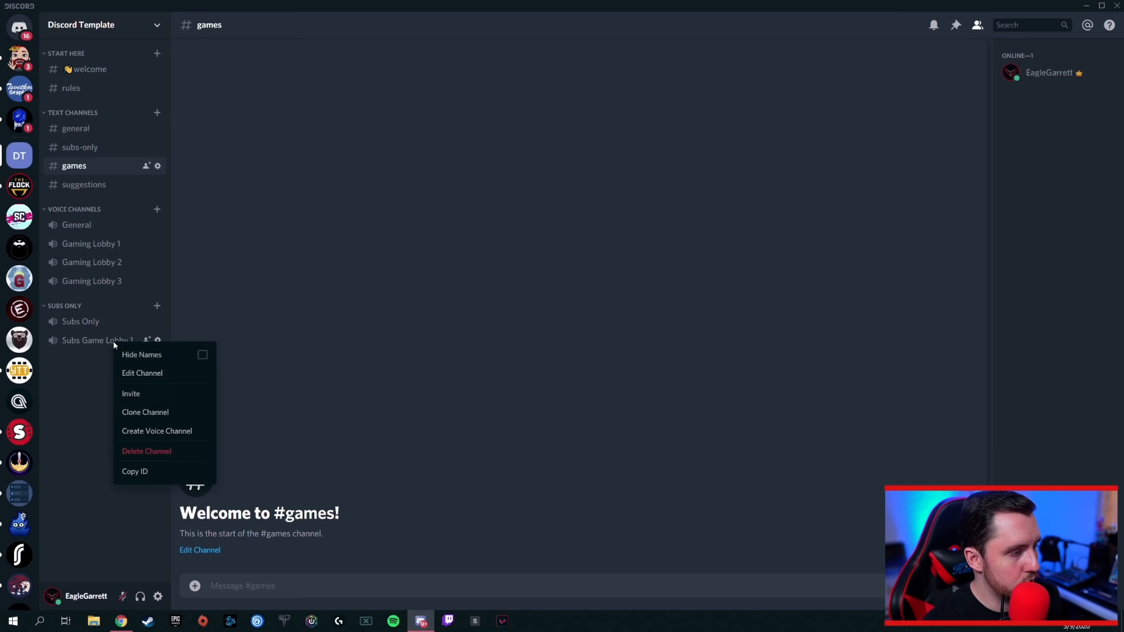
left_click(140, 414)
left_click(544, 293)
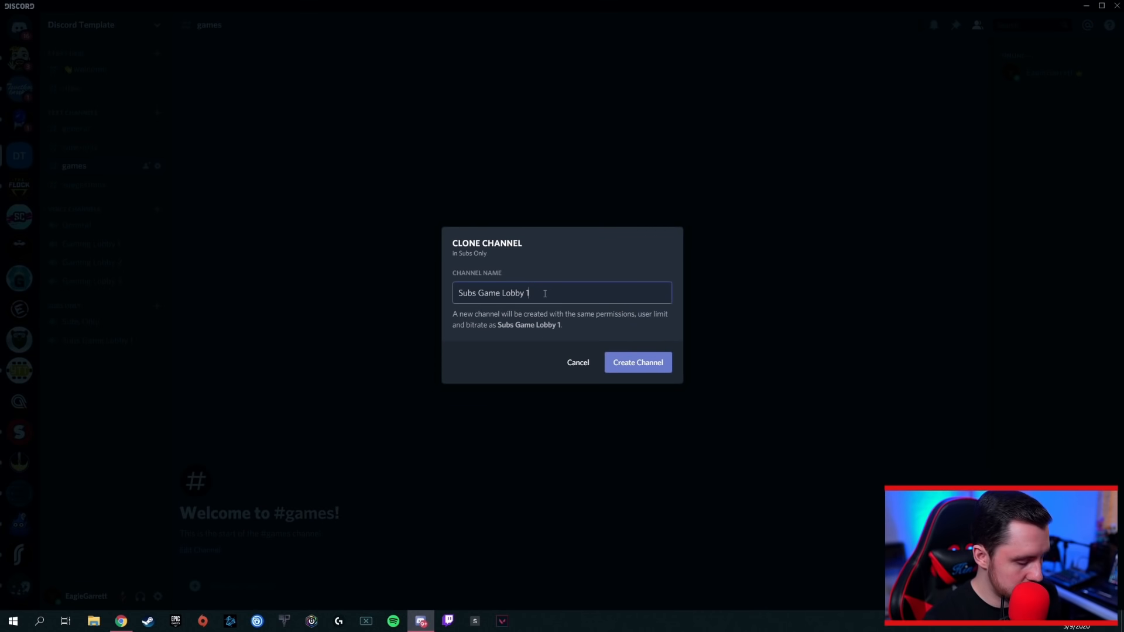
left_click(638, 362)
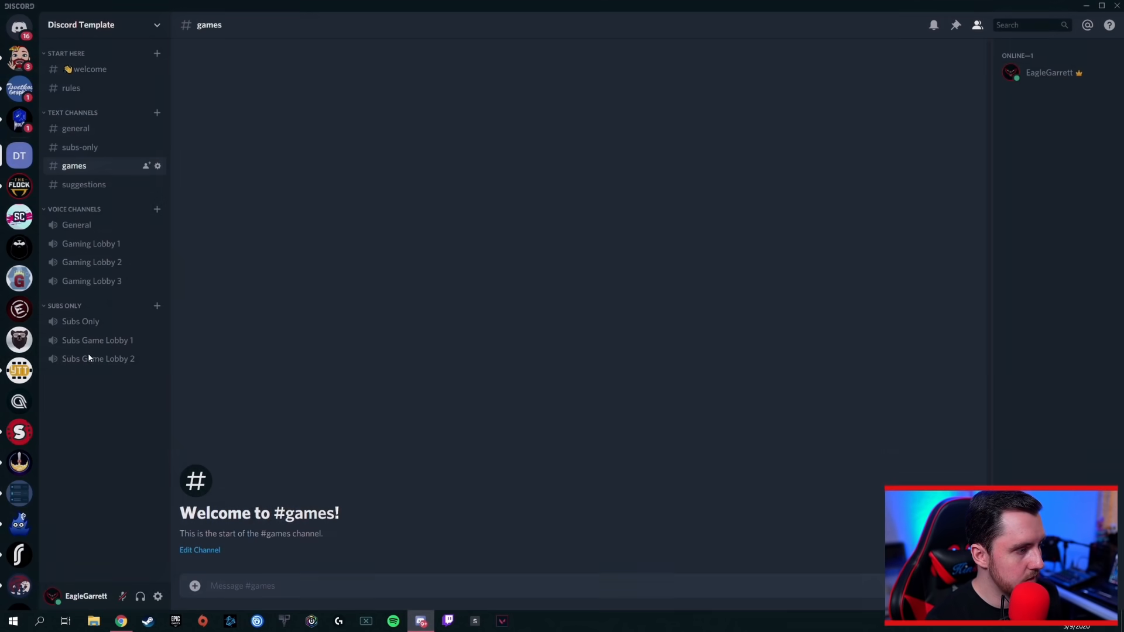
Clone the Subs Game Lobby 2 voice channel as "Subs Game Lobby 3" within the Subs Only category.
right_click(111, 359)
left_click(140, 432)
left_click(542, 293)
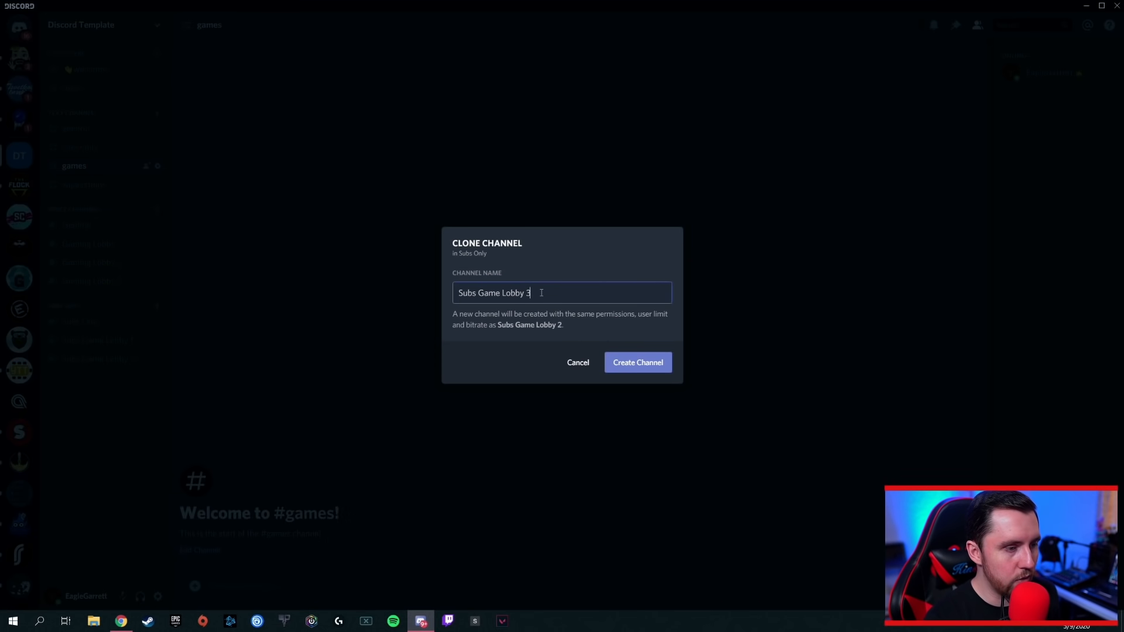
type("3")
left_click(633, 367)
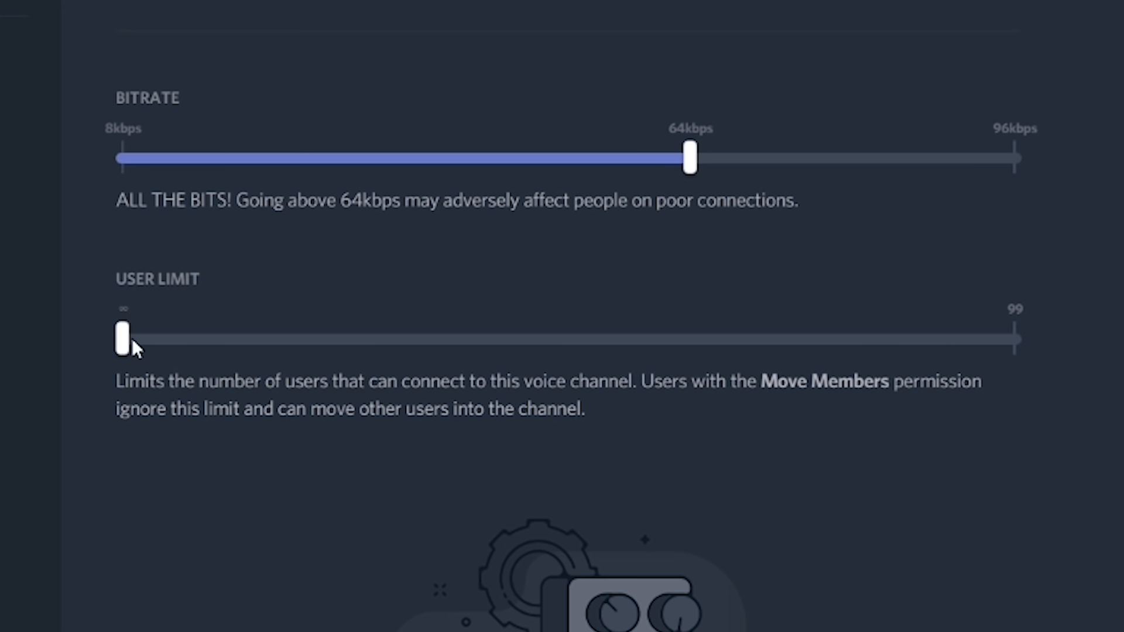
Set the Gaming Lobby 2 voice channel's user limit to 5, save it and leave the channel settings.
left_click_drag(132, 341, 169, 352)
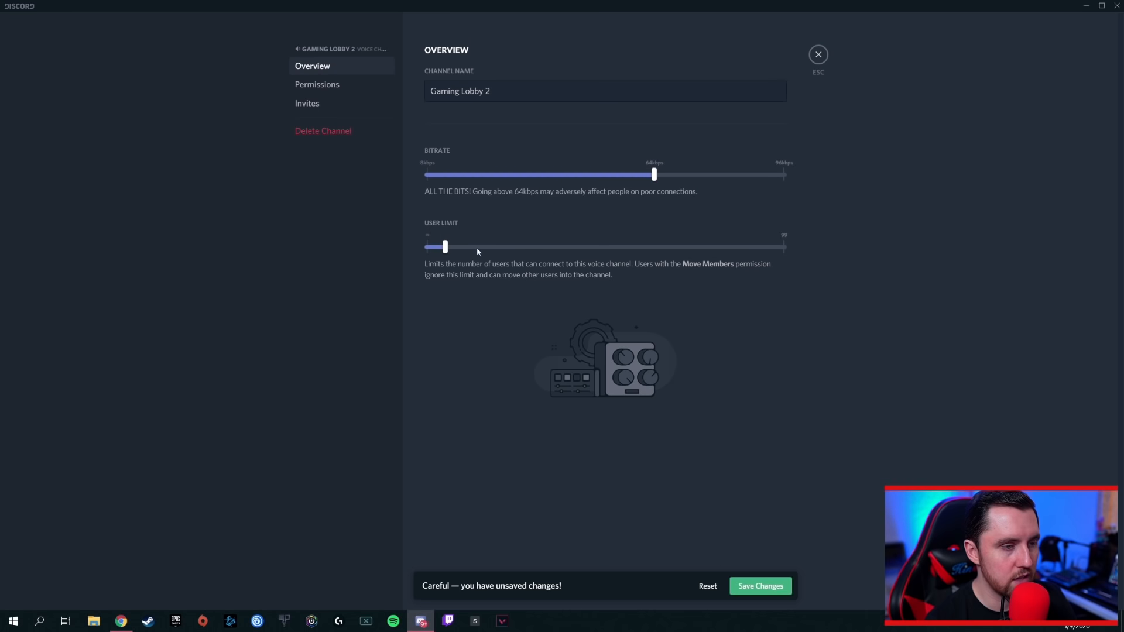
left_click(761, 583)
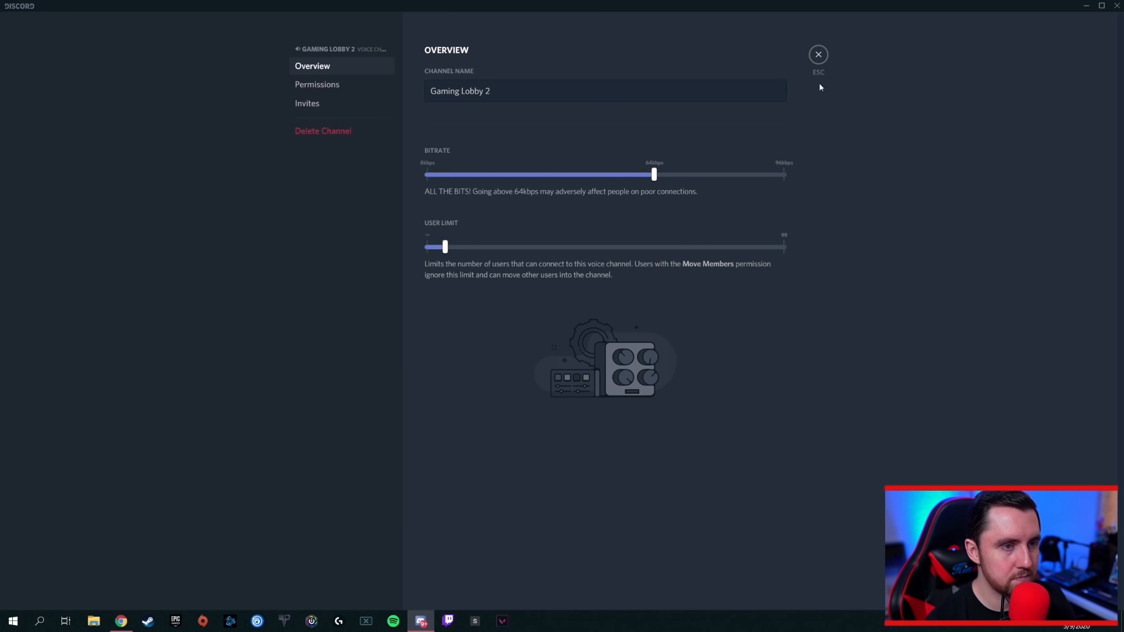
left_click(818, 59)
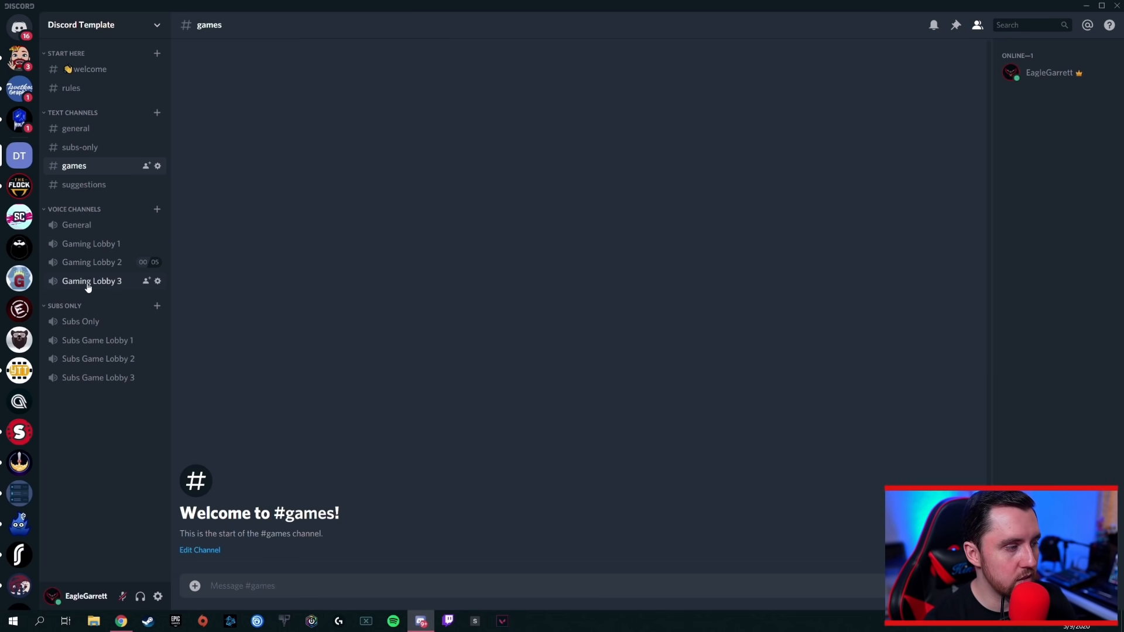
Set the Gaming Lobby 3 voice channel's user limit to 2, save it and leave the channel settings.
left_click(158, 281)
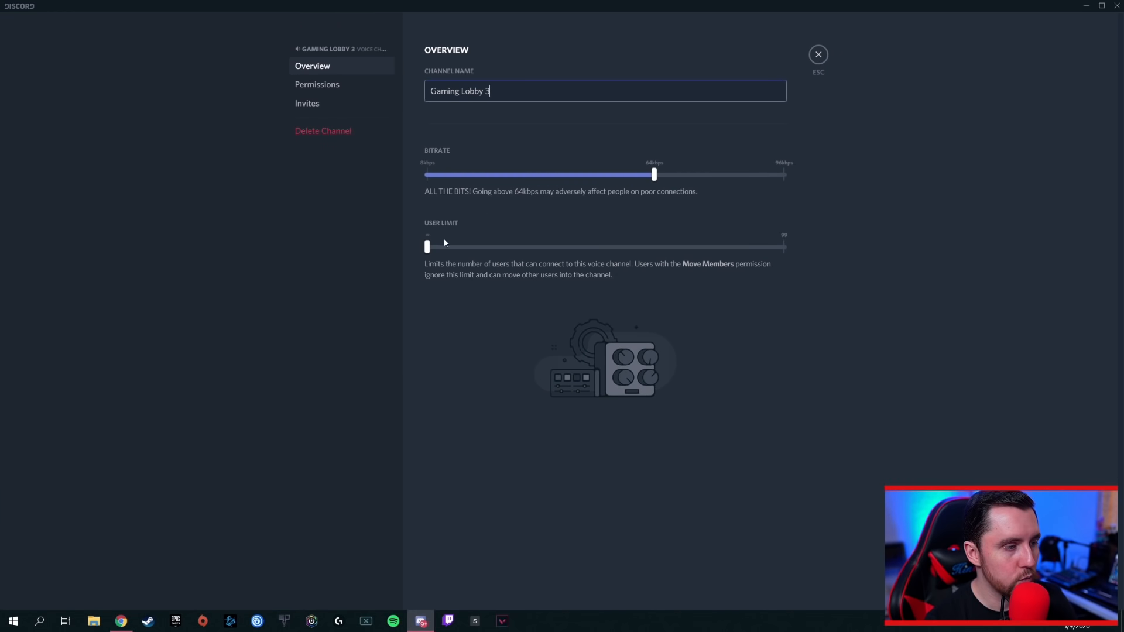
left_click_drag(427, 248, 434, 243)
left_click(754, 588)
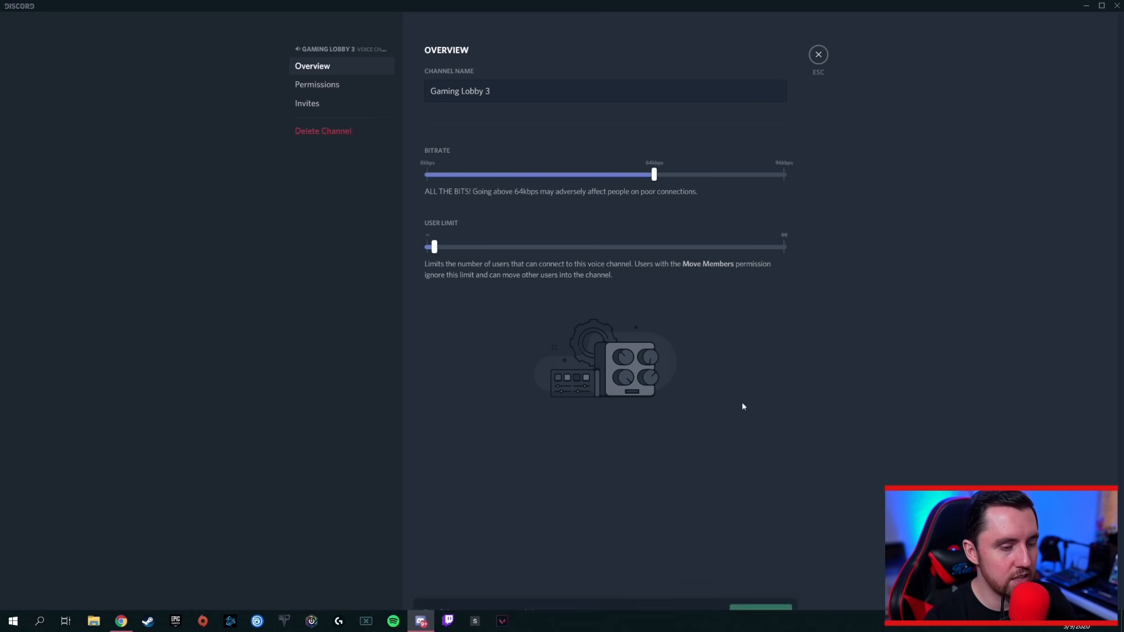
left_click(818, 55)
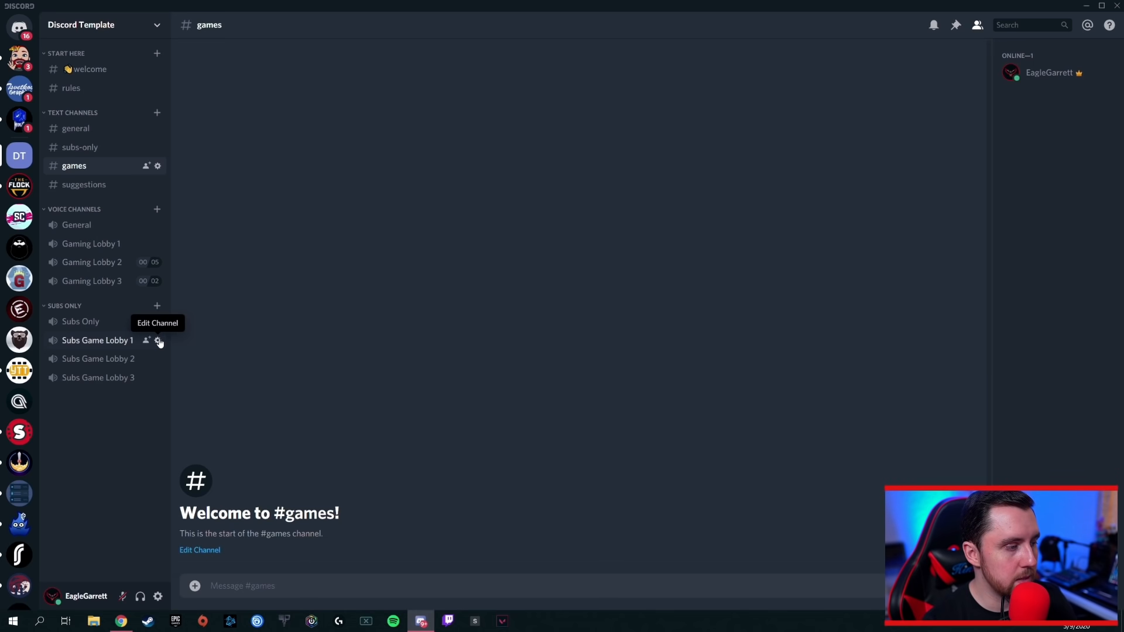
Limit the Subs Game Lobby 1 voice channel to 2 users, save the change and return to the server.
left_click(158, 341)
left_click_drag(427, 247, 434, 246)
left_click(752, 586)
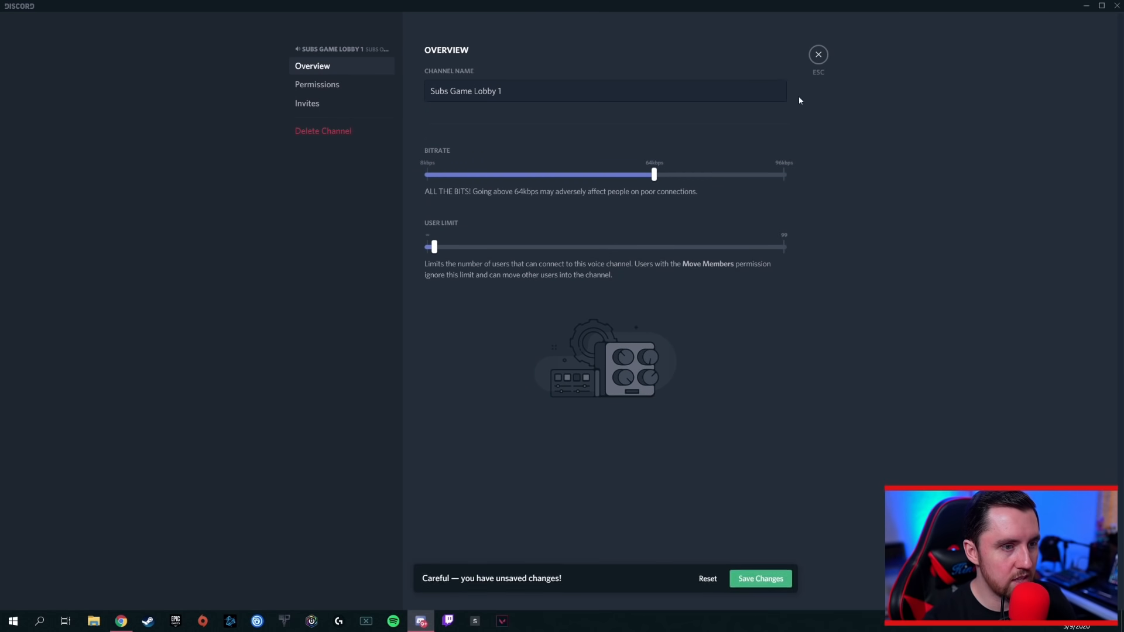
left_click(818, 55)
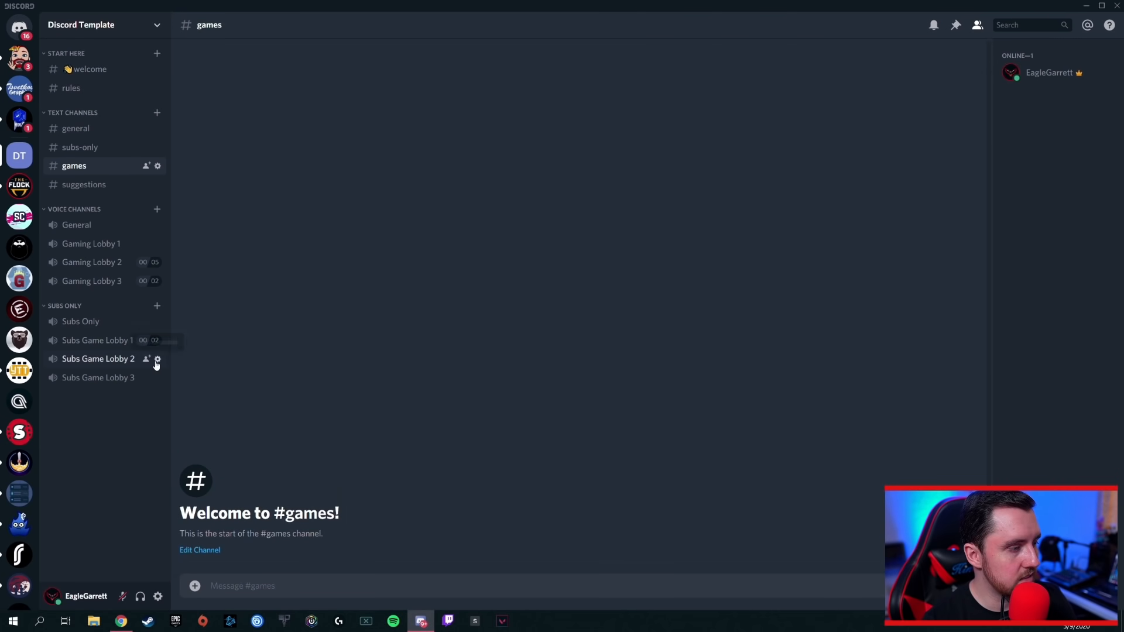
Limit the Subs Game Lobby 2 voice channel to 4 users, save the change and return to the server.
left_click(157, 359)
left_click_drag(432, 251, 442, 248)
left_click(780, 588)
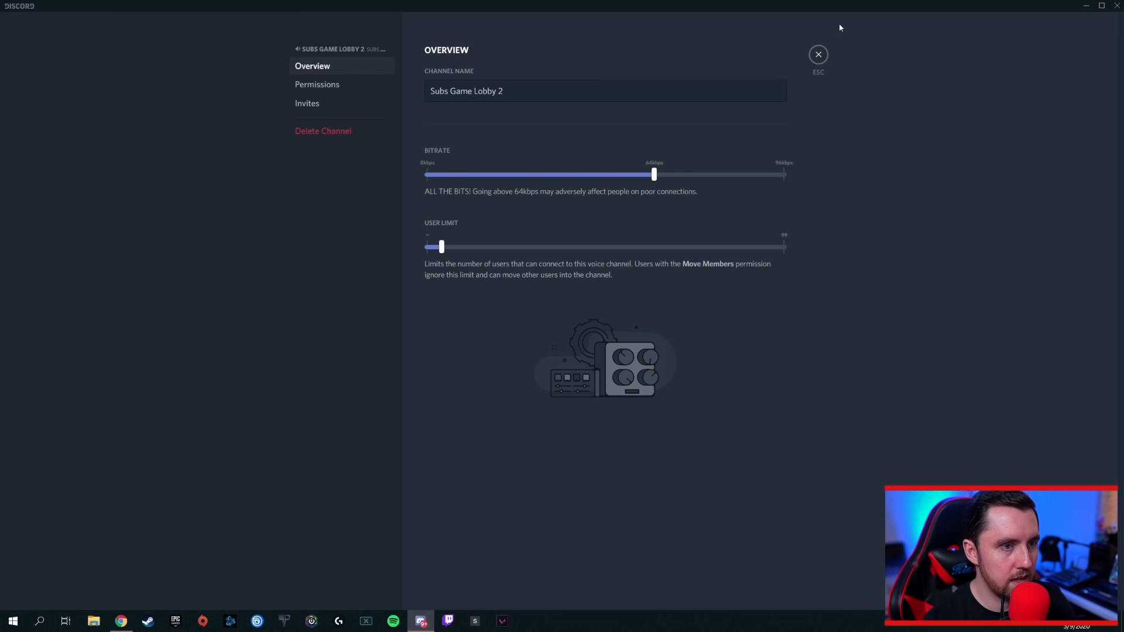
left_click(817, 54)
Limit the Subs Game Lobby 3 voice channel to 6 users, save the change and return to the server.
left_click(157, 380)
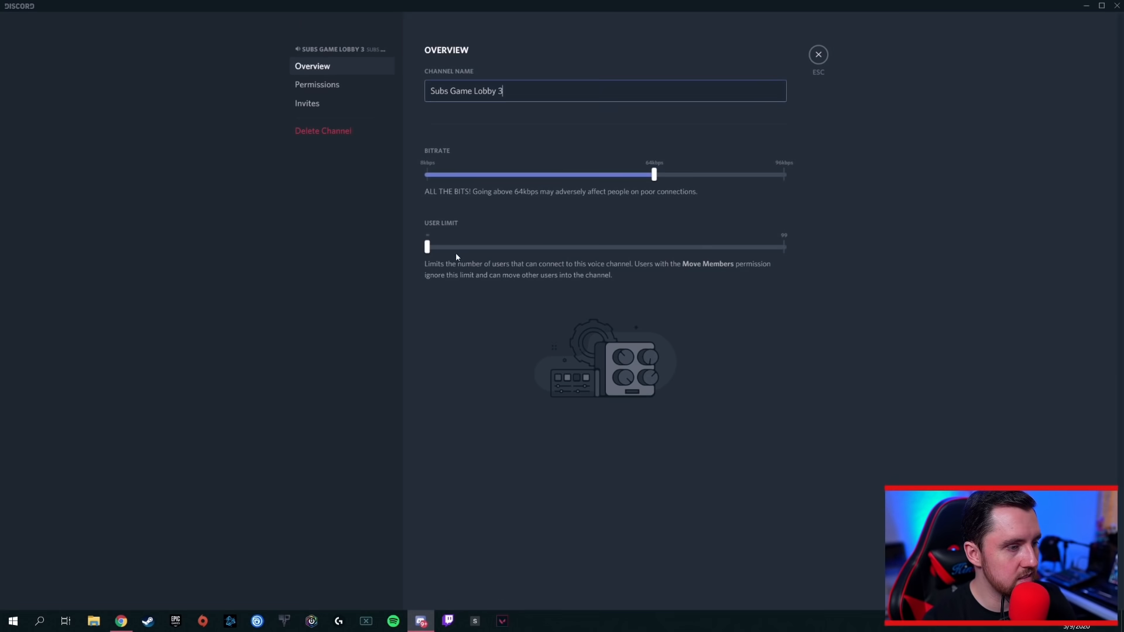
left_click_drag(428, 248, 448, 248)
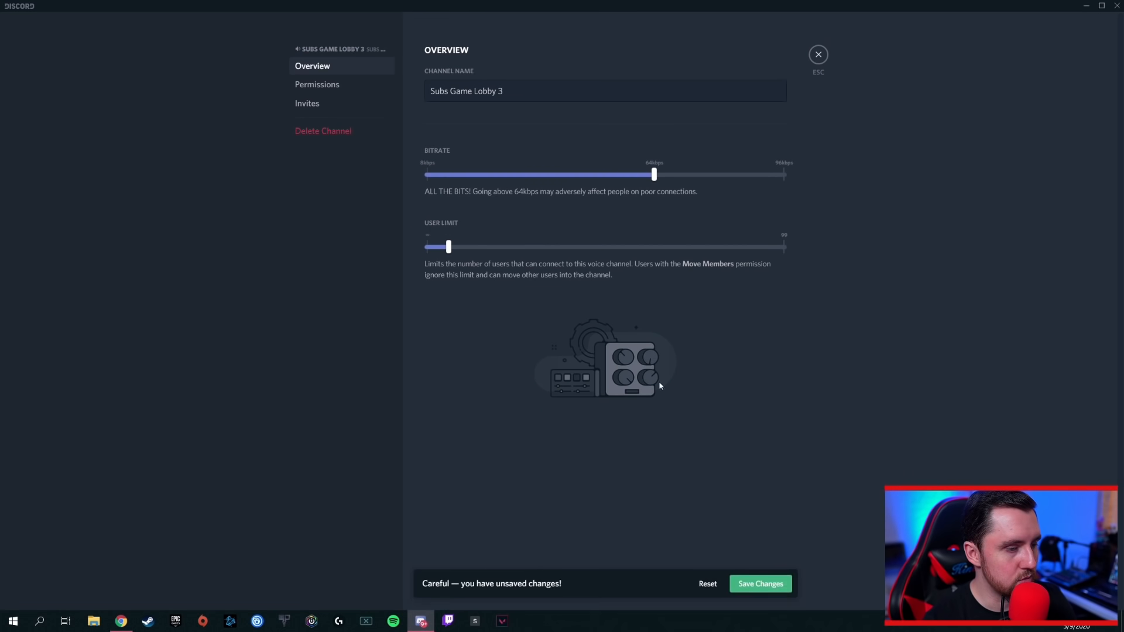
left_click(771, 587)
left_click(818, 54)
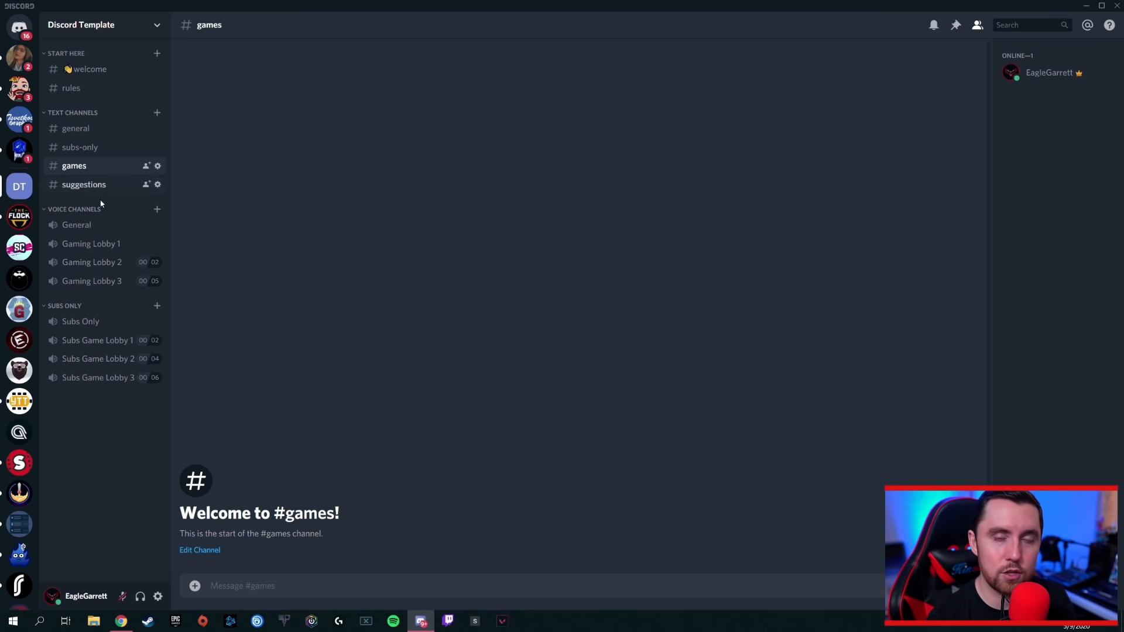
right_click(20, 183)
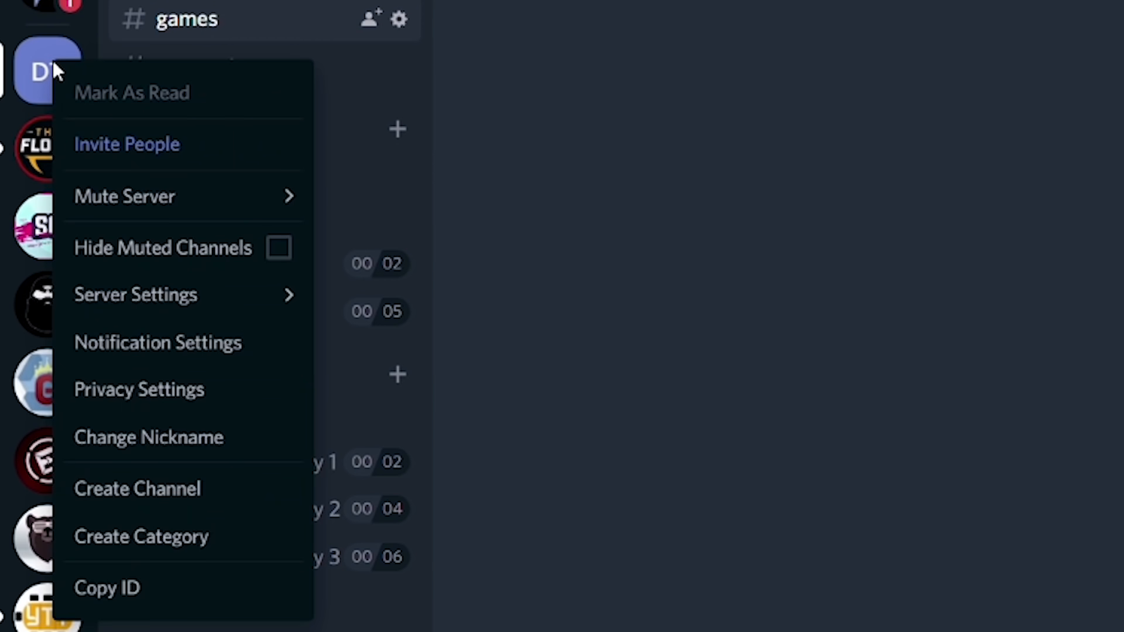
mouse_move(151, 307)
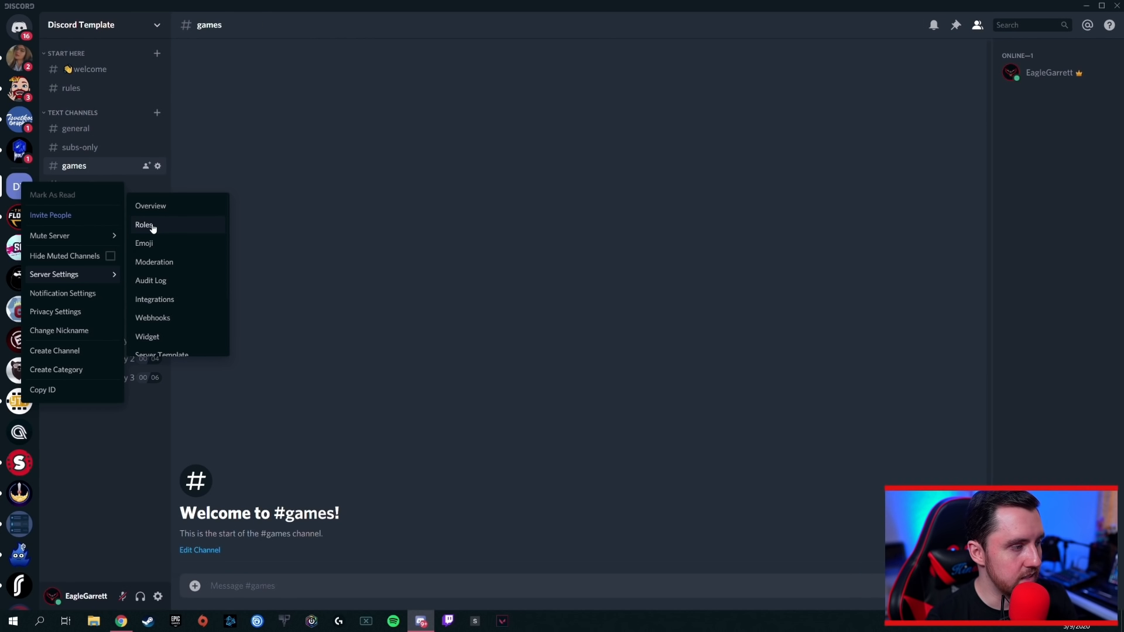
left_click(152, 227)
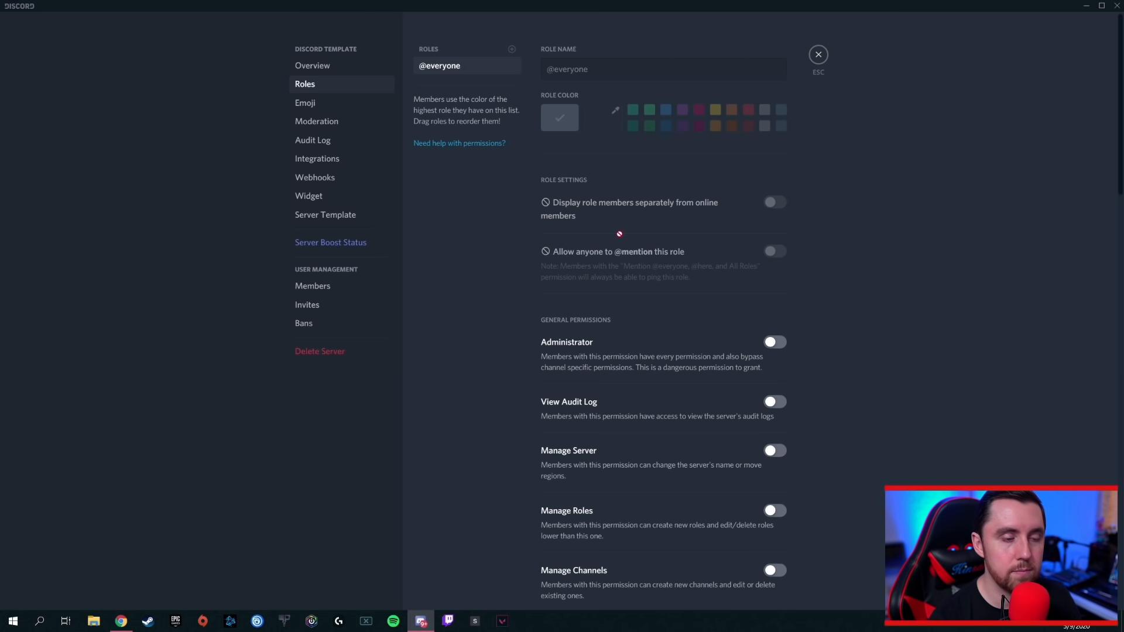
scroll(651, 207, "down", 8)
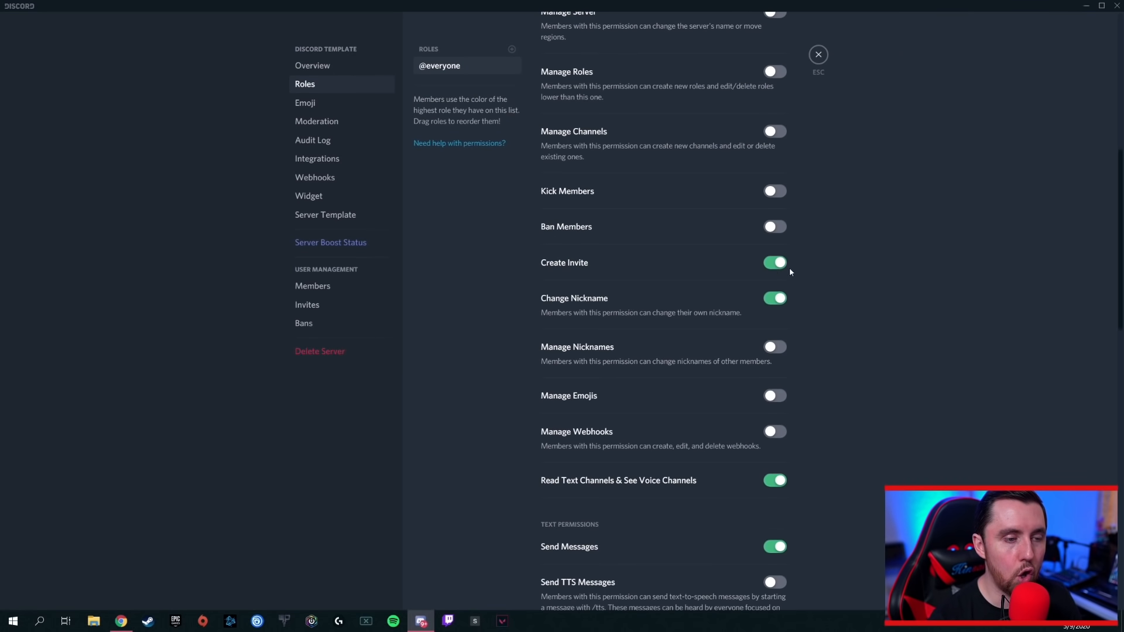
left_click(780, 260)
left_click(775, 298)
scroll(758, 207, "down", 6)
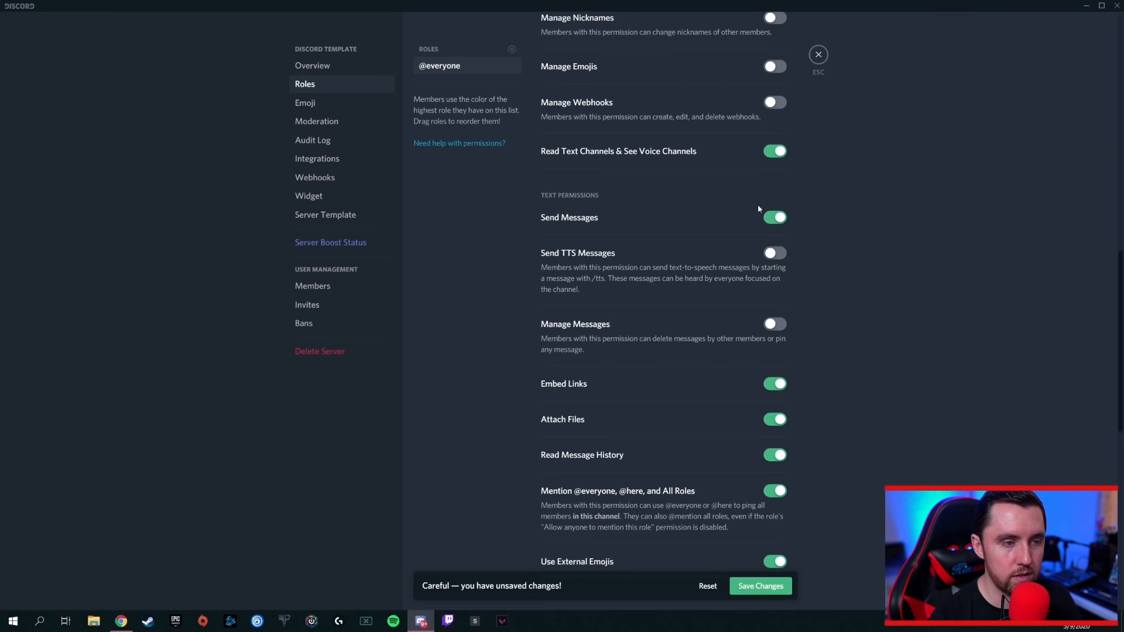
left_click(777, 218)
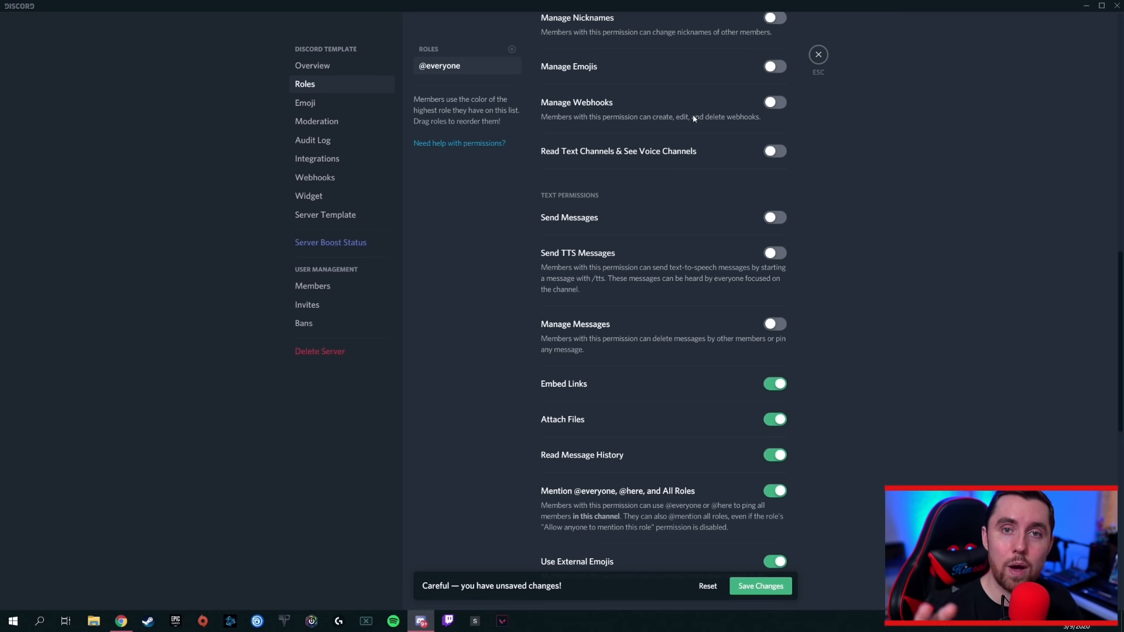
scroll(726, 148, "down", 3)
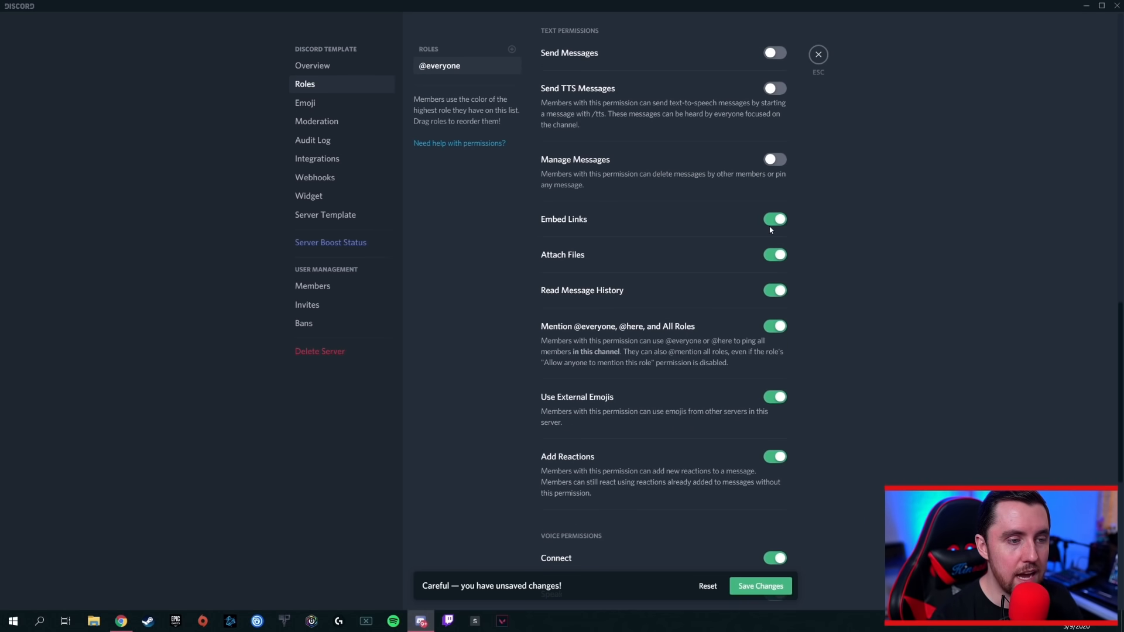
left_click(775, 219)
left_click(777, 254)
scroll(726, 264, "down", 1)
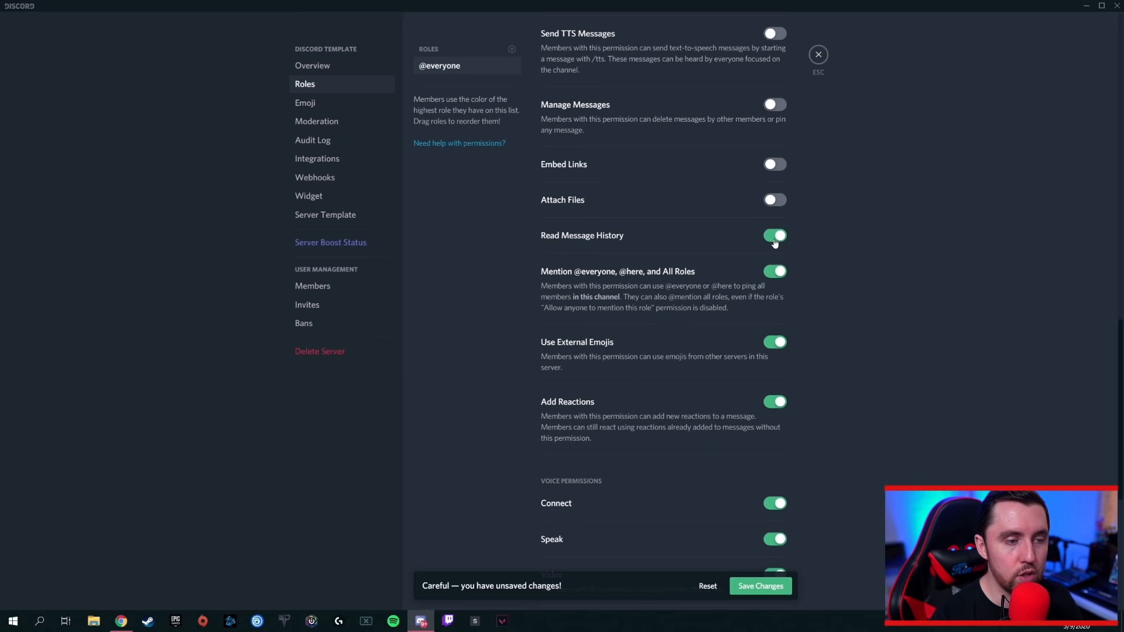
left_click(775, 236)
left_click(775, 271)
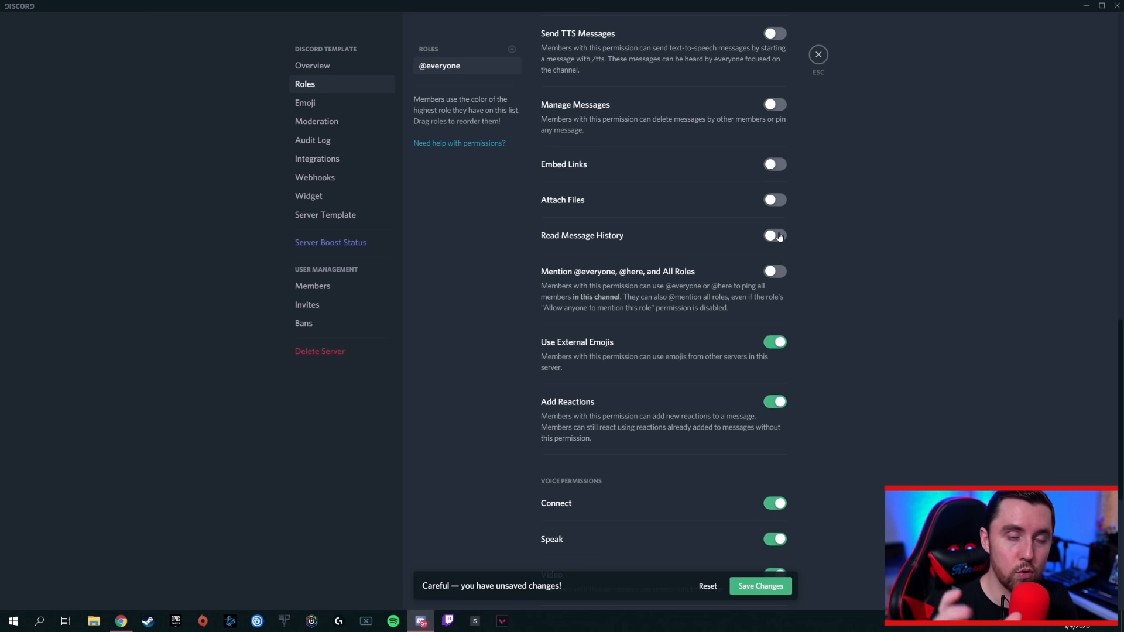
scroll(784, 271, "down", 1)
left_click(775, 287)
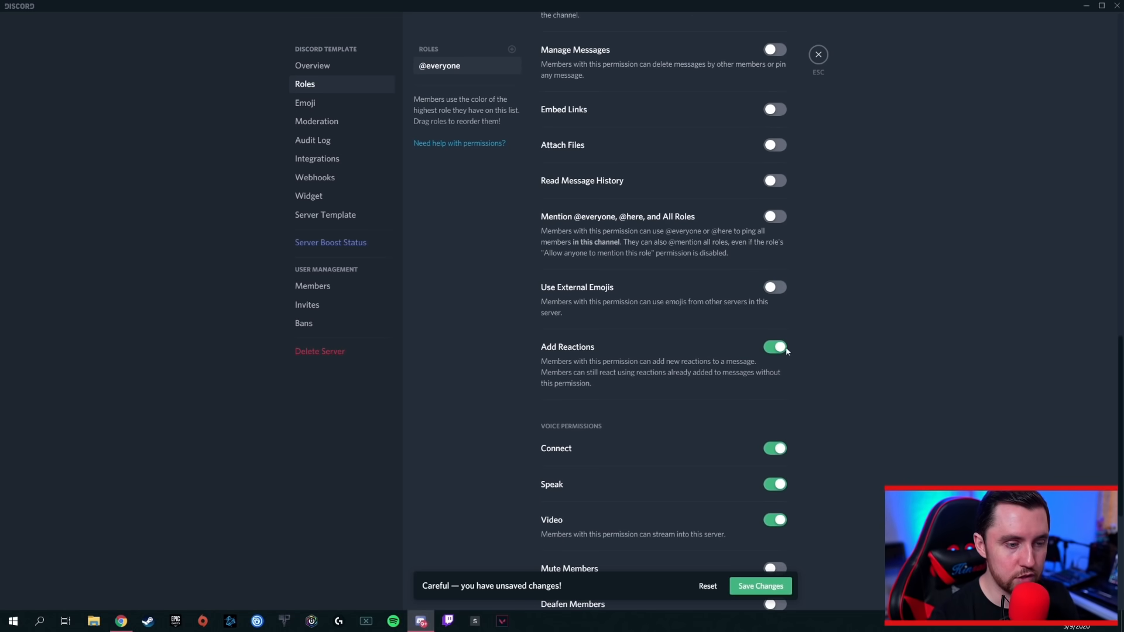
left_click(775, 348)
scroll(731, 319, "down", 3)
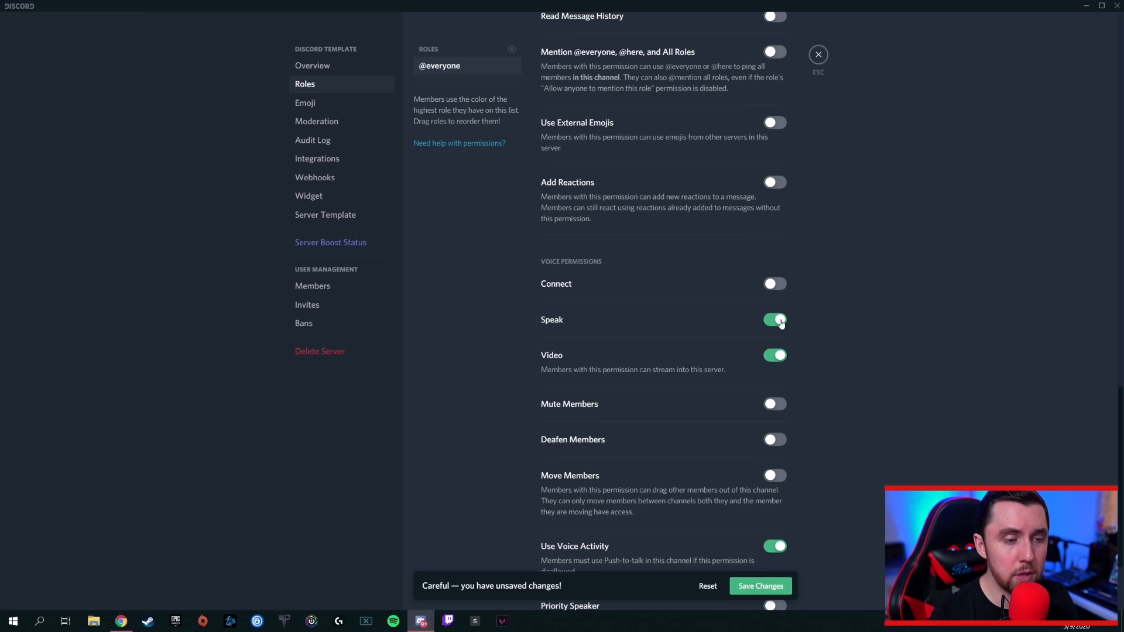
left_click(775, 320)
left_click(775, 355)
scroll(709, 318, "down", 3)
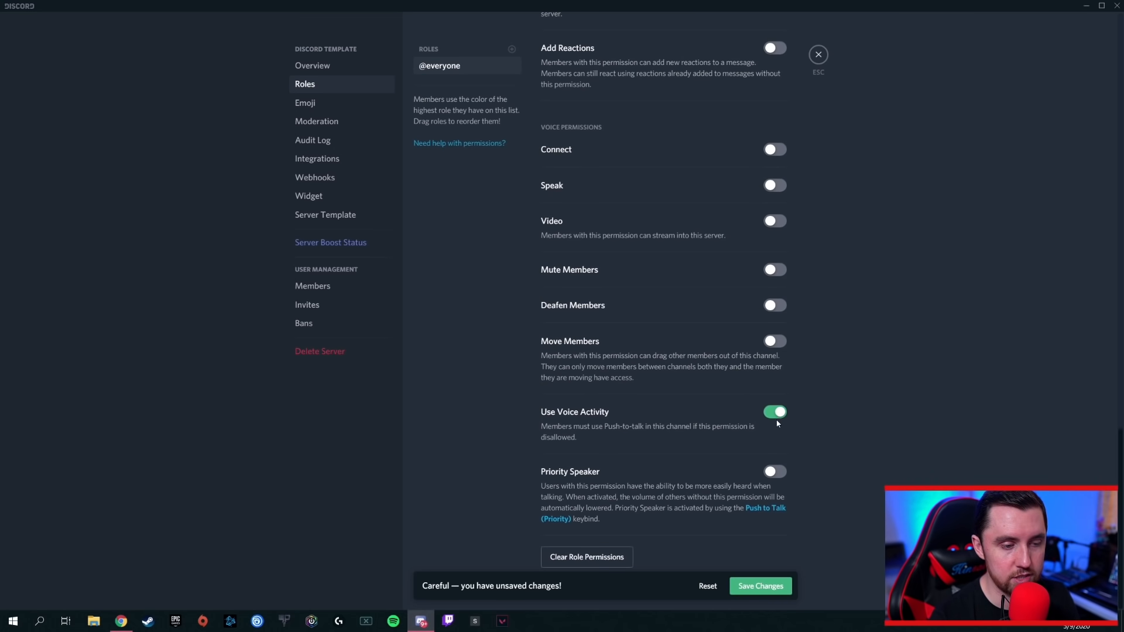
left_click(777, 413)
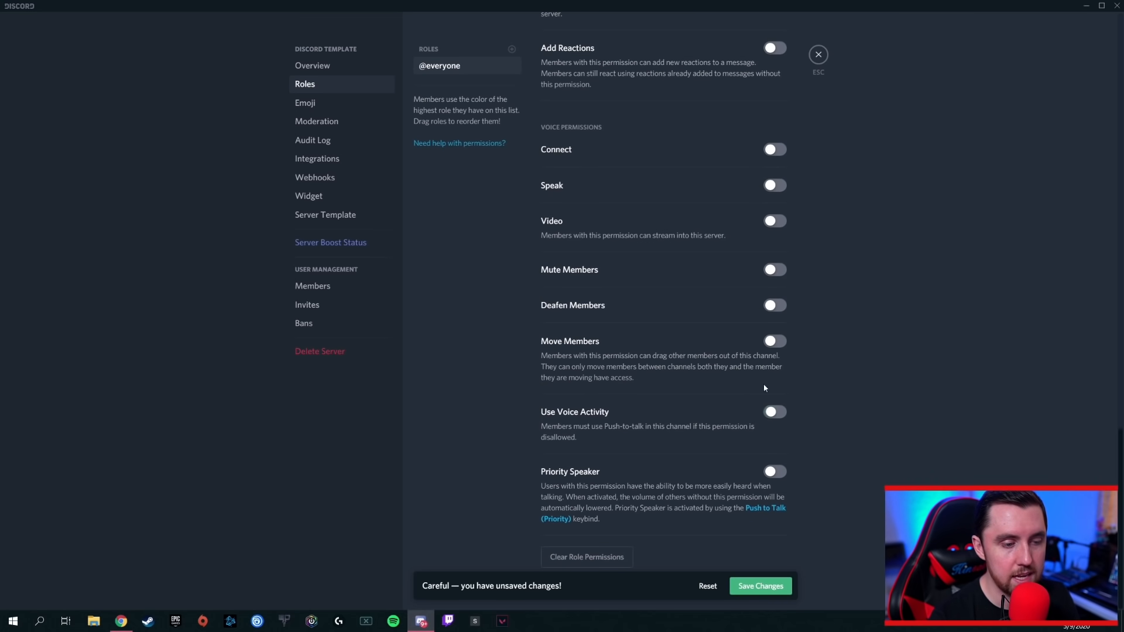
left_click(761, 586)
Create a new role named Server Members and give it the light green role color.
scroll(693, 344, "up", 10)
scroll(693, 347, "up", 15)
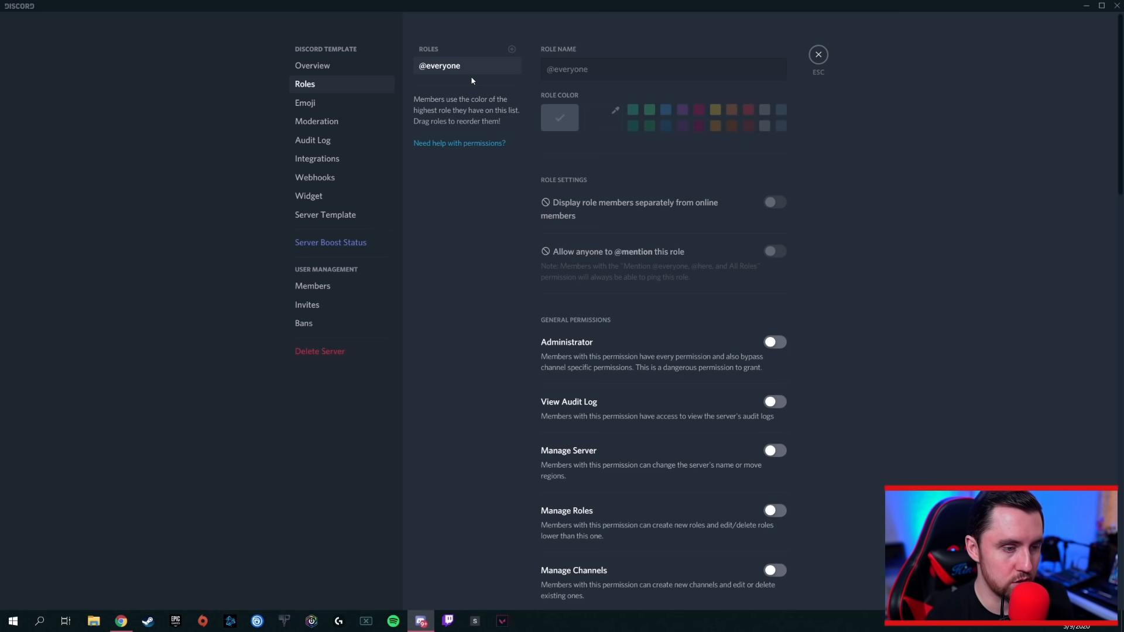
scroll(735, 256, "down", 10)
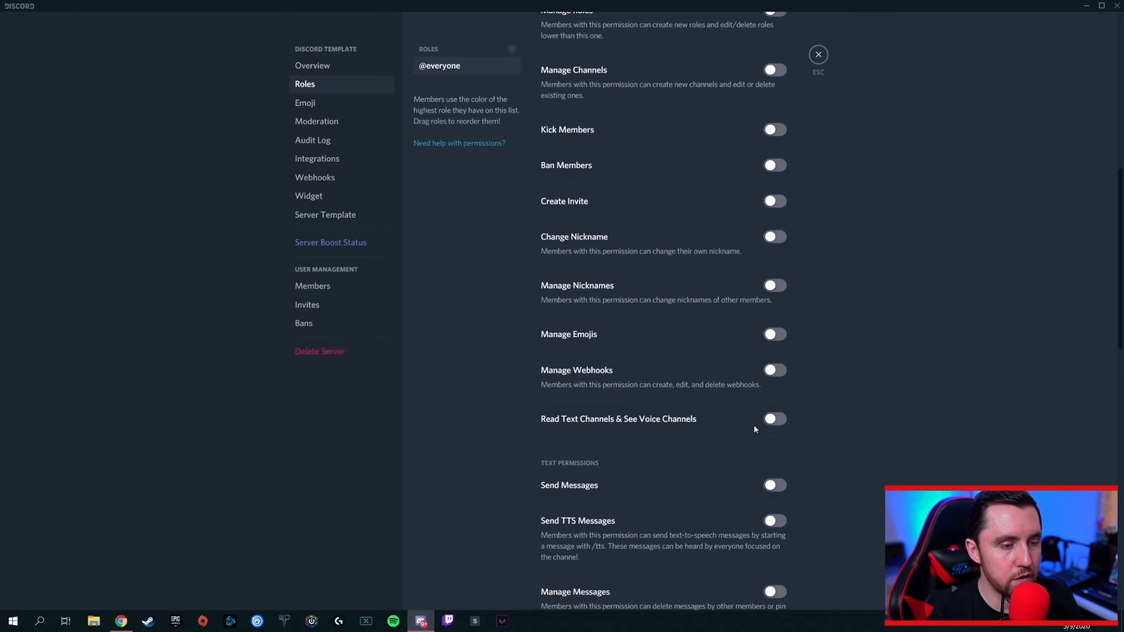
scroll(750, 409, "up", 10)
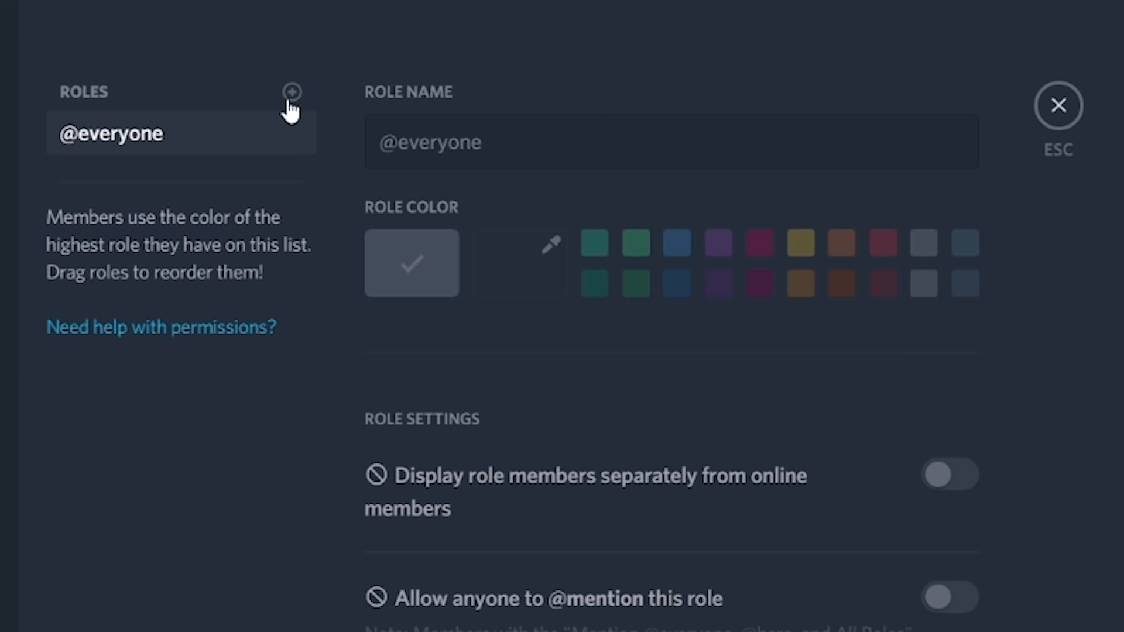
left_click(293, 92)
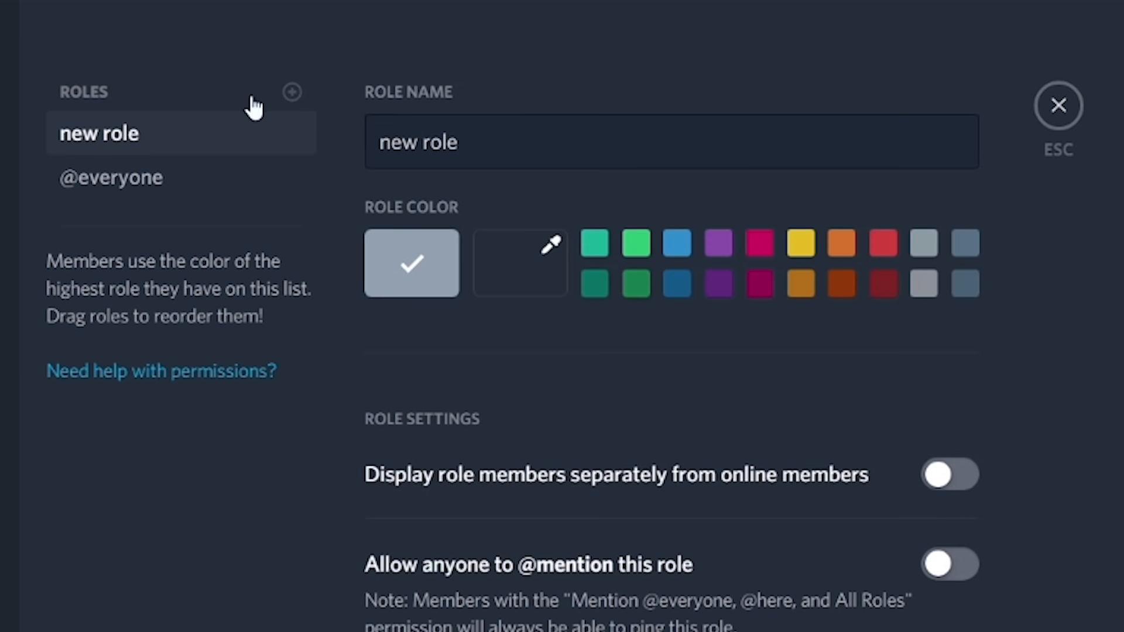
triple_click(490, 141)
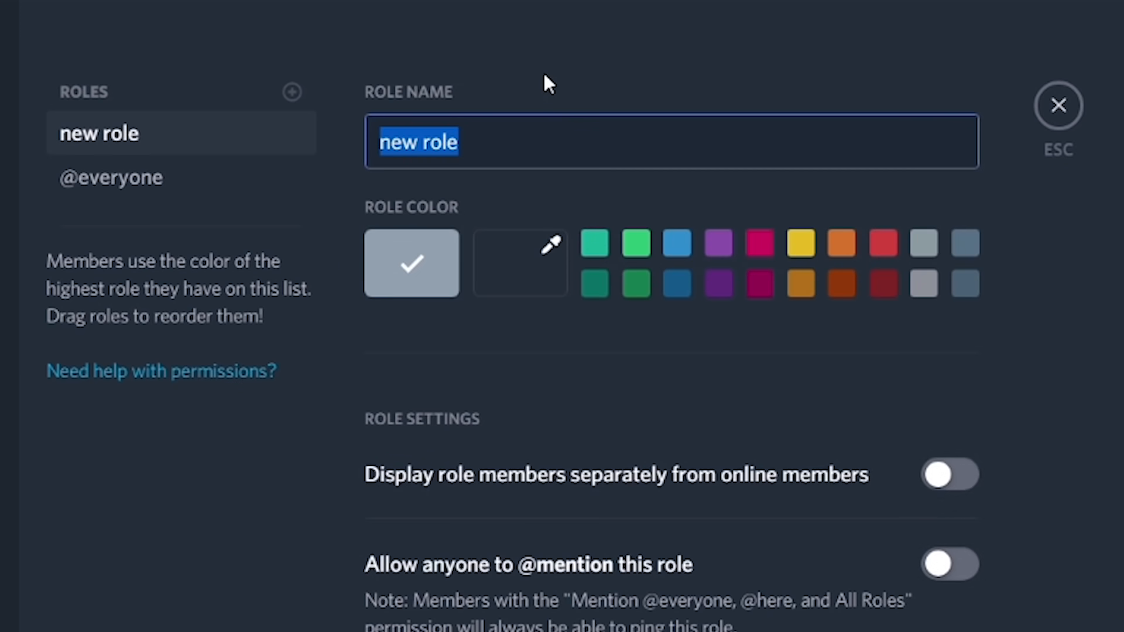
type("erver Meme")
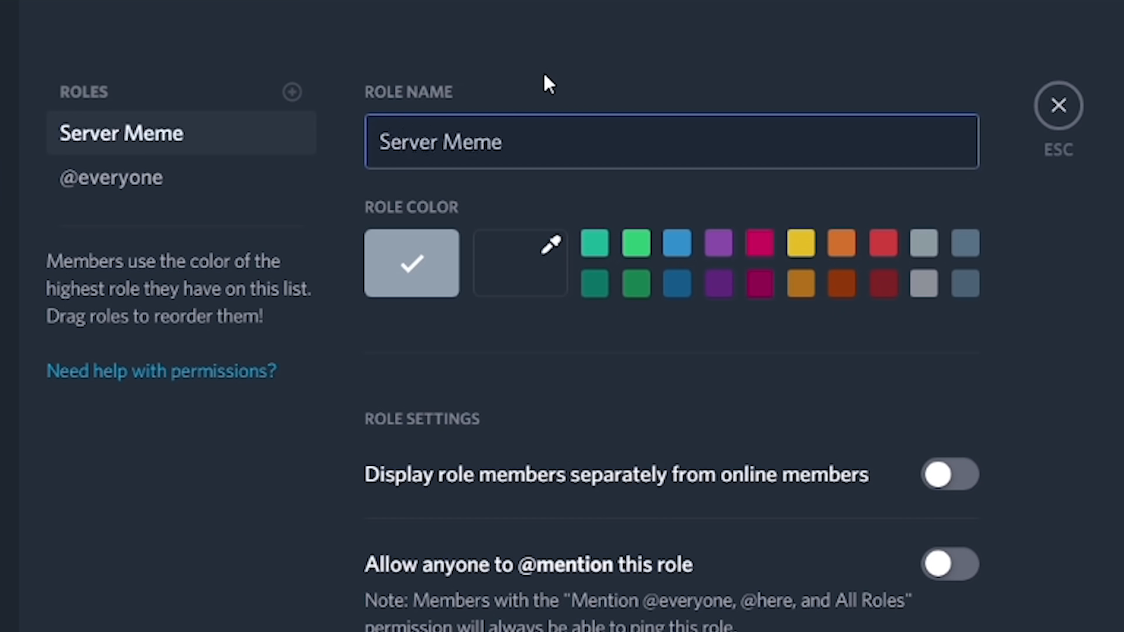
key("BackSpace")
type("bers")
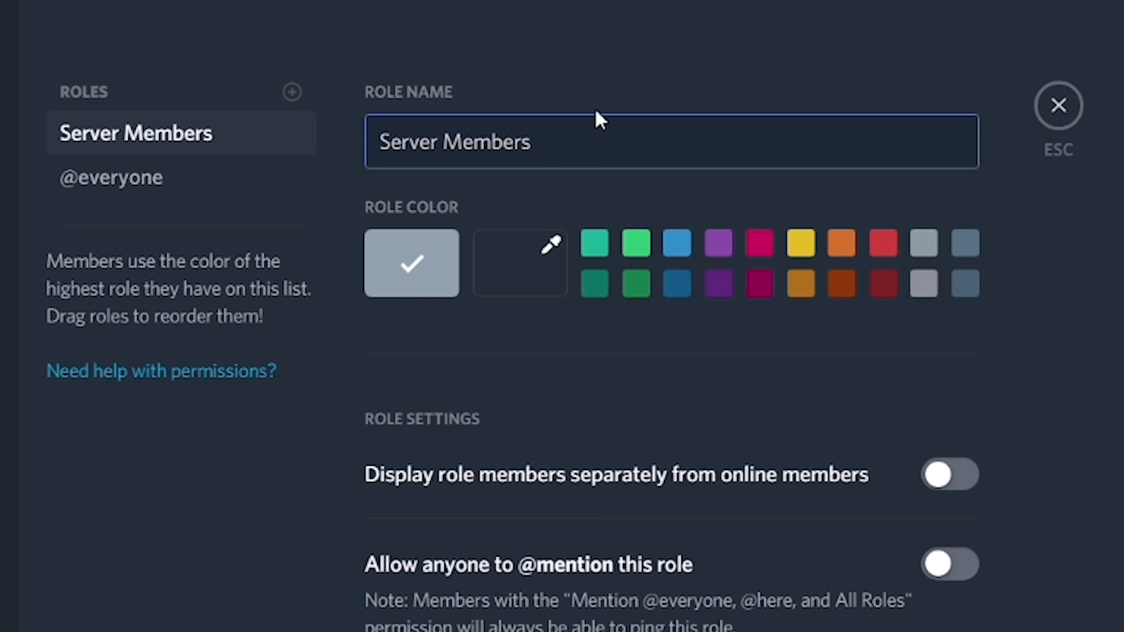
left_click(636, 247)
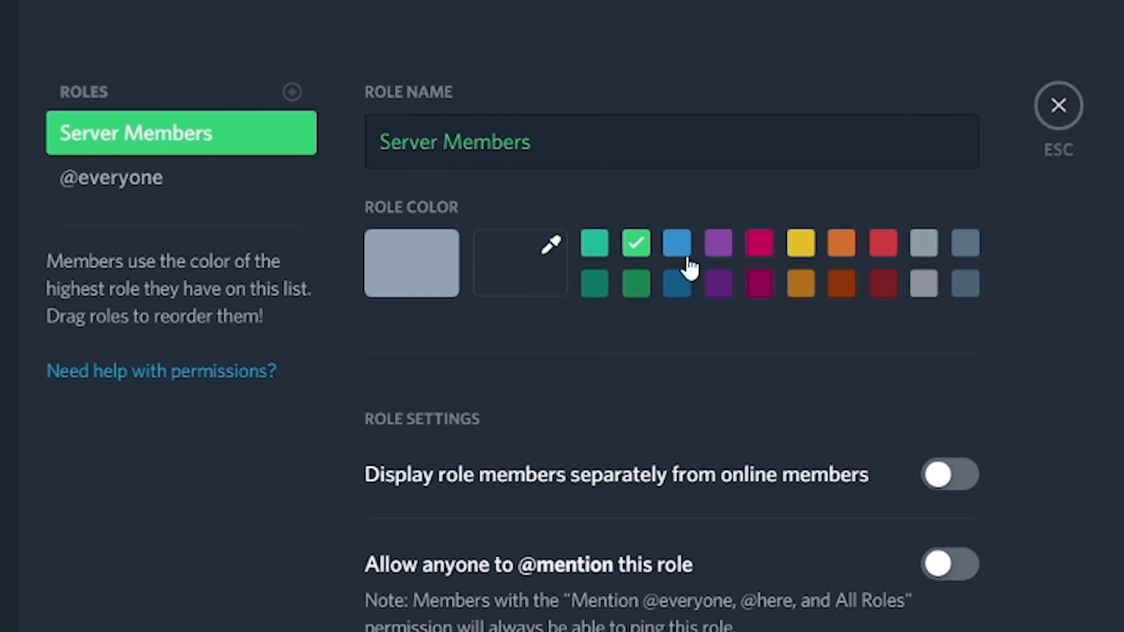
Create a purple role named Twitch Subscribers and place it above Server Members in the role order.
left_click(292, 92)
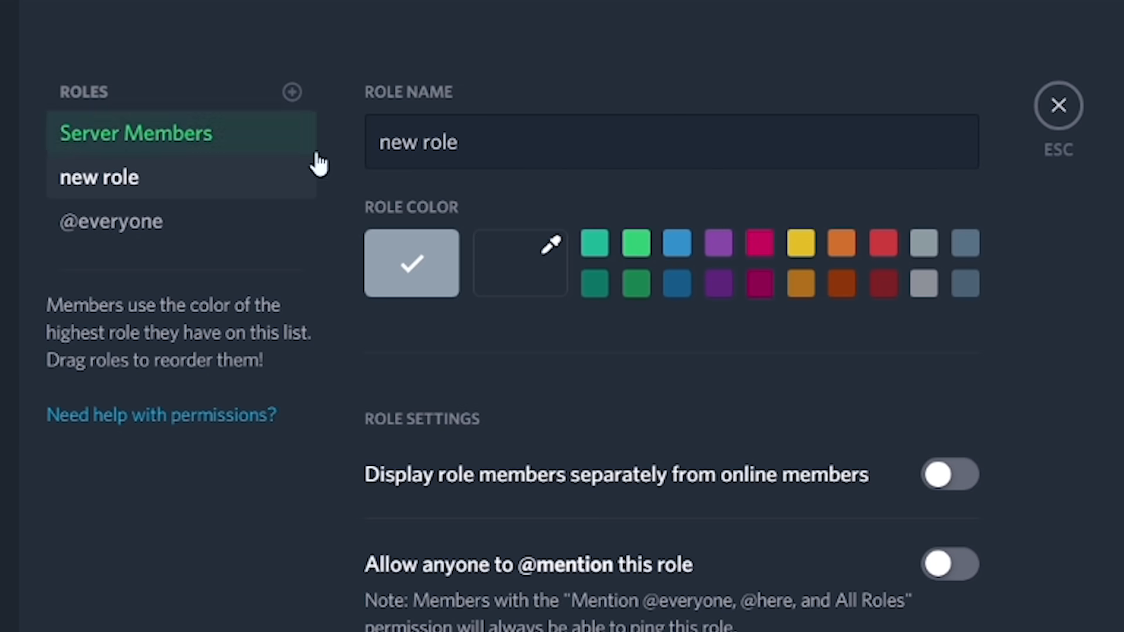
left_click(502, 138)
key("ctrl+a")
type("Subscribers")
key("Home")
type("Twitch")
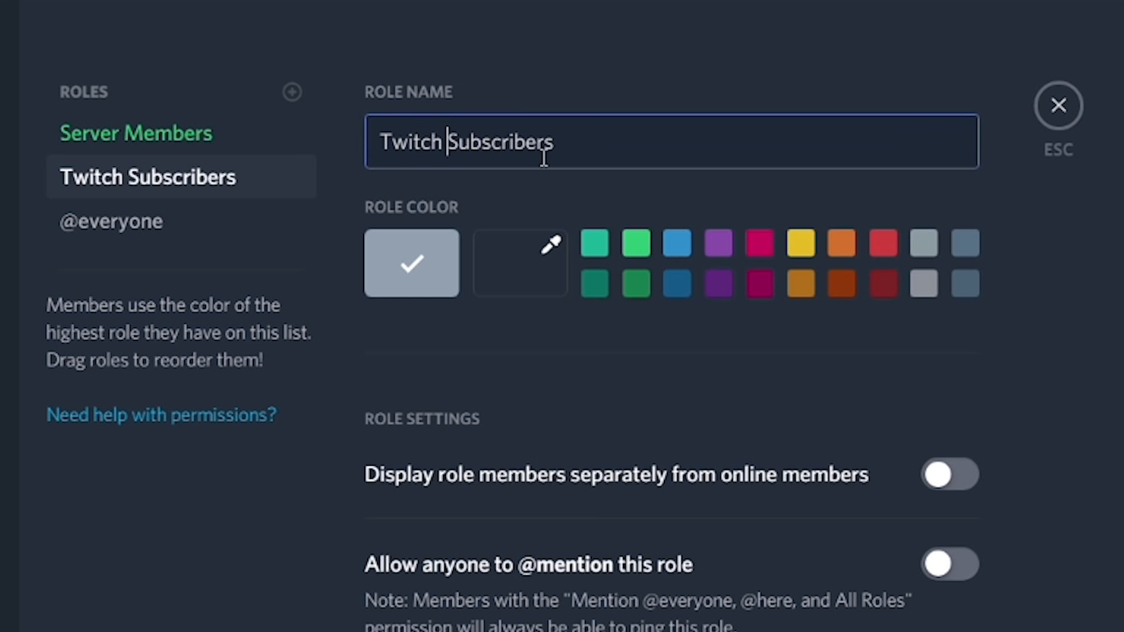
left_click(718, 249)
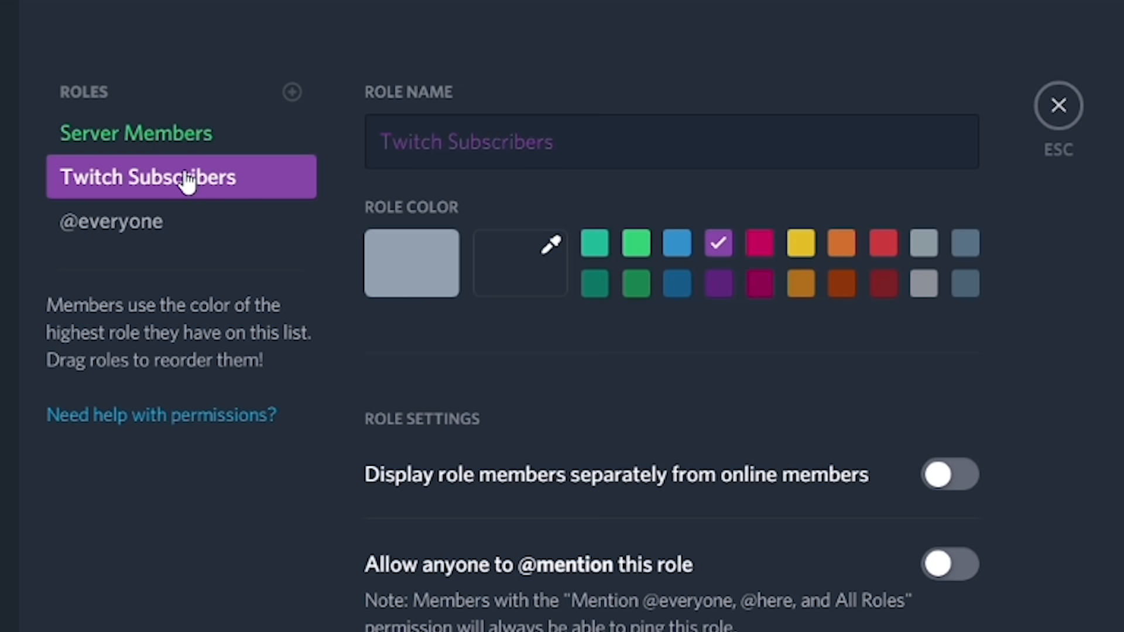
left_click_drag(185, 181, 171, 133)
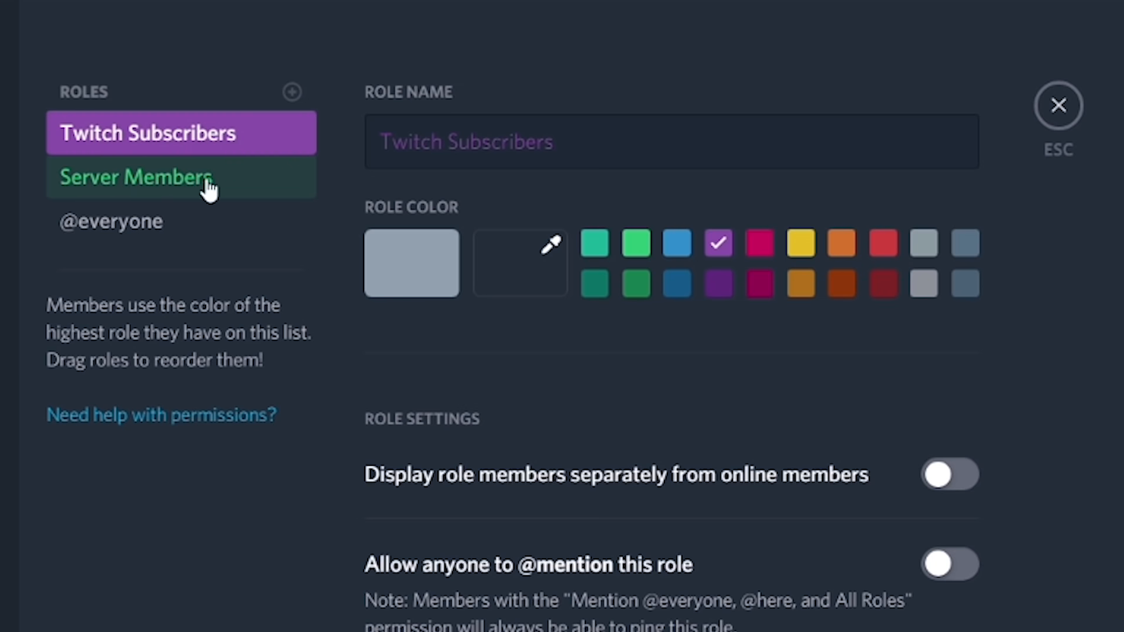
Create a light blue role named Discord Mods and move it to the highest place in the role order.
left_click(293, 98)
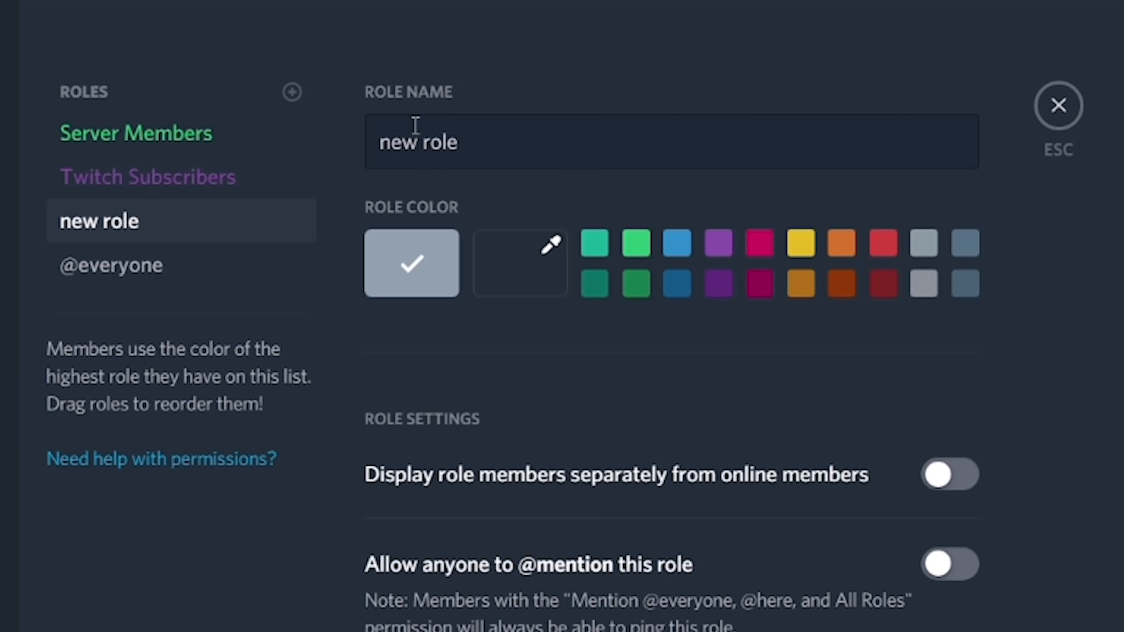
triple_click(526, 133)
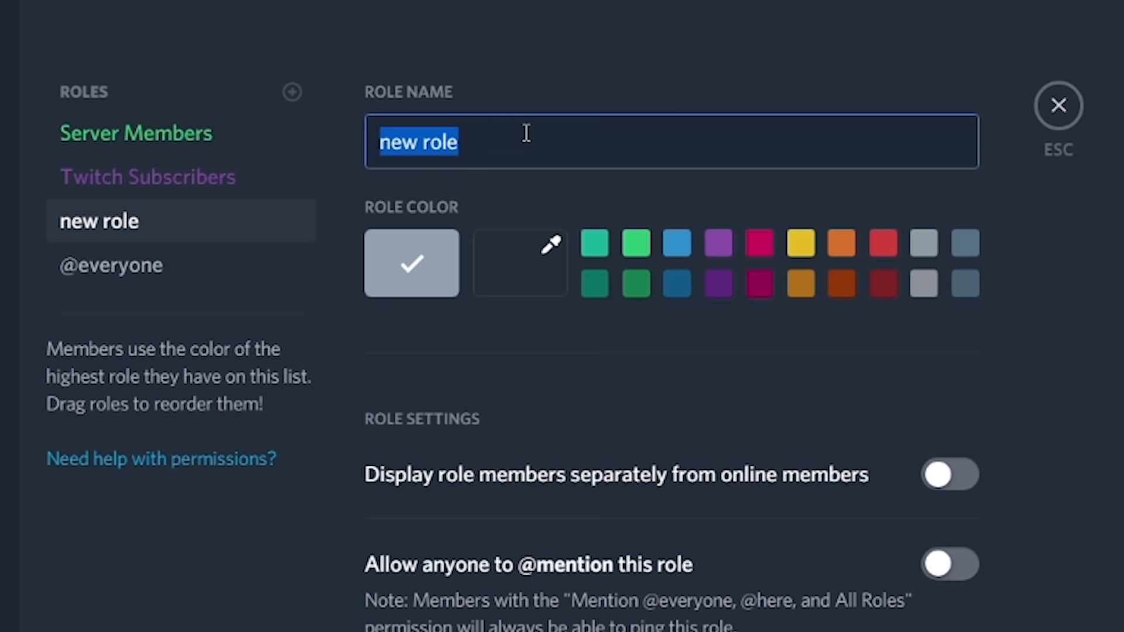
type("Discord")
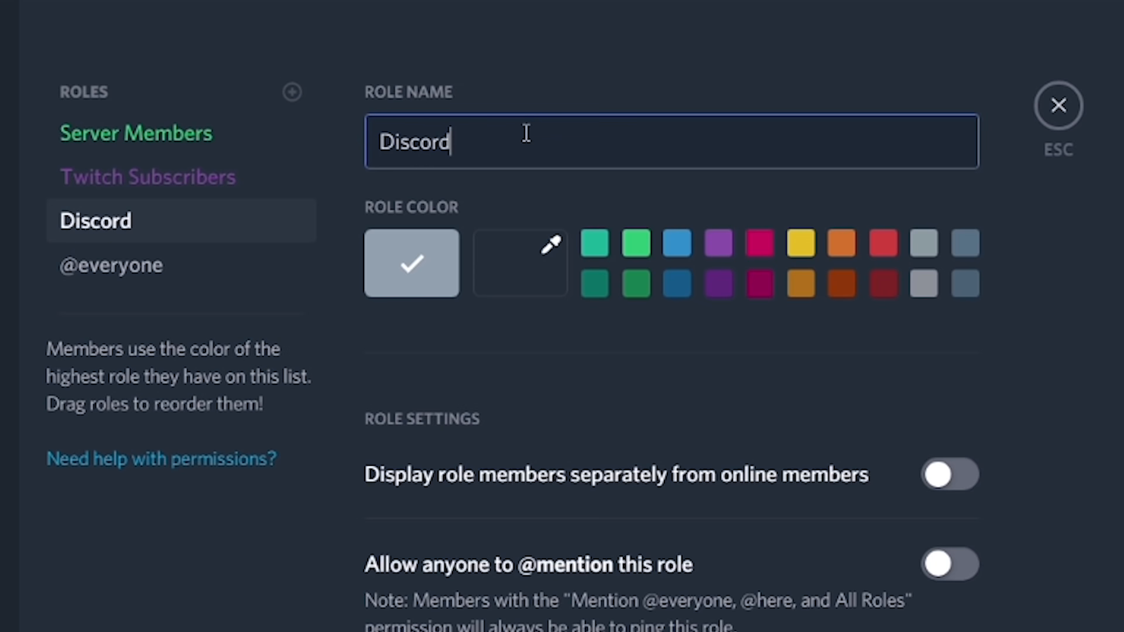
type(" Mods")
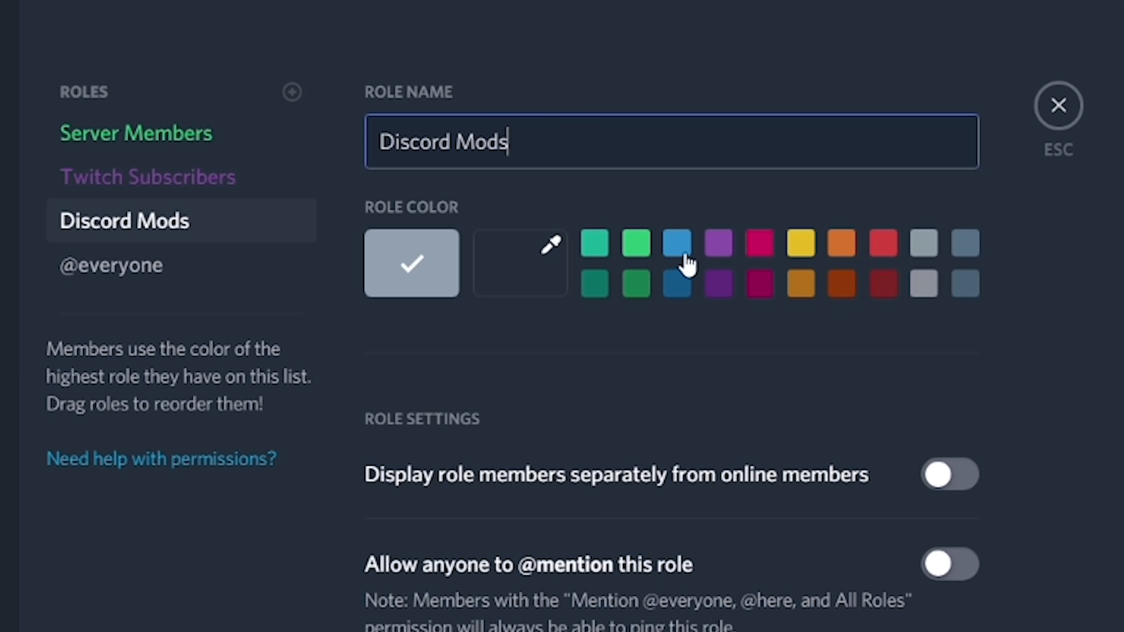
left_click(682, 253)
left_click_drag(219, 237, 181, 221)
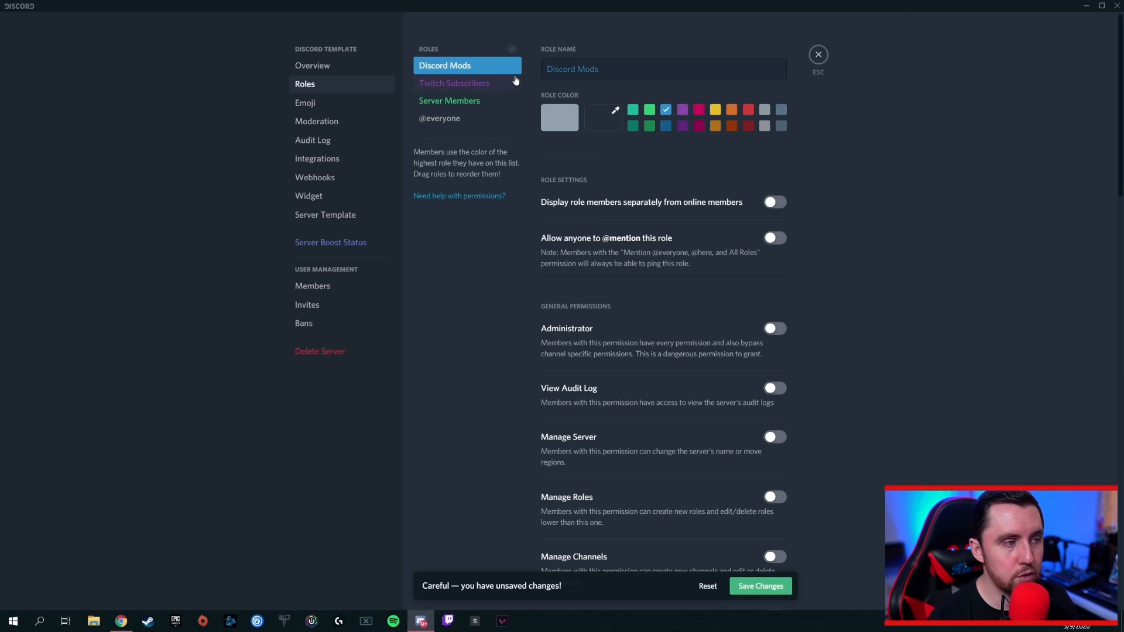
Display Twitch Subscribers and Server Members separately from online members, save the role changes and return to the server.
left_click(468, 94)
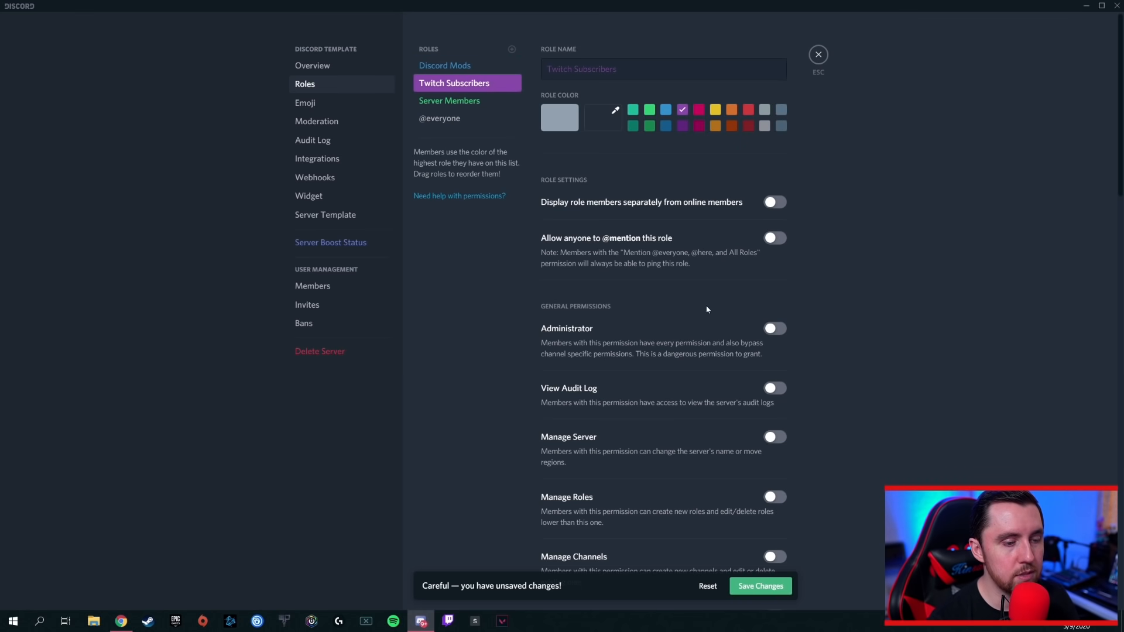
scroll(696, 304, "down", 12)
scroll(691, 300, "down", 8)
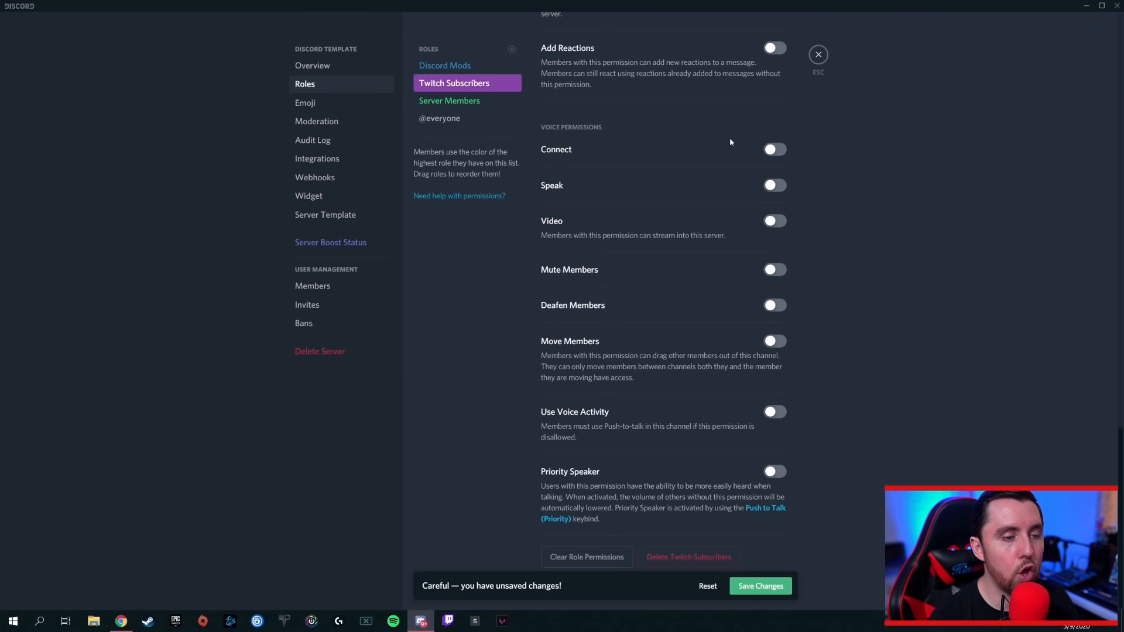
scroll(609, 352, "up", 20)
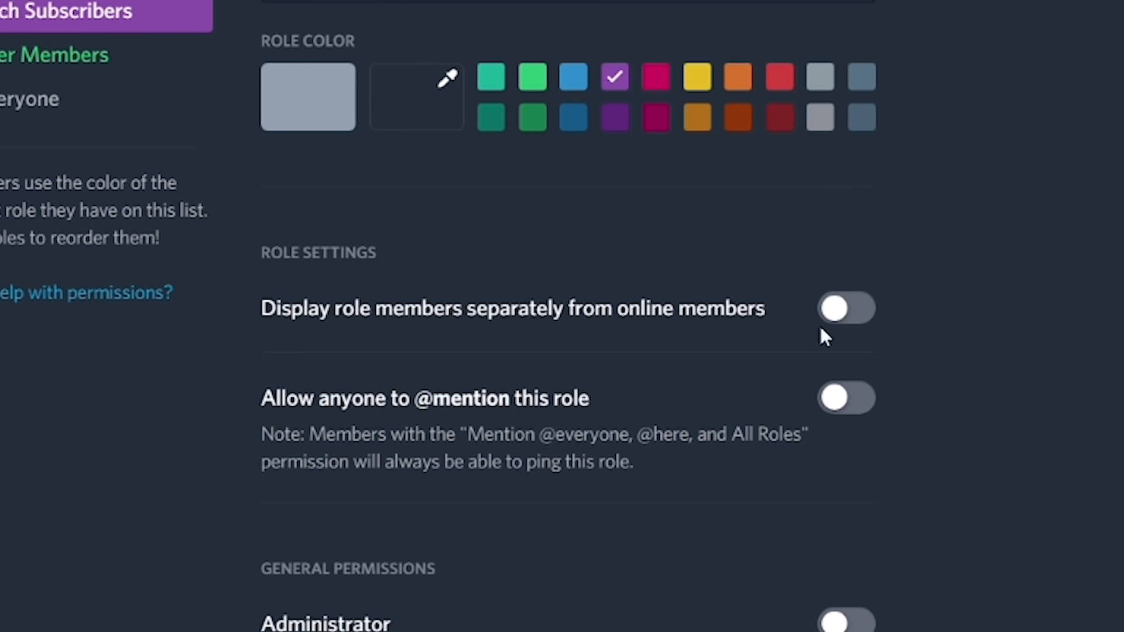
left_click(835, 317)
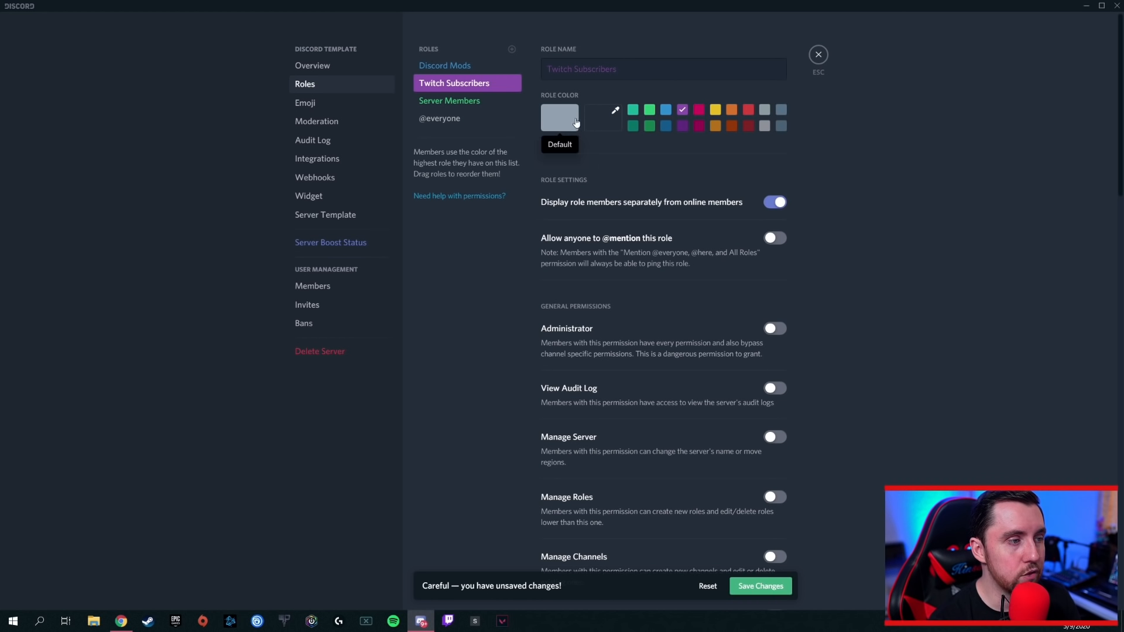
left_click(446, 102)
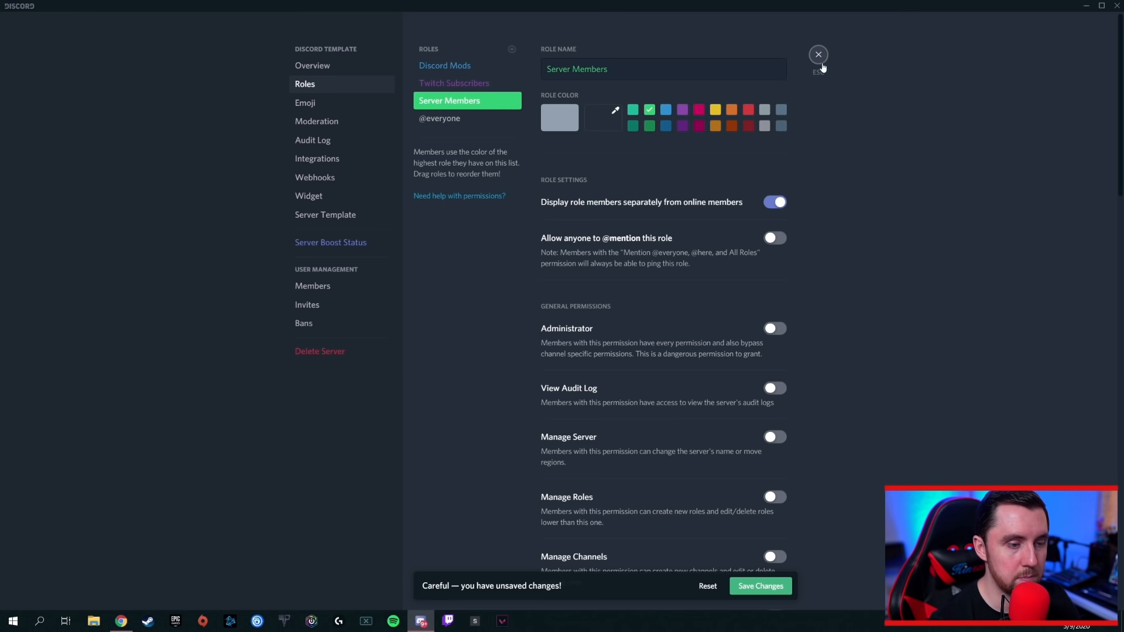
left_click(761, 586)
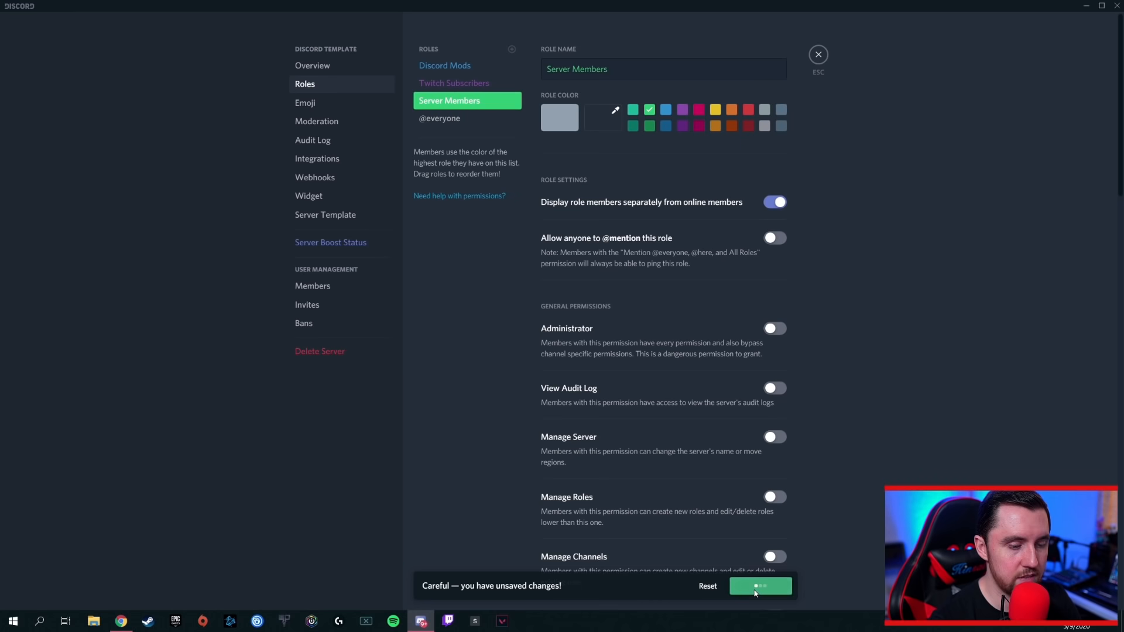
left_click(818, 55)
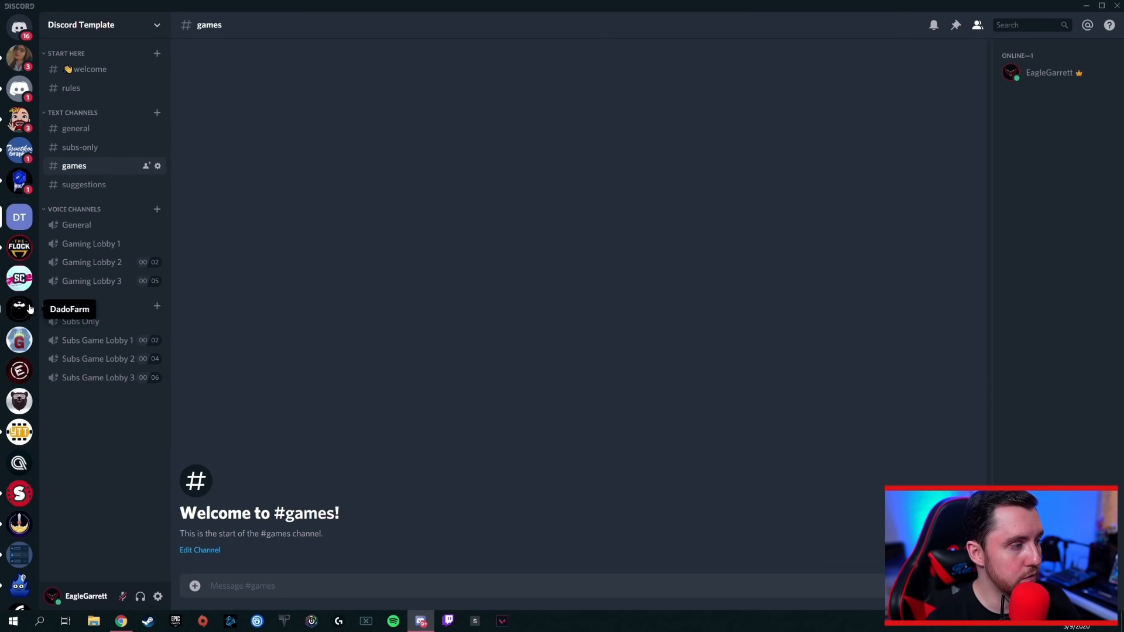
Examine how The Flock server's member list groups members by role, and return to the Discord Template server.
left_click(19, 247)
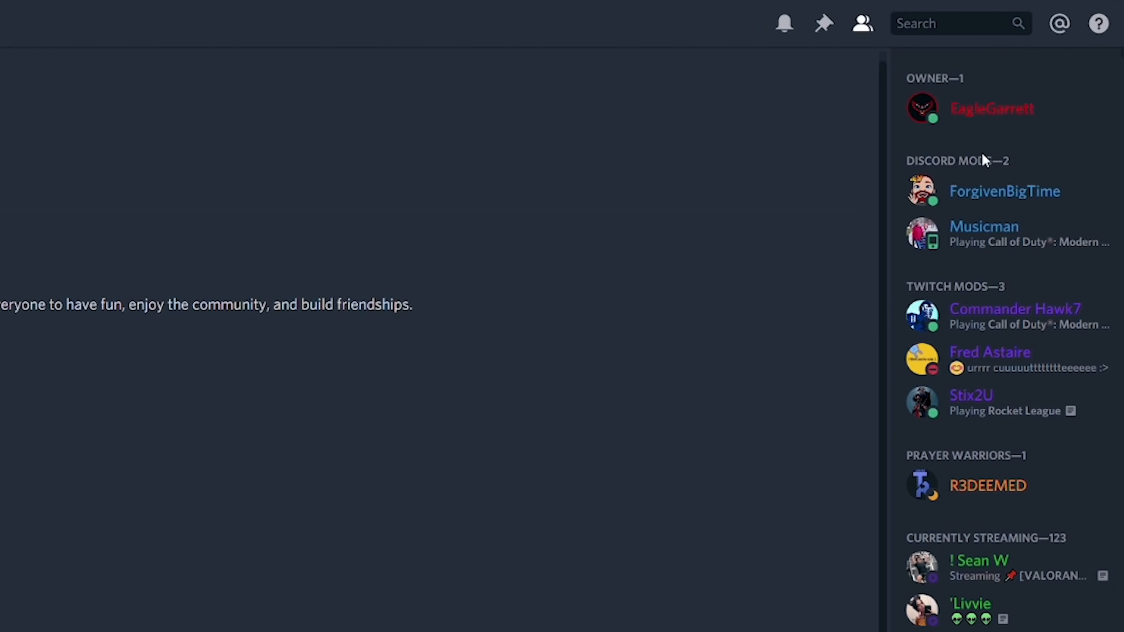
scroll(995, 293, "down", 3)
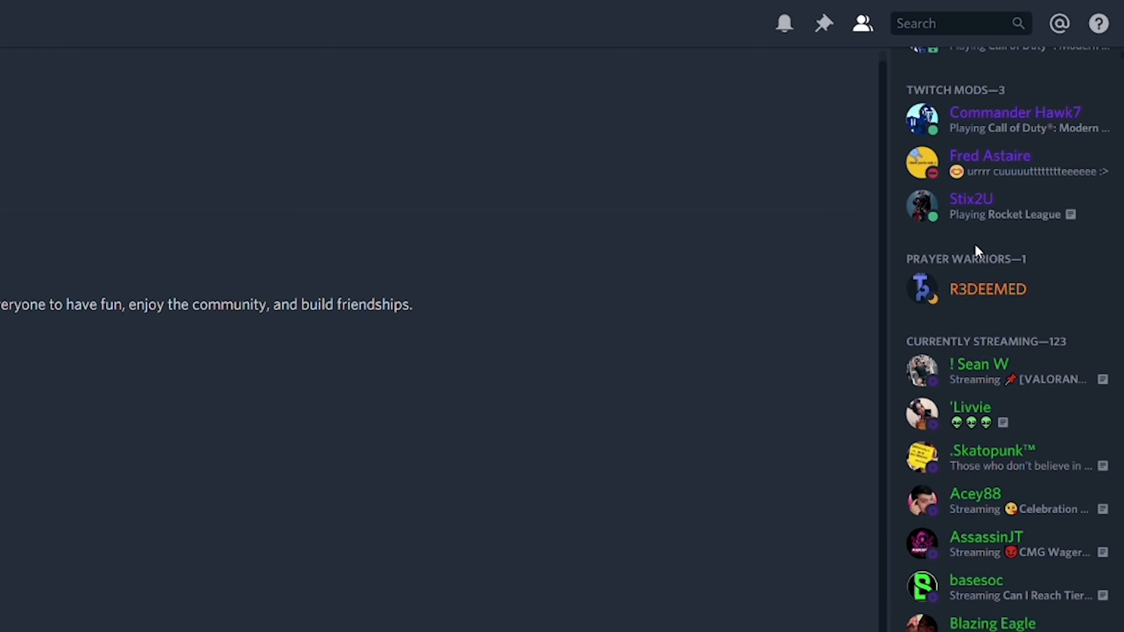
scroll(971, 325, "down", 20)
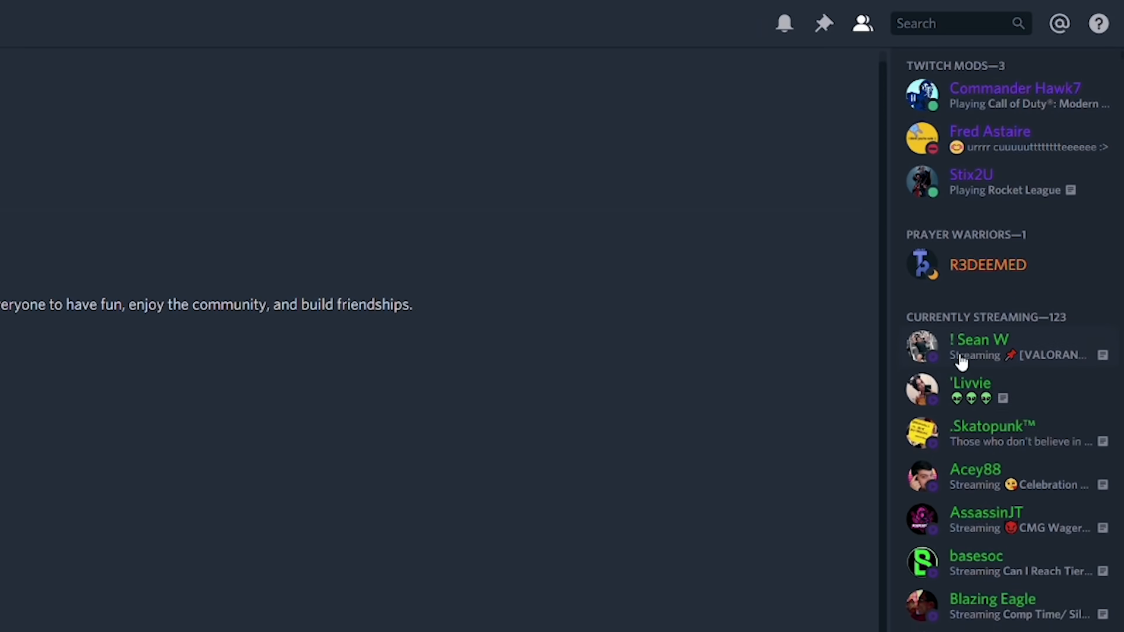
scroll(966, 404, "down", 20)
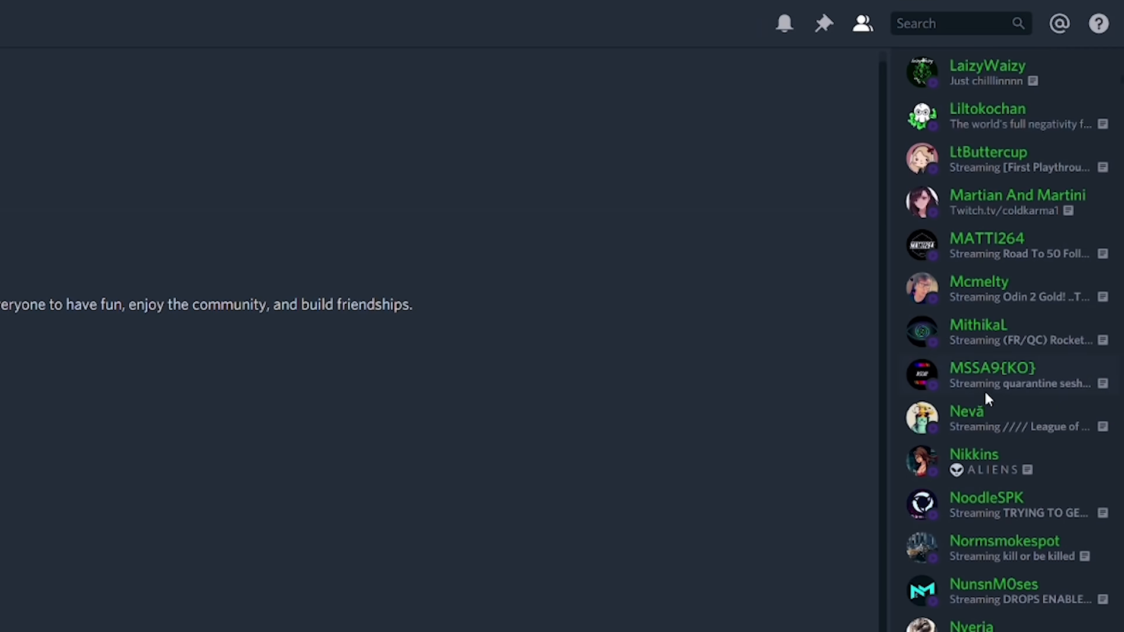
scroll(1007, 387, "up", 10)
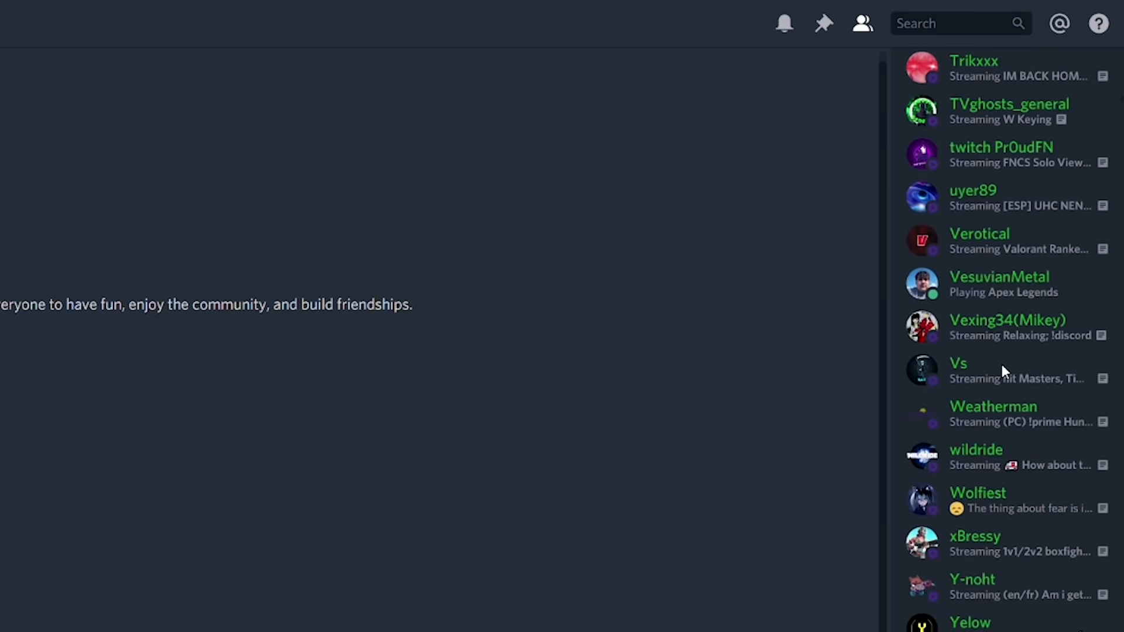
scroll(974, 467, "down", 4)
scroll(983, 527, "down", 3)
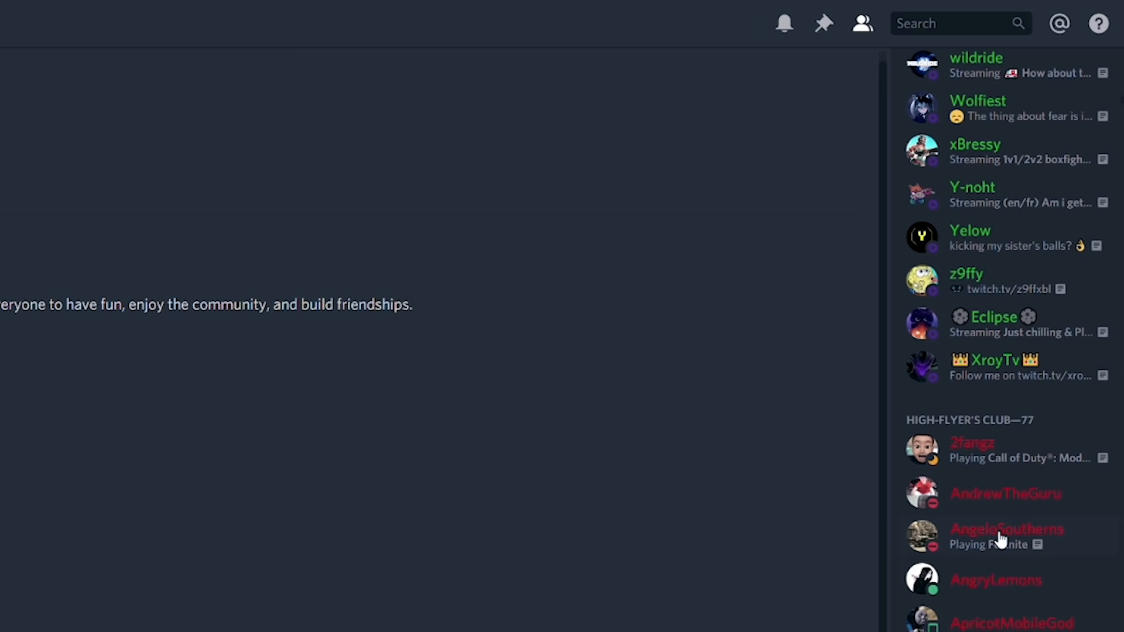
scroll(998, 537, "up", 10)
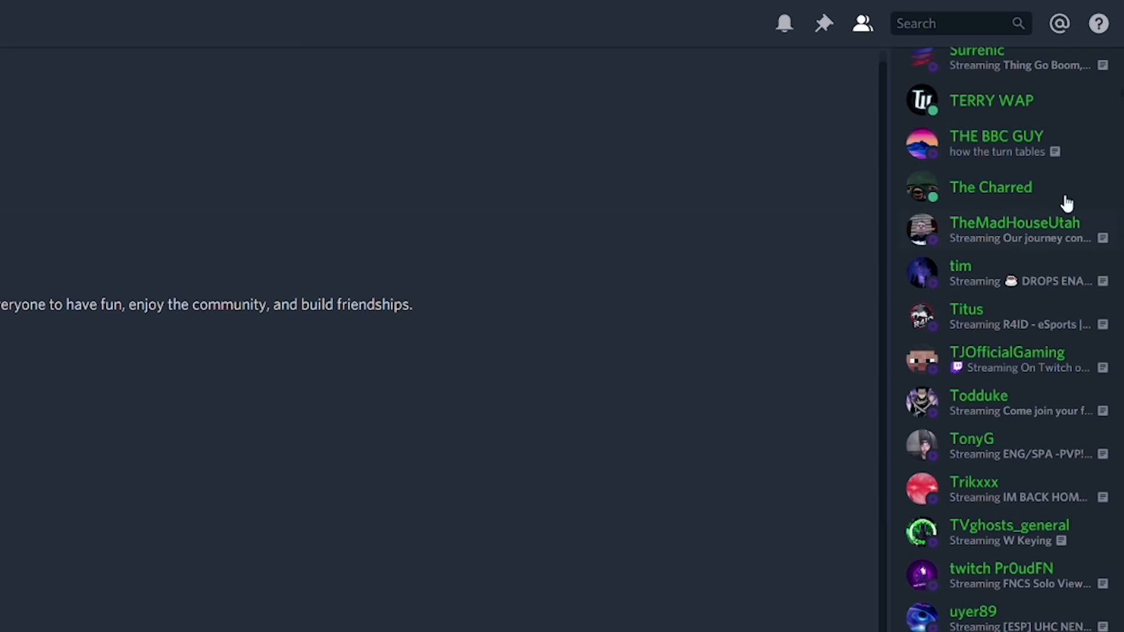
scroll(1036, 357, "up", 15)
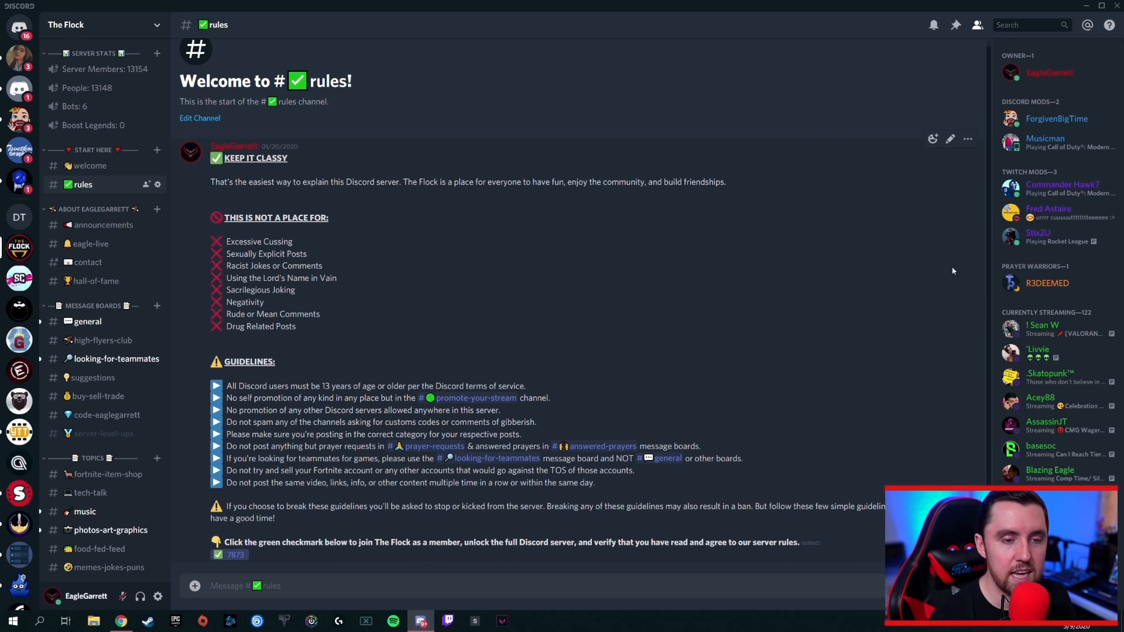
scroll(1057, 328, "down", 3)
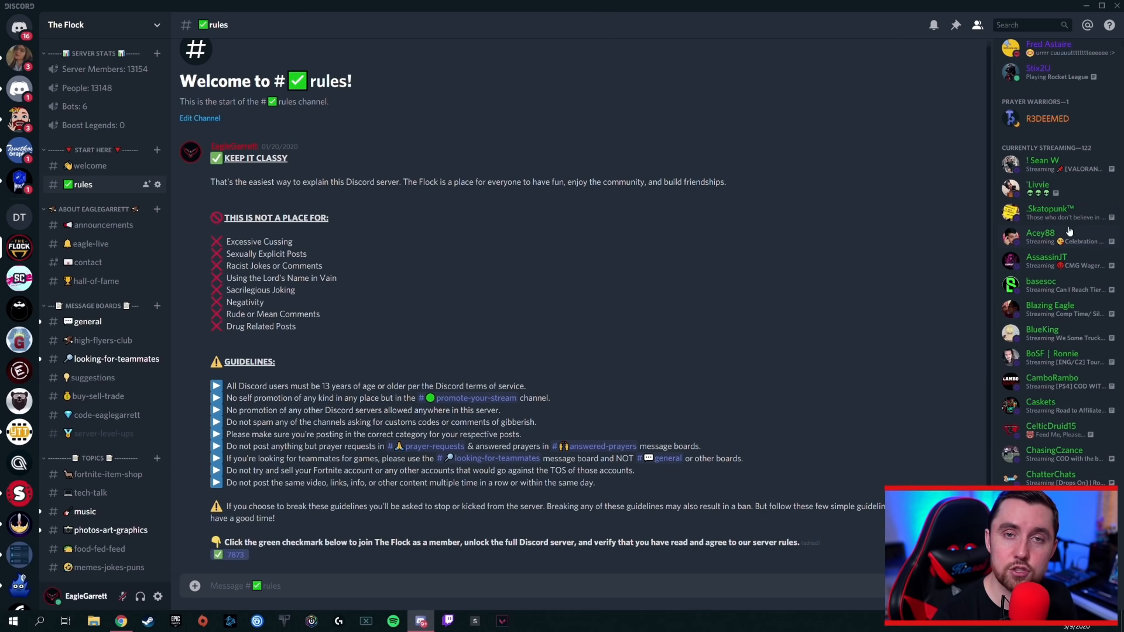
scroll(1058, 229, "up", 2)
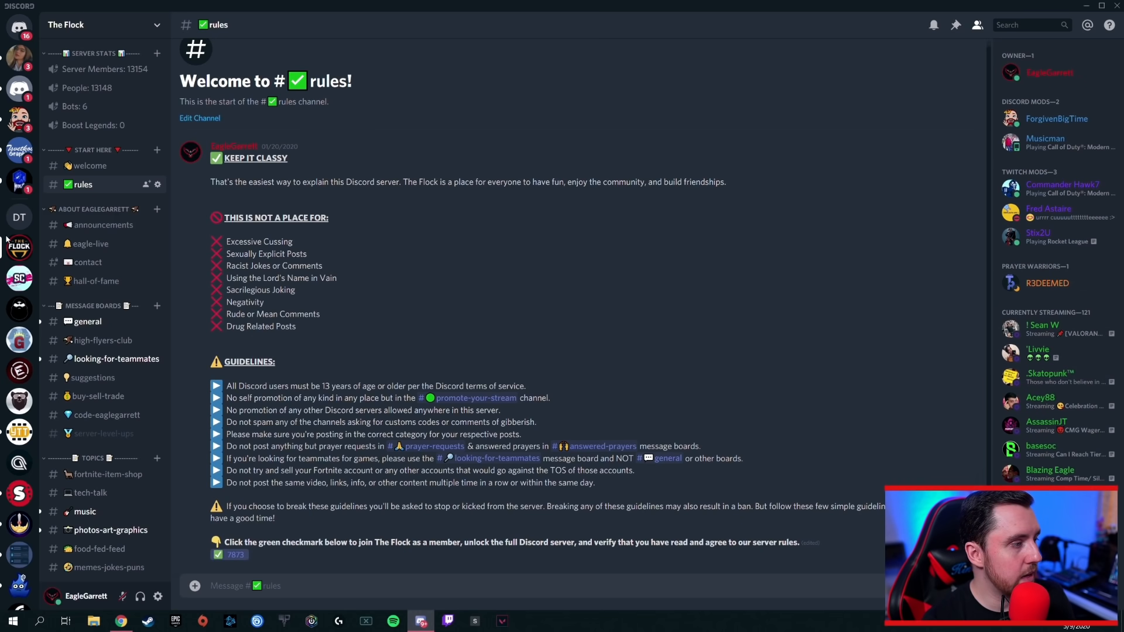
left_click(20, 217)
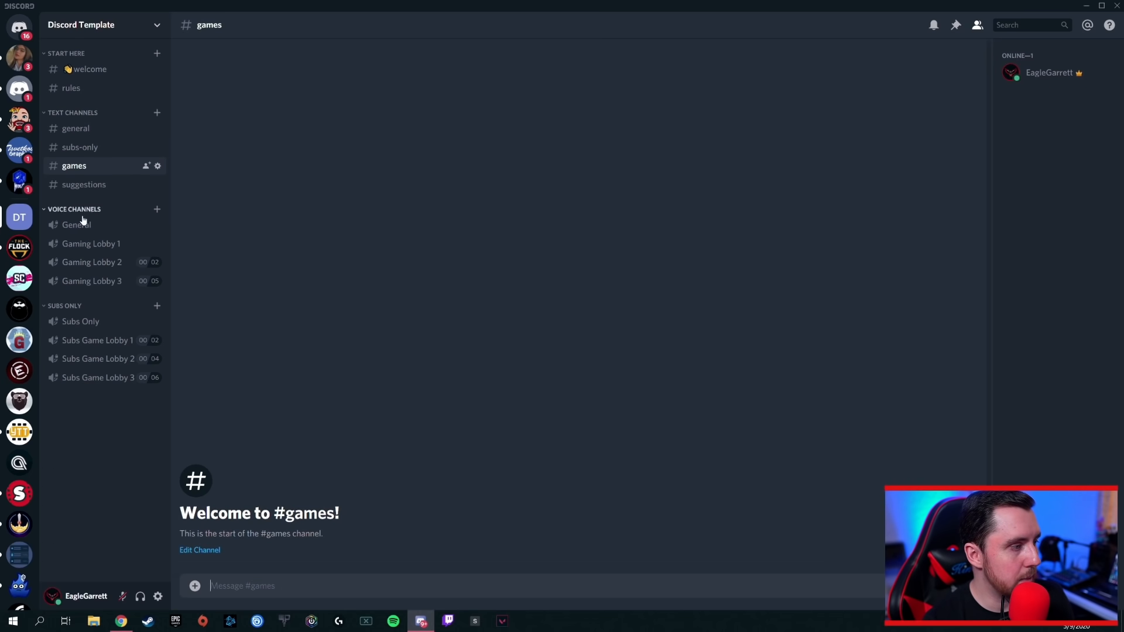
right_click(19, 217)
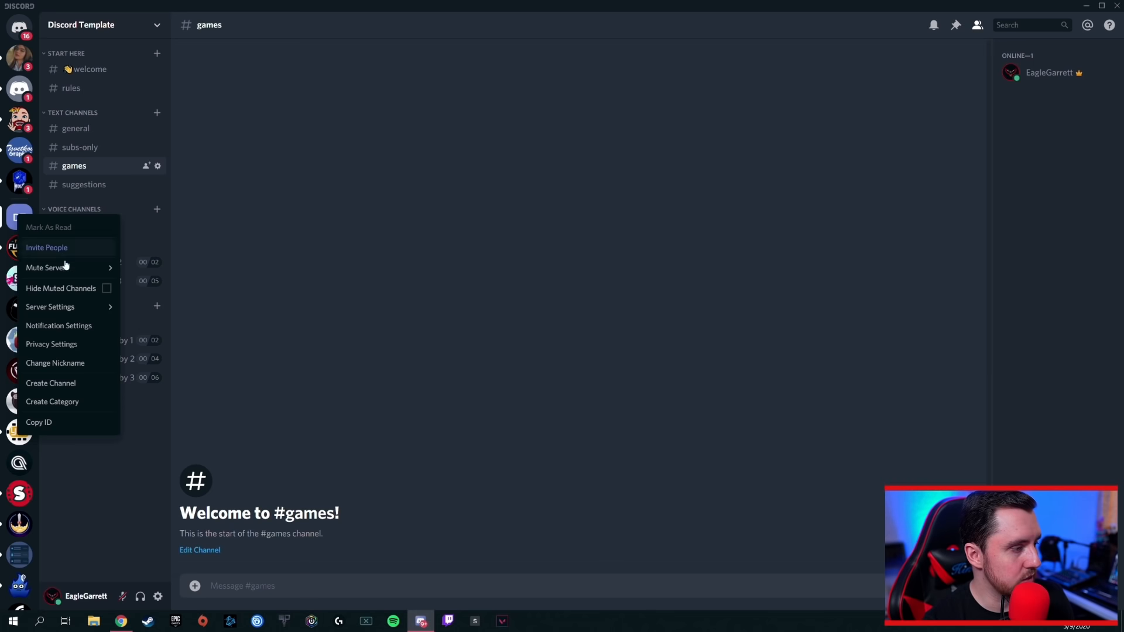
mouse_move(58, 304)
left_click(173, 258)
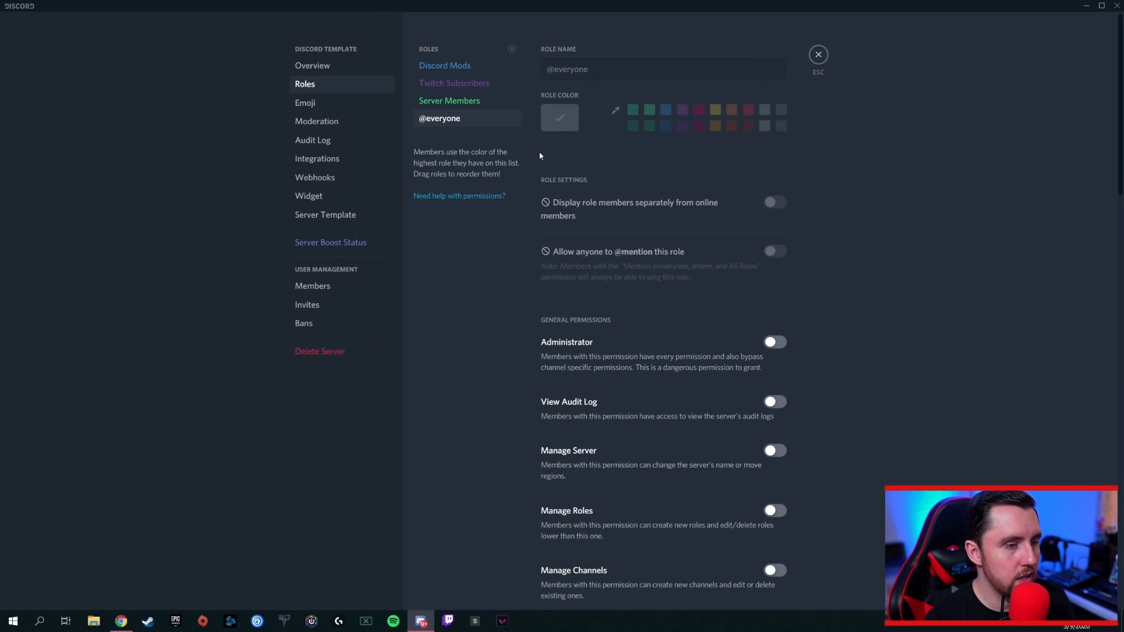
left_click(487, 105)
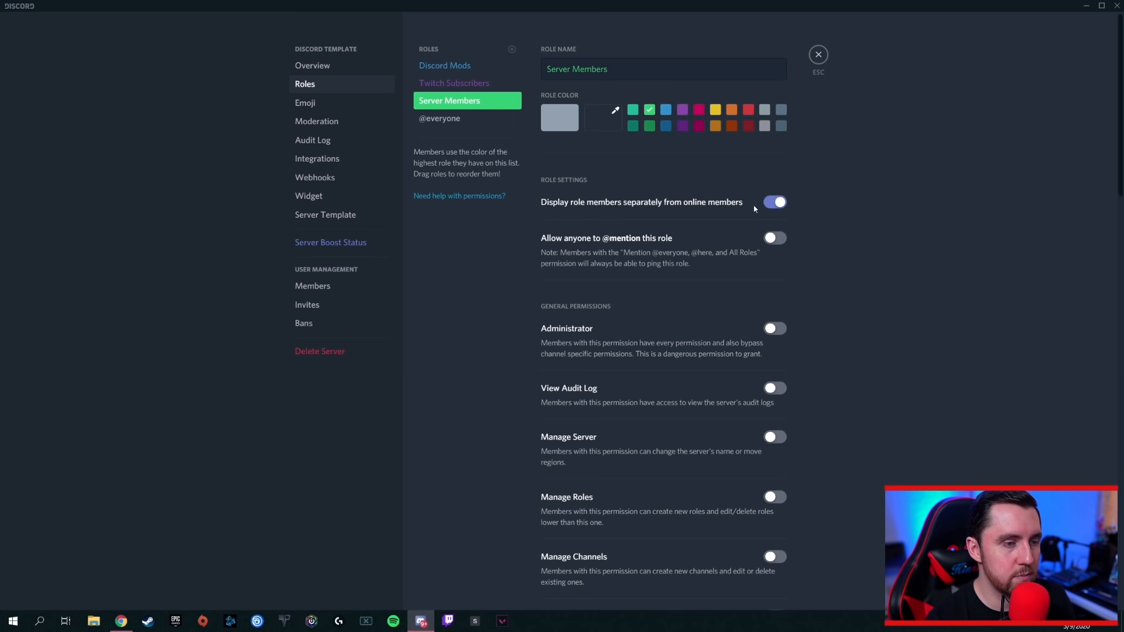
left_click(468, 91)
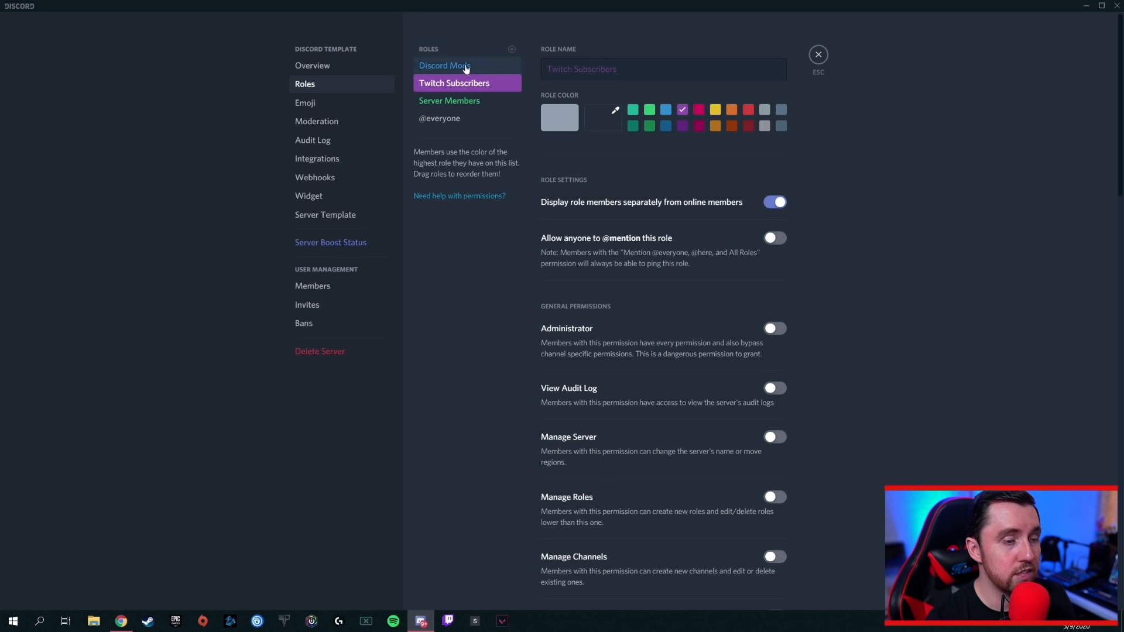
left_click(466, 67)
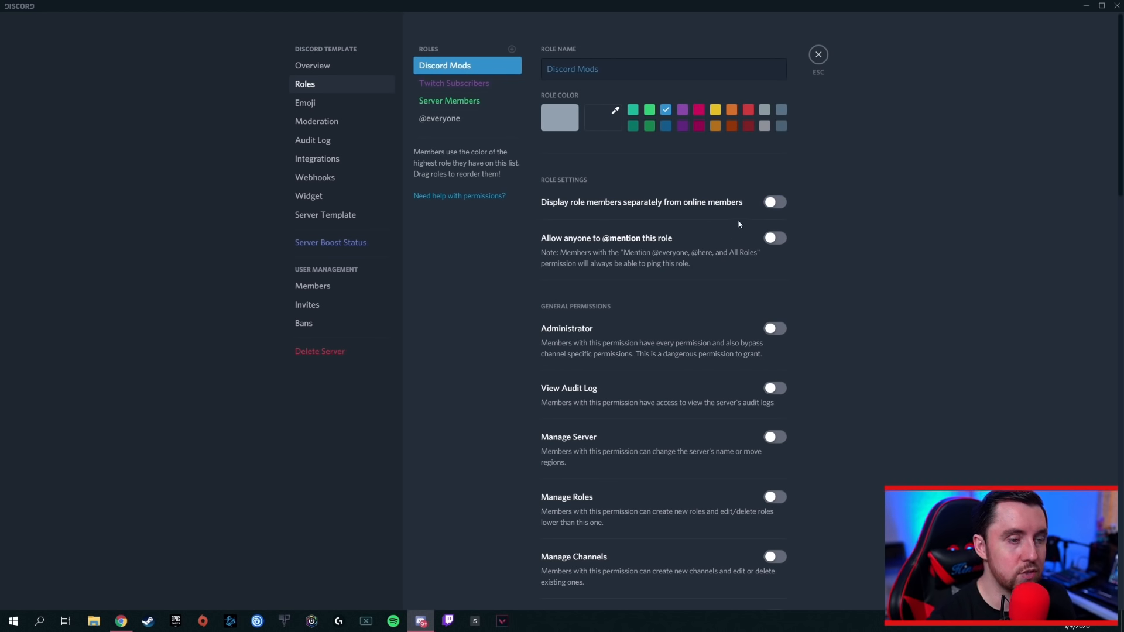
left_click(778, 204)
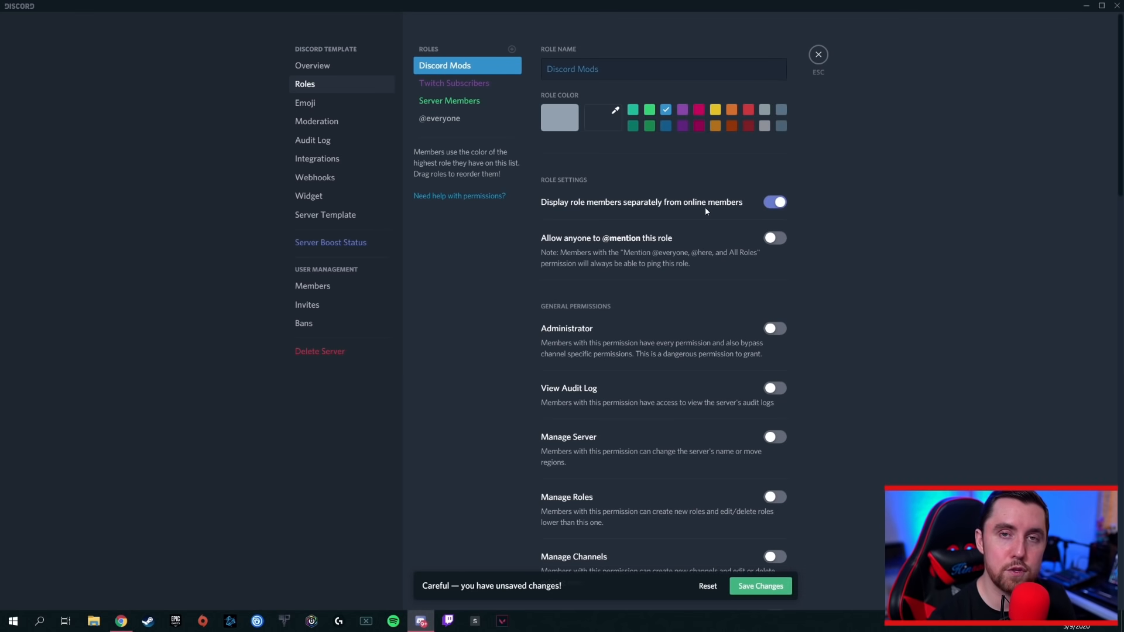
scroll(706, 212, "down", 1)
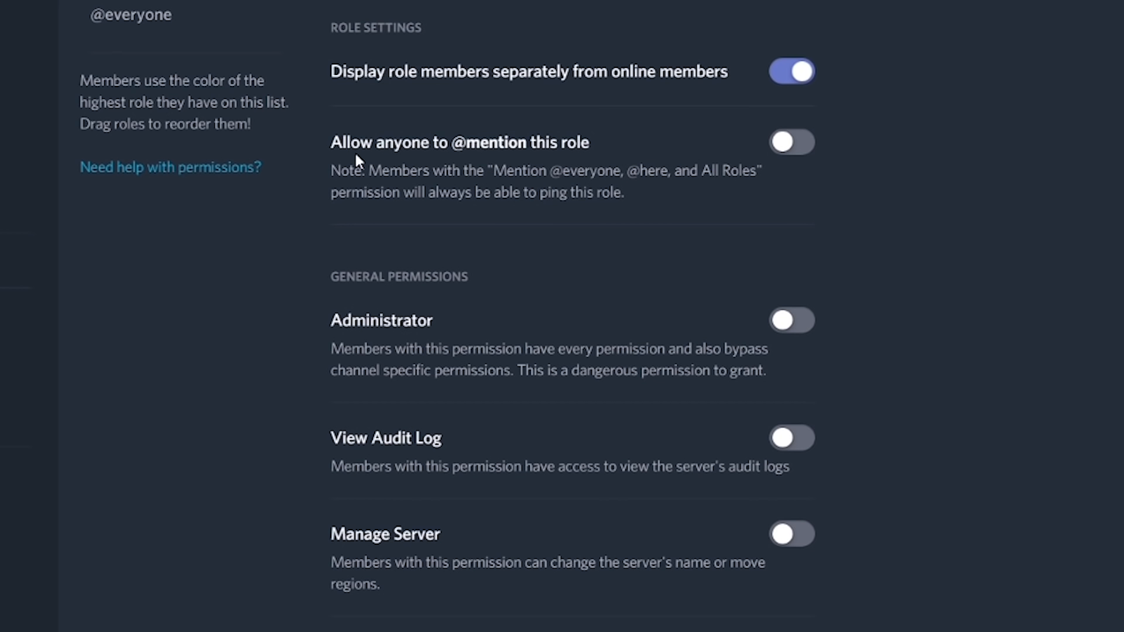
left_click(799, 142)
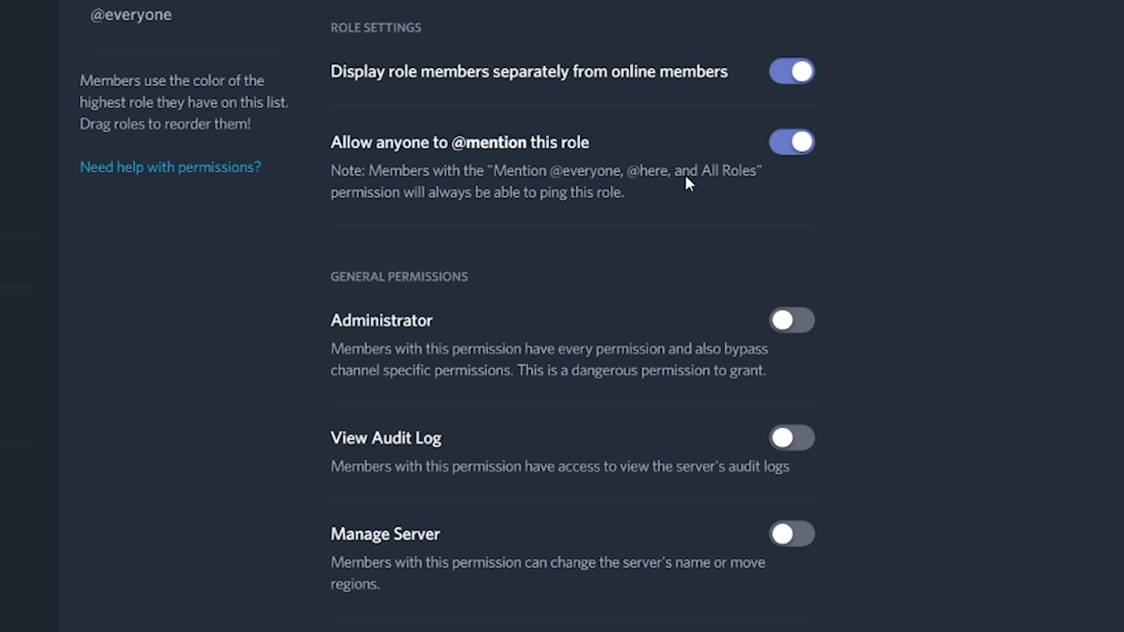
Grant Discord Mods the View Audit Log, Kick Members, Ban Members and Create Invite permissions.
scroll(624, 159, "down", 2)
scroll(617, 138, "down", 2)
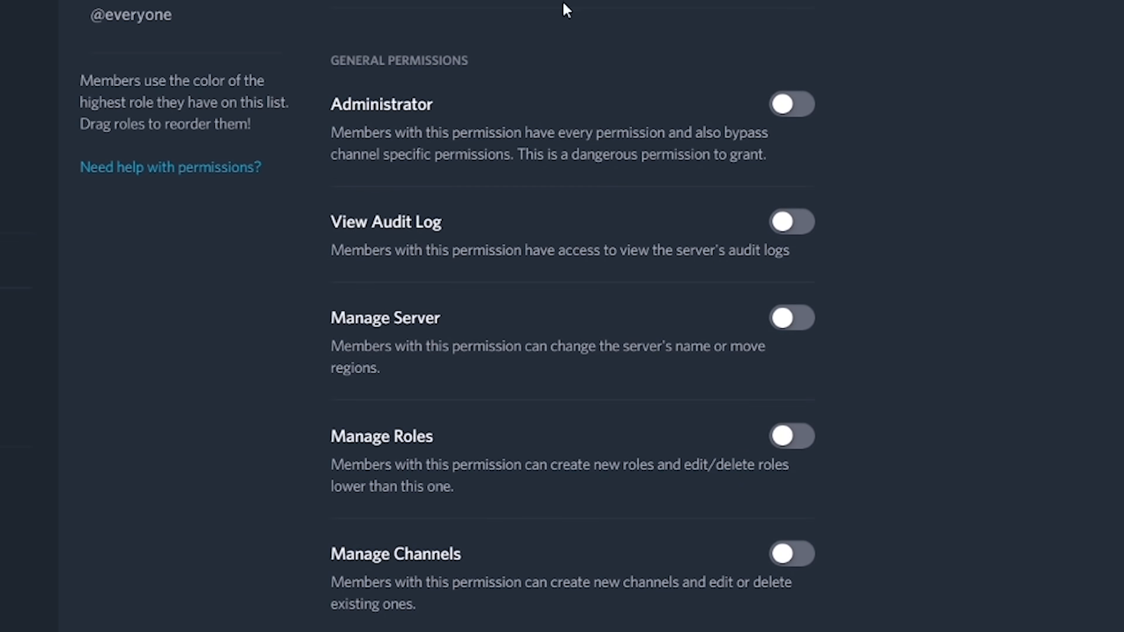
scroll(559, 17, "down", 2)
left_click(797, 117)
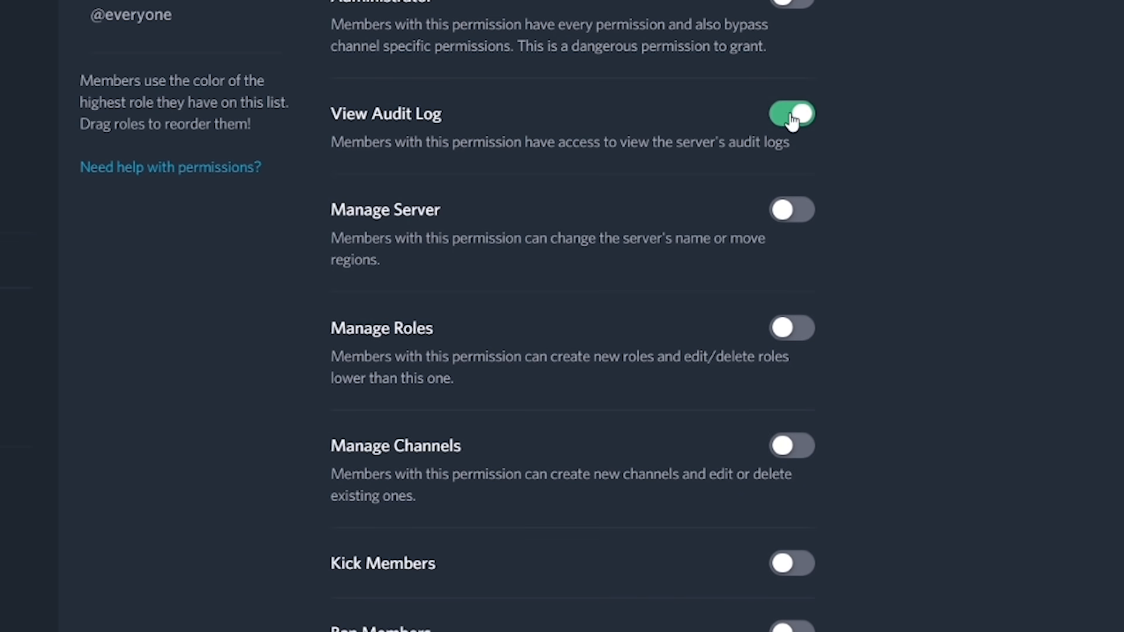
scroll(513, 202, "down", 2)
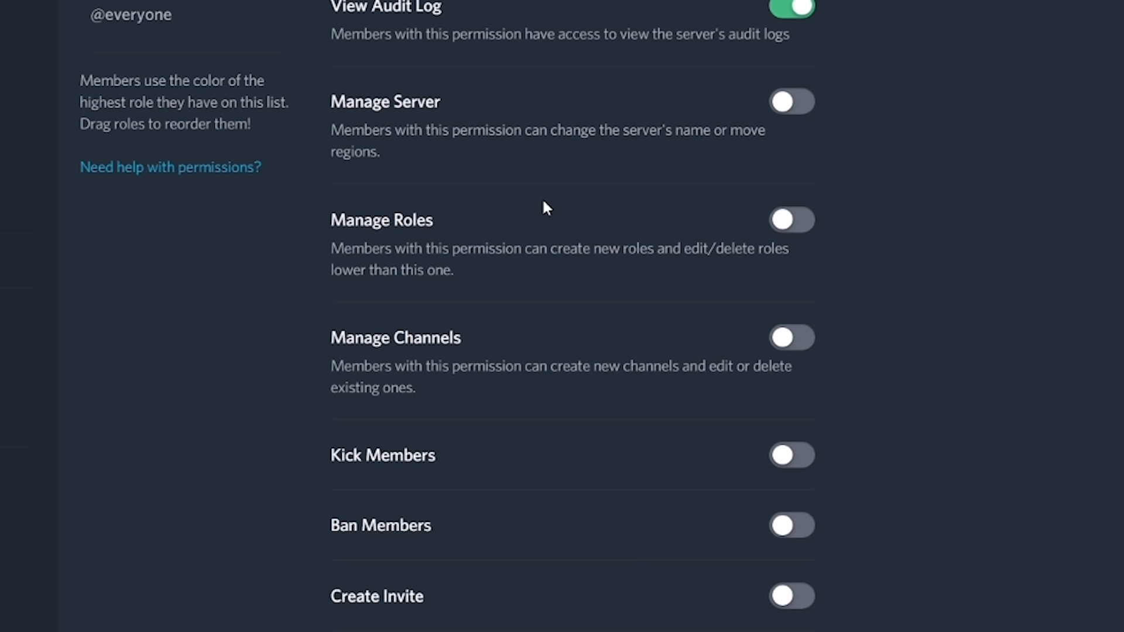
scroll(545, 205, "down", 4)
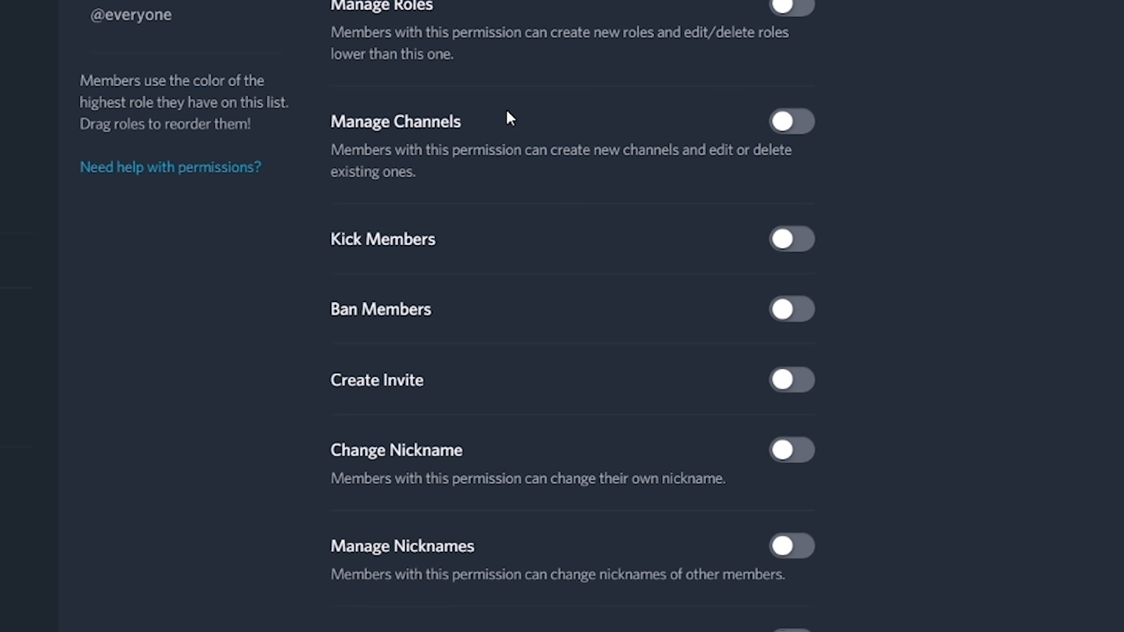
scroll(679, 208, "down", 2)
left_click(796, 131)
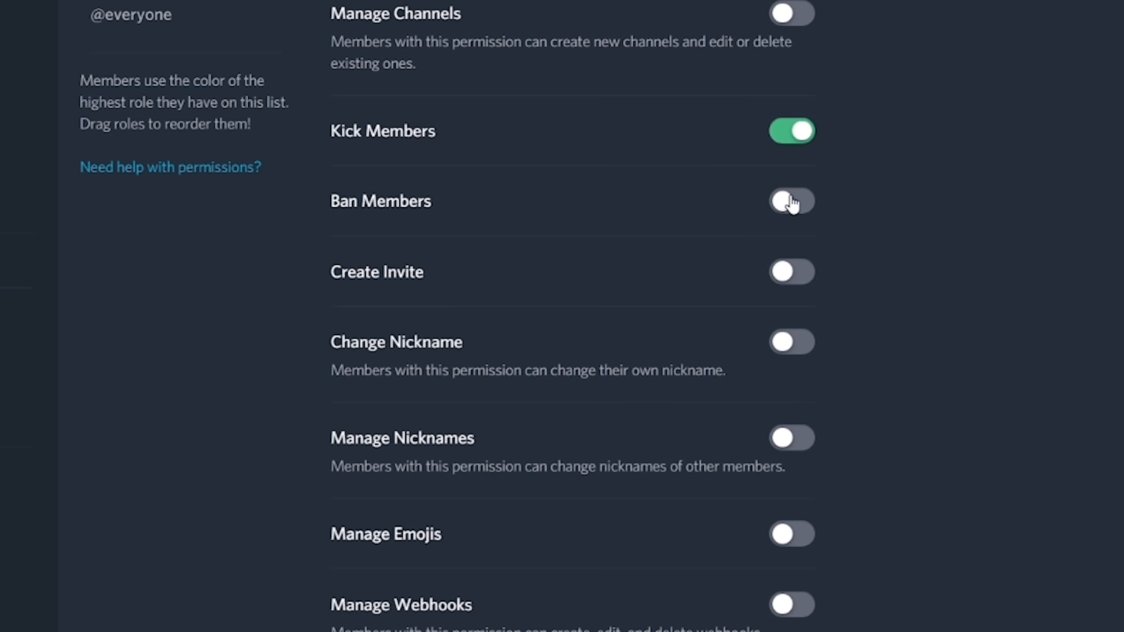
left_click(794, 201)
left_click(797, 275)
Grant Discord Mods the Manage Nicknames and Read Text Channels & See Voice Channels permissions.
scroll(720, 276, "down", 2)
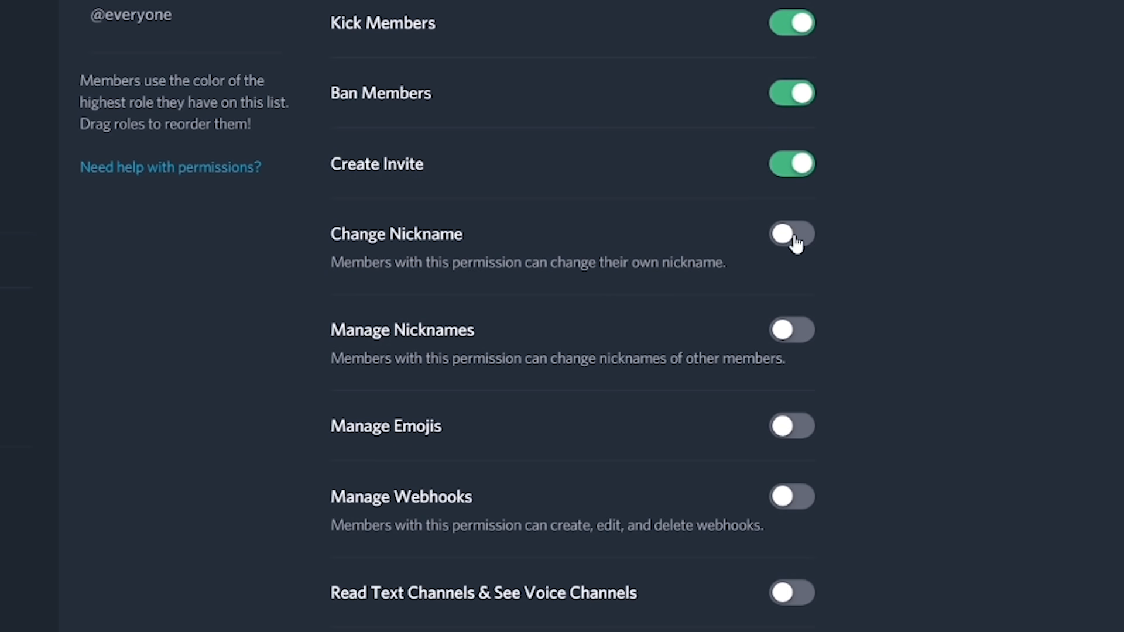
left_click(796, 331)
scroll(623, 301, "down", 4)
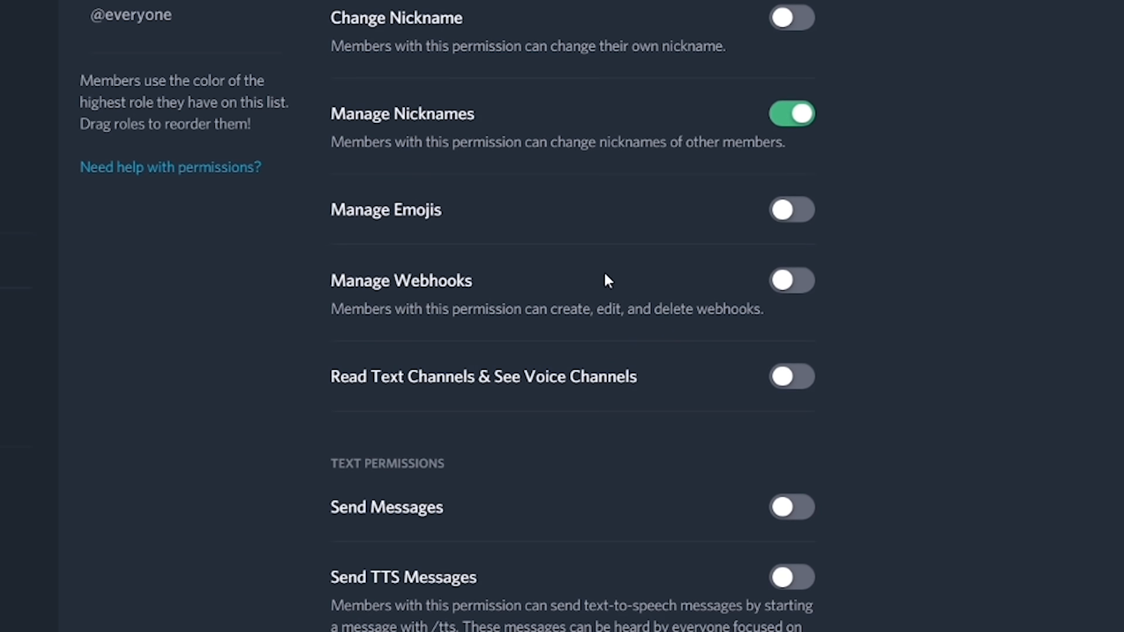
scroll(584, 257, "down", 2)
left_click(786, 270)
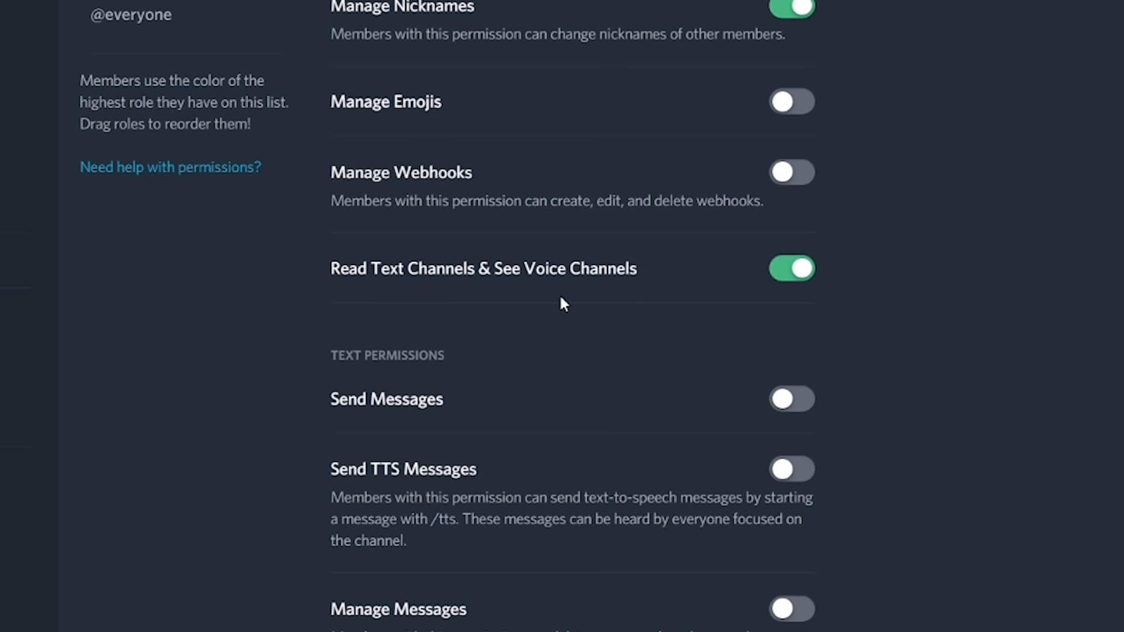
scroll(563, 302, "down", 2)
scroll(626, 292, "down", 2)
left_click(791, 181)
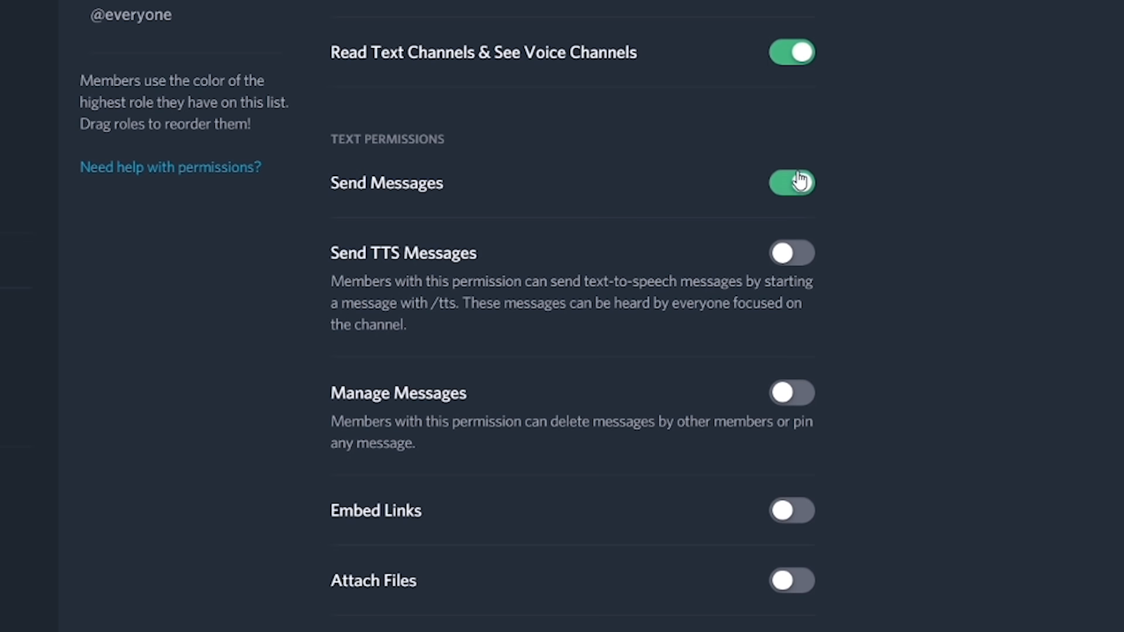
scroll(642, 253, "down", 2)
scroll(757, 369, "down", 2)
left_click(790, 294)
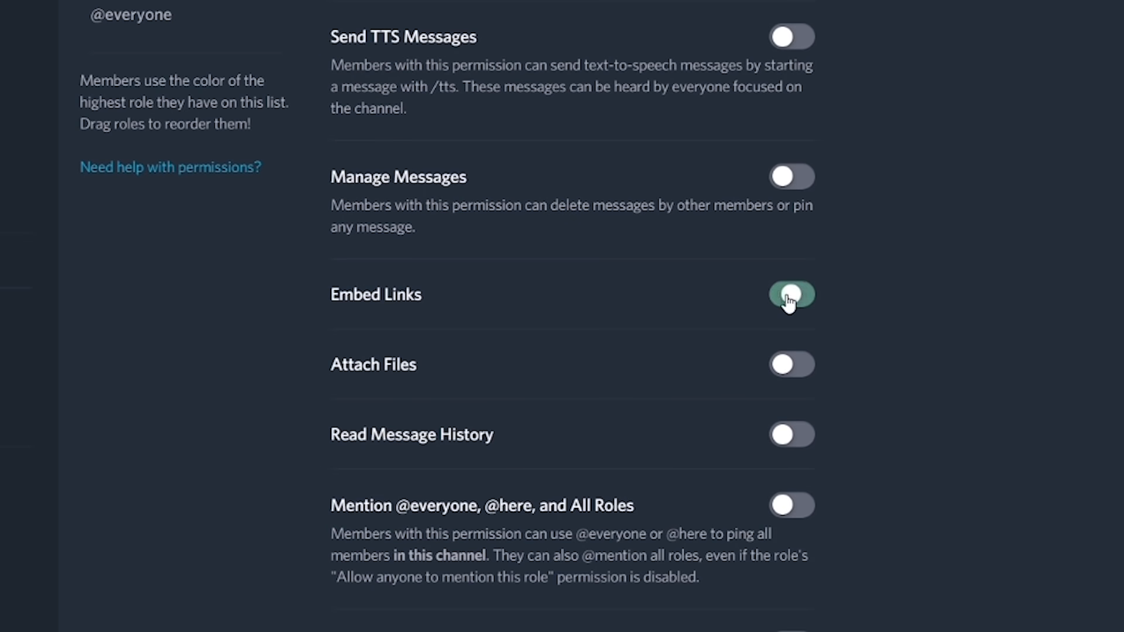
left_click(790, 177)
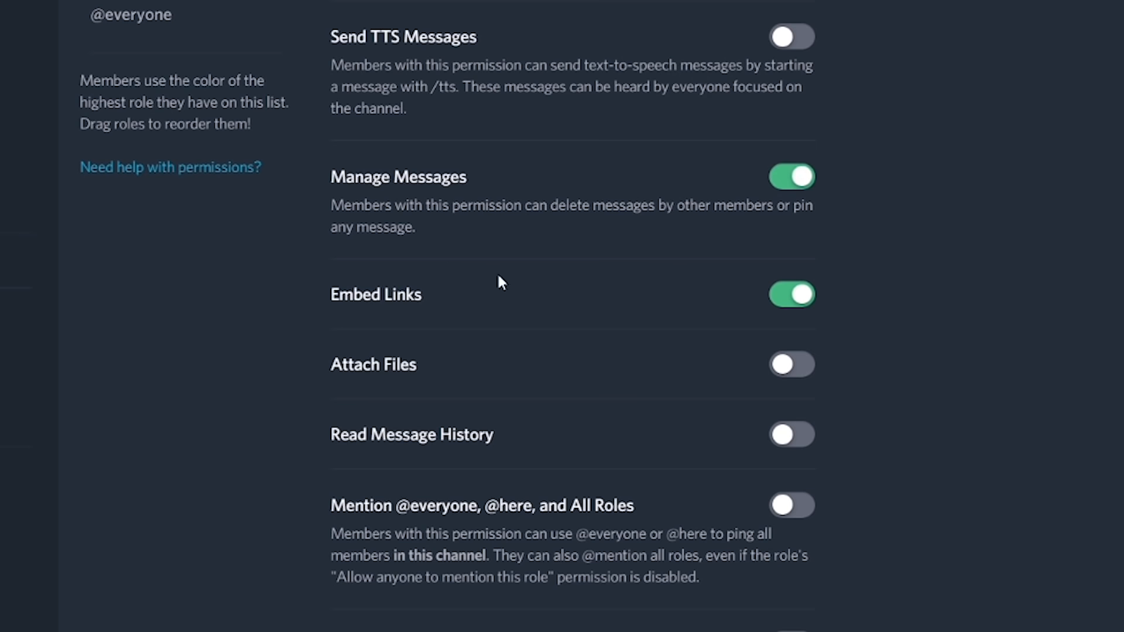
left_click(796, 364)
left_click(791, 434)
scroll(603, 441, "down", 4)
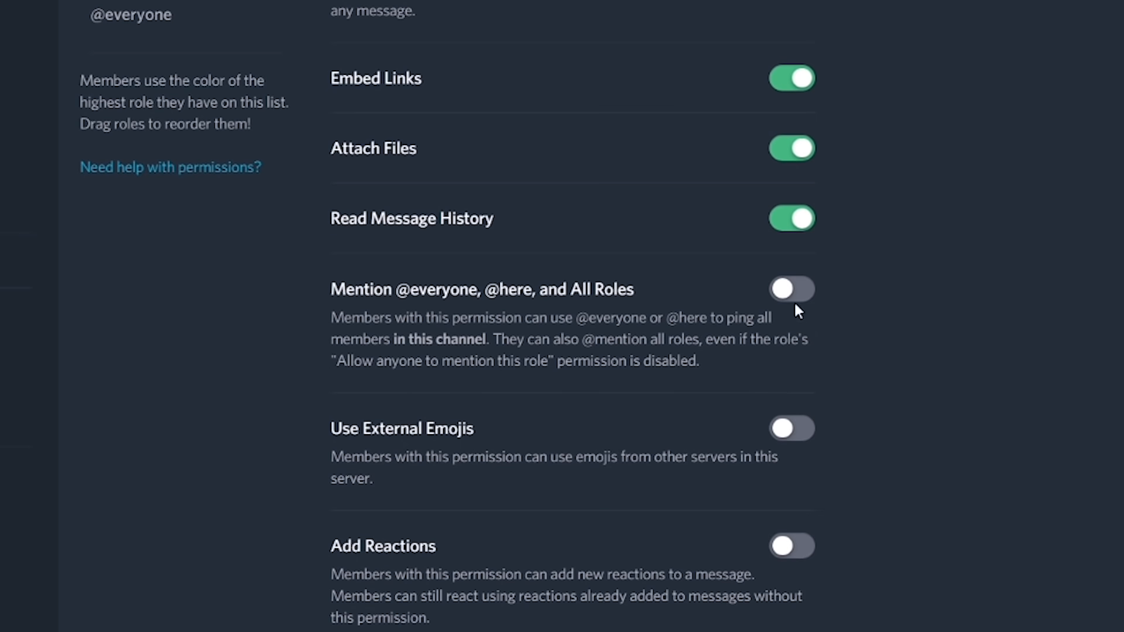
left_click(792, 290)
Enable the Connect, Speak, Mute Members, Deafen Members, Move Members and Use Voice Activity voice permissions for Discord Mods.
scroll(745, 336, "down", 4)
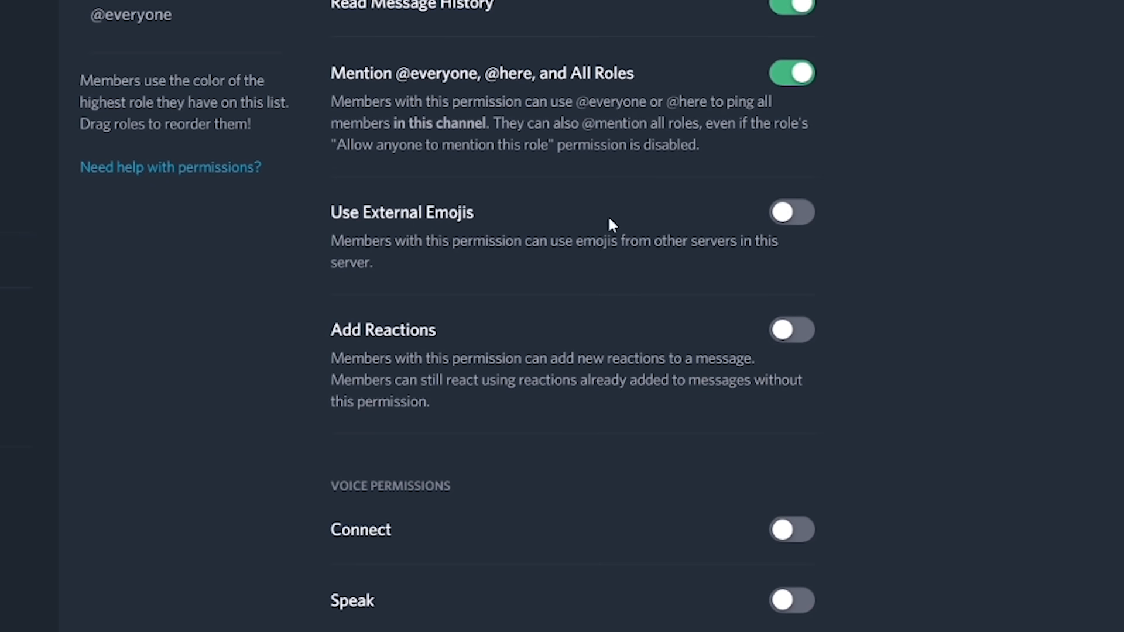
scroll(525, 338, "down", 4)
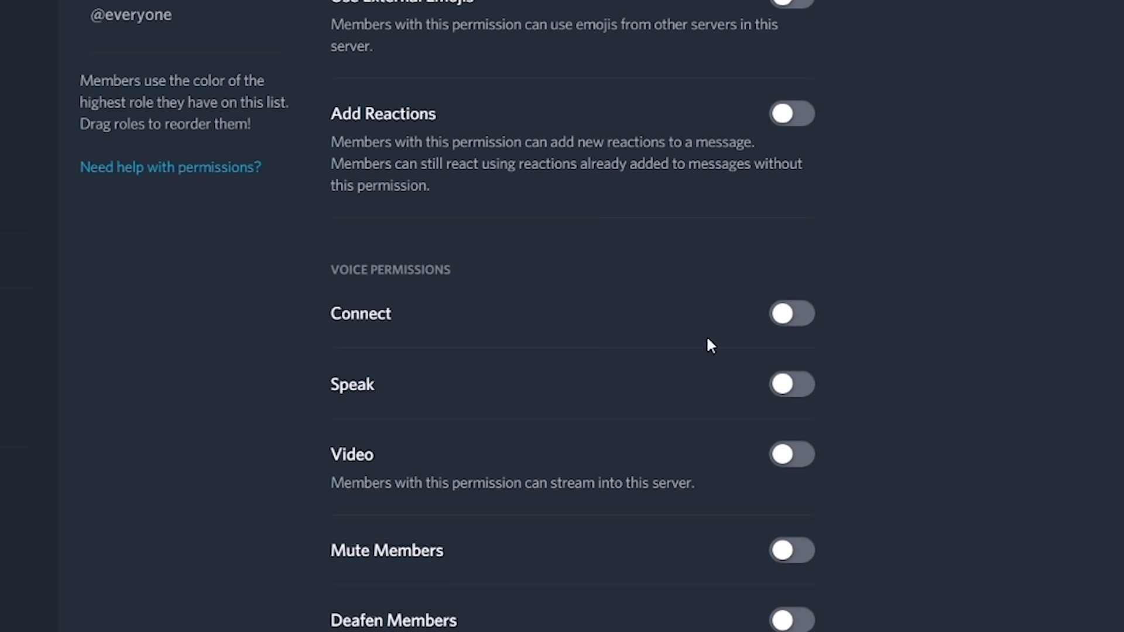
left_click(791, 313)
left_click(791, 384)
scroll(527, 456, "down", 4)
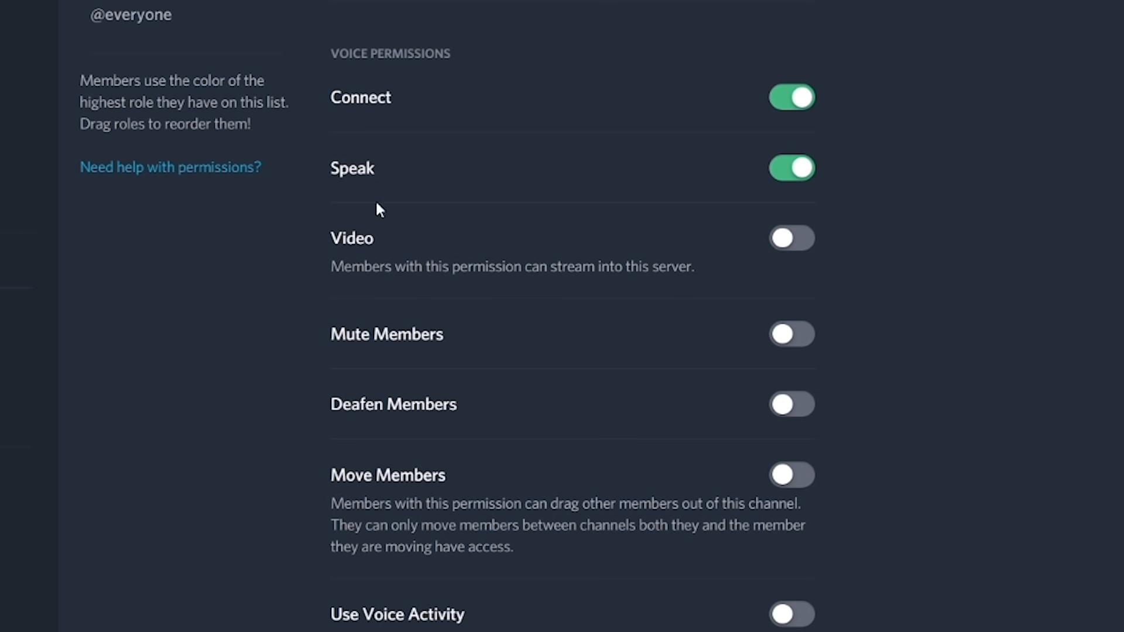
left_click(793, 336)
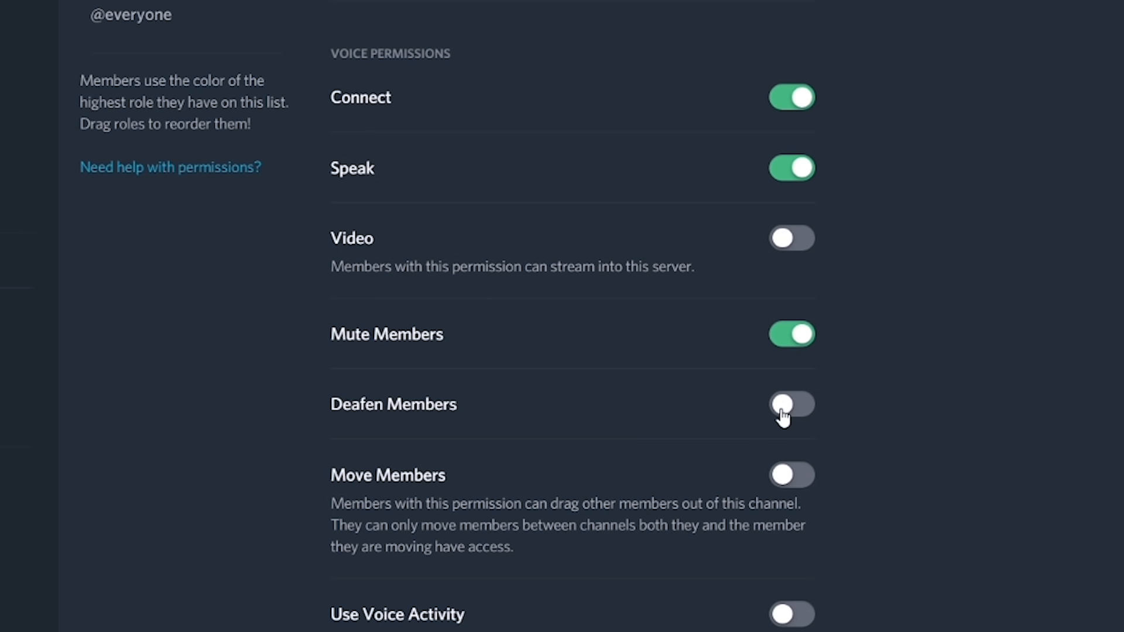
left_click(785, 408)
left_click(799, 481)
scroll(609, 468, "down", 1)
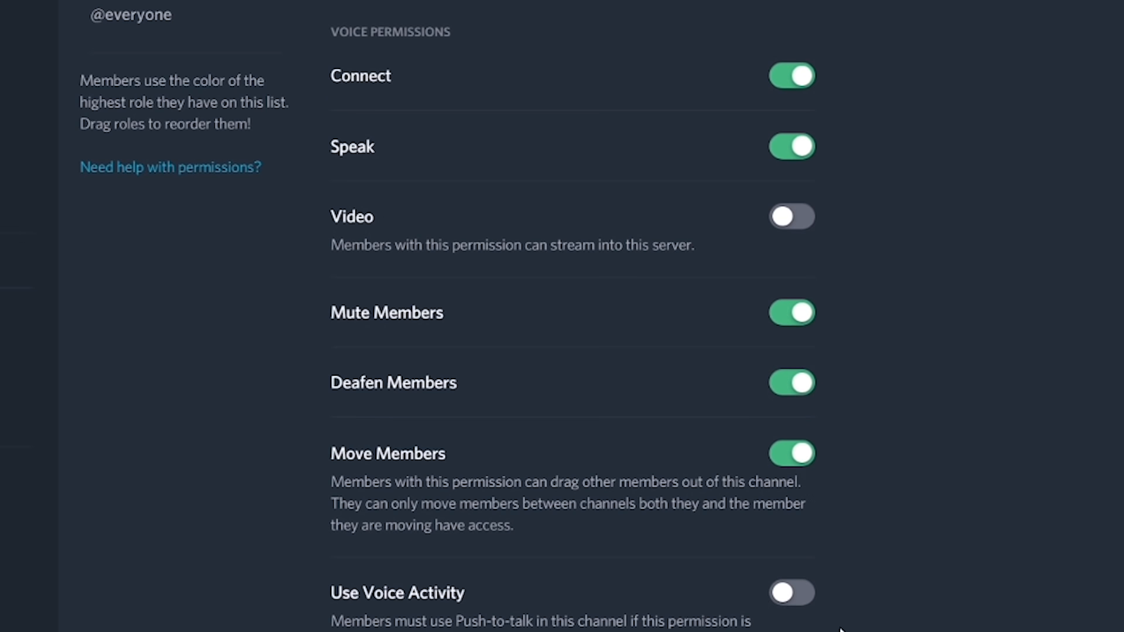
left_click(792, 592)
Review the permissions granted to Discord Mods and save the role changes.
scroll(598, 490, "up", 15)
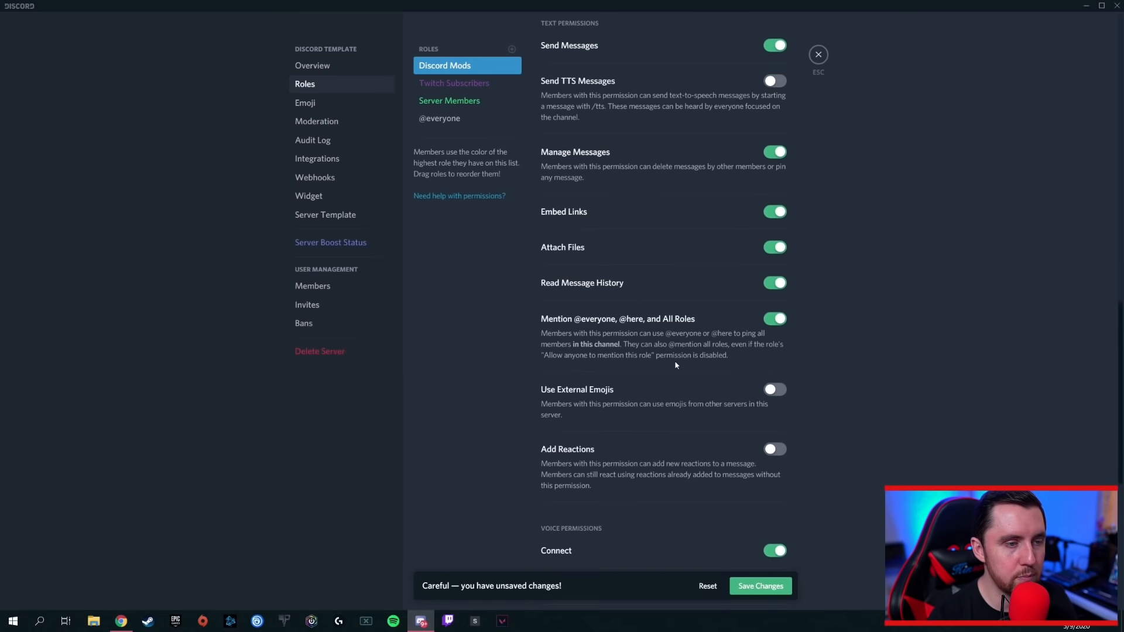
scroll(676, 343, "up", 8)
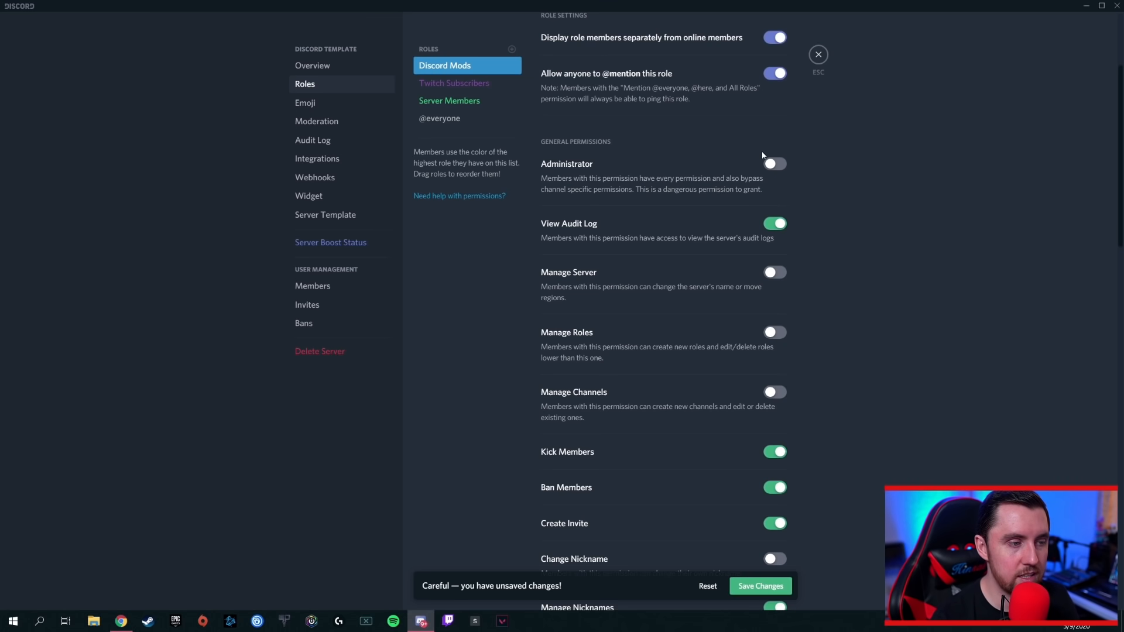
scroll(755, 153, "down", 2)
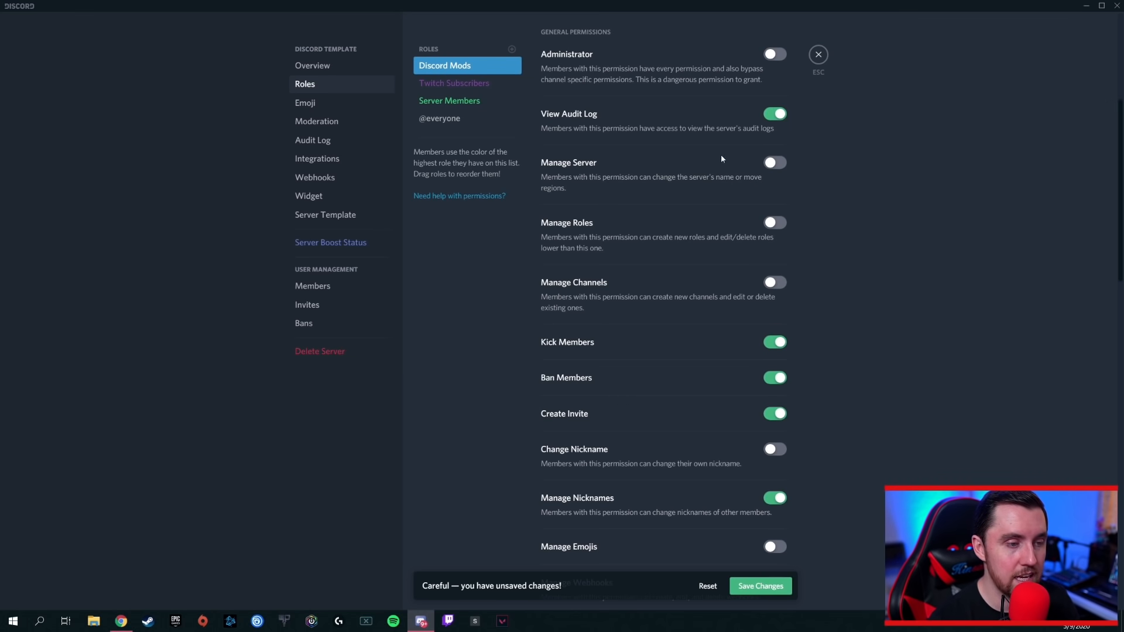
scroll(721, 158, "down", 3)
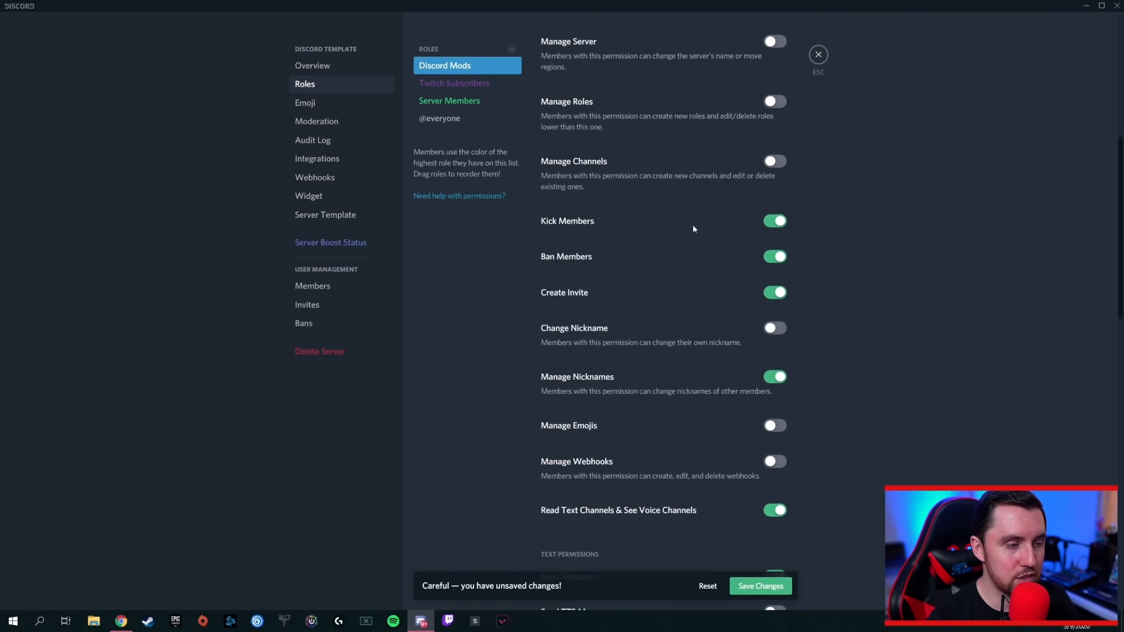
left_click(758, 586)
scroll(652, 374, "up", 6)
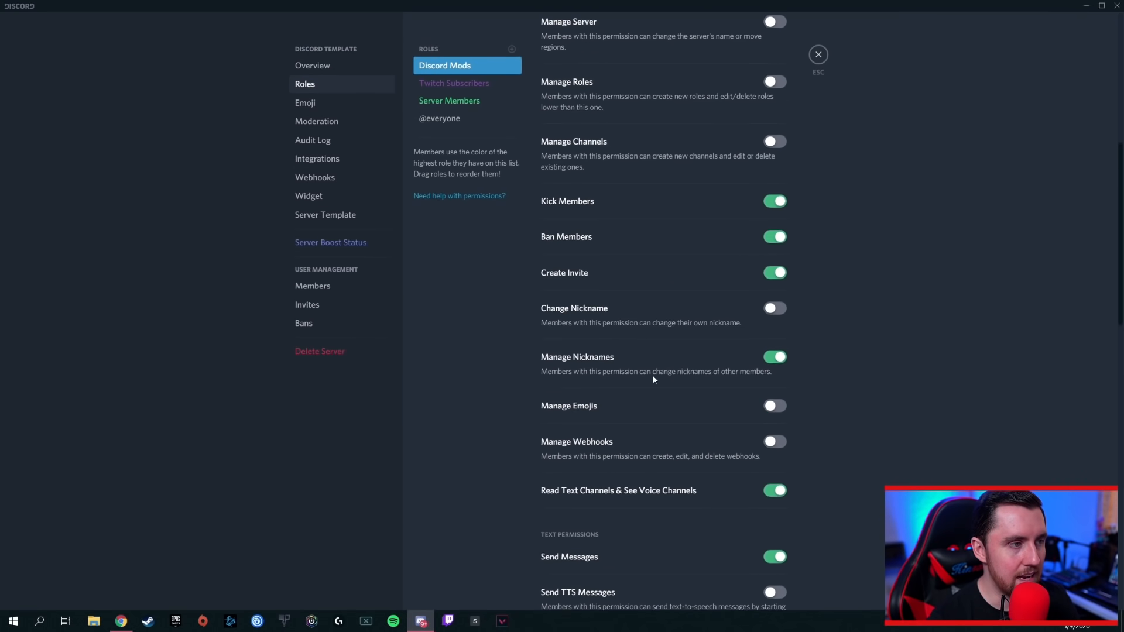
scroll(650, 370, "up", 1)
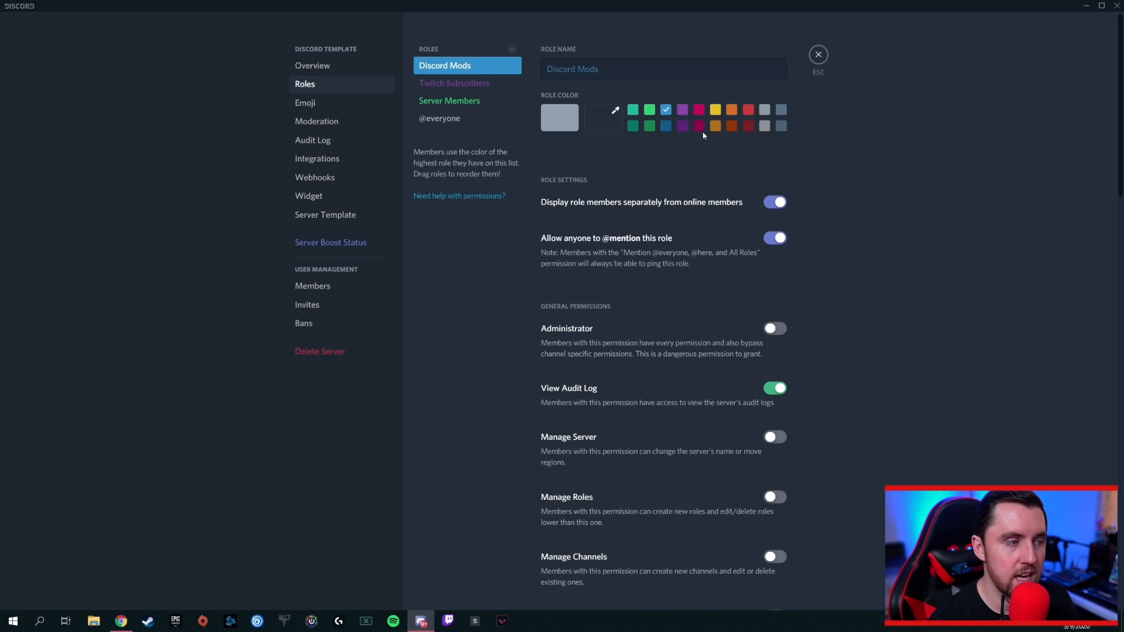
Check the Twitch Subscribers, Server Members and Discord Mods role settings, and return to the server.
left_click(450, 87)
left_click(462, 107)
left_click(464, 66)
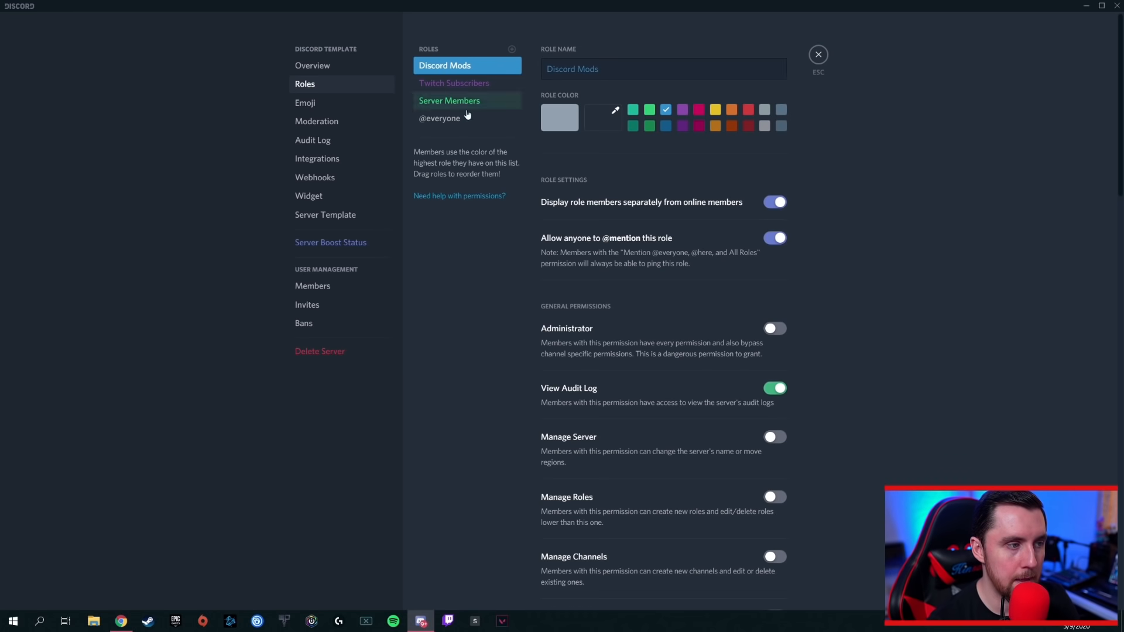
left_click(817, 56)
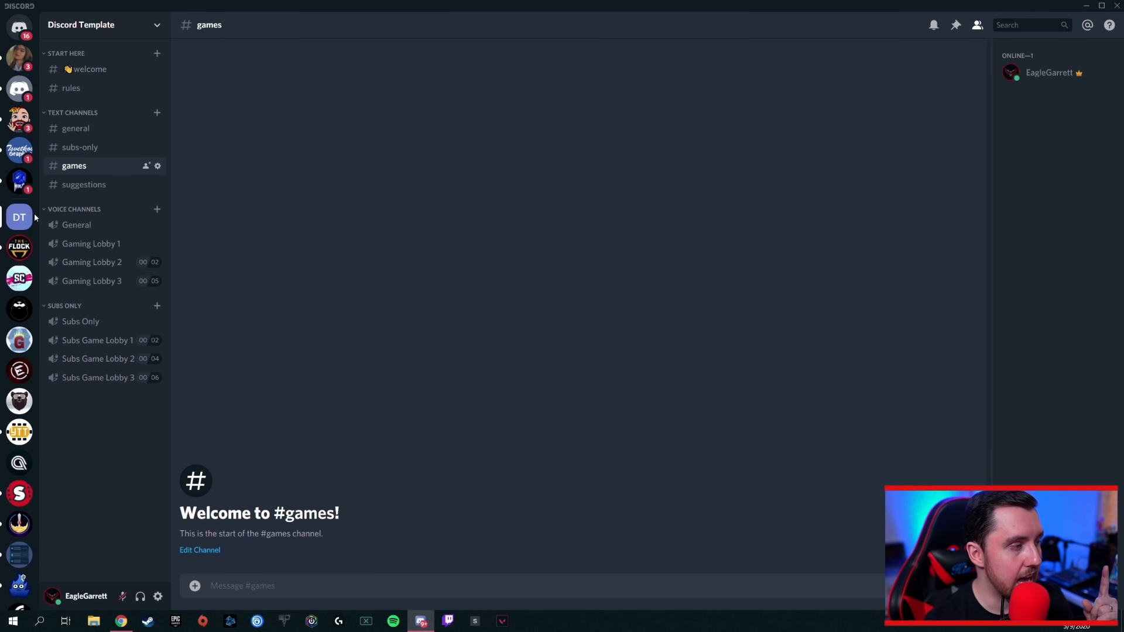
Create a server role named Owner with the custom red color #ff0000.
right_click(16, 219)
mouse_move(57, 309)
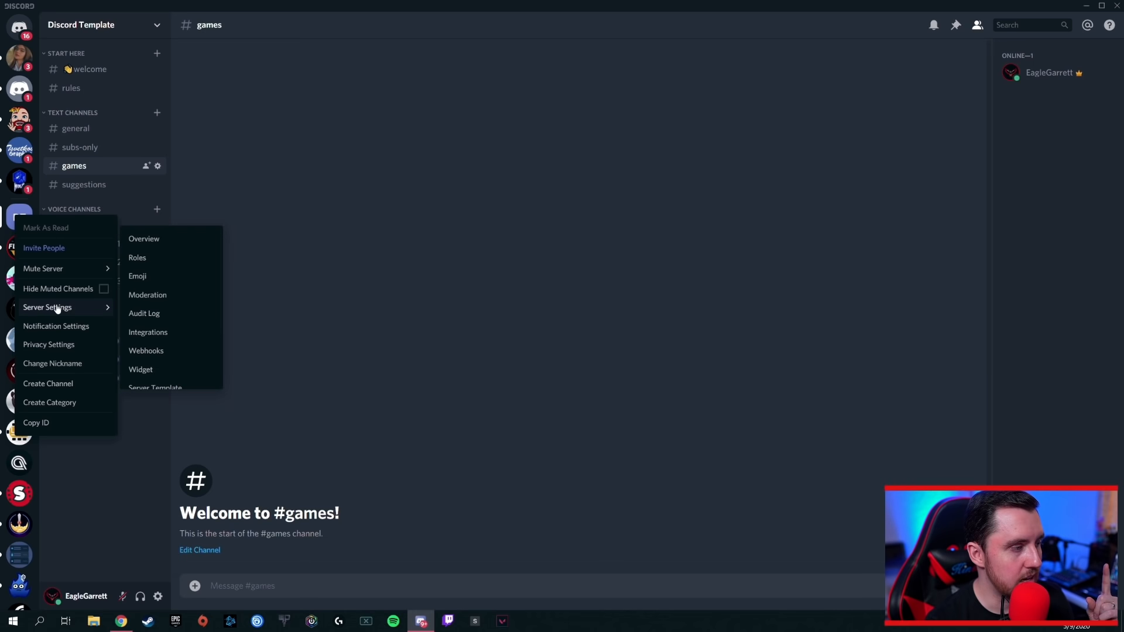
left_click(154, 260)
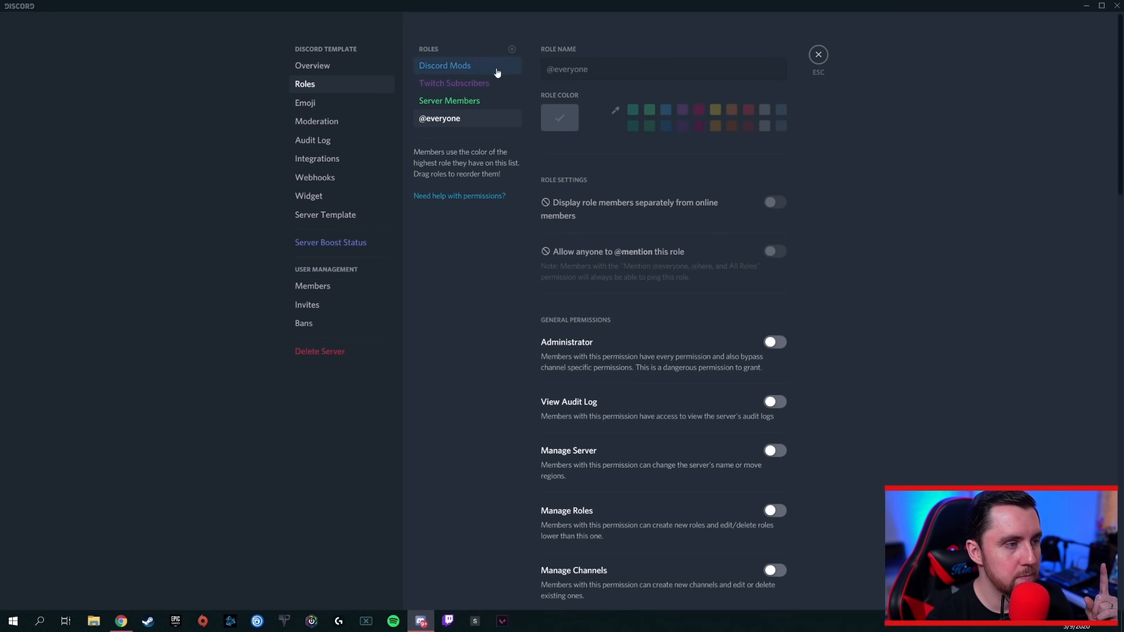
left_click(512, 50)
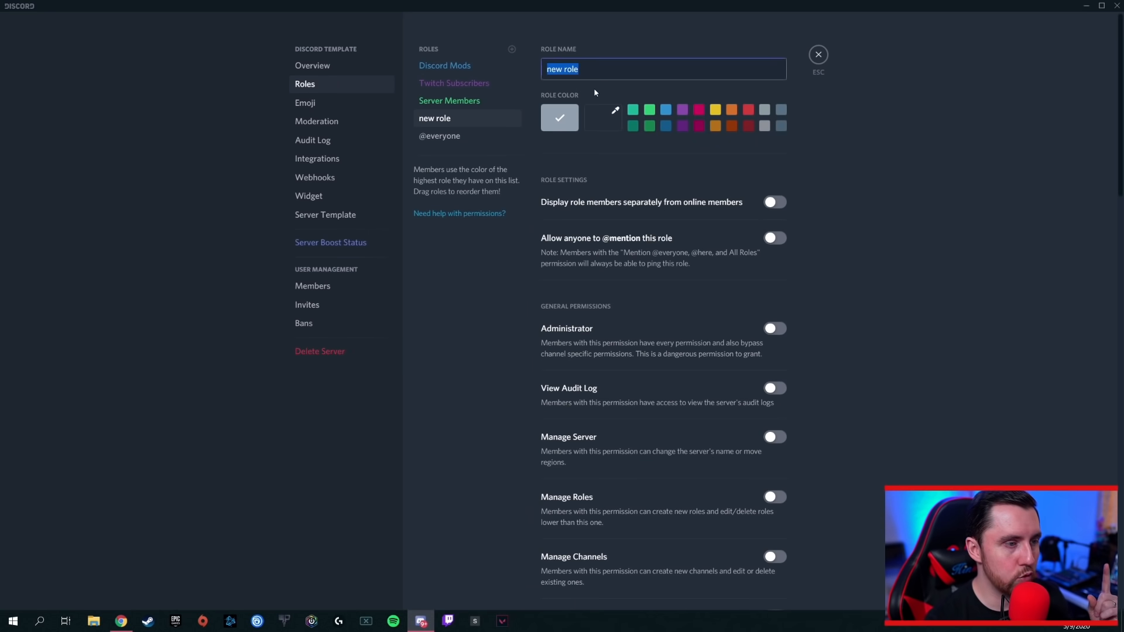
type("Owner")
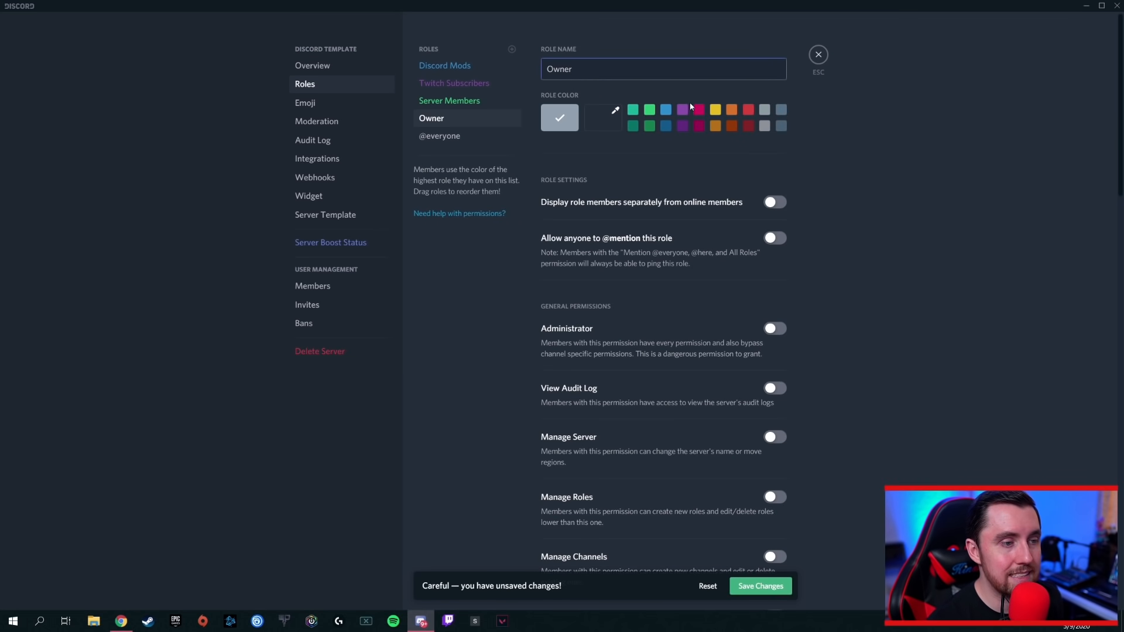
left_click(611, 119)
left_click_drag(691, 202, 736, 117)
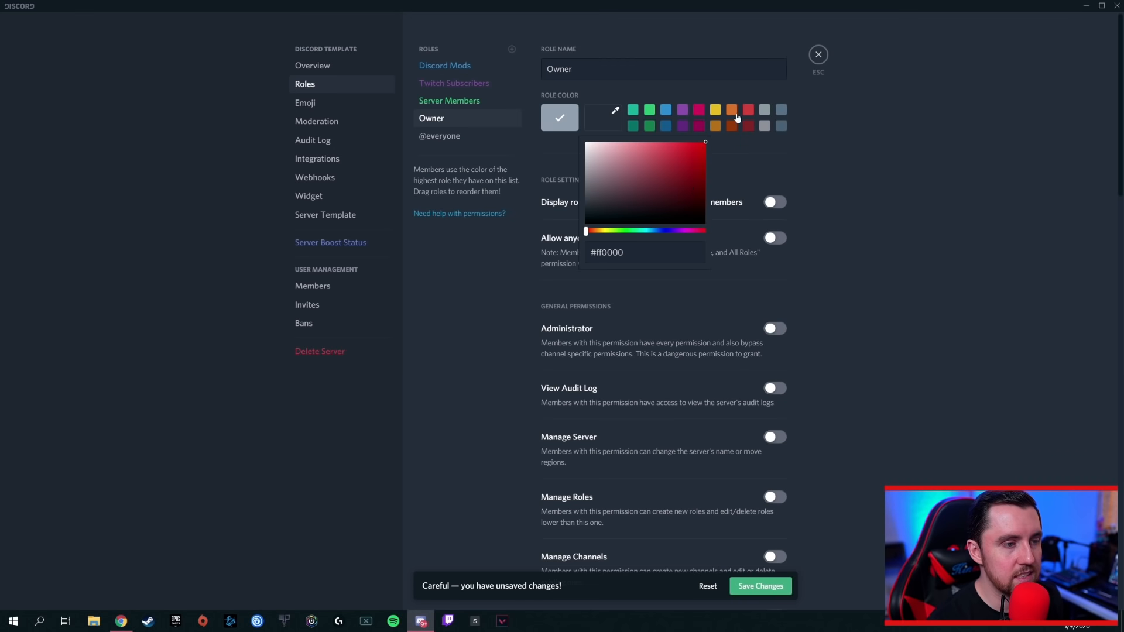
left_click(923, 145)
Place the Owner role above Discord Mods, display its members separately from online members, and save the role changes.
left_click_drag(451, 119, 452, 71)
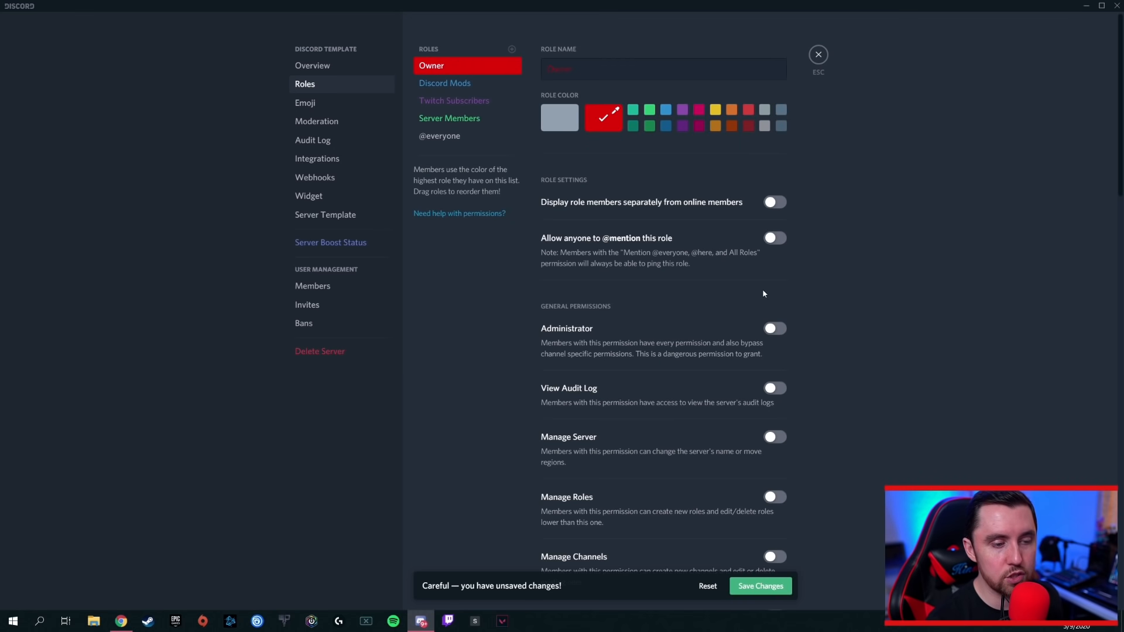
scroll(698, 270, "down", 2)
scroll(690, 378, "up", 2)
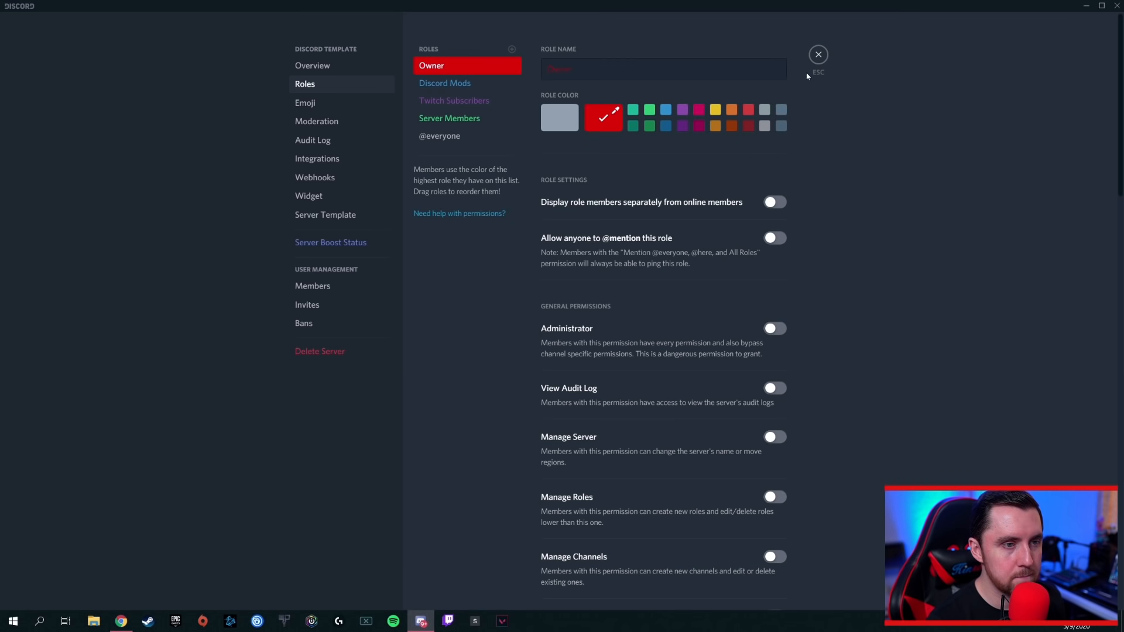
left_click(772, 203)
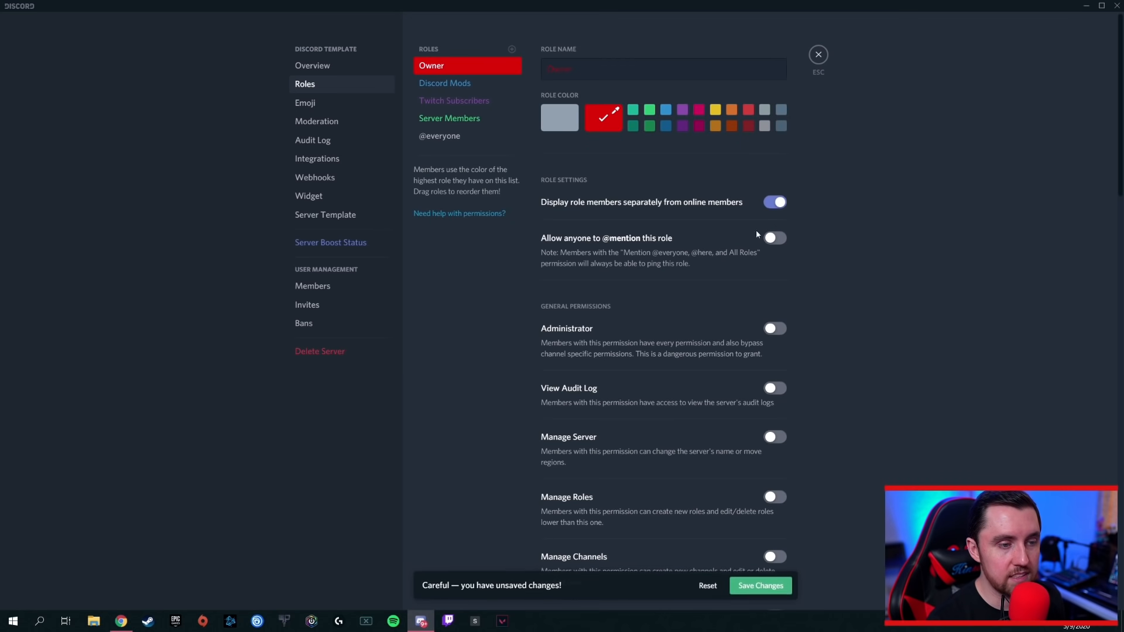
left_click(761, 586)
left_click(819, 55)
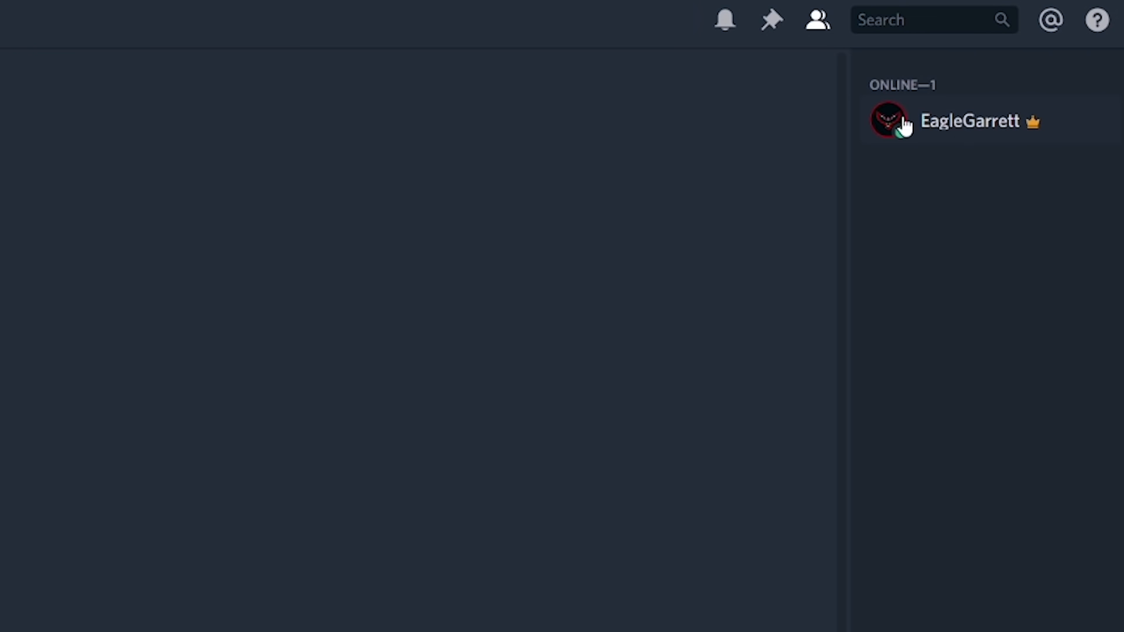
Assign the Owner role to the server owner's account in the member list.
right_click(950, 119)
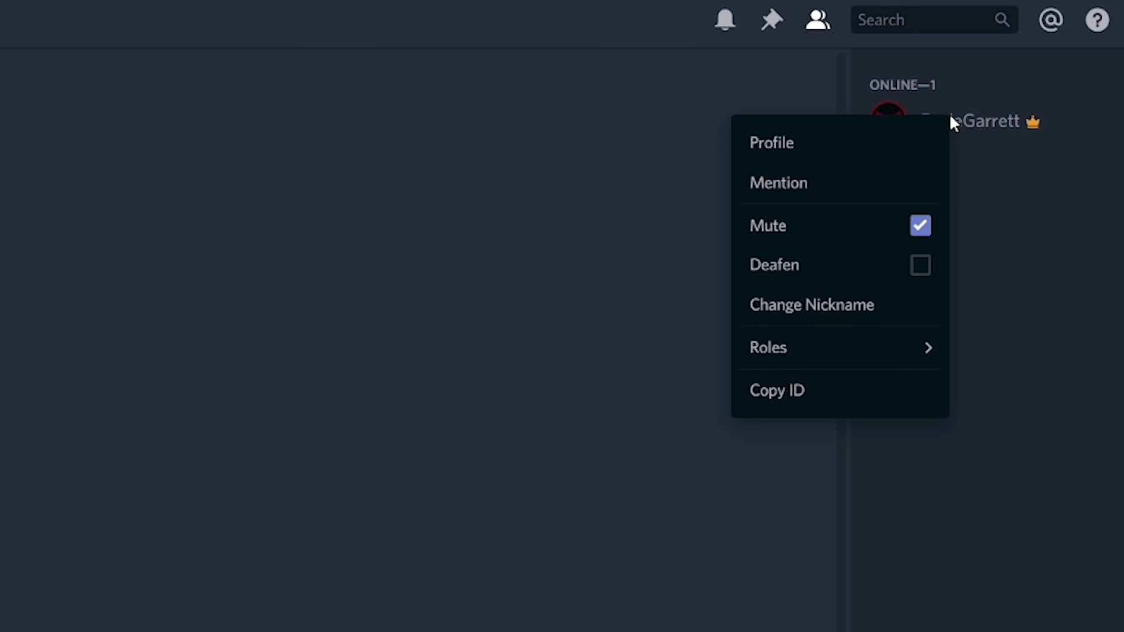
left_click(1001, 120)
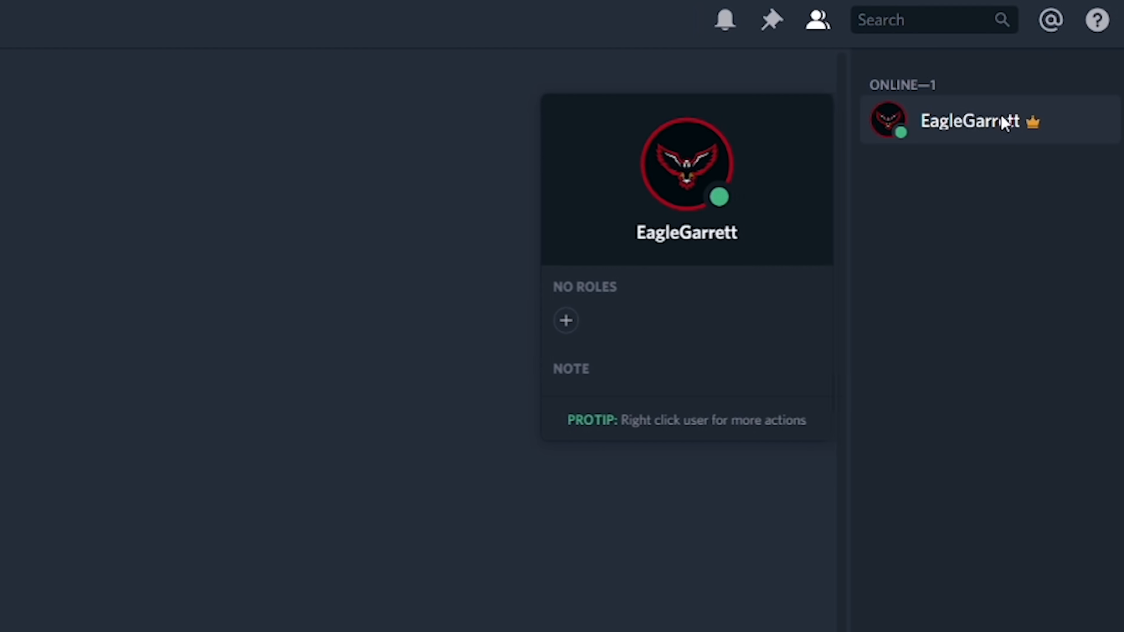
left_click(575, 323)
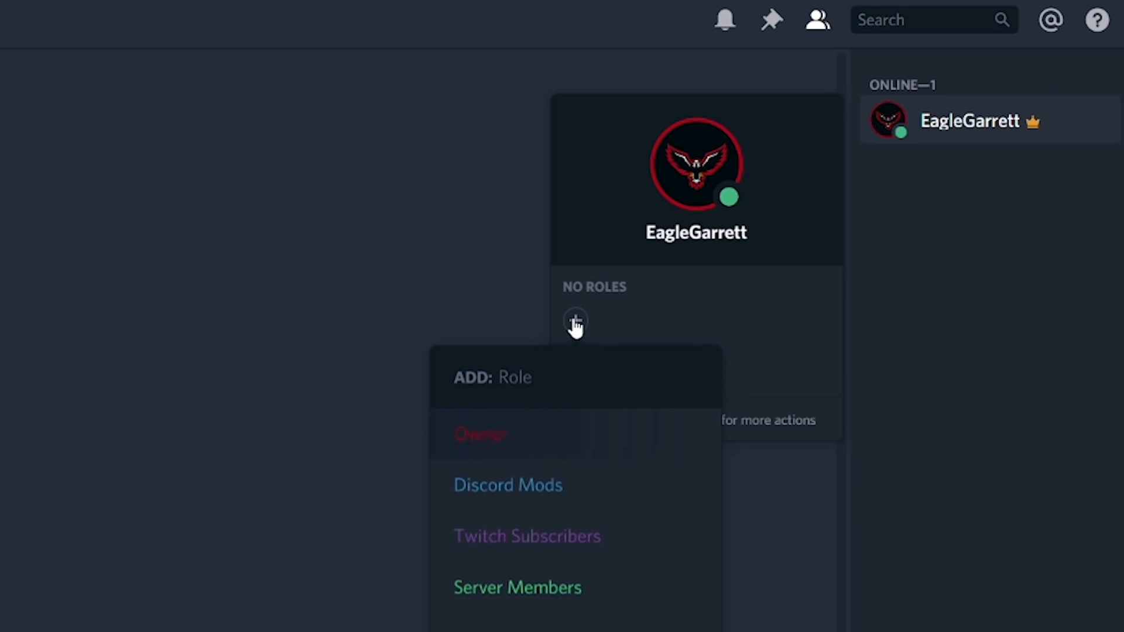
left_click(493, 439)
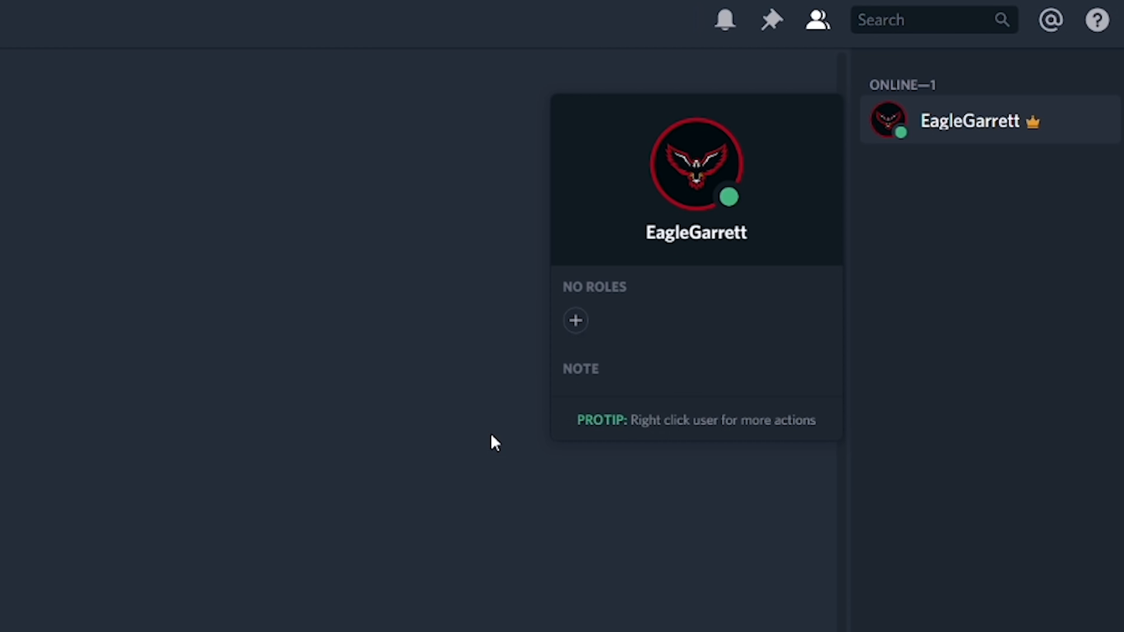
left_click(999, 371)
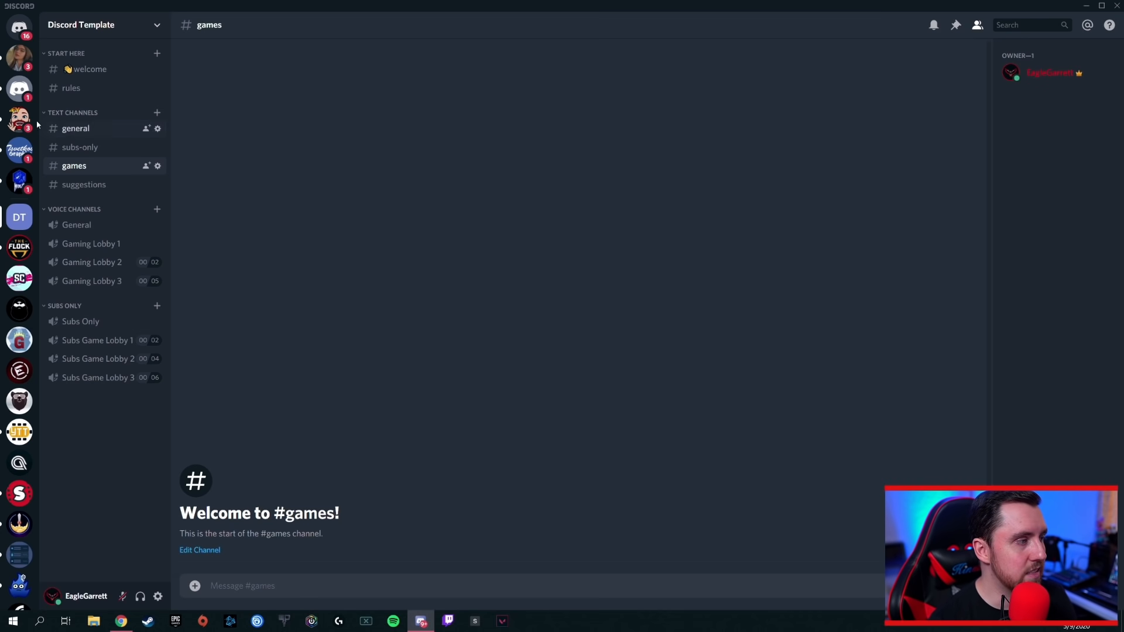
right_click(23, 229)
mouse_move(63, 312)
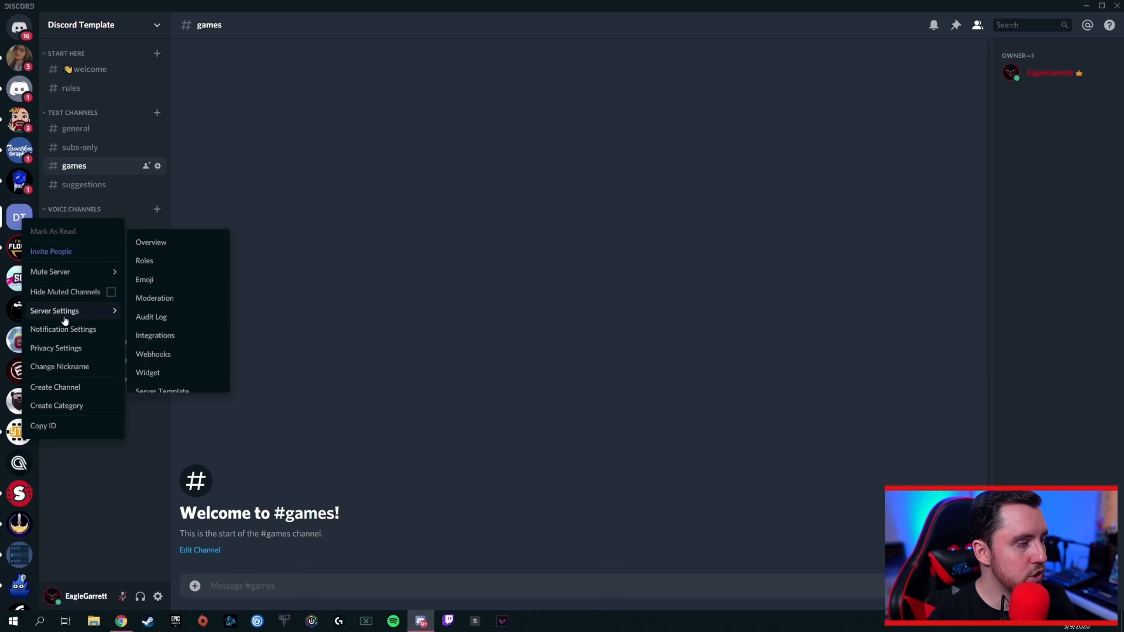
left_click(157, 262)
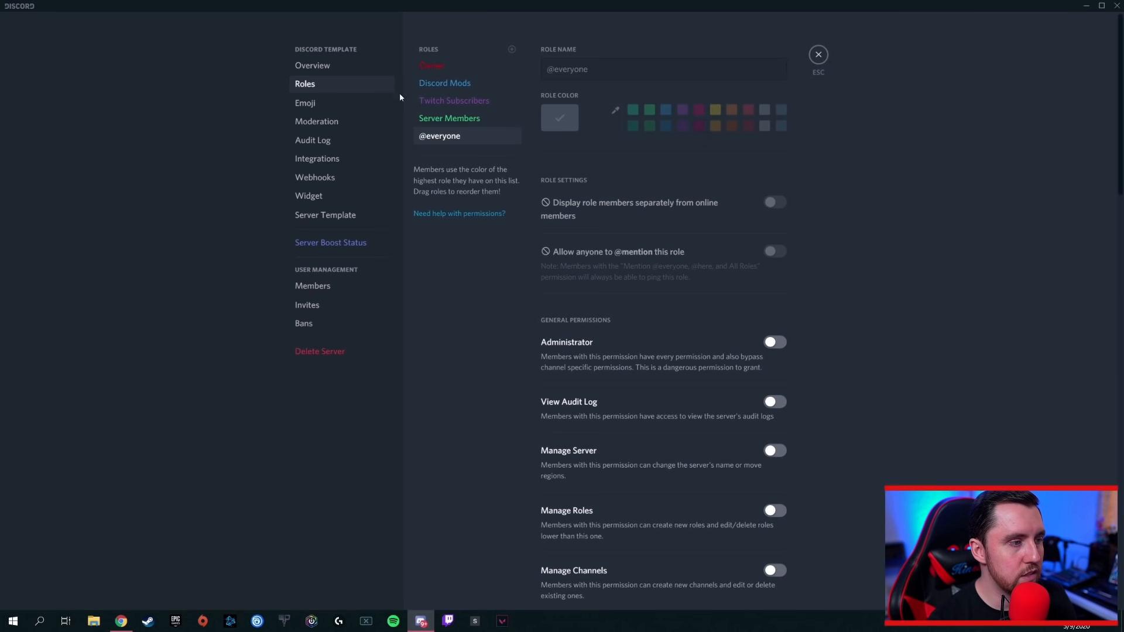
left_click(437, 65)
left_click(454, 85)
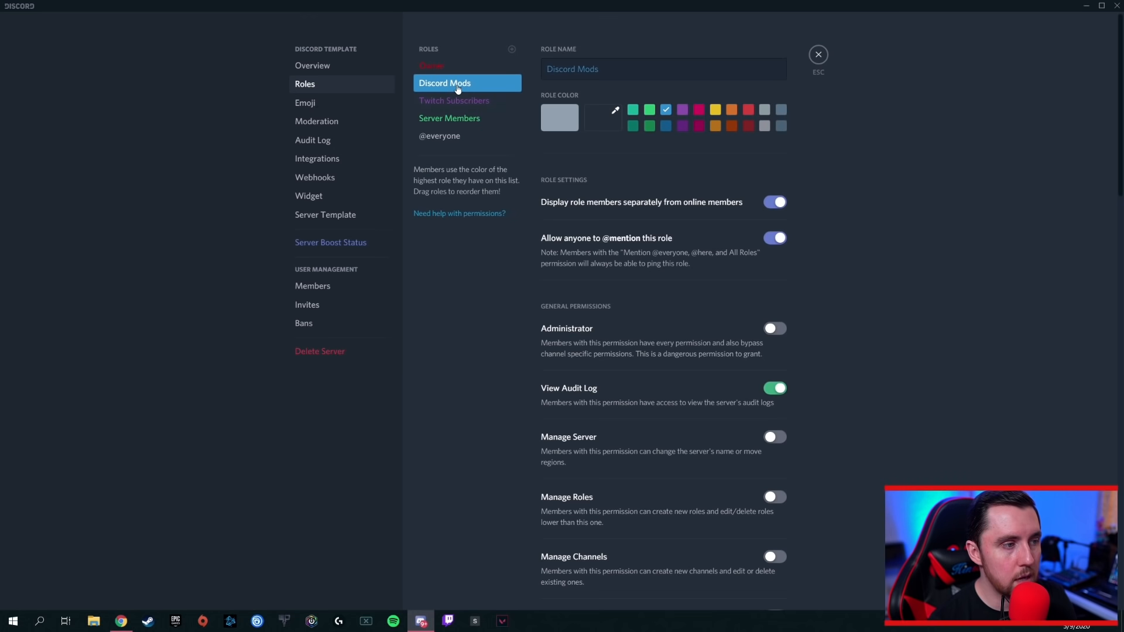
left_click(456, 103)
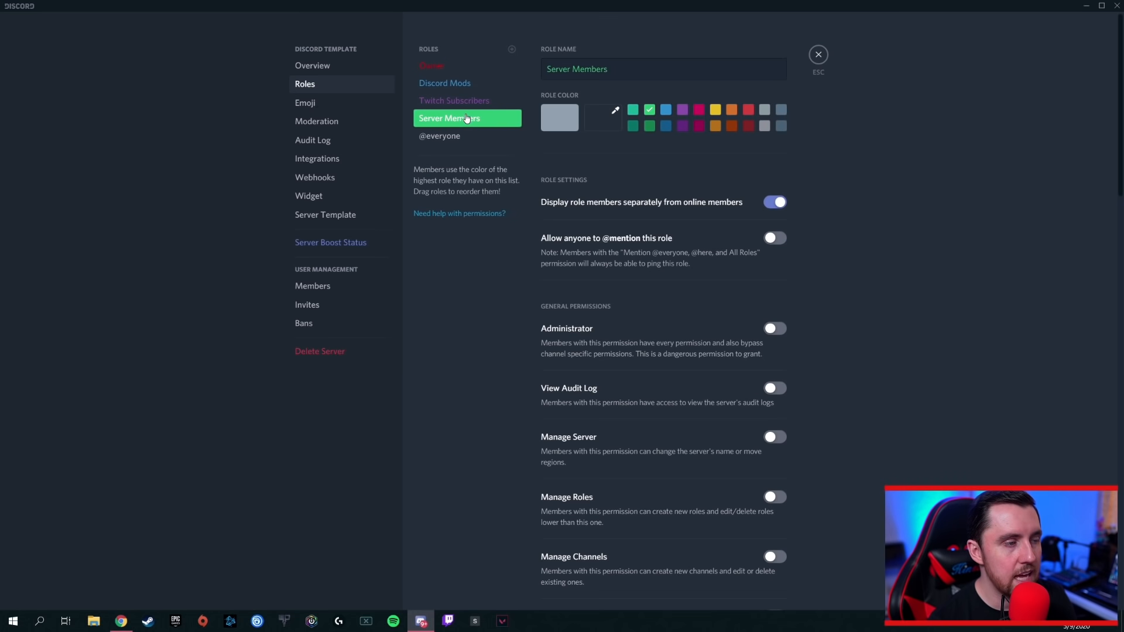
left_click(460, 138)
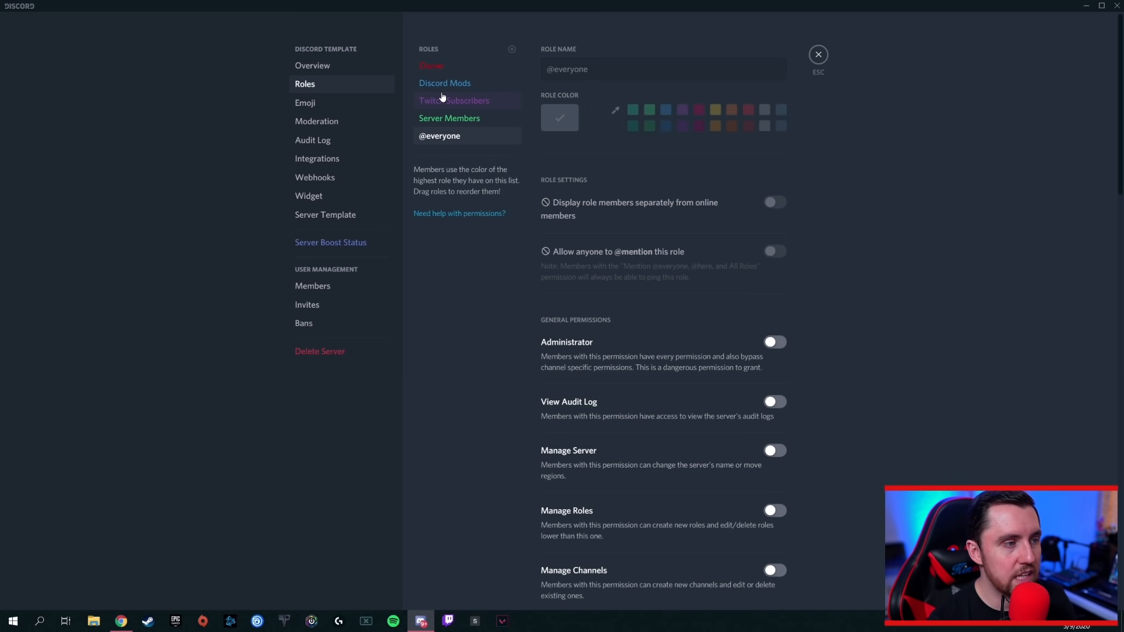
key("Escape")
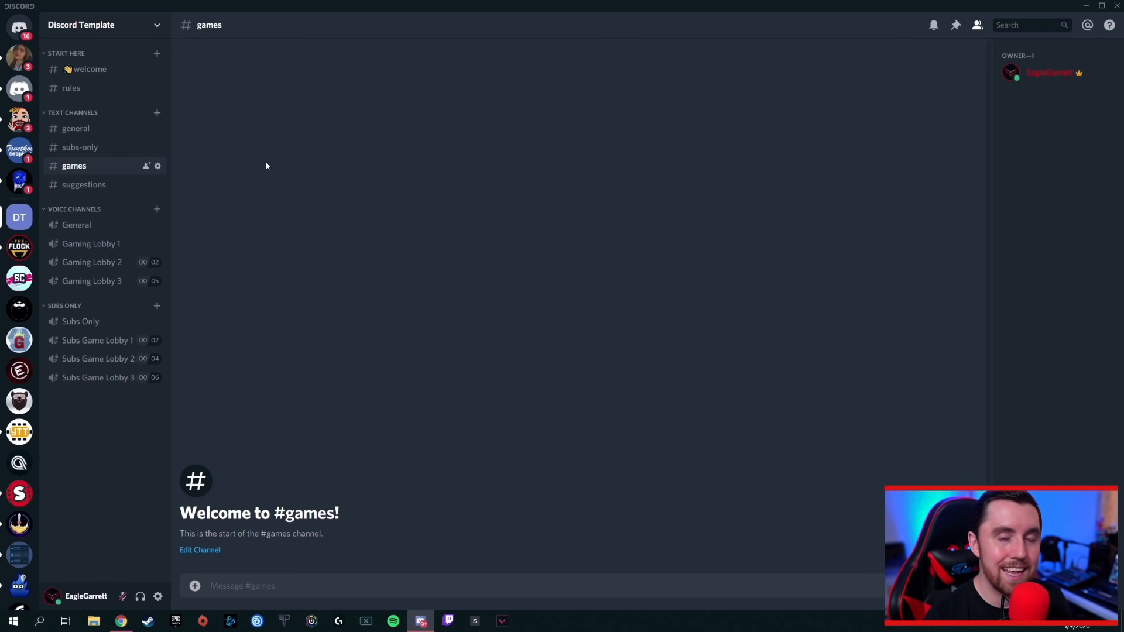
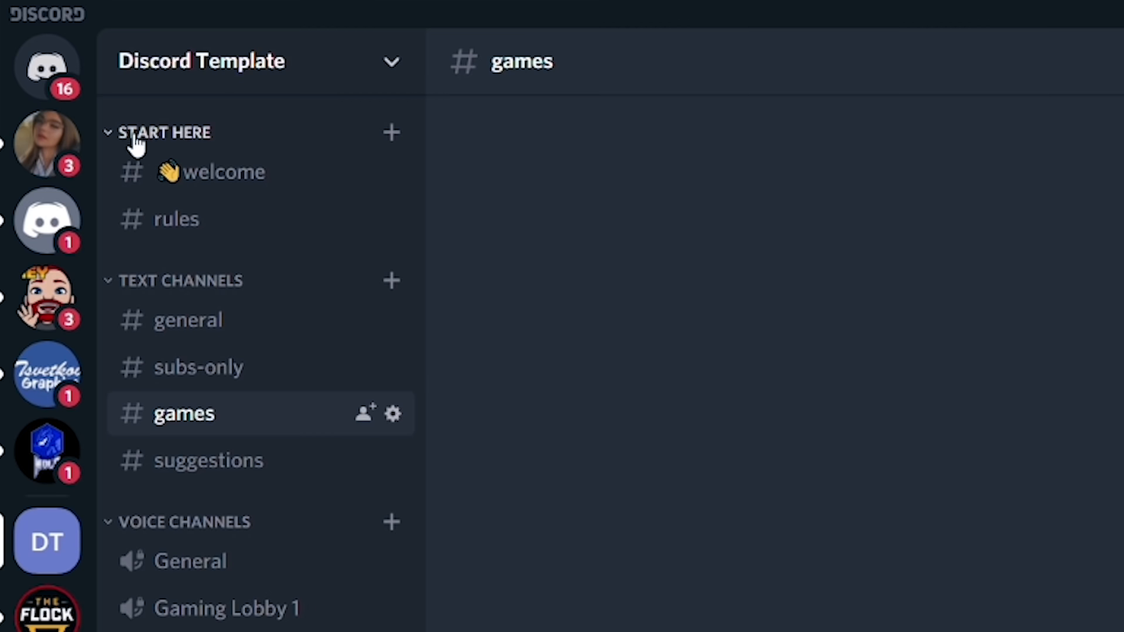
right_click(184, 138)
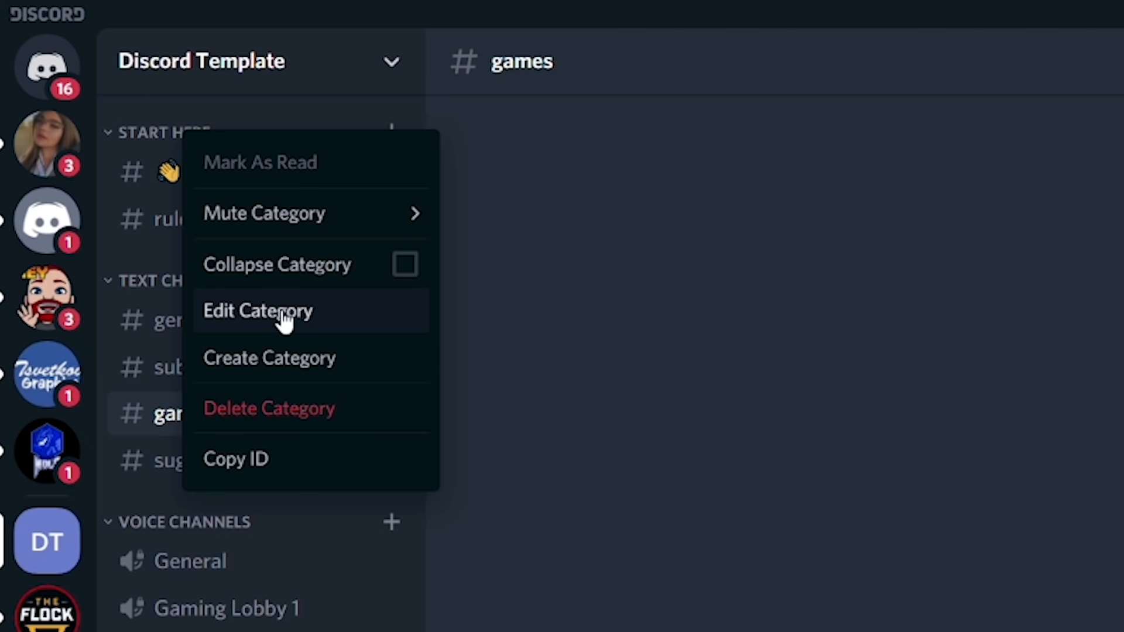
left_click(301, 319)
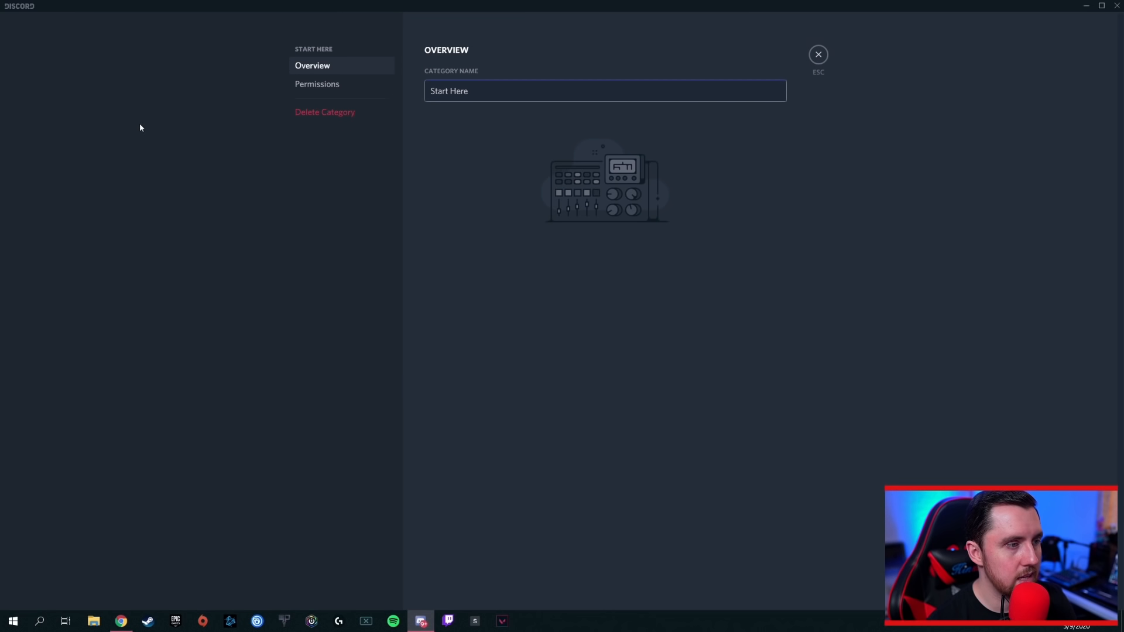
left_click(360, 87)
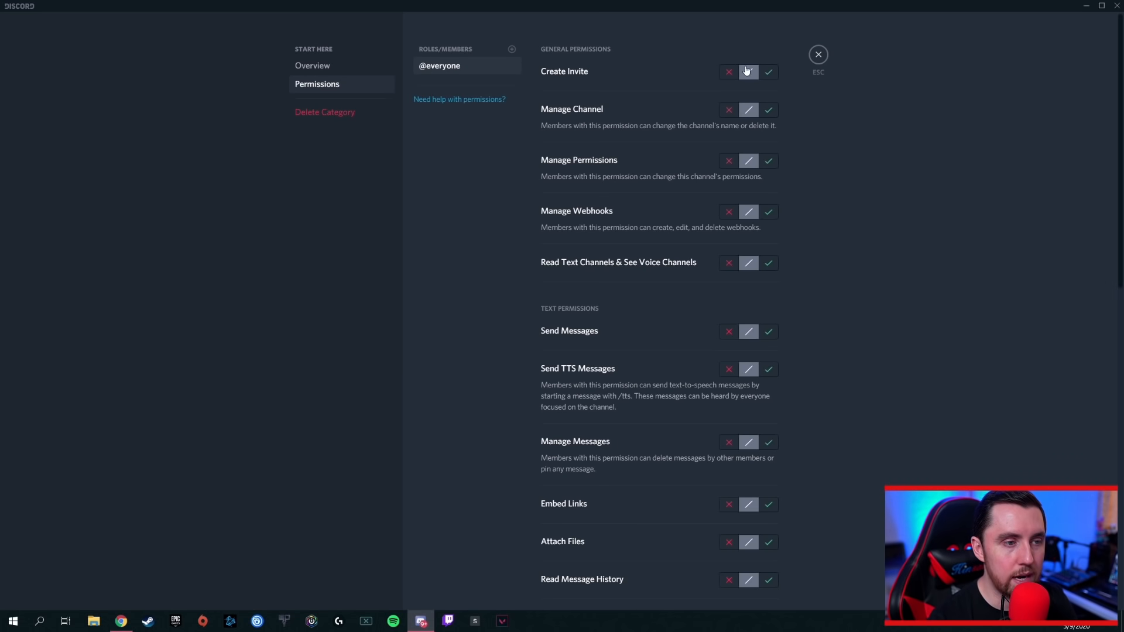
scroll(744, 271, "down", 1)
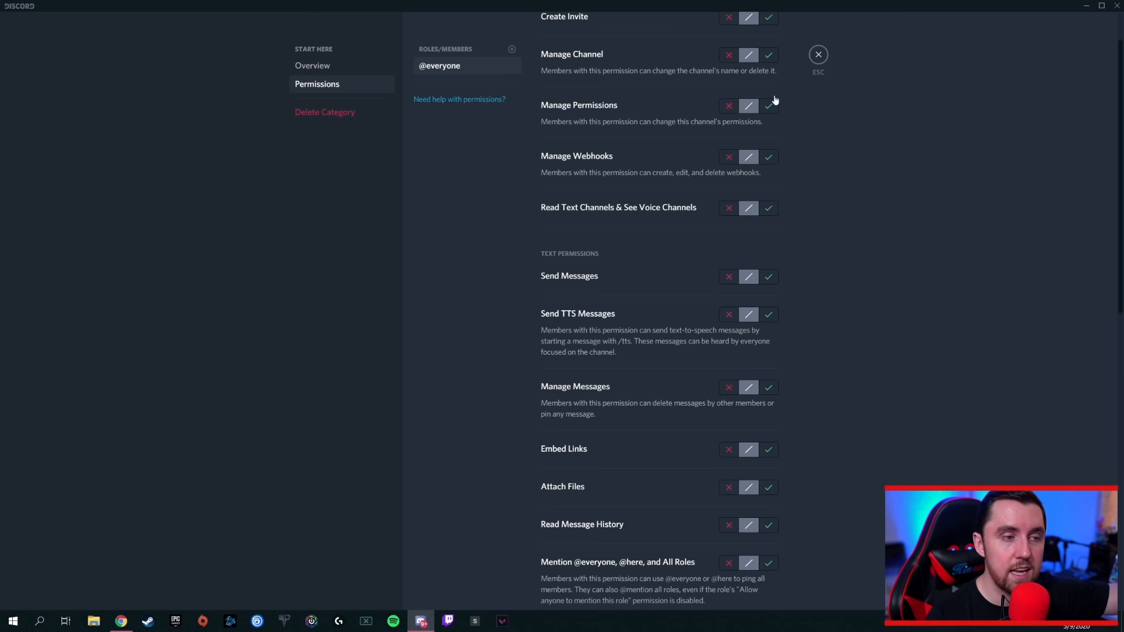
scroll(744, 157, "up", 1)
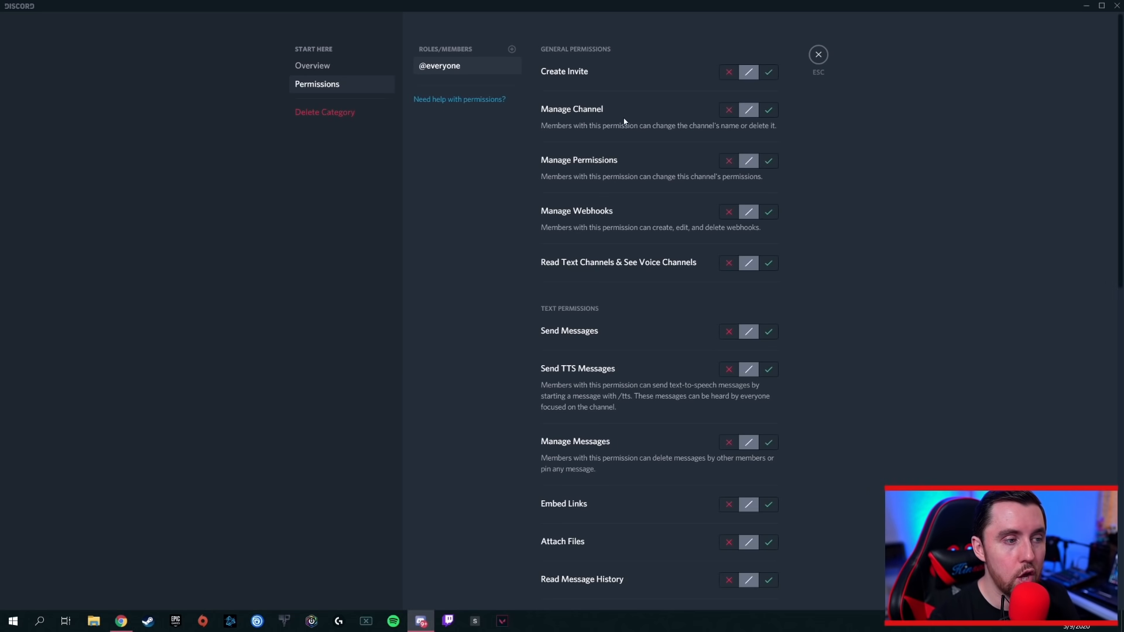
scroll(632, 117, "down", 2)
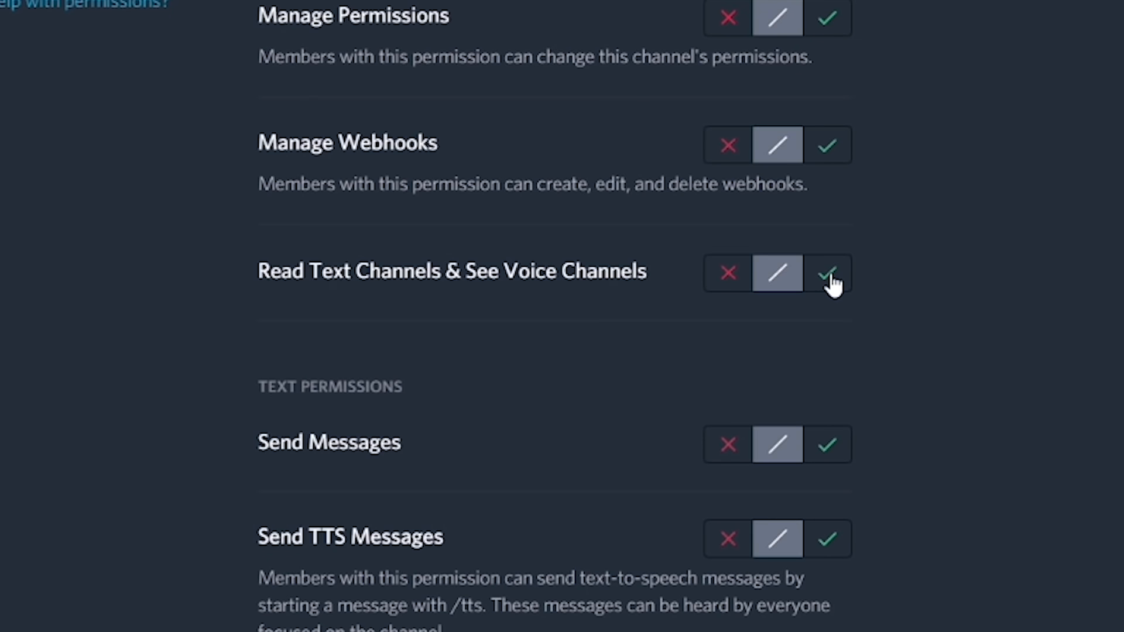
left_click(831, 282)
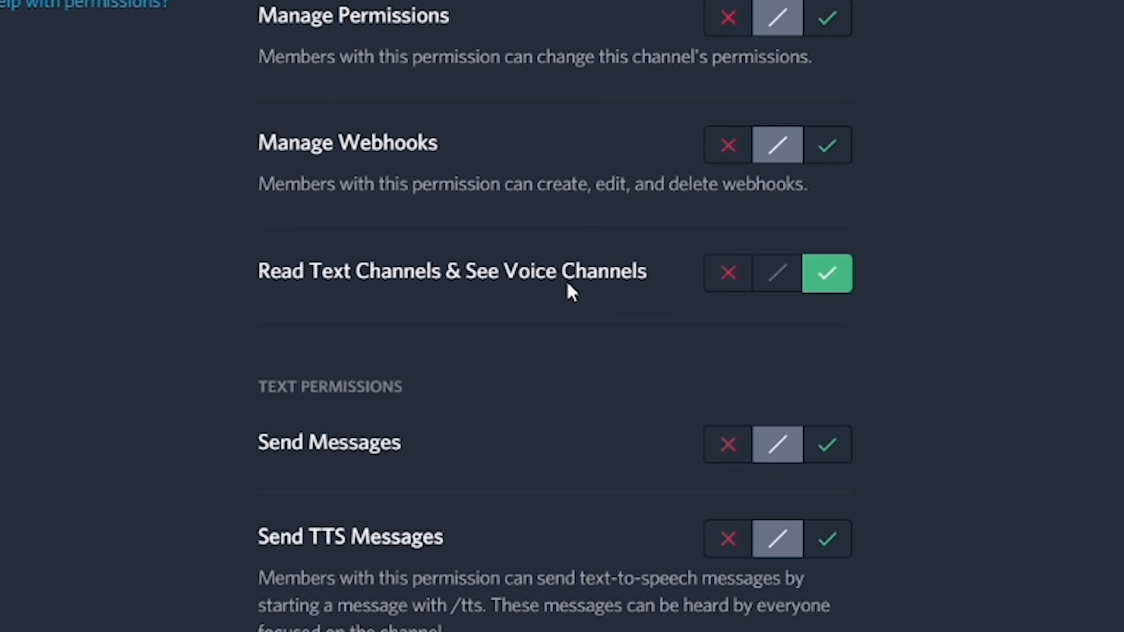
scroll(796, 211, "up", 2)
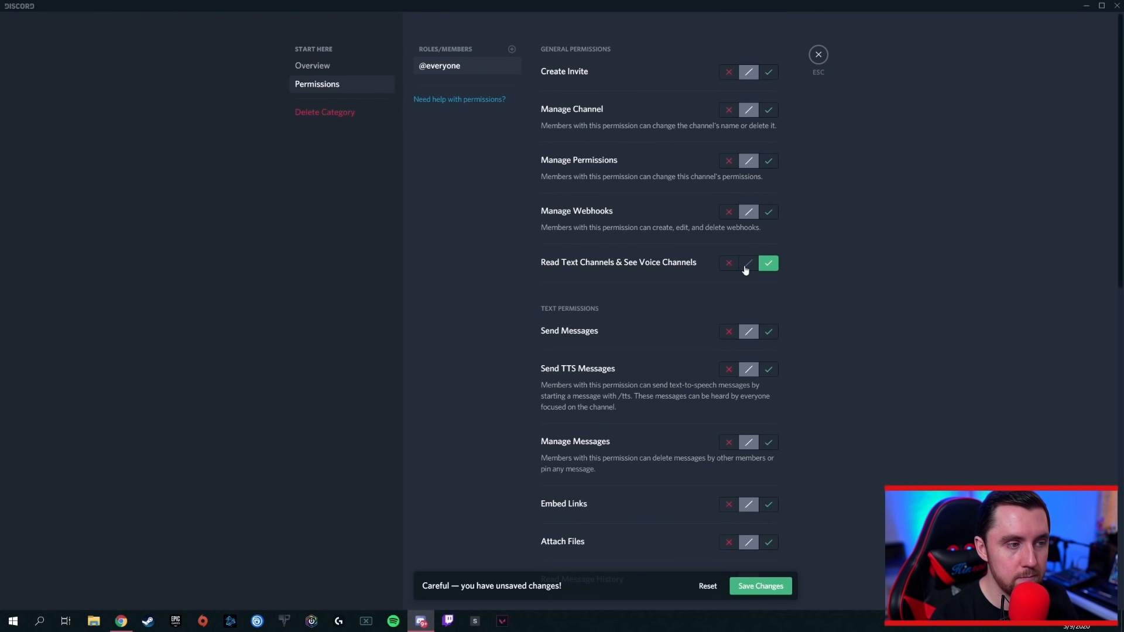
scroll(845, 245, "down", 6)
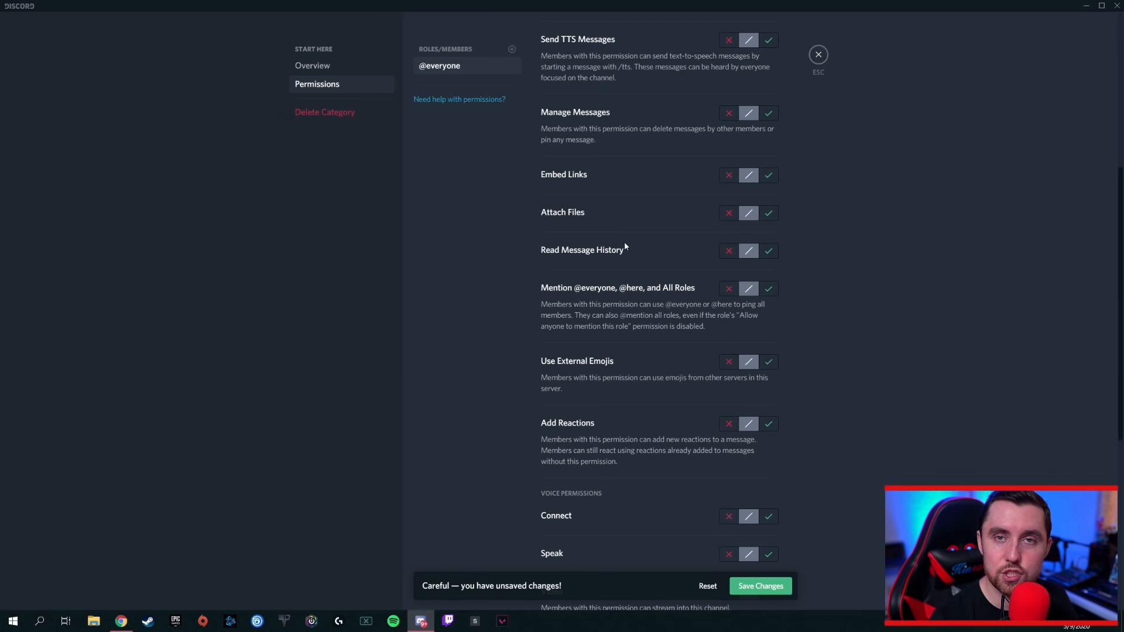
left_click(769, 251)
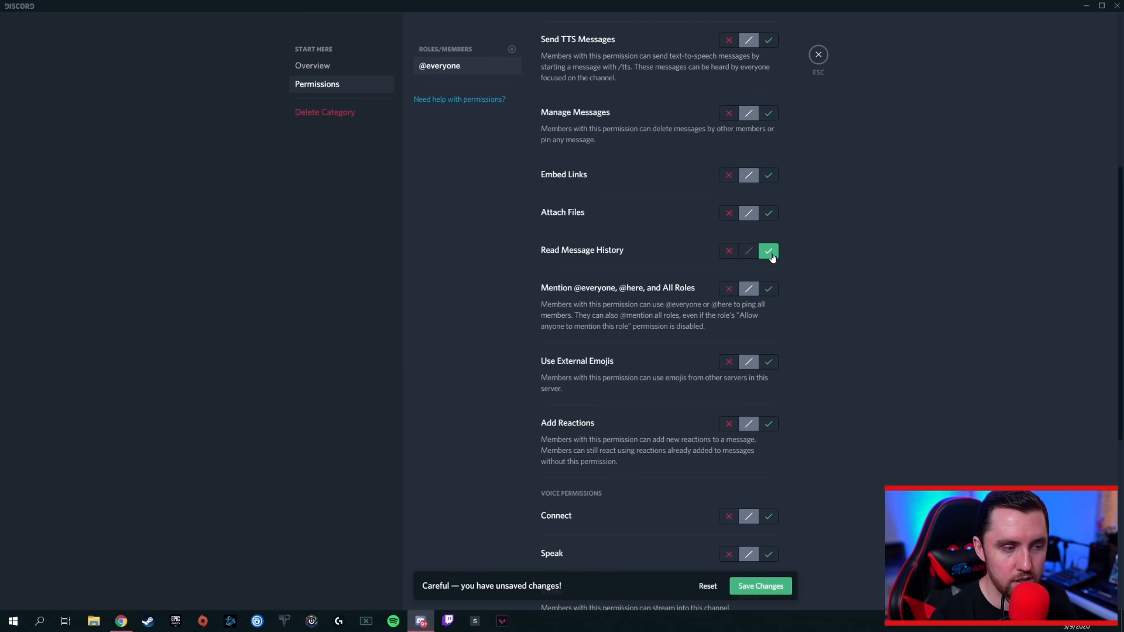
scroll(697, 169, "down", 2)
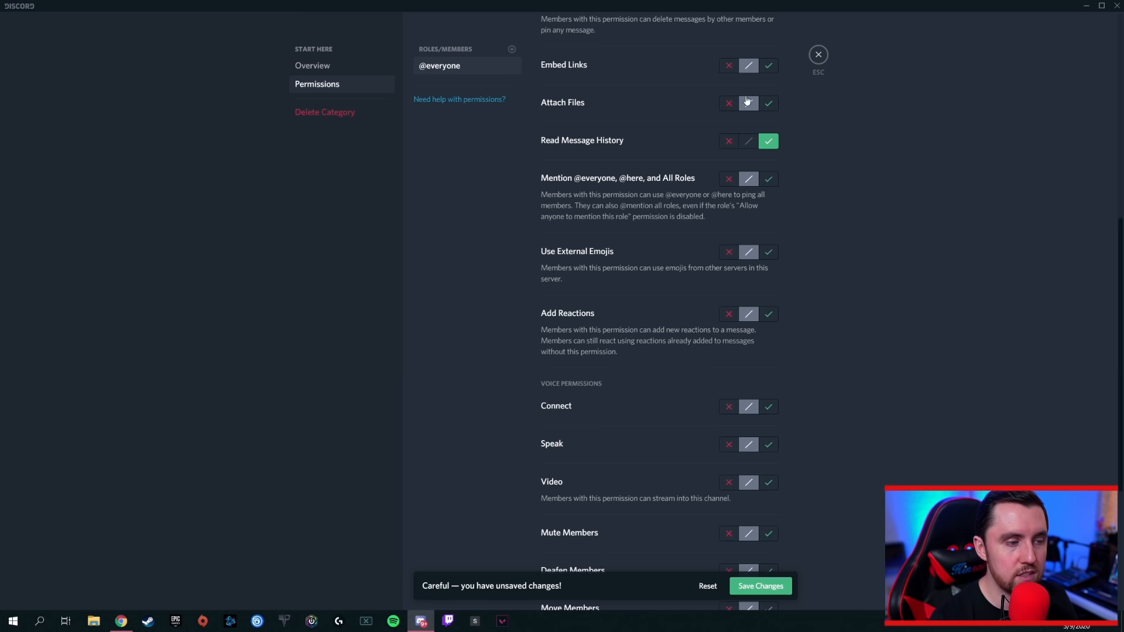
scroll(581, 305, "down", 2)
scroll(693, 285, "down", 3)
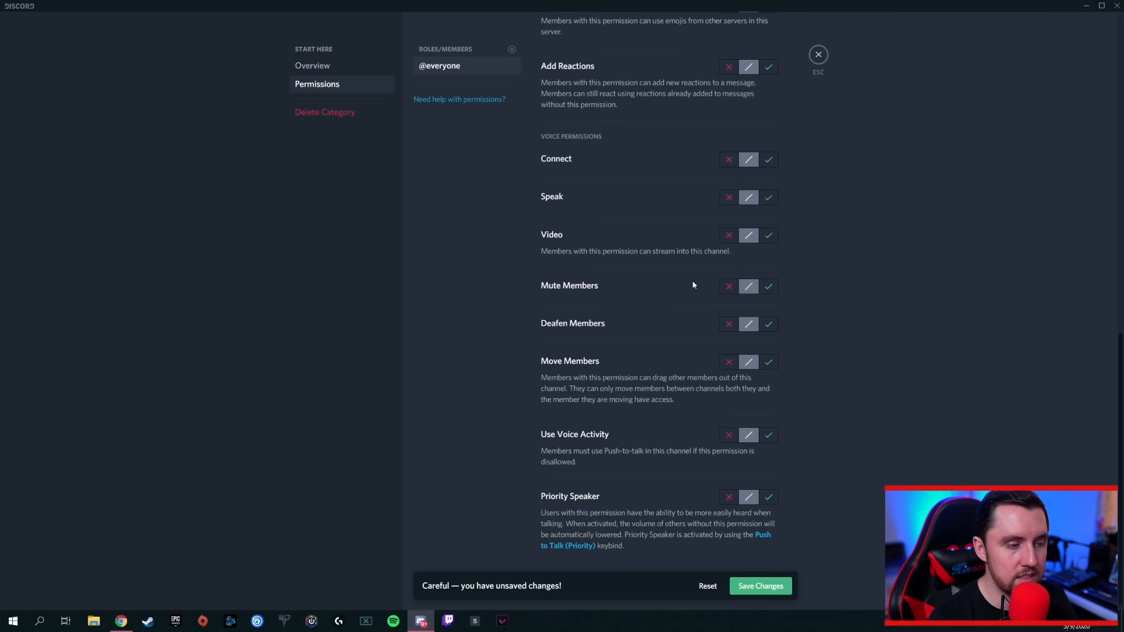
left_click(757, 590)
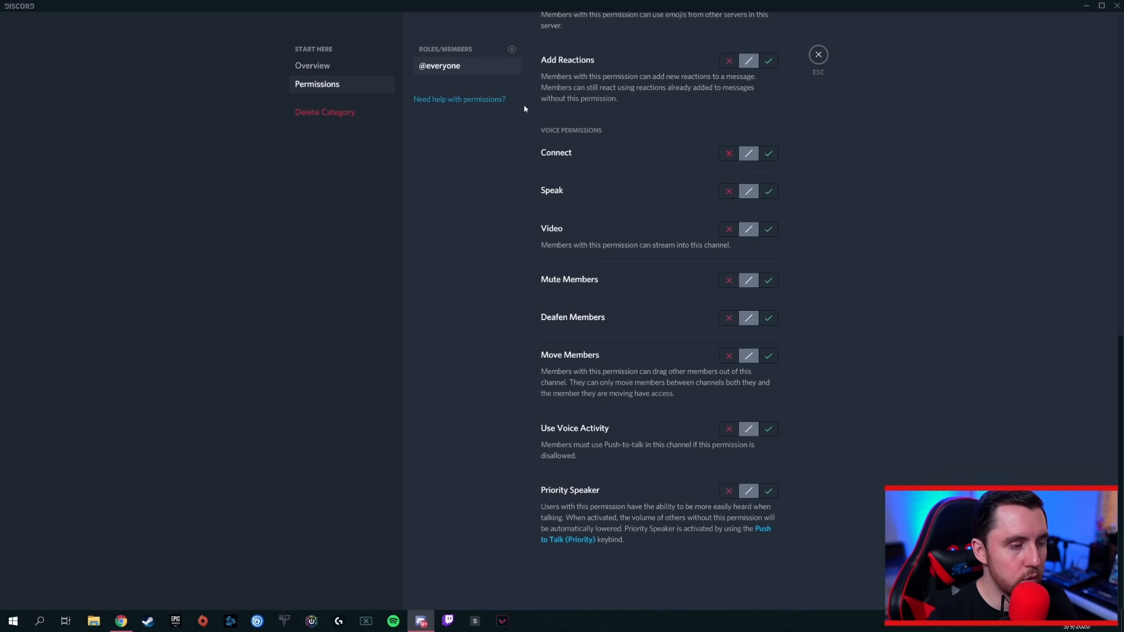
left_click(819, 57)
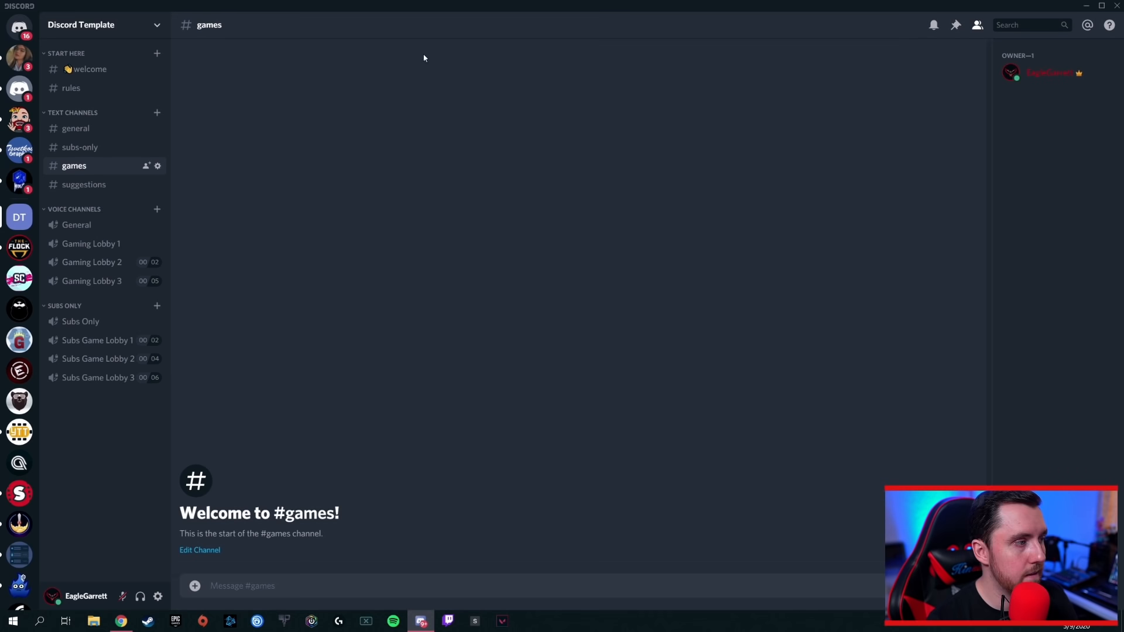
Add a check mark reaction to the server rules message in the rules channel.
left_click(87, 71)
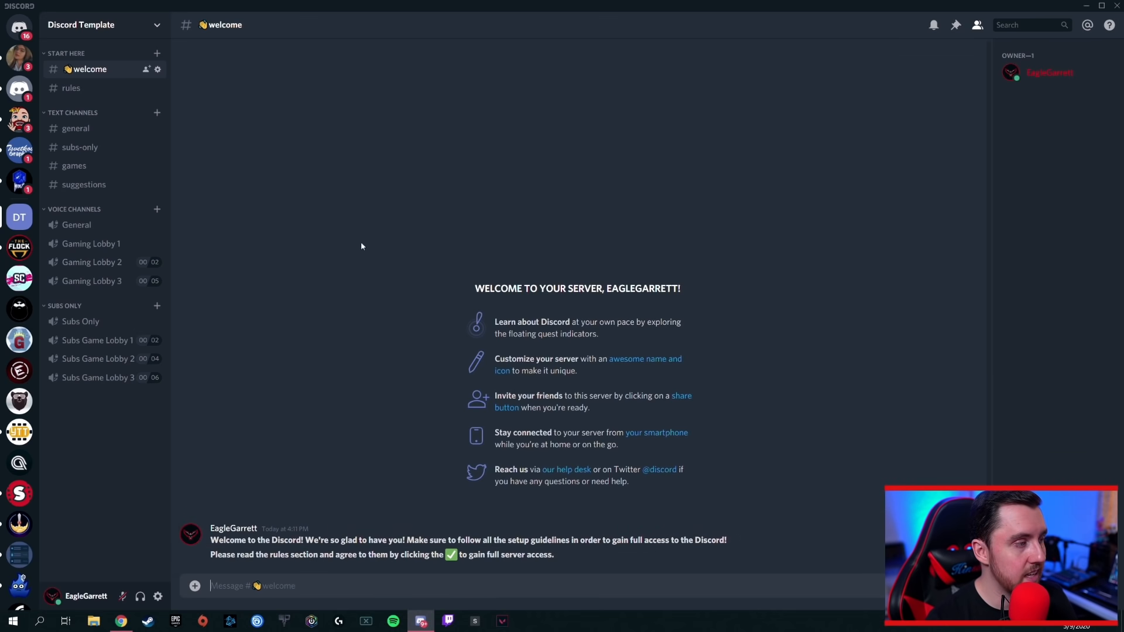
left_click(82, 90)
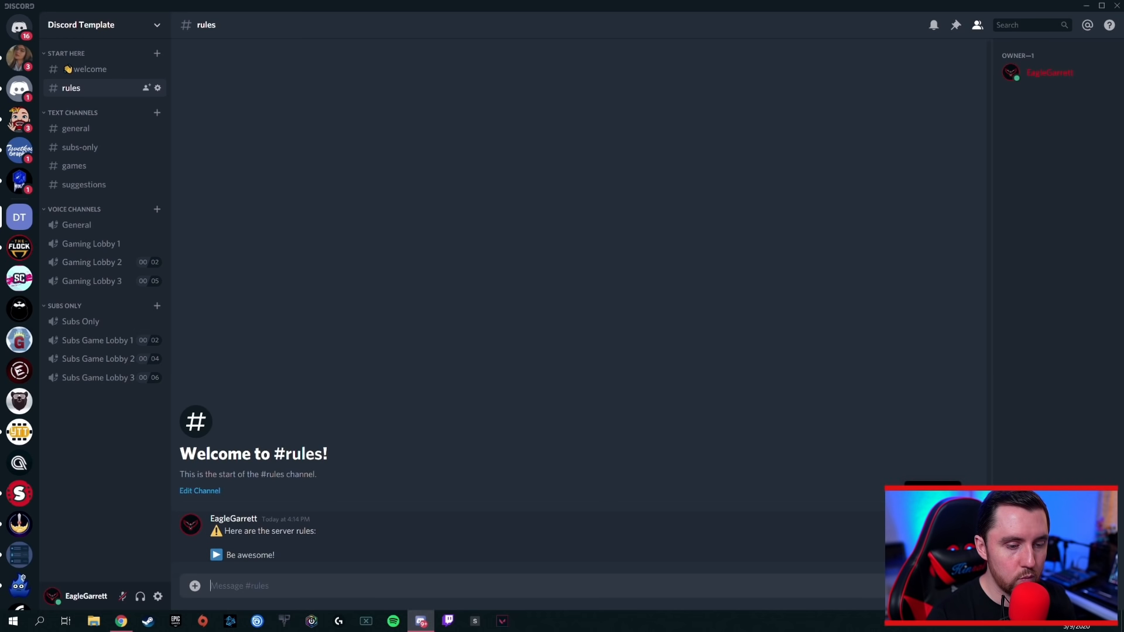
left_click(862, 498)
left_click(773, 440)
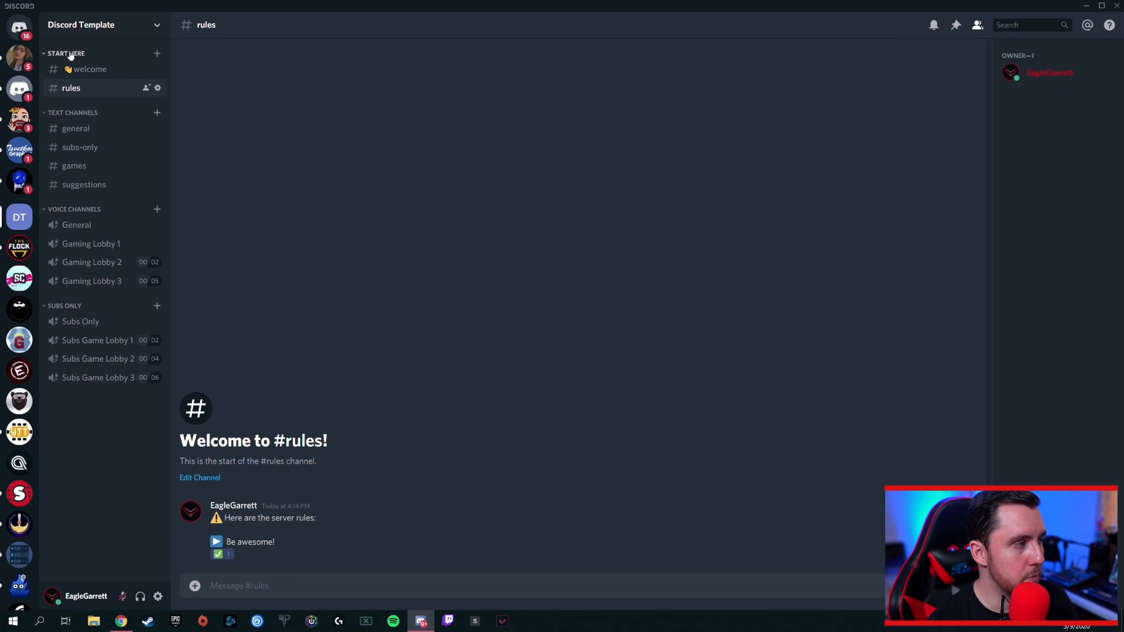
Check the welcome channel's permissions for syncing with the Start Here category, and return to the server.
right_click(98, 72)
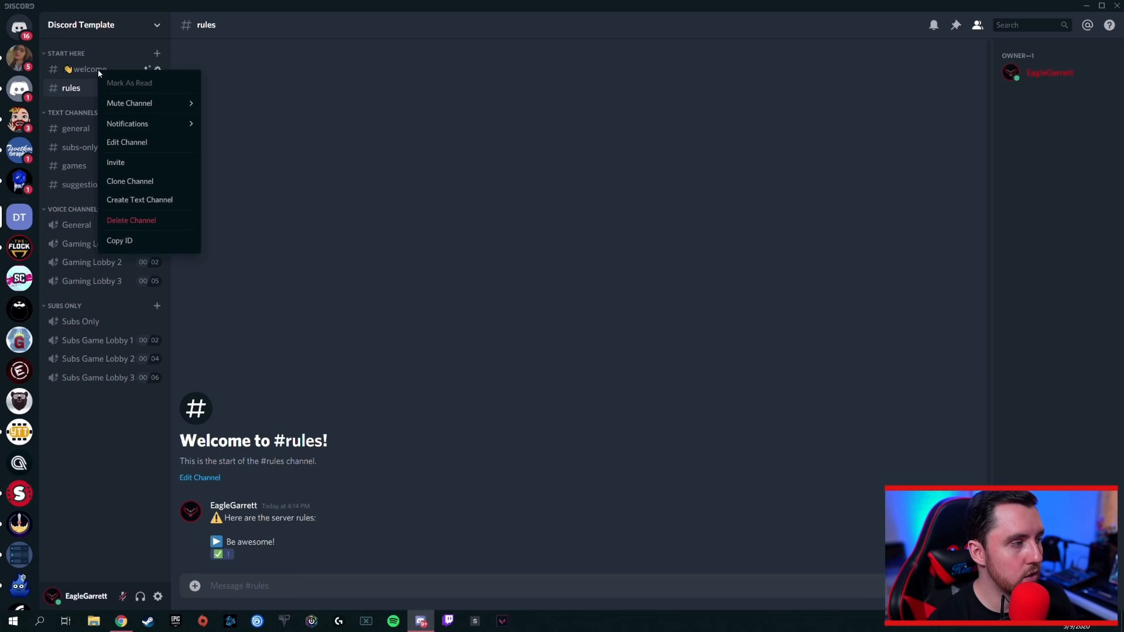
left_click(132, 143)
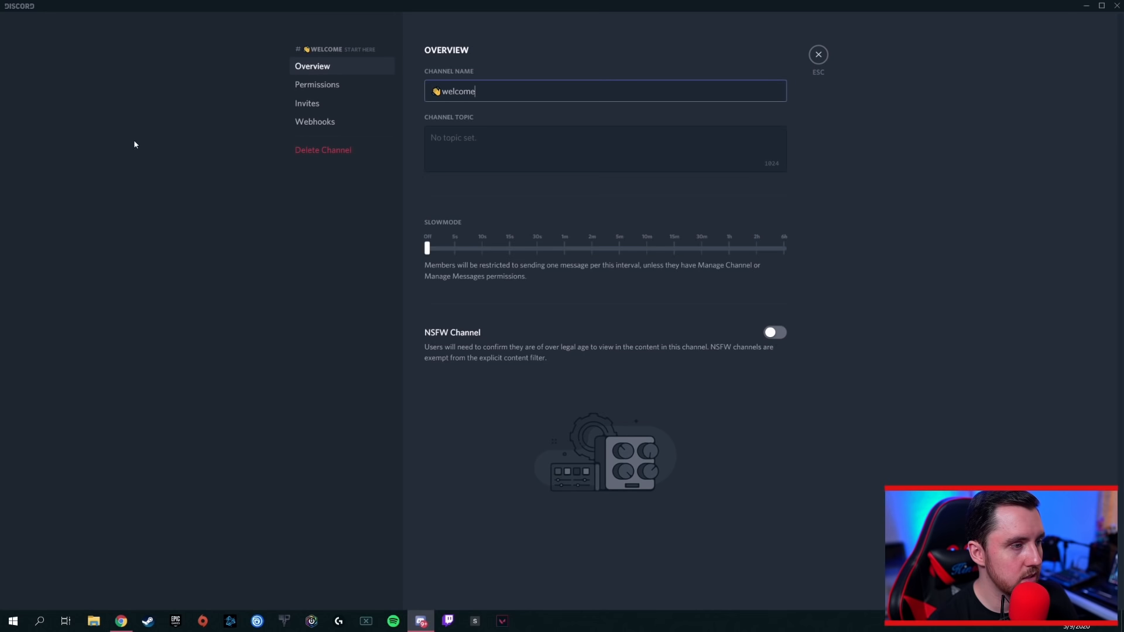
left_click(340, 88)
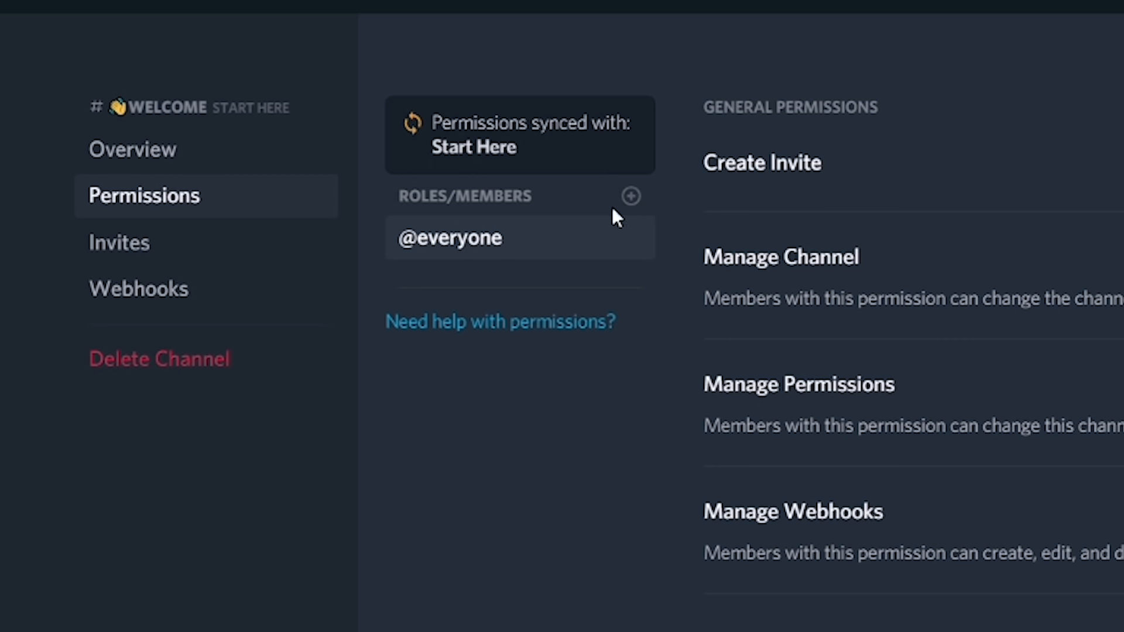
left_click(815, 50)
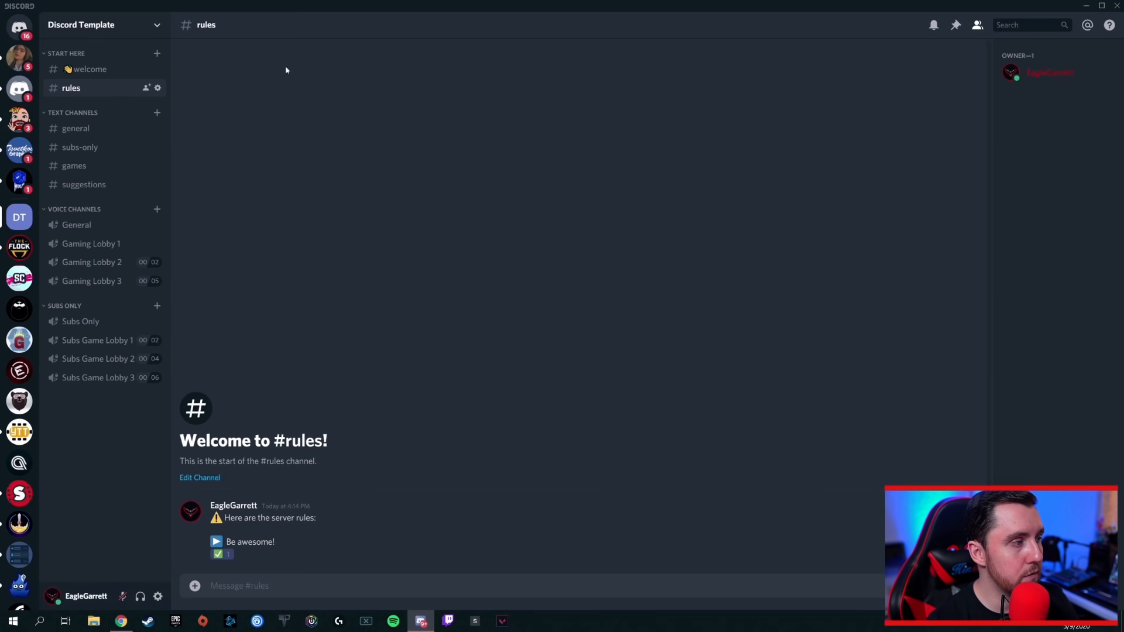
Add the Discord Mods role to the rules channel's permissions.
right_click(94, 70)
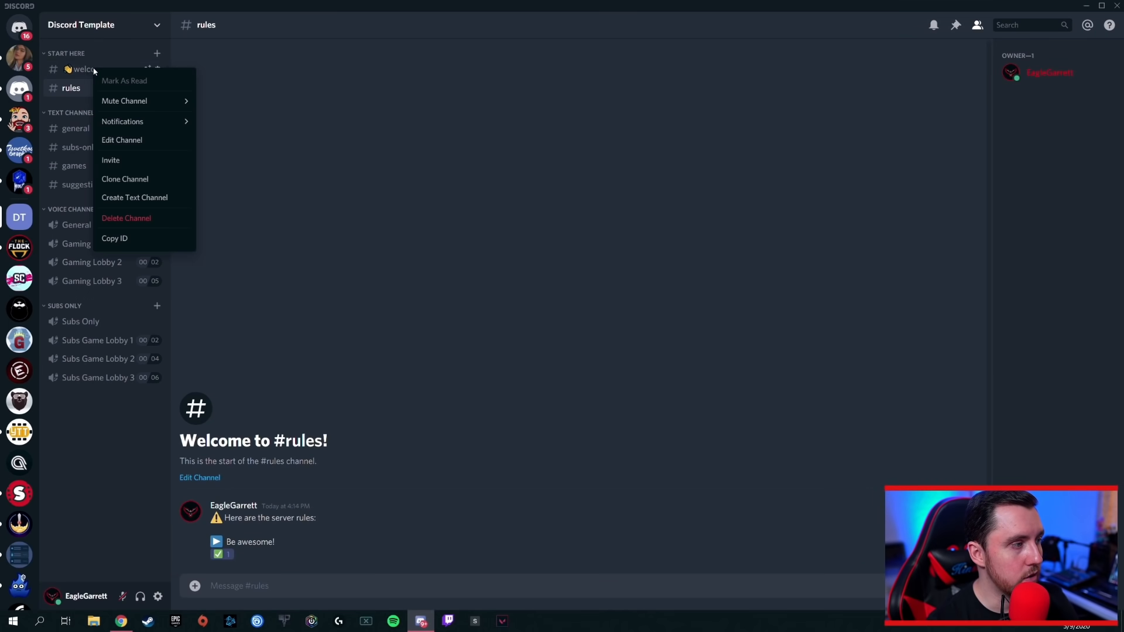
right_click(67, 89)
left_click(100, 159)
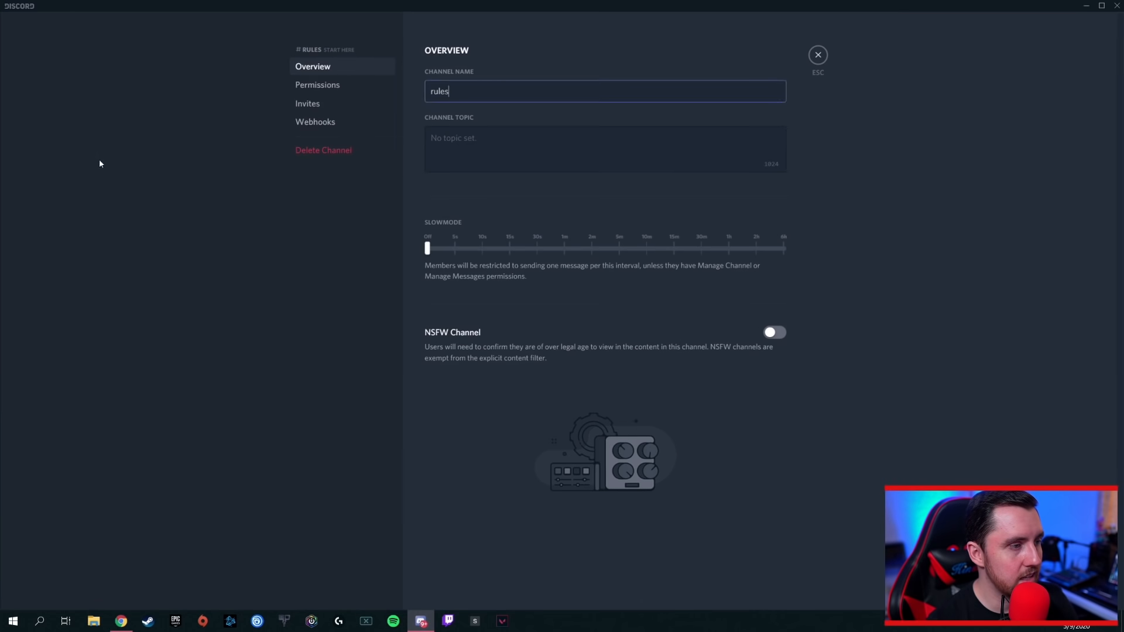
left_click(322, 87)
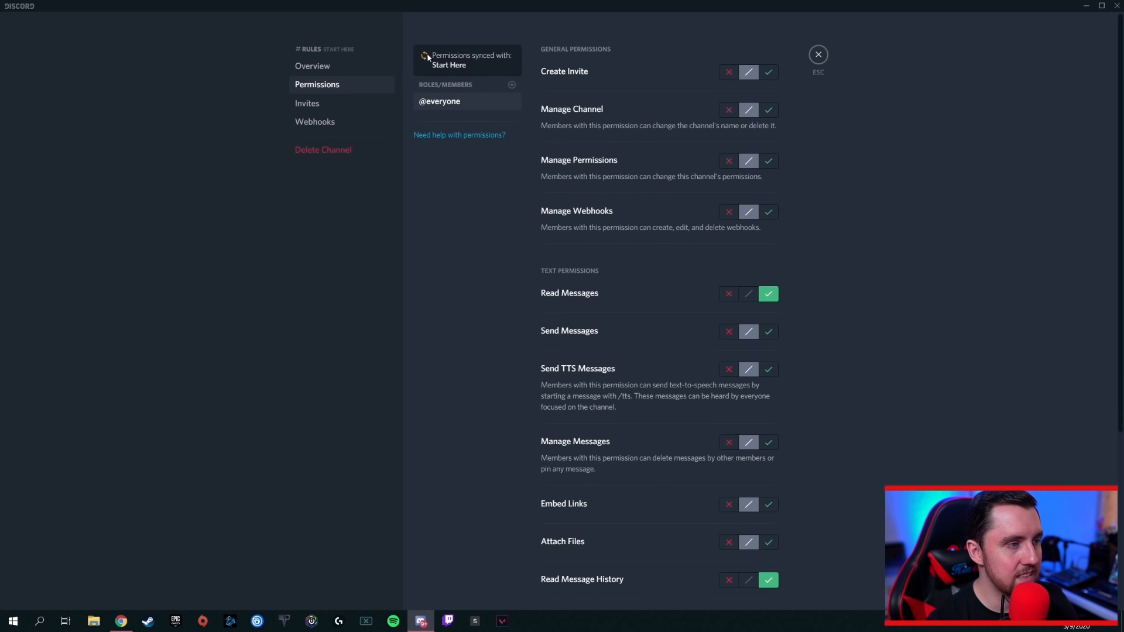
scroll(650, 176, "down", 4)
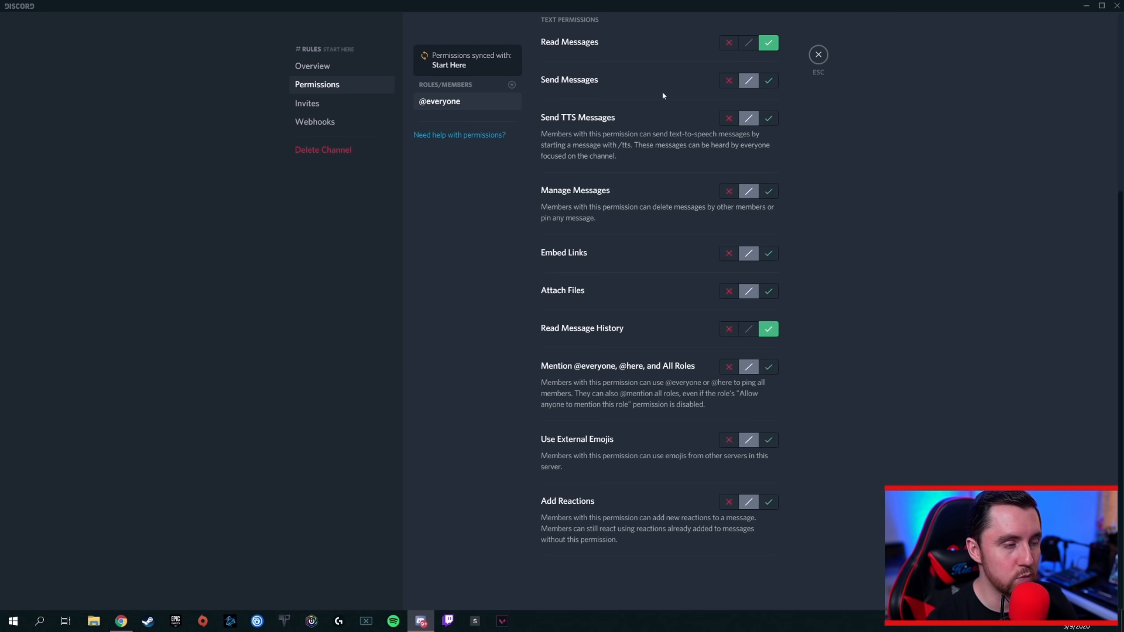
scroll(635, 194, "up", 4)
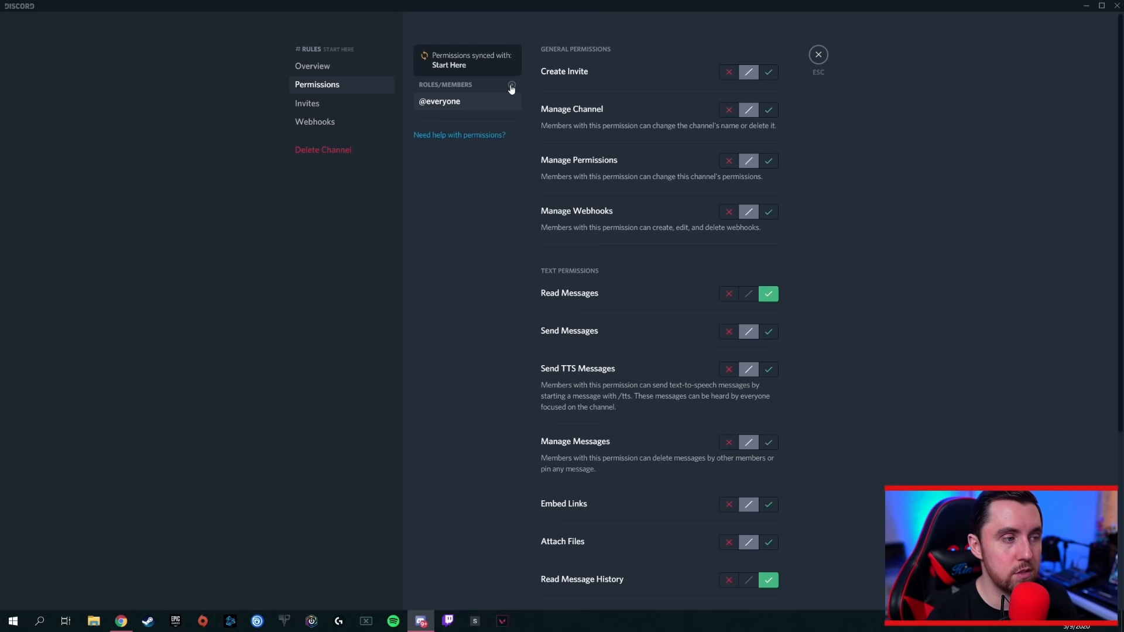
left_click(512, 86)
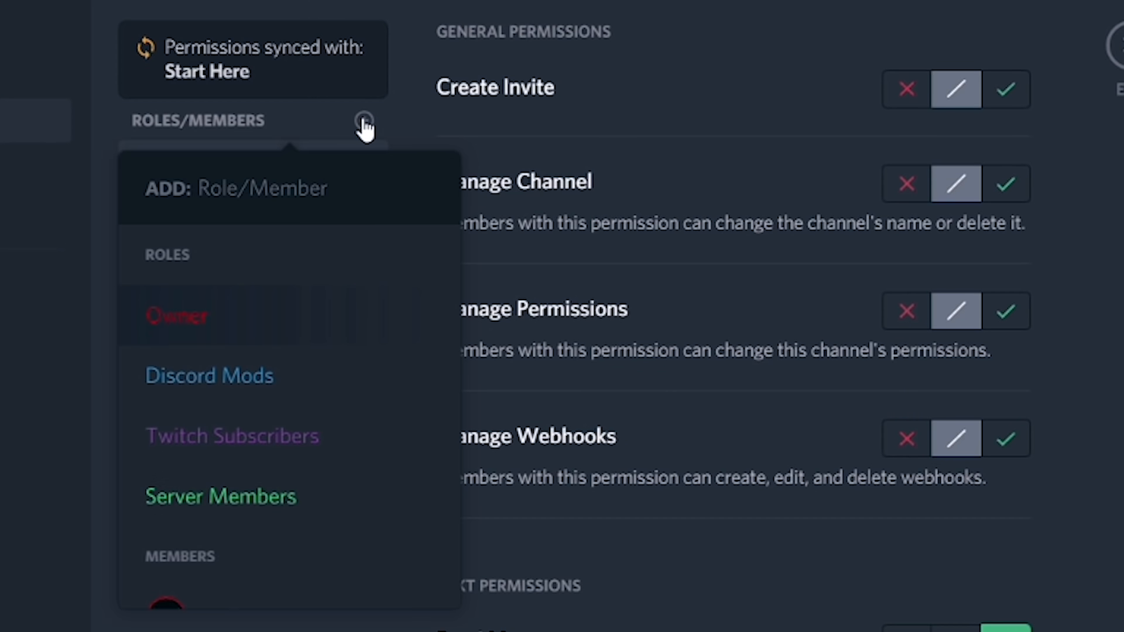
scroll(323, 372, "down", 2)
scroll(326, 384, "up", 2)
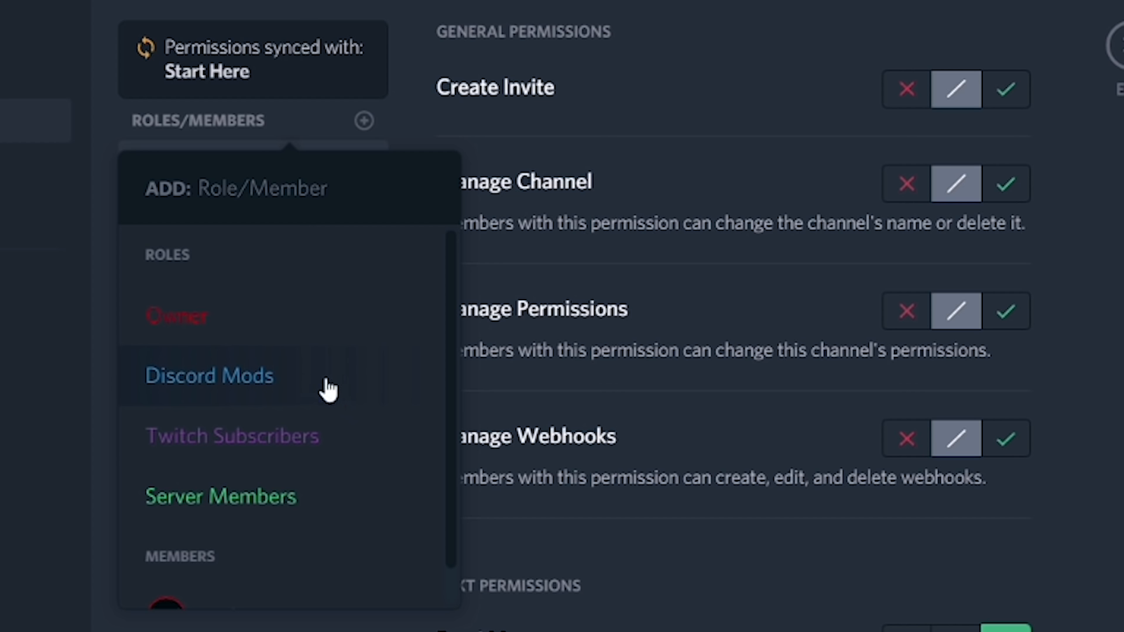
left_click(197, 391)
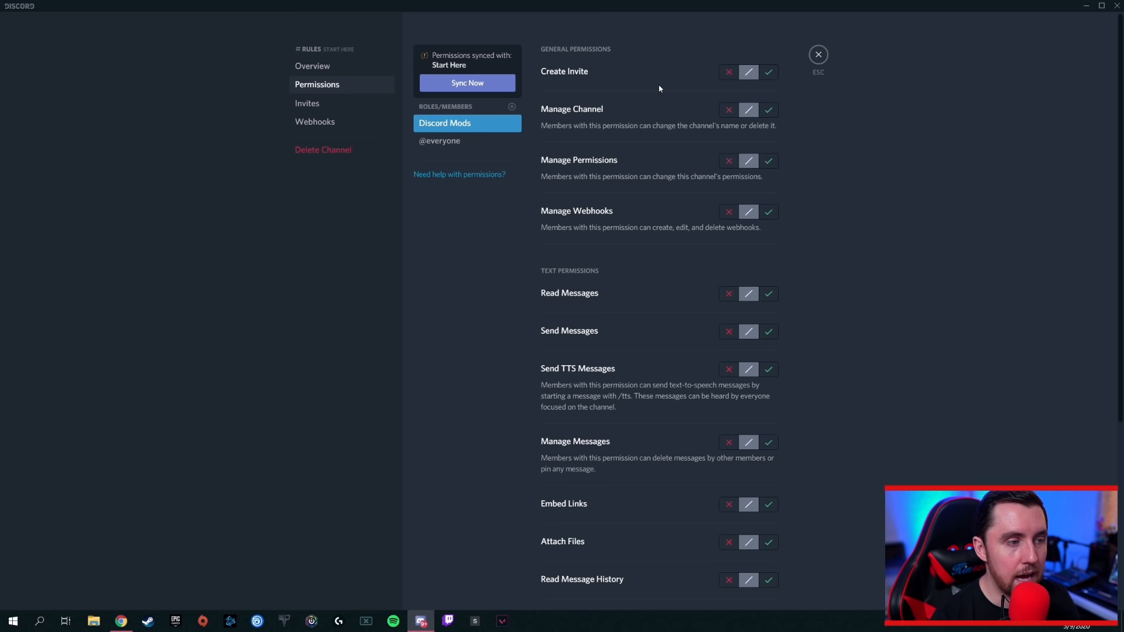
Deny Send Messages, Manage Messages, Embed Links and Attach Files for Discord Mods in the rules channel.
scroll(660, 89, "down", 5)
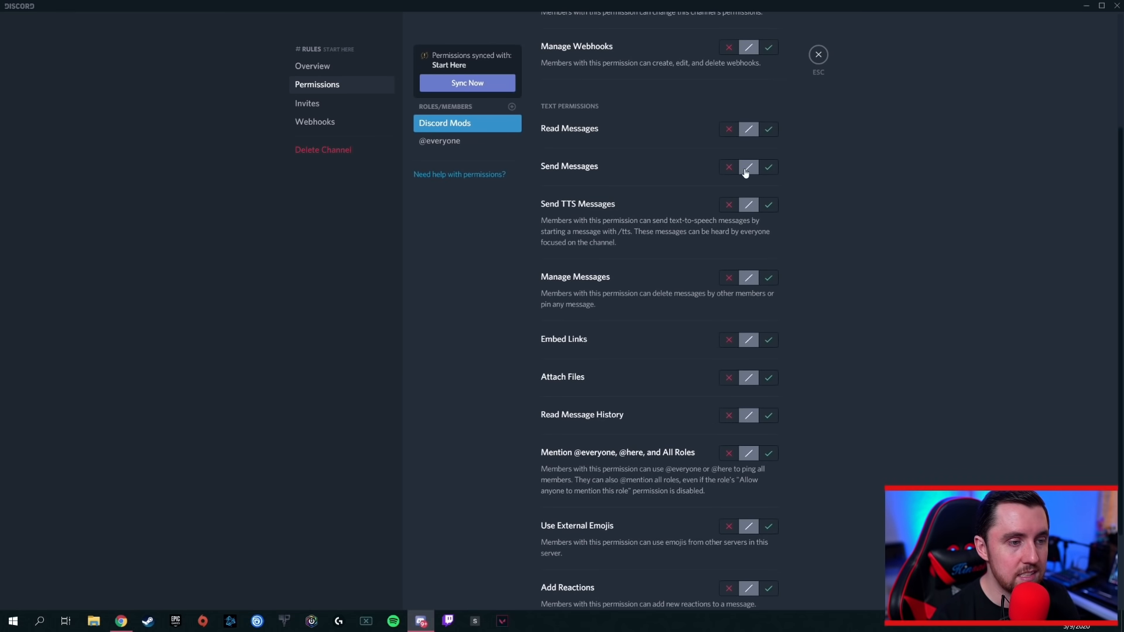
left_click(729, 168)
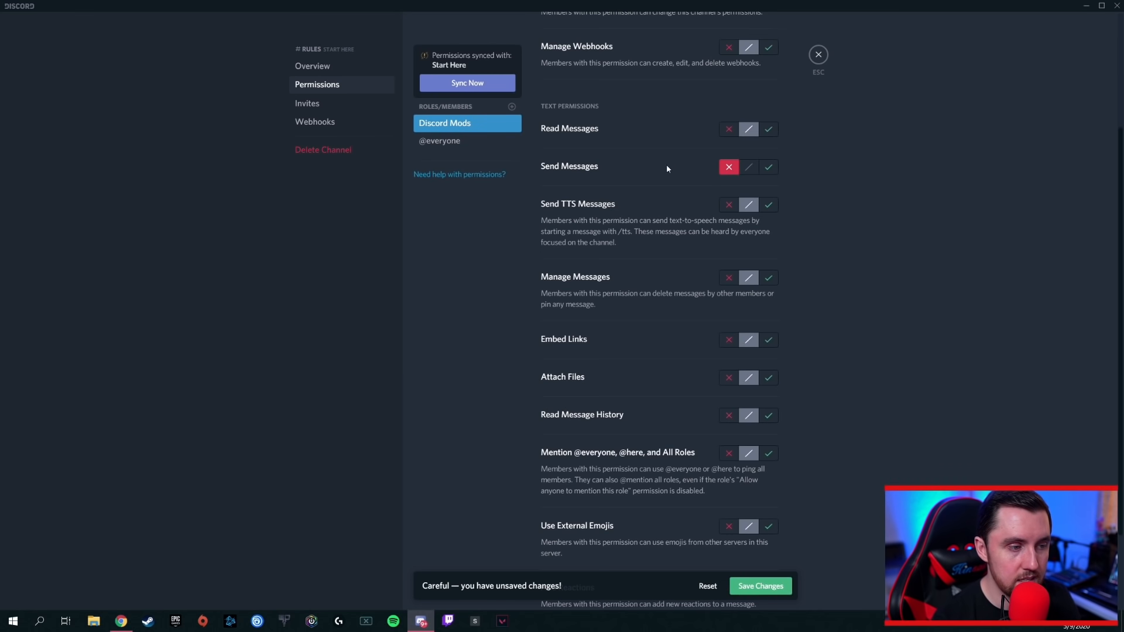
scroll(667, 164, "down", 2)
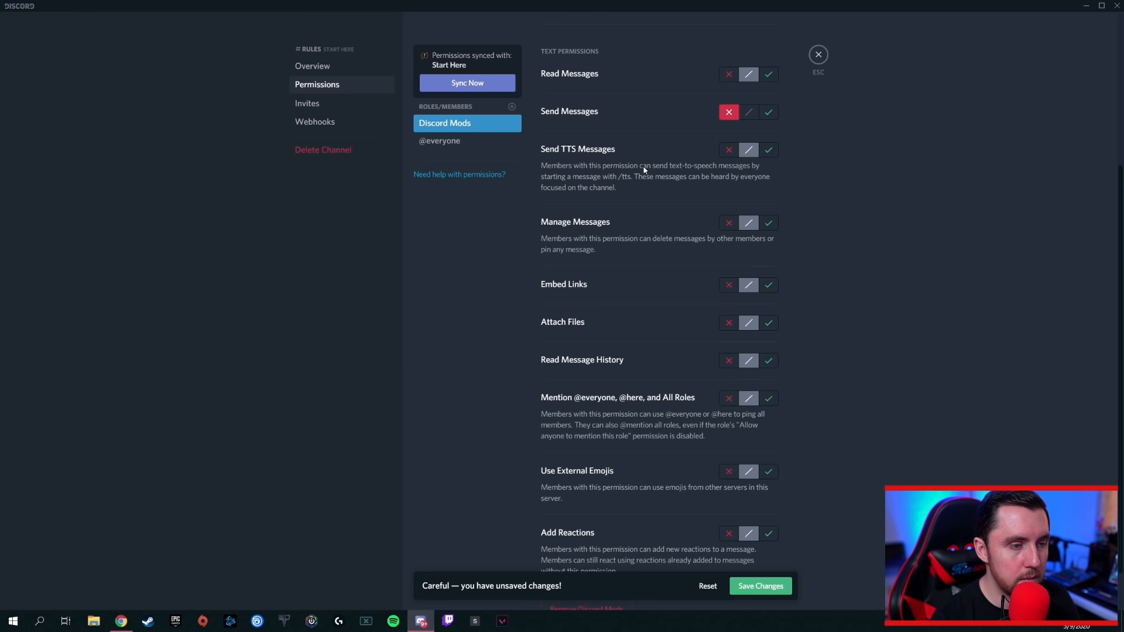
left_click(729, 225)
scroll(672, 227, "down", 2)
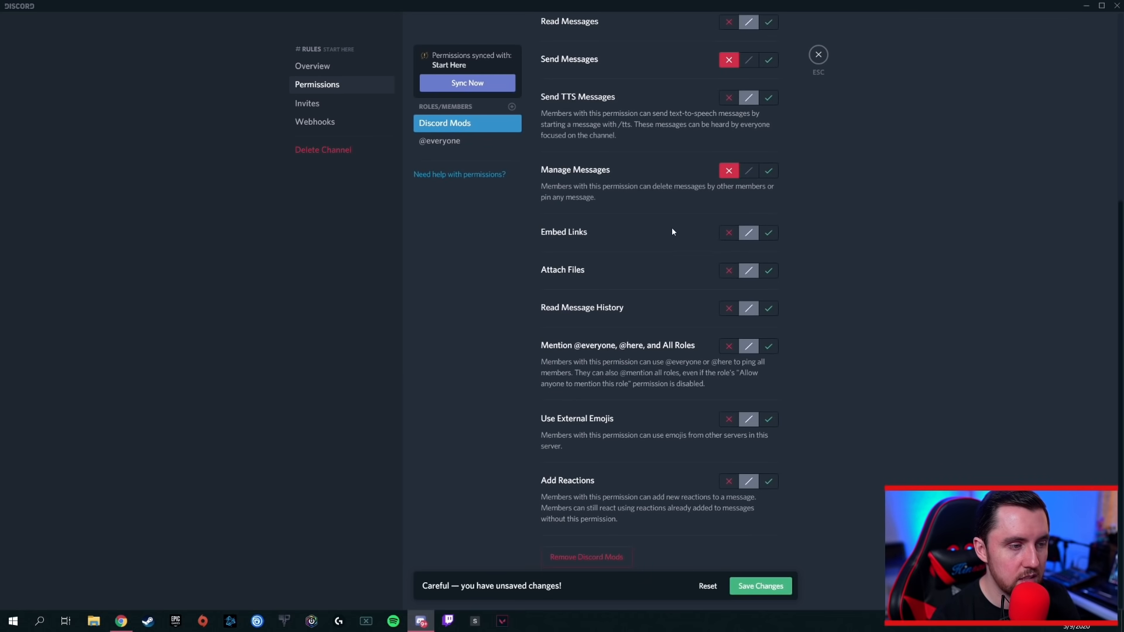
left_click(729, 233)
left_click(730, 272)
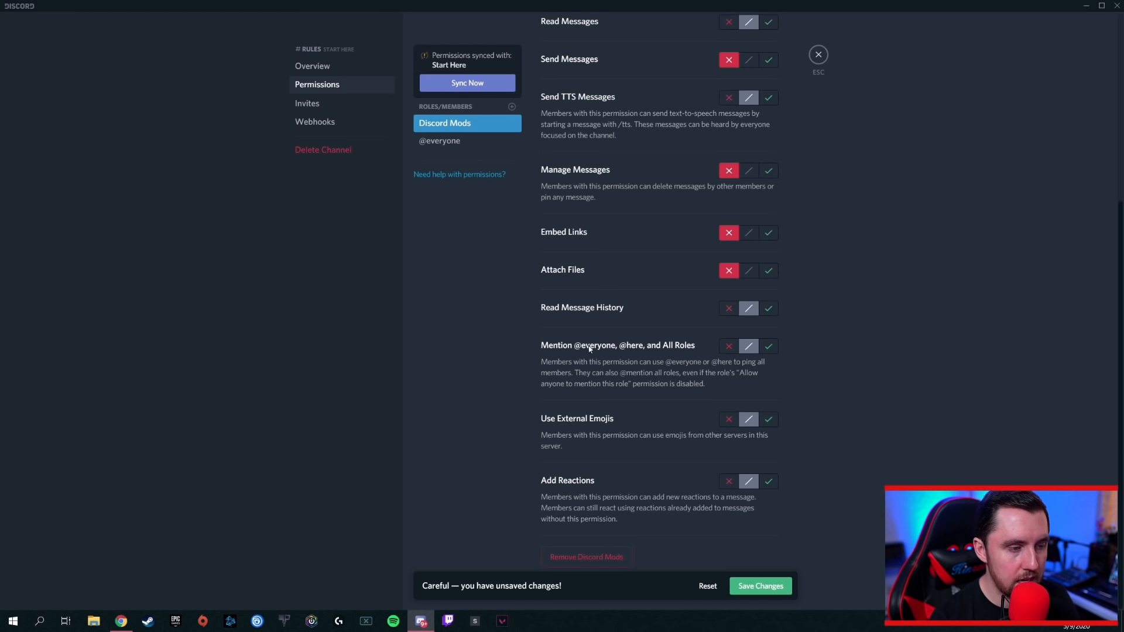
left_click(729, 347)
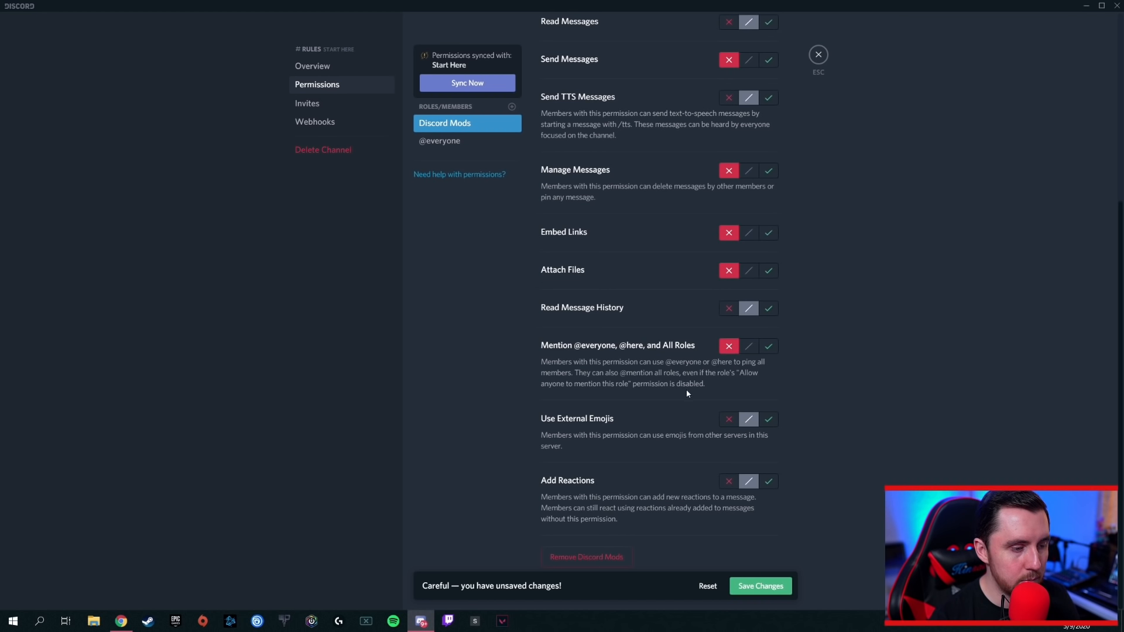
left_click(729, 419)
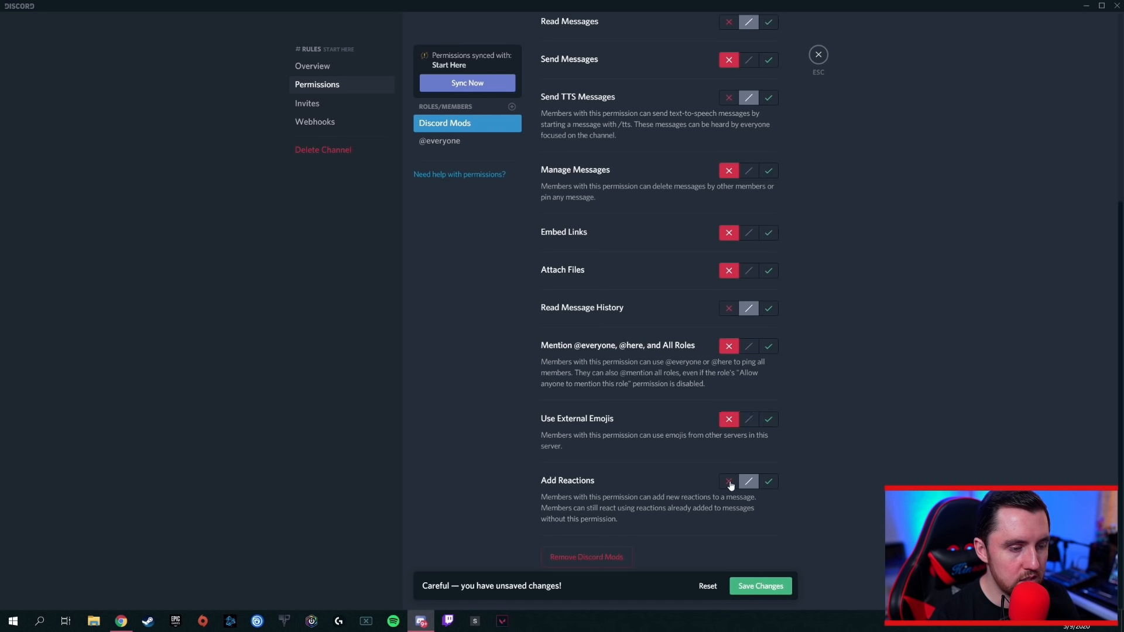
left_click(729, 482)
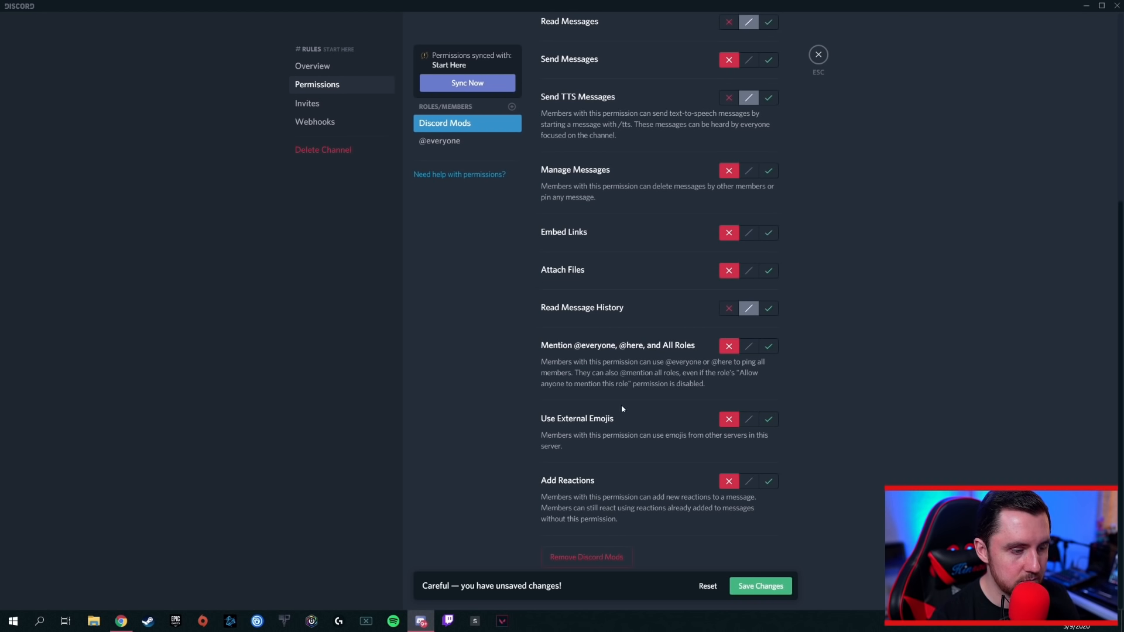
Deny Manage Webhooks, Manage Permissions and Manage Channel for Discord Mods in the rules channel, keeping Read Messages and Create Invite neutral.
scroll(623, 409, "up", 5)
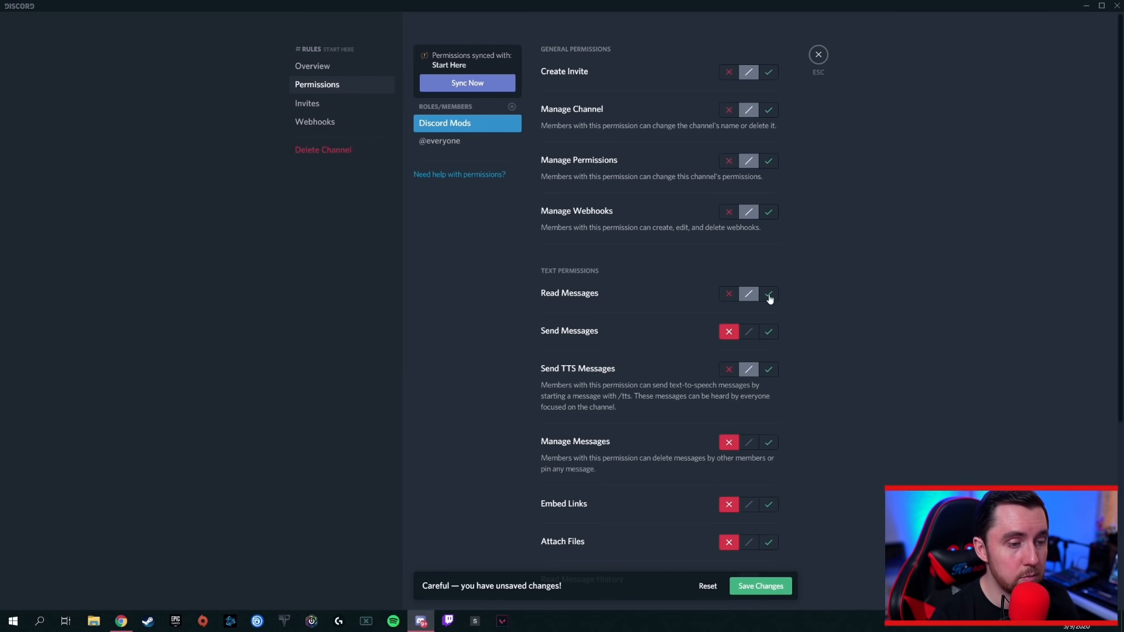
left_click(769, 295)
left_click(748, 294)
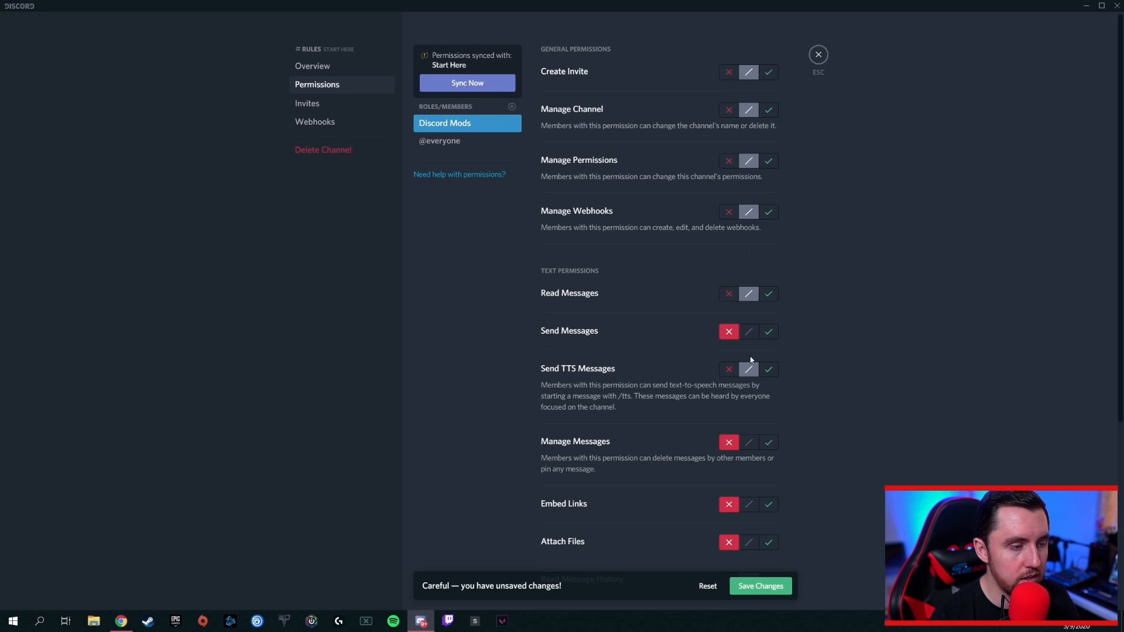
left_click(729, 212)
left_click(728, 162)
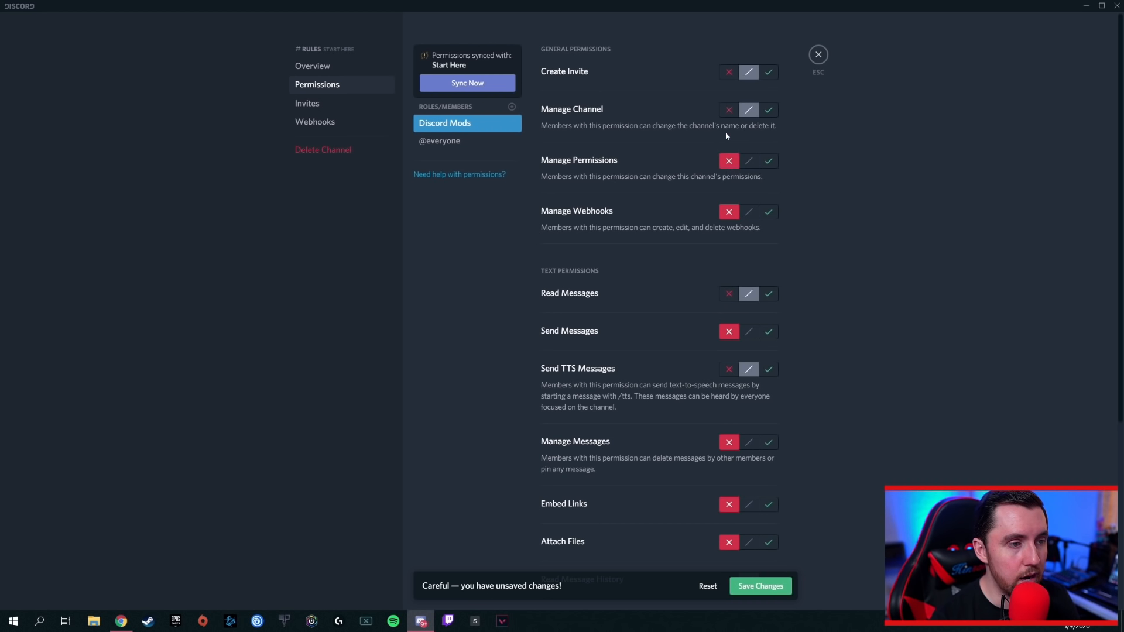
left_click(729, 110)
left_click(729, 72)
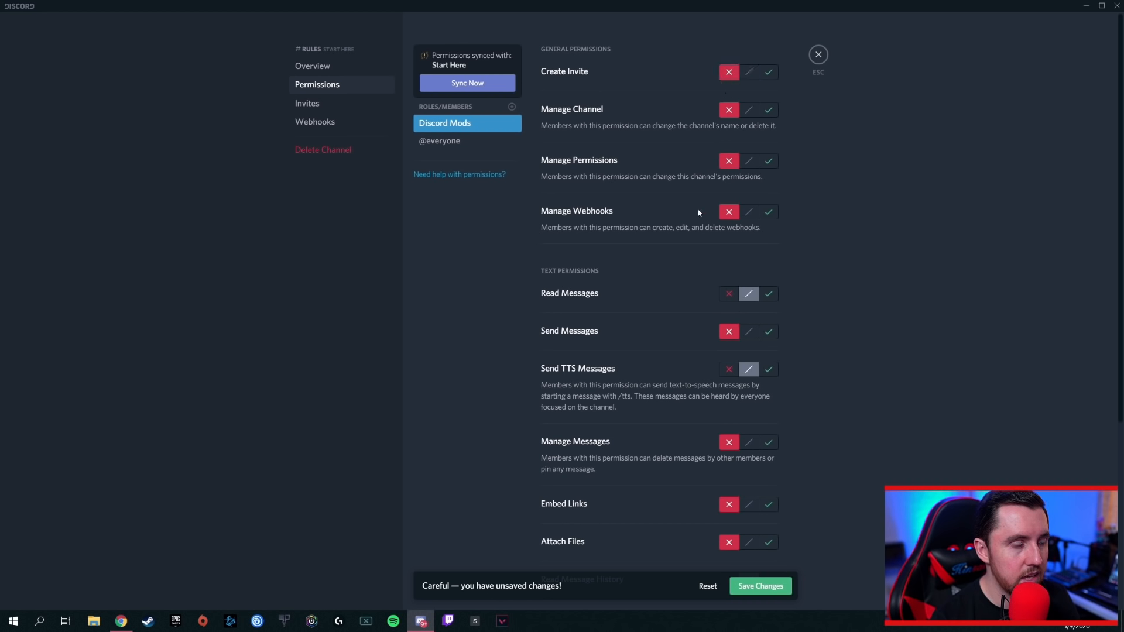
left_click(751, 72)
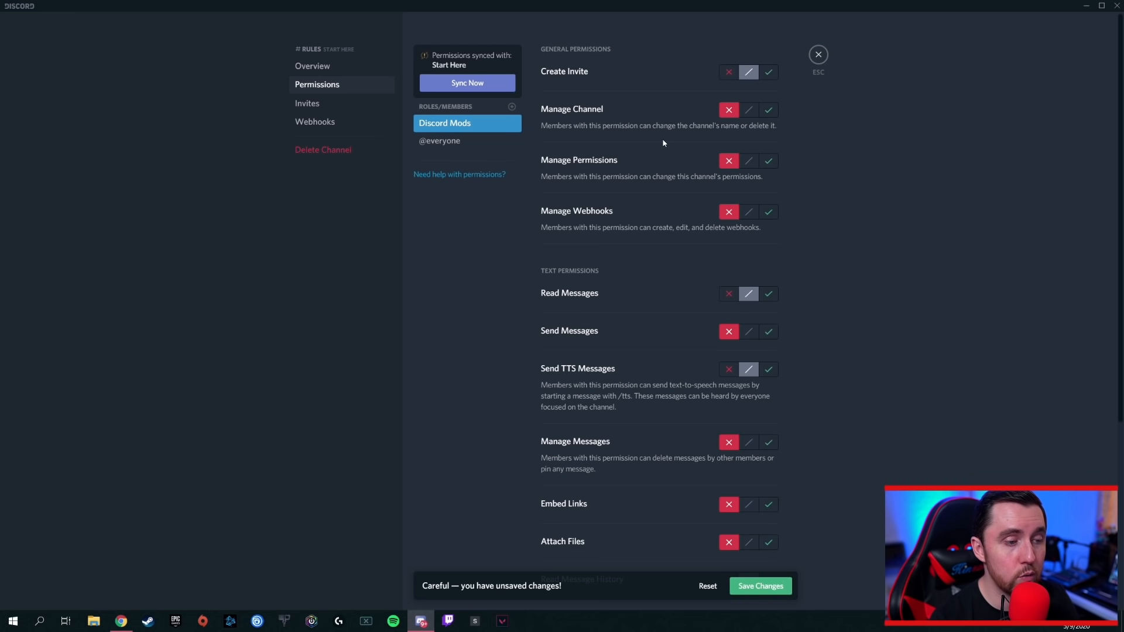
Deny Send TTS Messages for Discord Mods in the rules channel, save the changes, and return to the server.
scroll(645, 160, "down", 5)
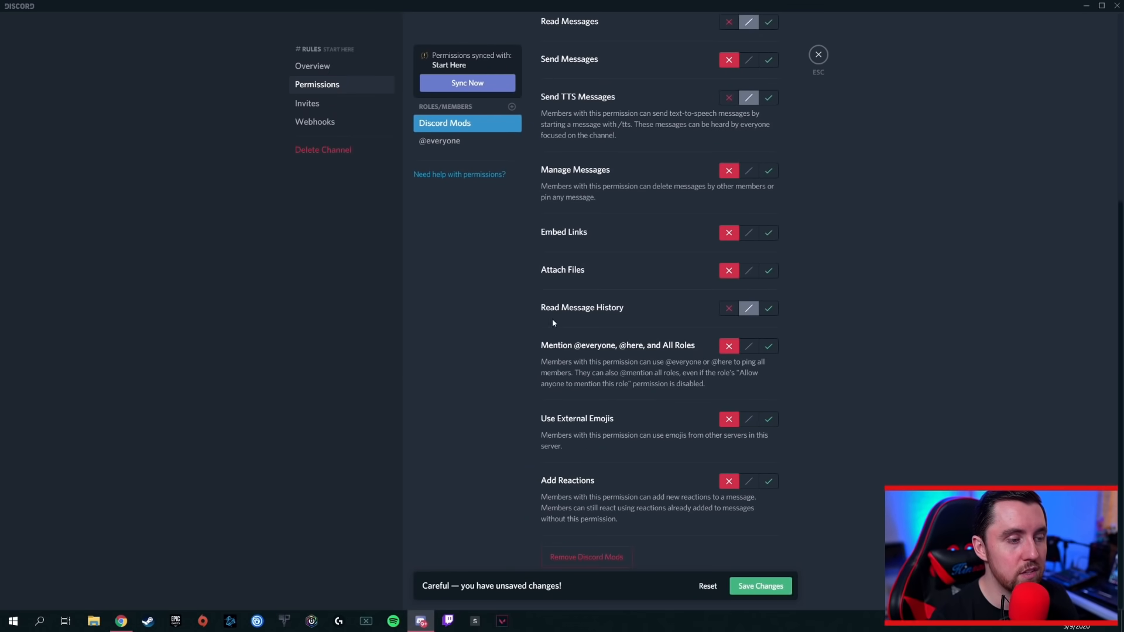
scroll(561, 309, "up", 2)
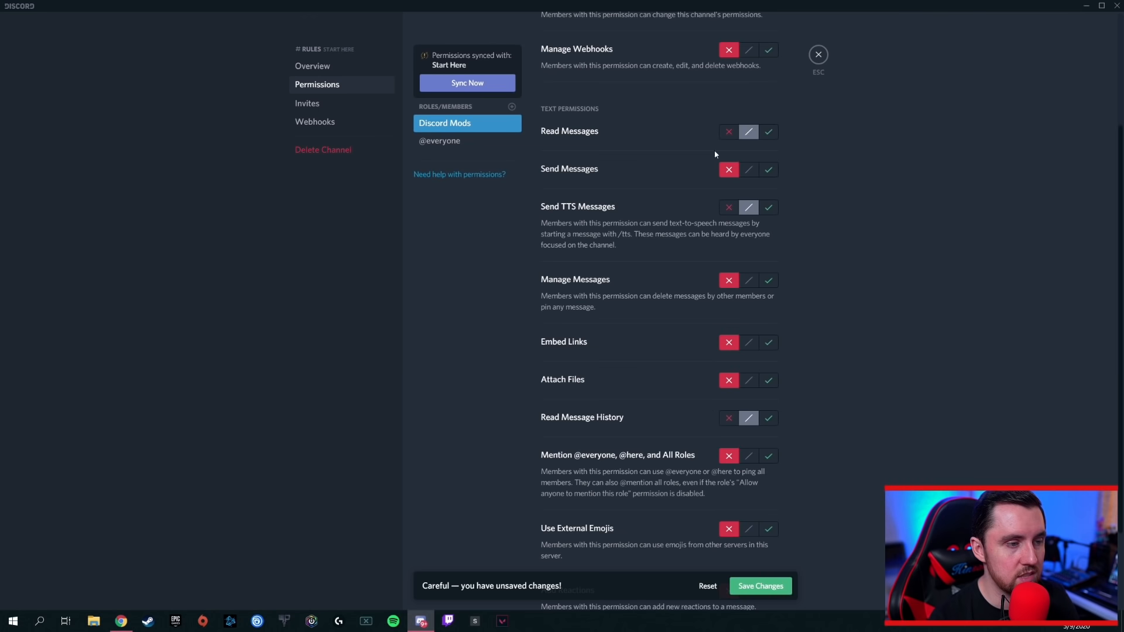
left_click(729, 210)
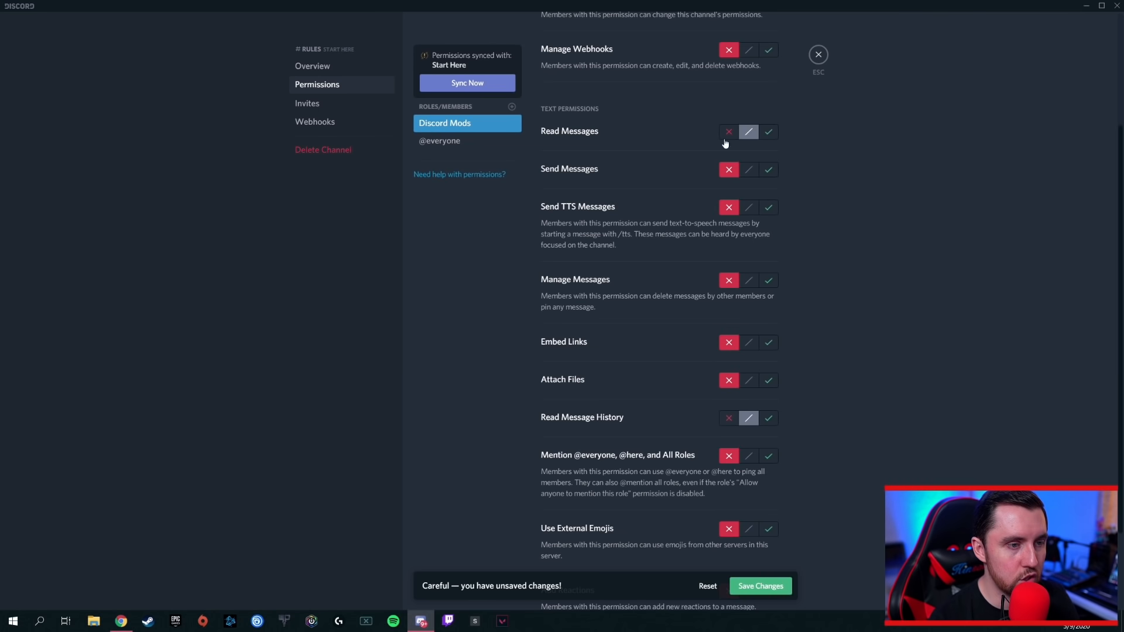
scroll(574, 199, "up", 3)
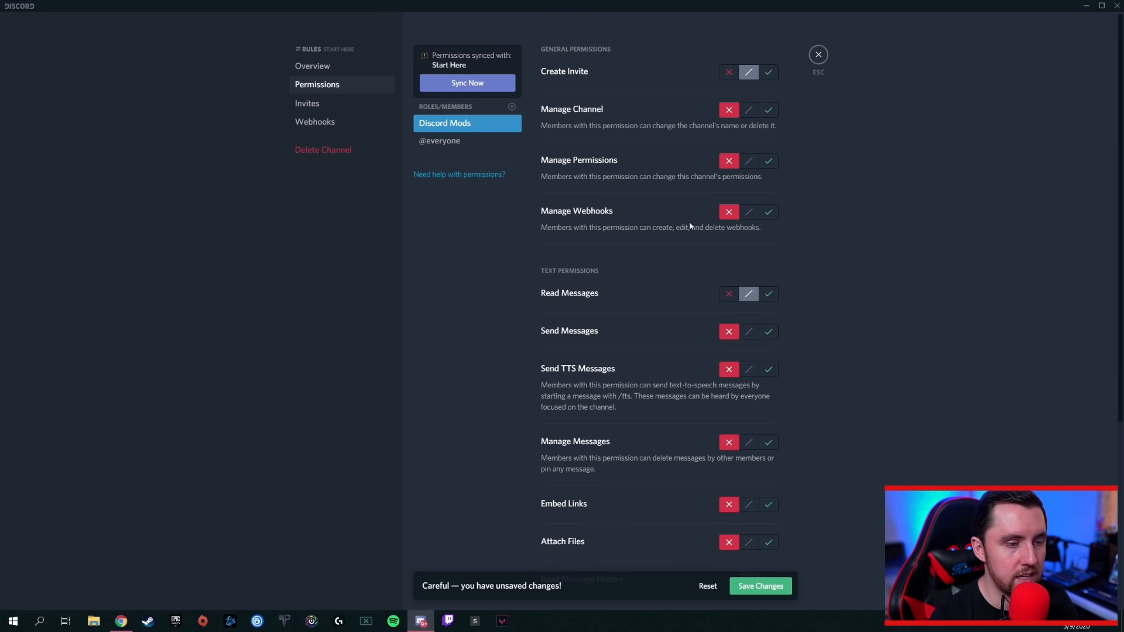
scroll(692, 226, "down", 4)
scroll(682, 209, "up", 5)
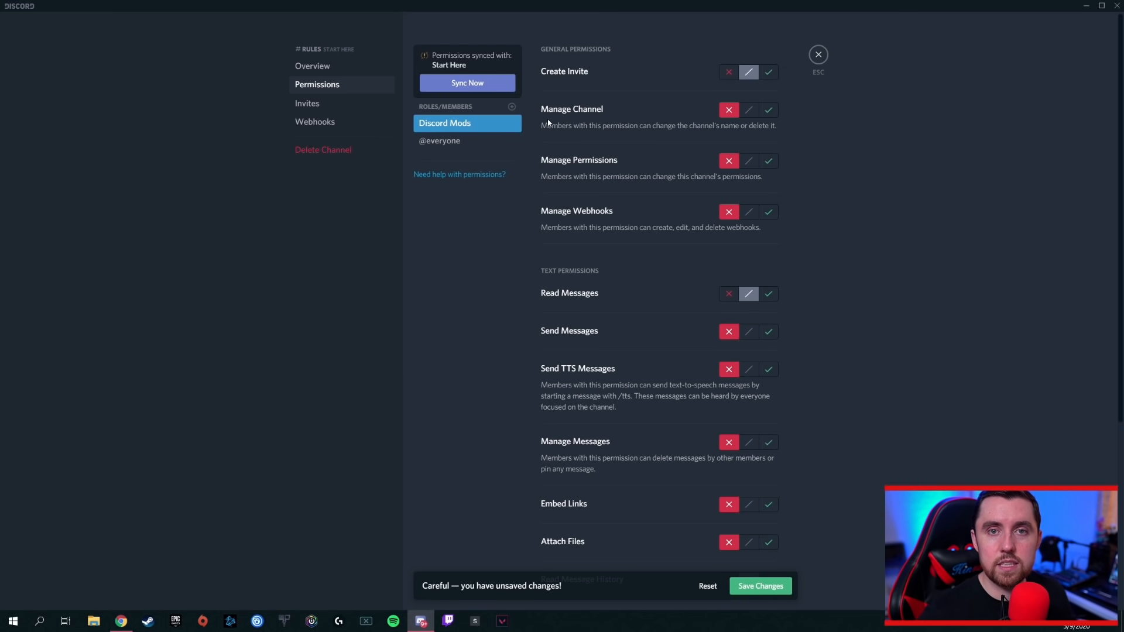
left_click(758, 586)
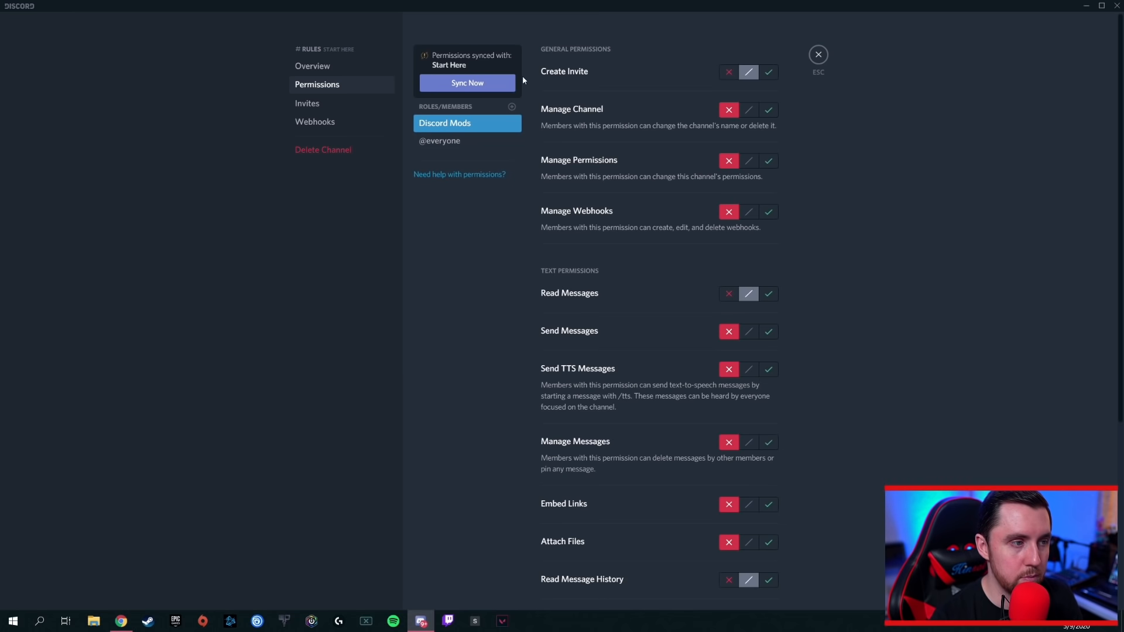
left_click(818, 55)
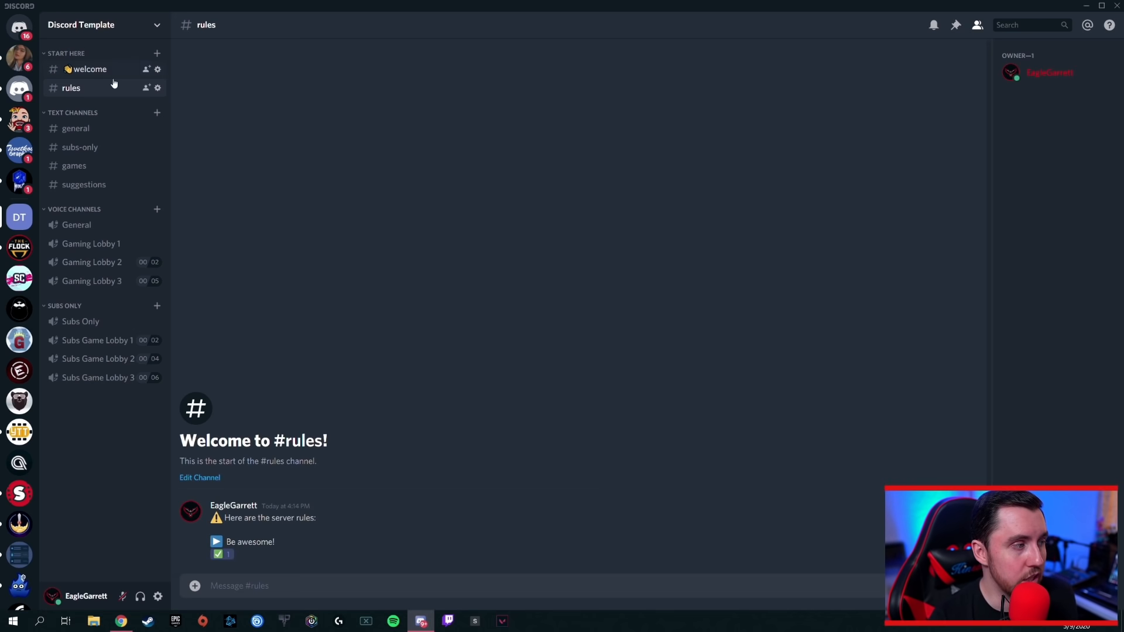
Open the Text Channels category's permissions and add the Server Members role.
right_click(90, 115)
left_click(109, 184)
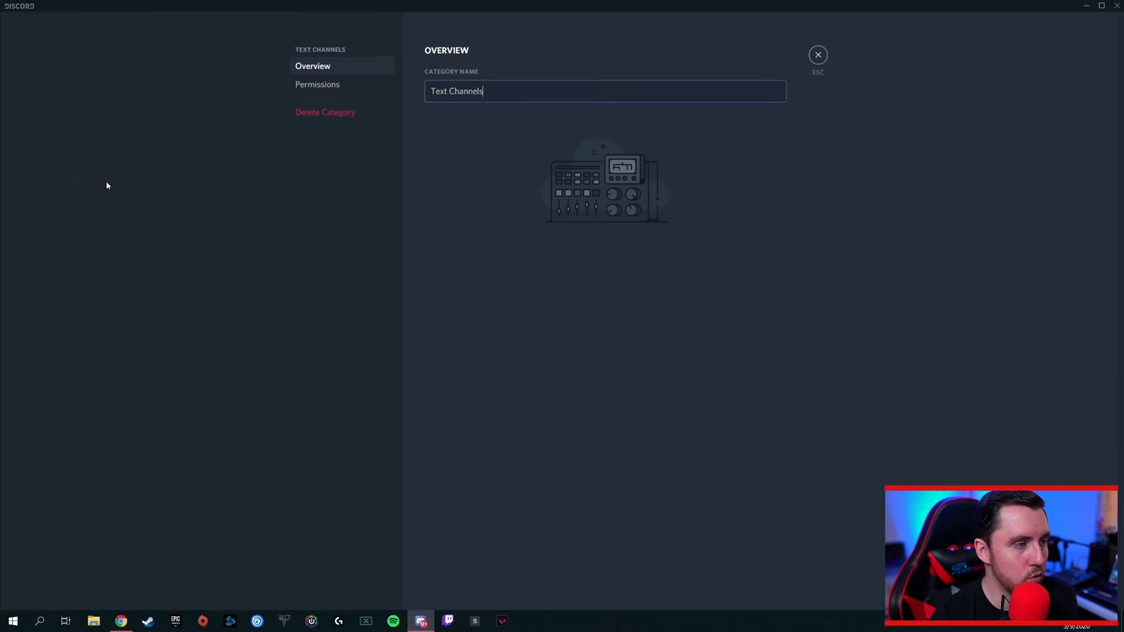
left_click(342, 89)
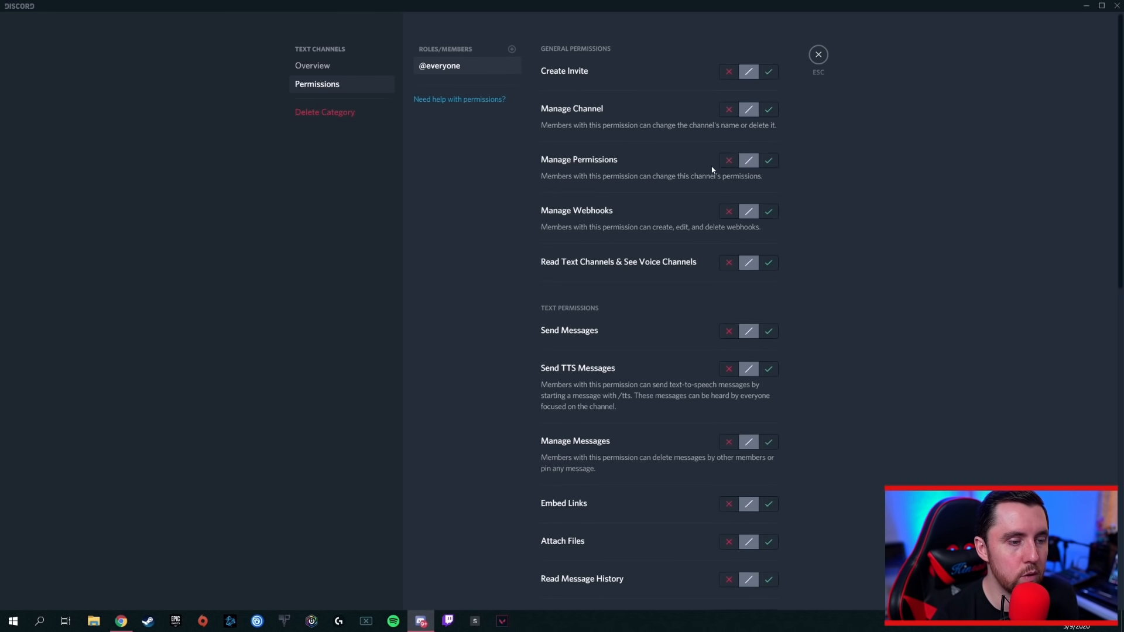
scroll(710, 180, "down", 10)
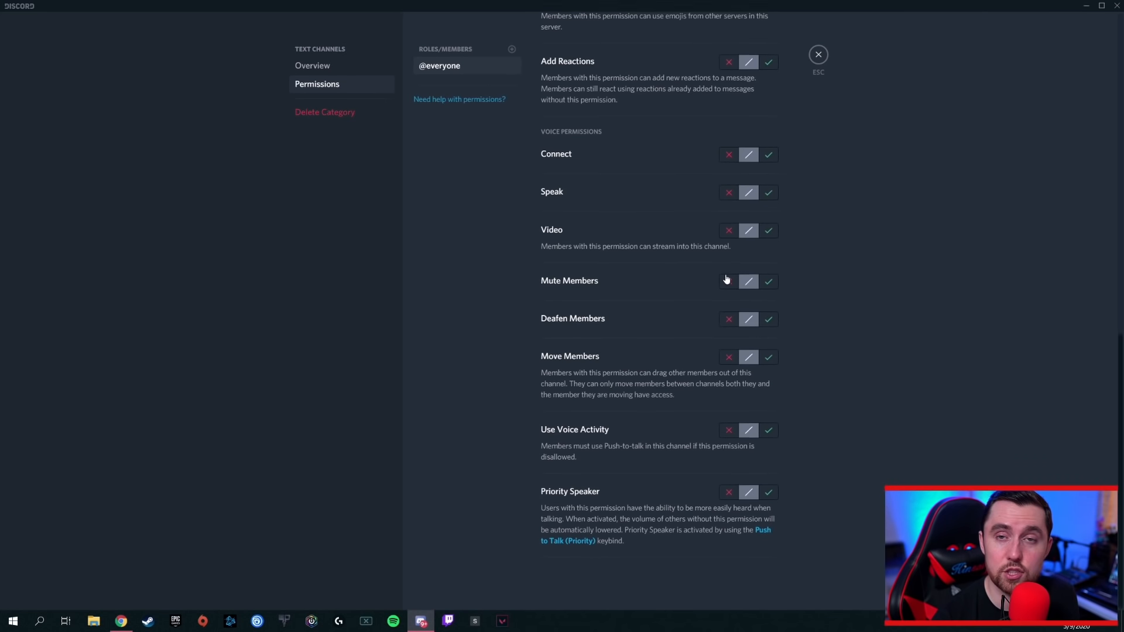
scroll(730, 269, "up", 10)
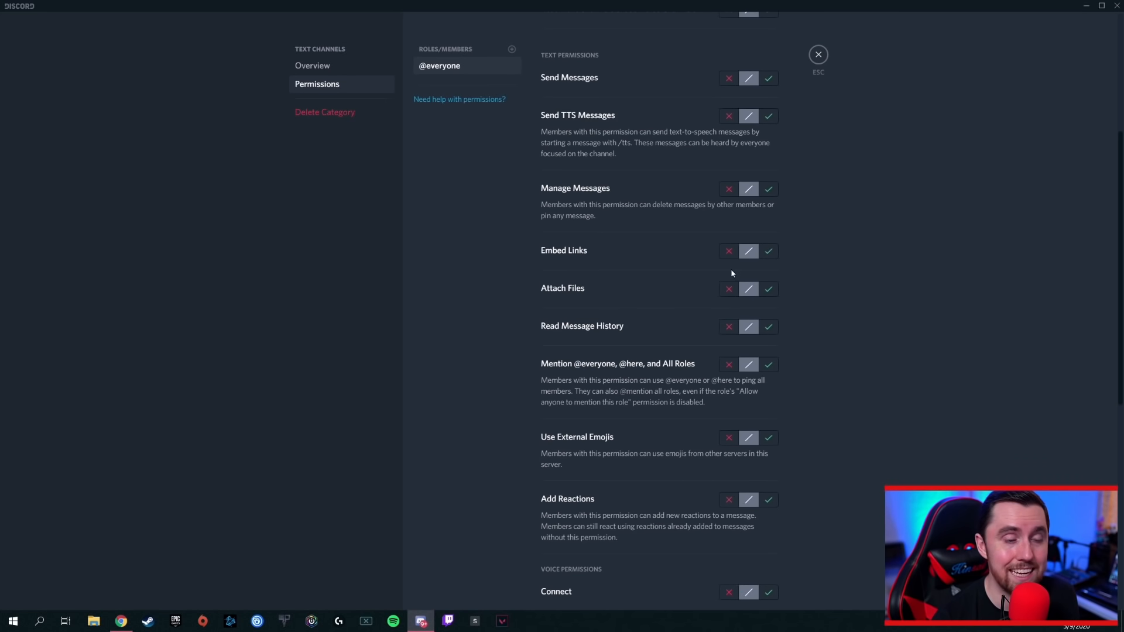
left_click(513, 50)
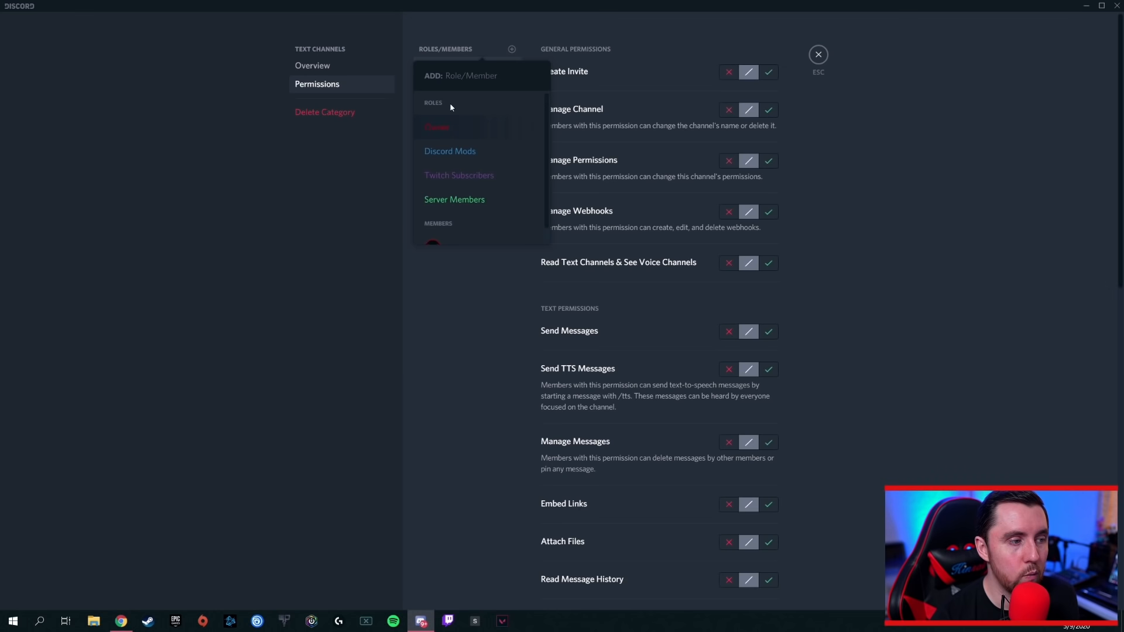
left_click(461, 200)
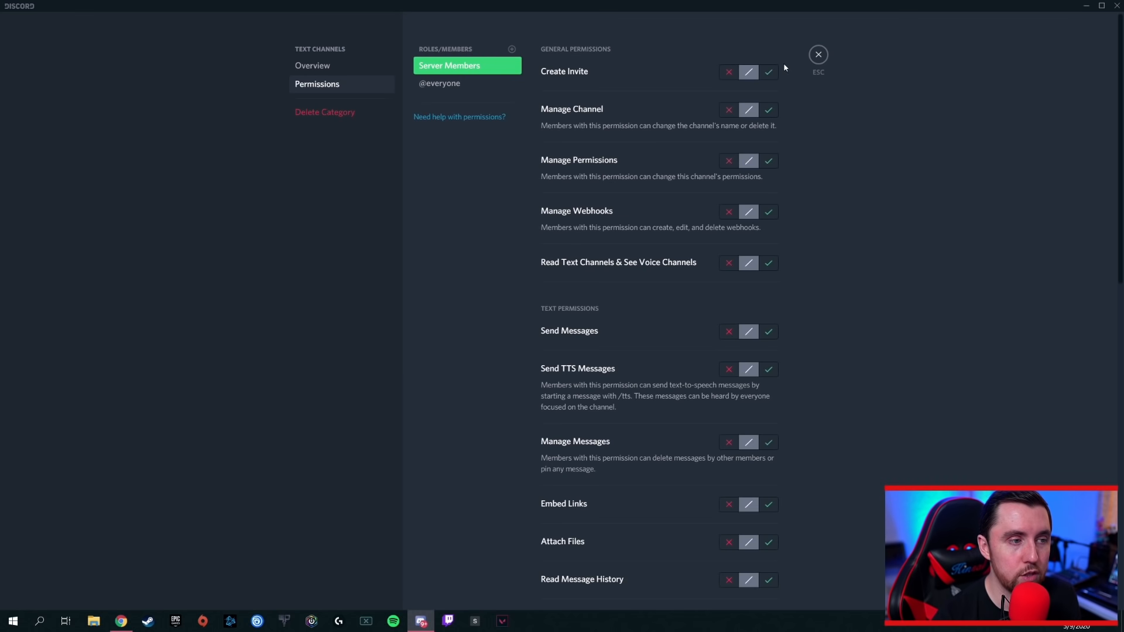
Allow Create Invite, Read Text Channels & See Voice Channels, and Send Messages for Server Members in the Text Channels category.
left_click(769, 73)
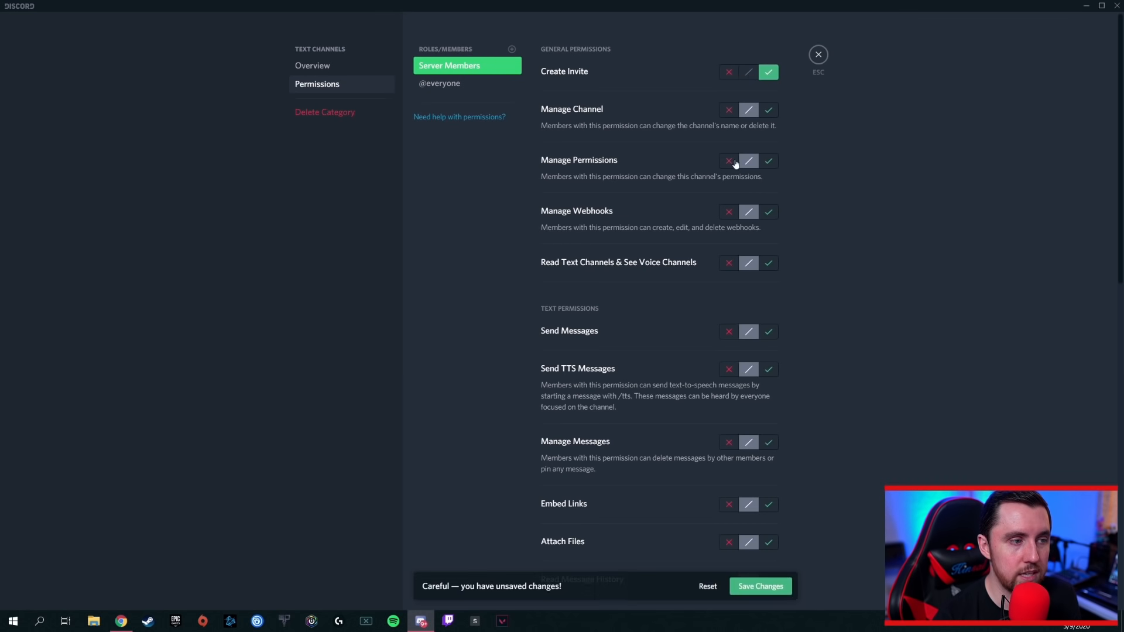
scroll(802, 167, "down", 2)
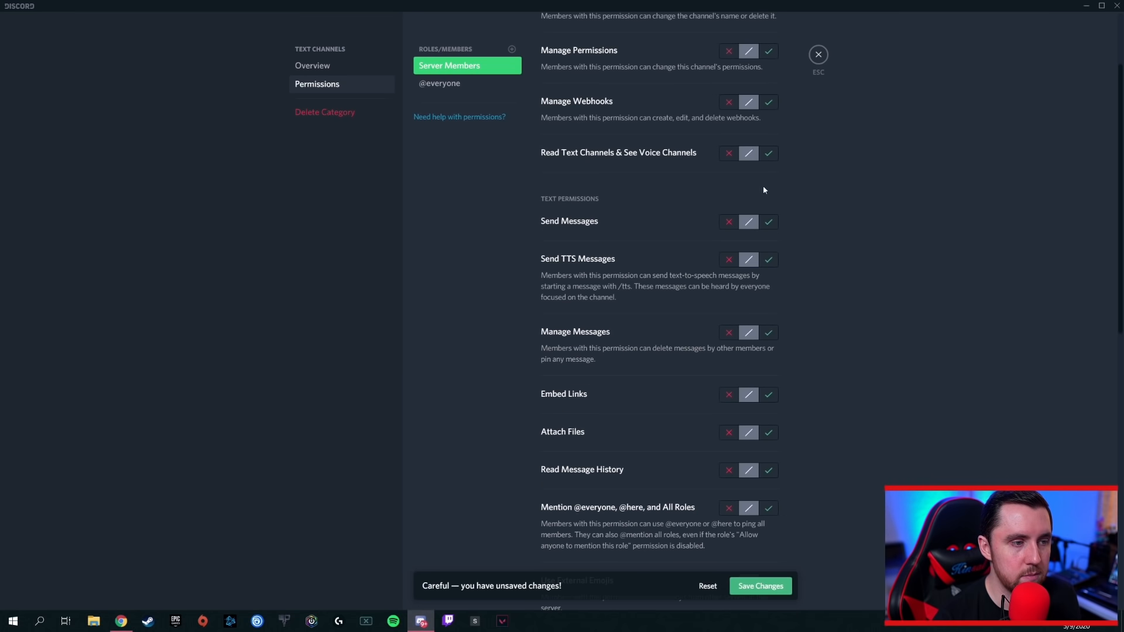
left_click(769, 154)
scroll(814, 178, "down", 1)
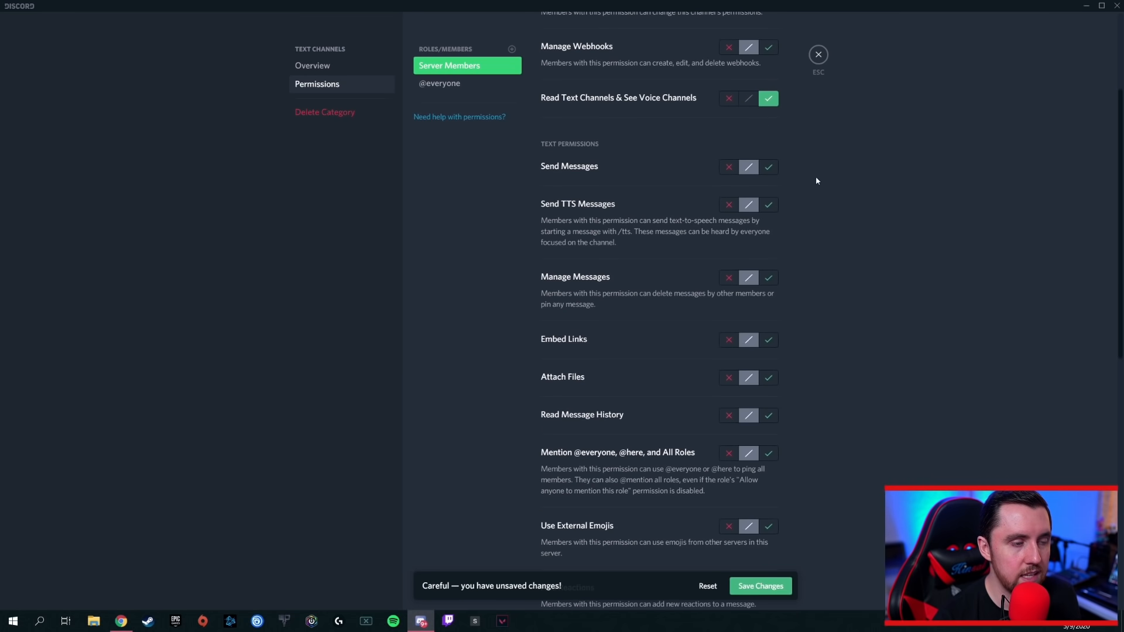
left_click(769, 173)
Allow Embed Links, Attach Files and Read Message History for Server Members in the Text Channels category.
scroll(720, 200, "down", 1)
scroll(692, 225, "down", 1)
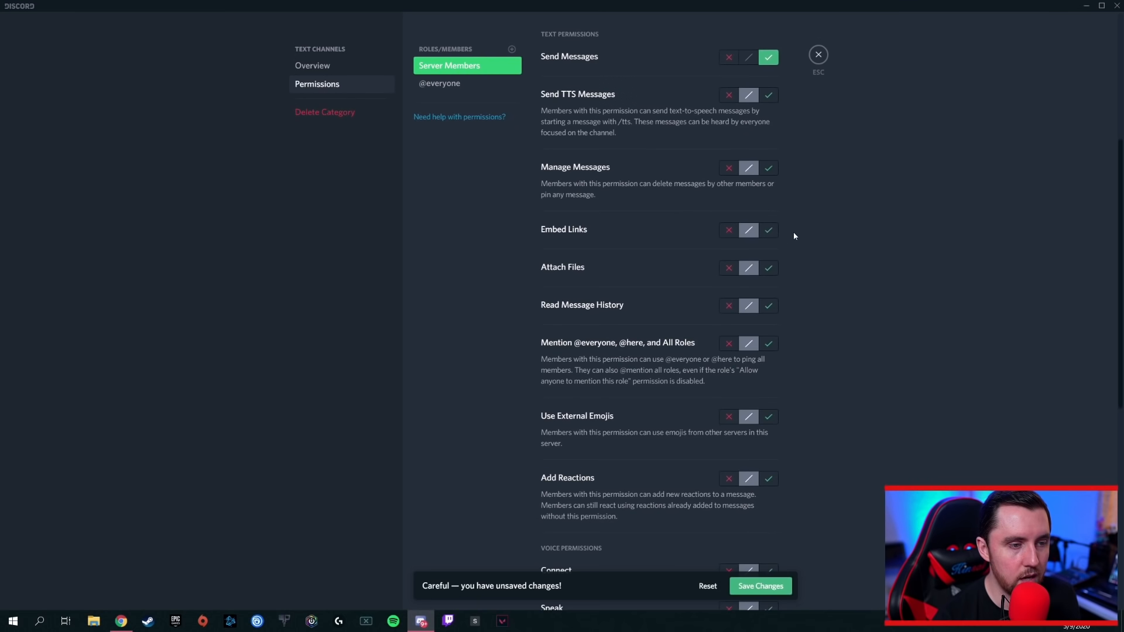
left_click(769, 230)
scroll(770, 230, "down", 1)
left_click(769, 214)
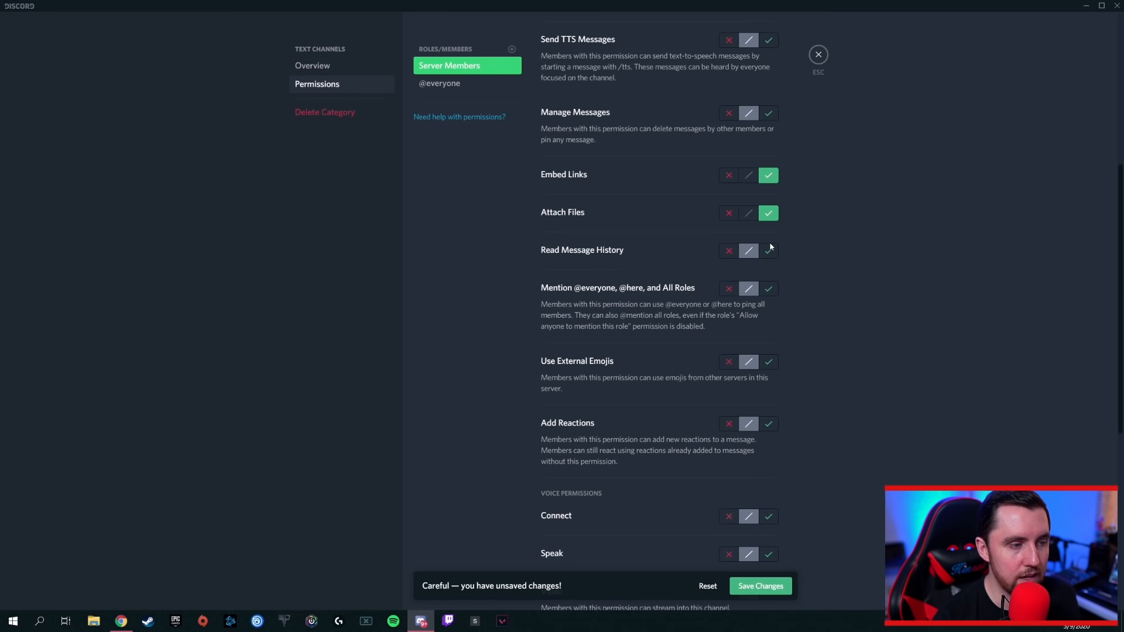
left_click(769, 250)
Allow Use External Emojis and Add Reactions for Server Members in the Text Channels category.
scroll(666, 254, "down", 2)
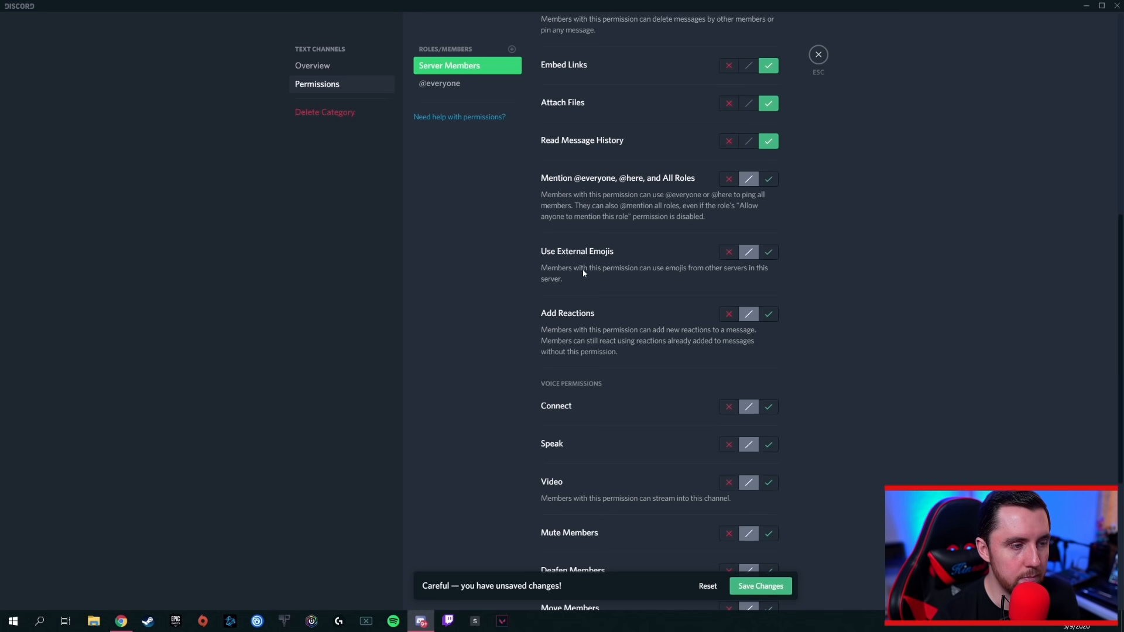
left_click(769, 252)
scroll(656, 268, "down", 2)
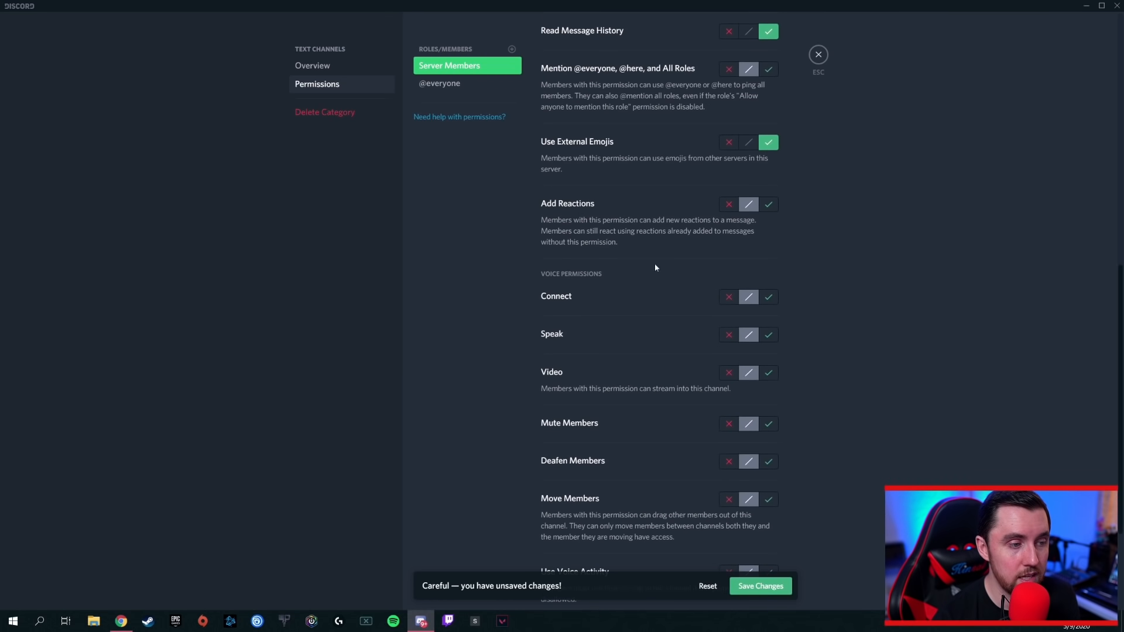
left_click(769, 205)
Allow the voice permissions Connect, Speak and Use Voice Activity for Server Members in the Text Channels category.
scroll(620, 256, "down", 2)
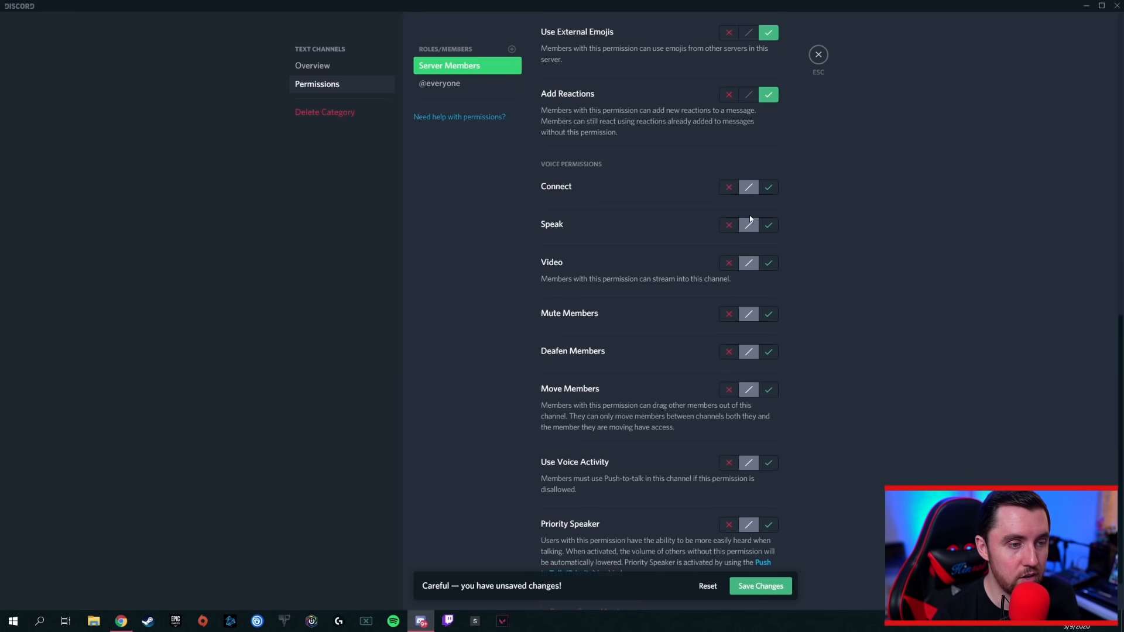
left_click(769, 187)
left_click(769, 226)
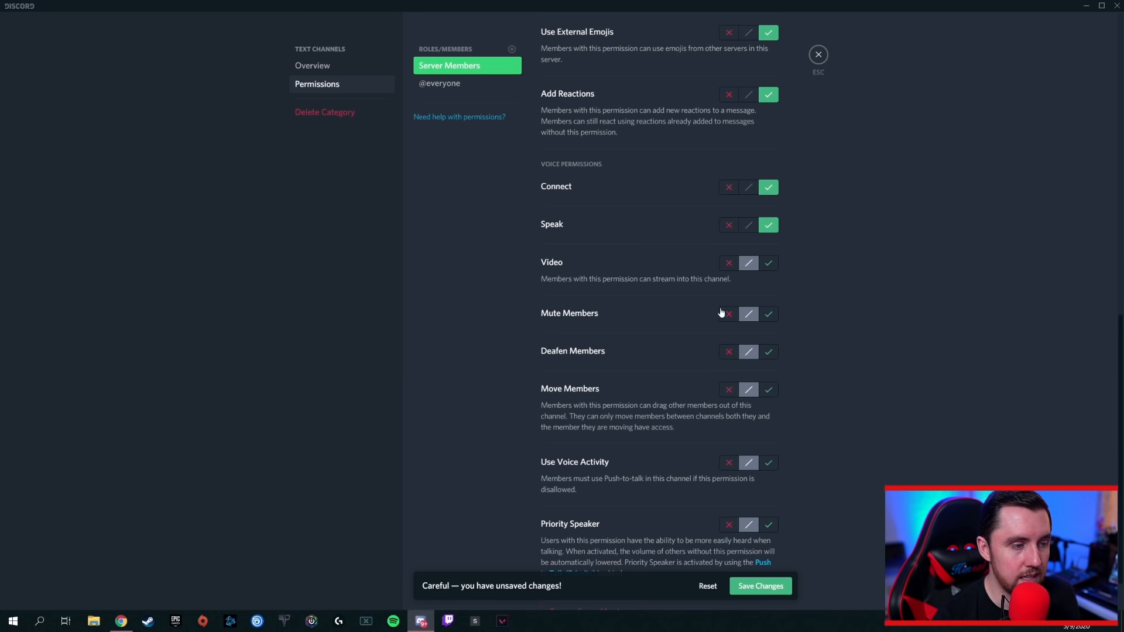
scroll(714, 309, "down", 1)
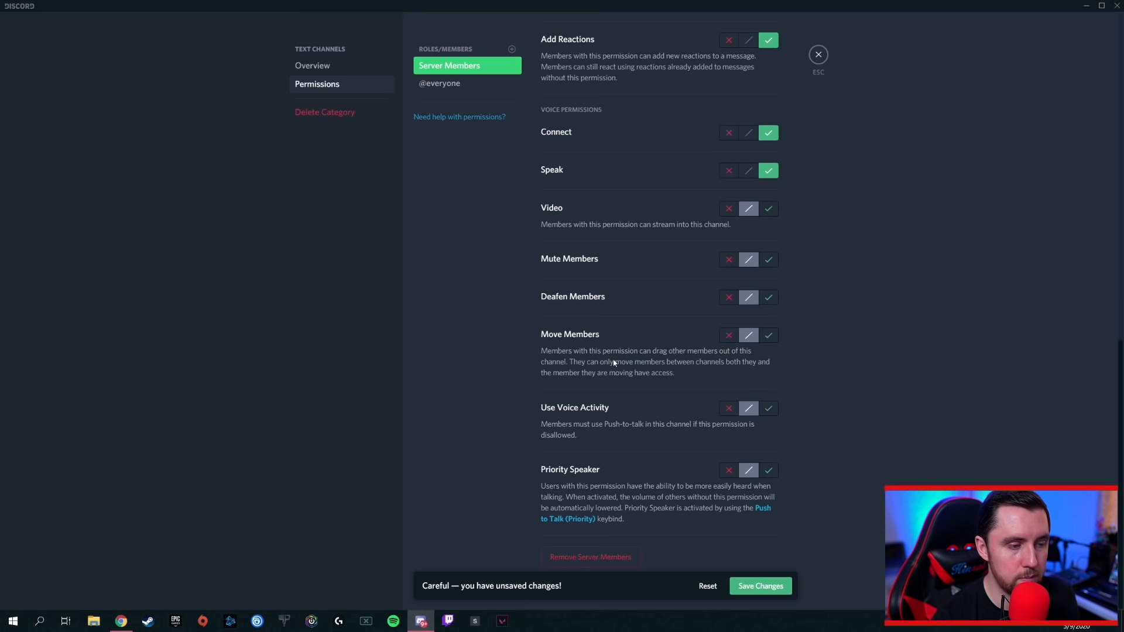
left_click(767, 408)
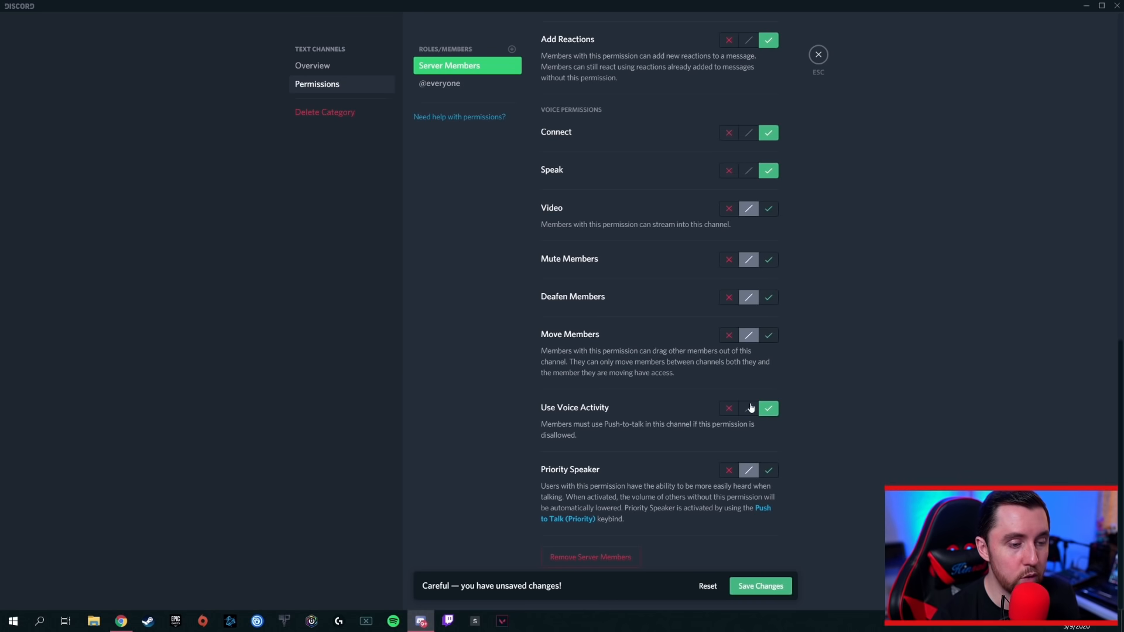
Review the Server Members permissions, save the Text Channels category changes, and return to the server.
scroll(702, 304, "up", 7)
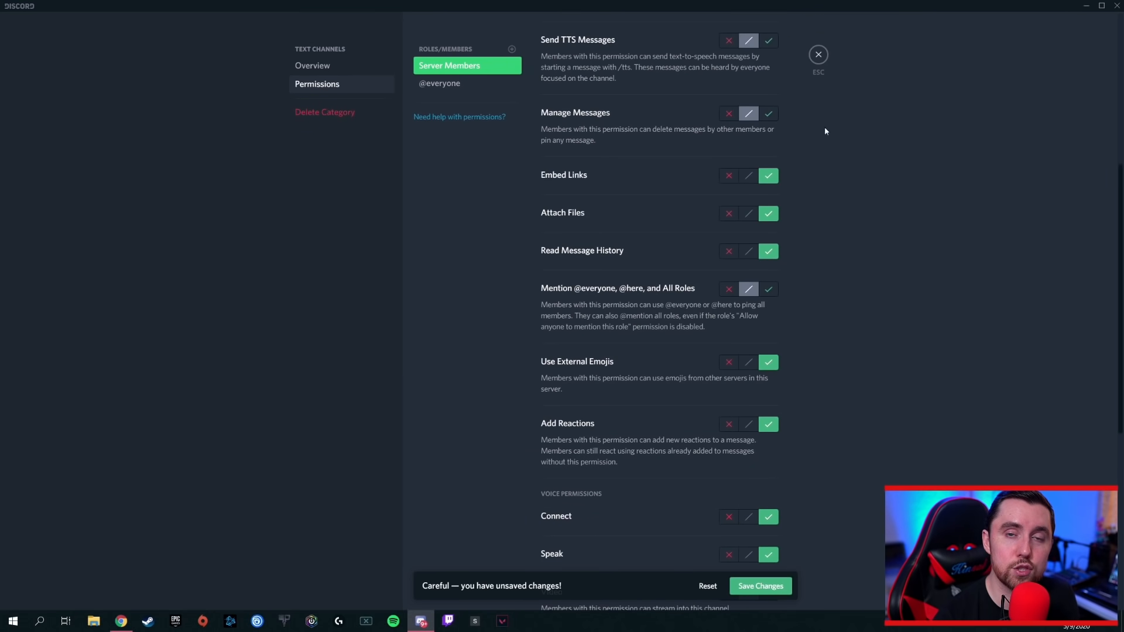
scroll(705, 202, "up", 2)
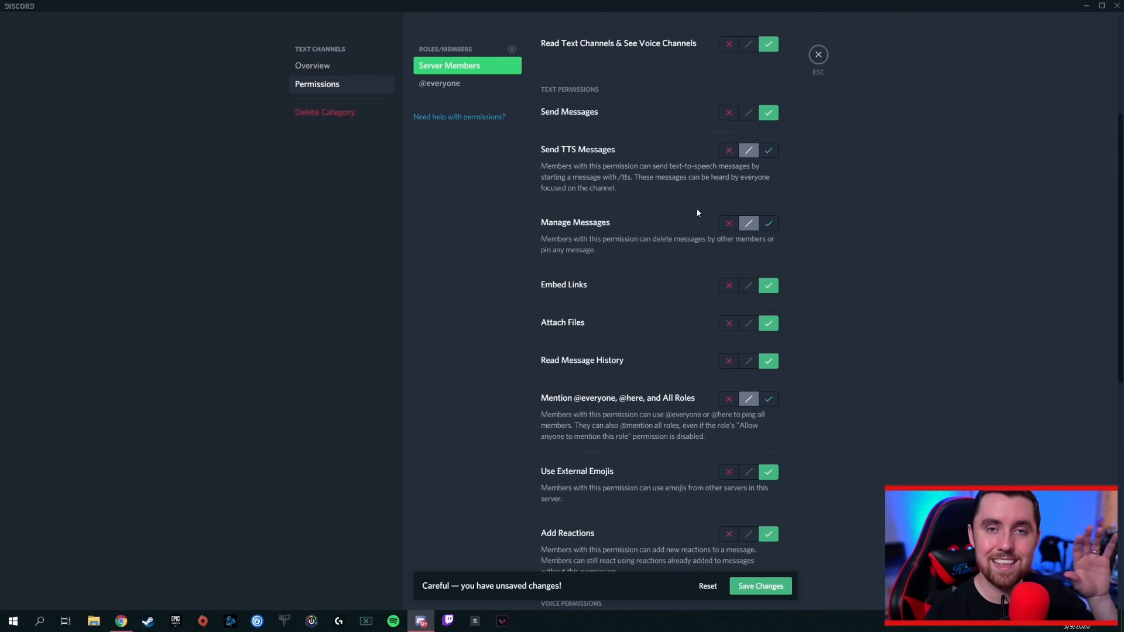
left_click(775, 586)
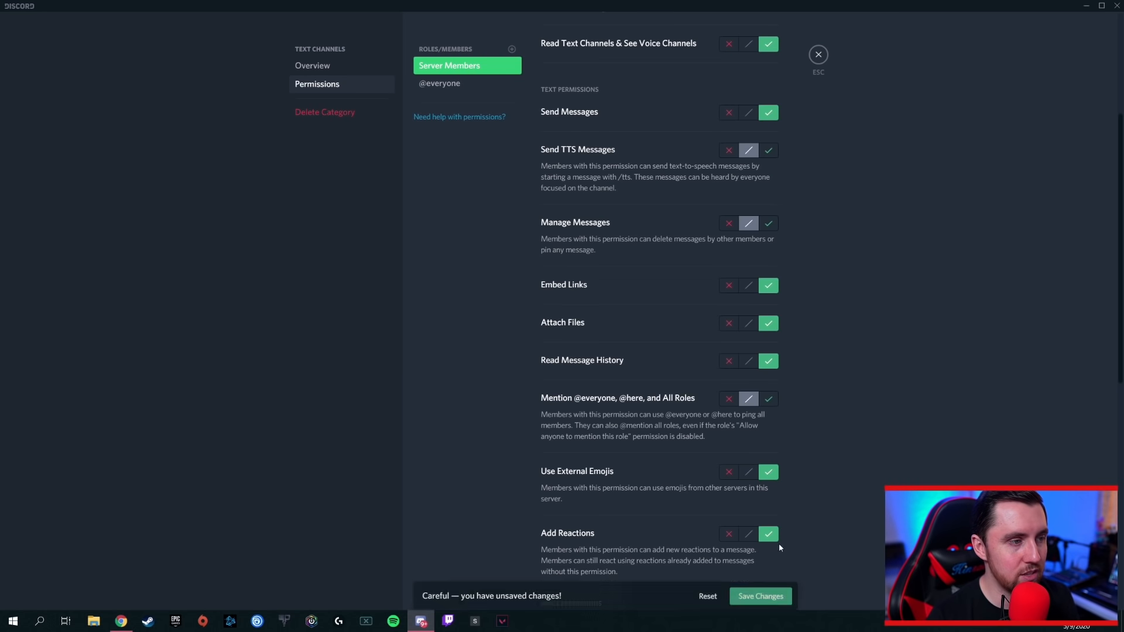
left_click(819, 55)
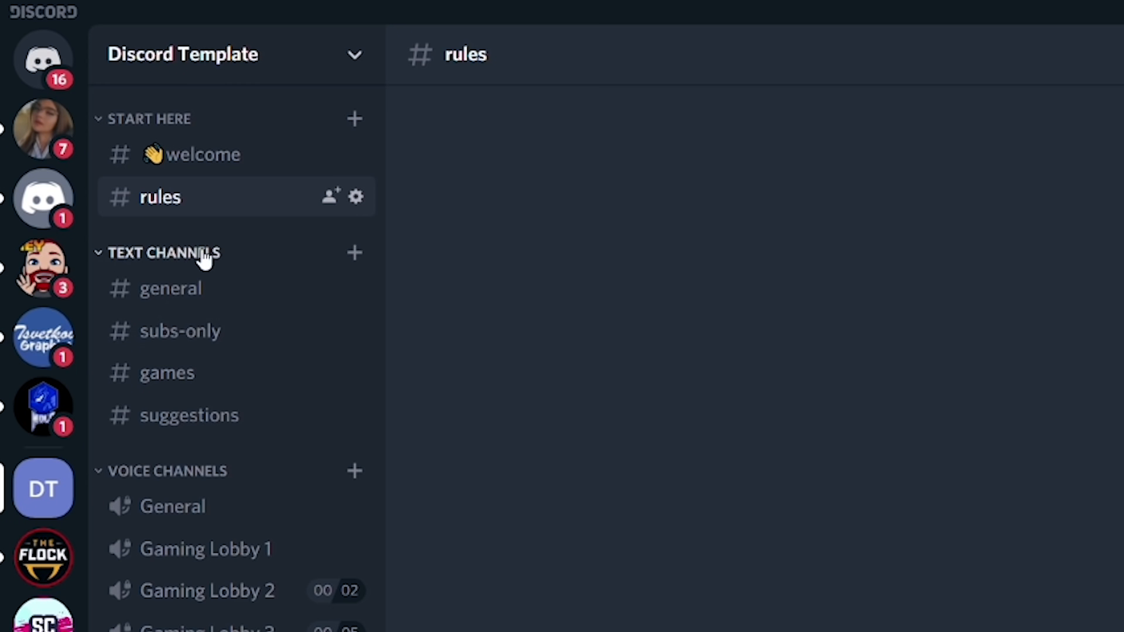
In the subs-only channel's permissions, set Create Invite, Read Messages and Send Messages to neutral for Server Members.
left_click(356, 332)
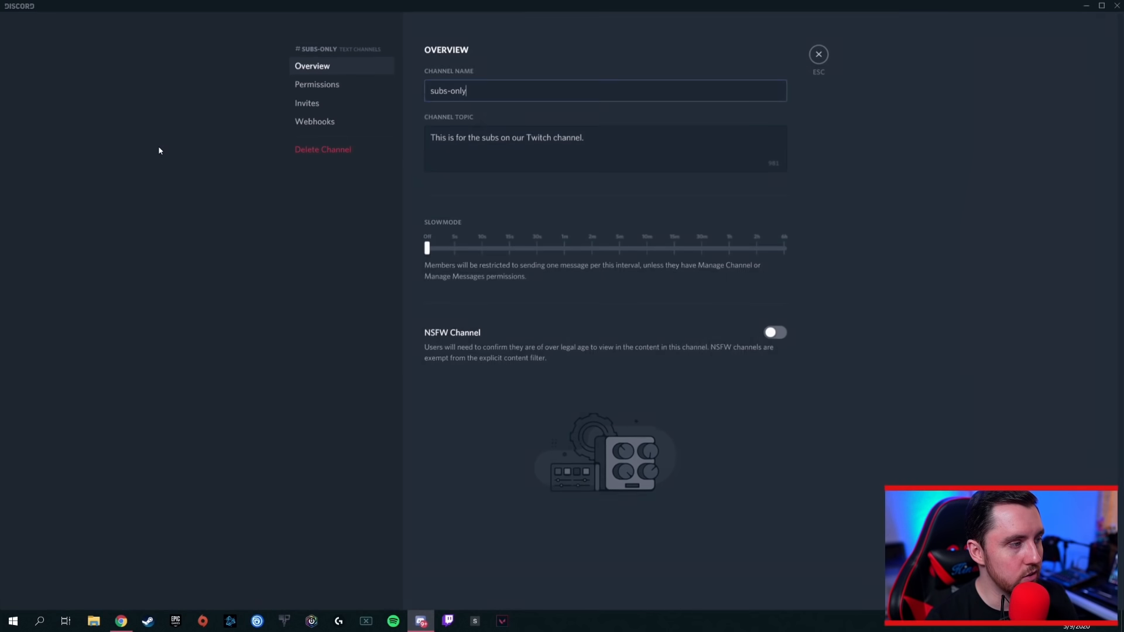
left_click(327, 89)
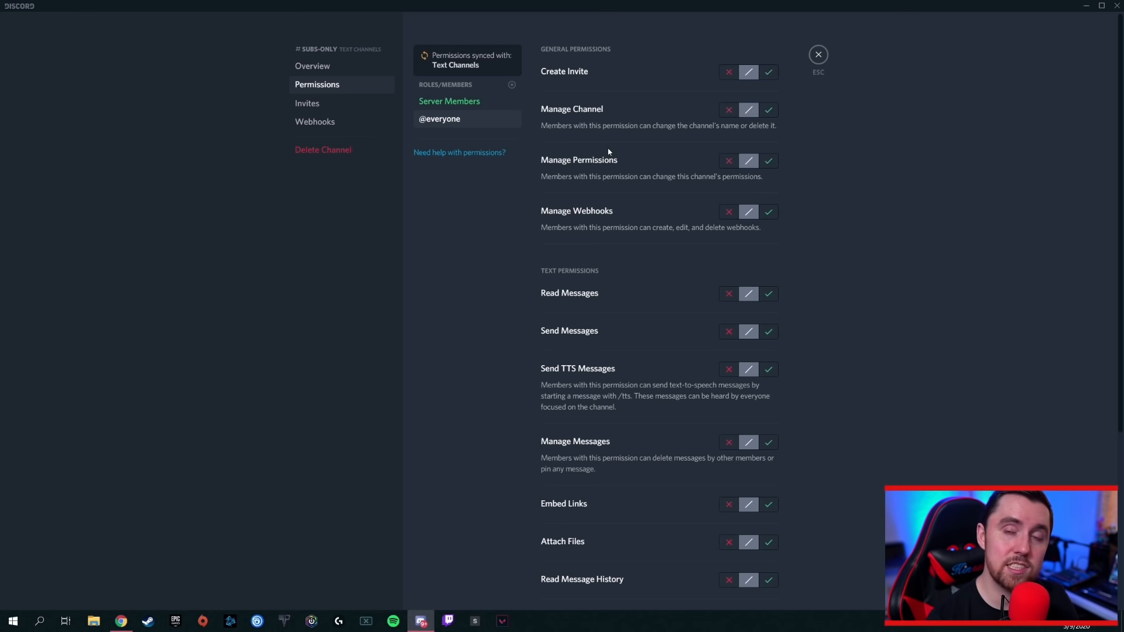
left_click(466, 106)
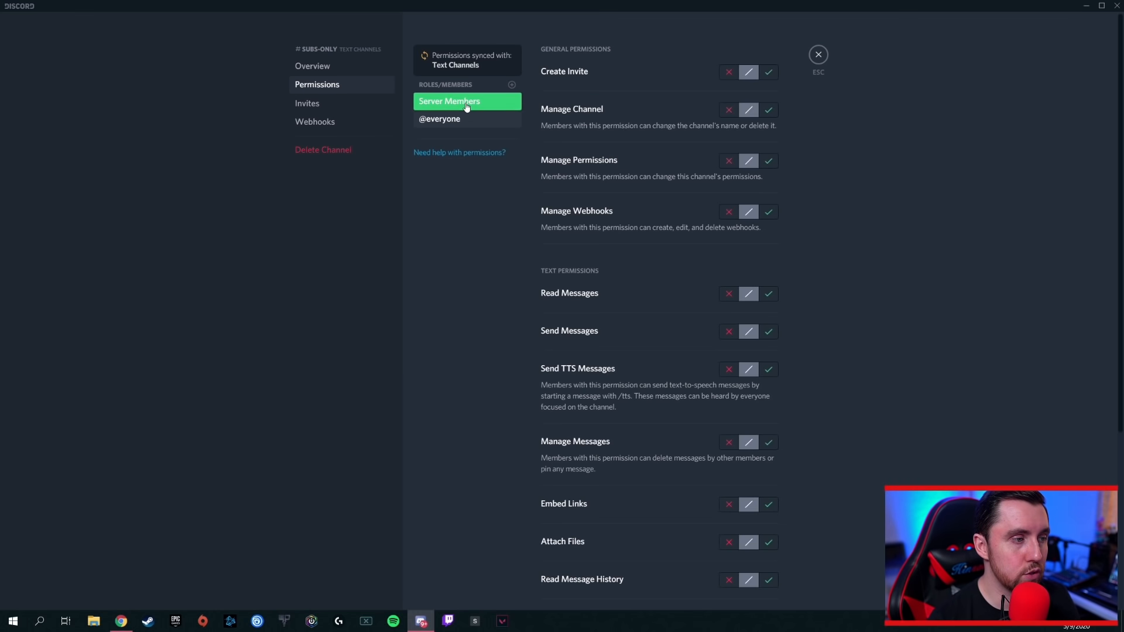
left_click(751, 72)
left_click(749, 295)
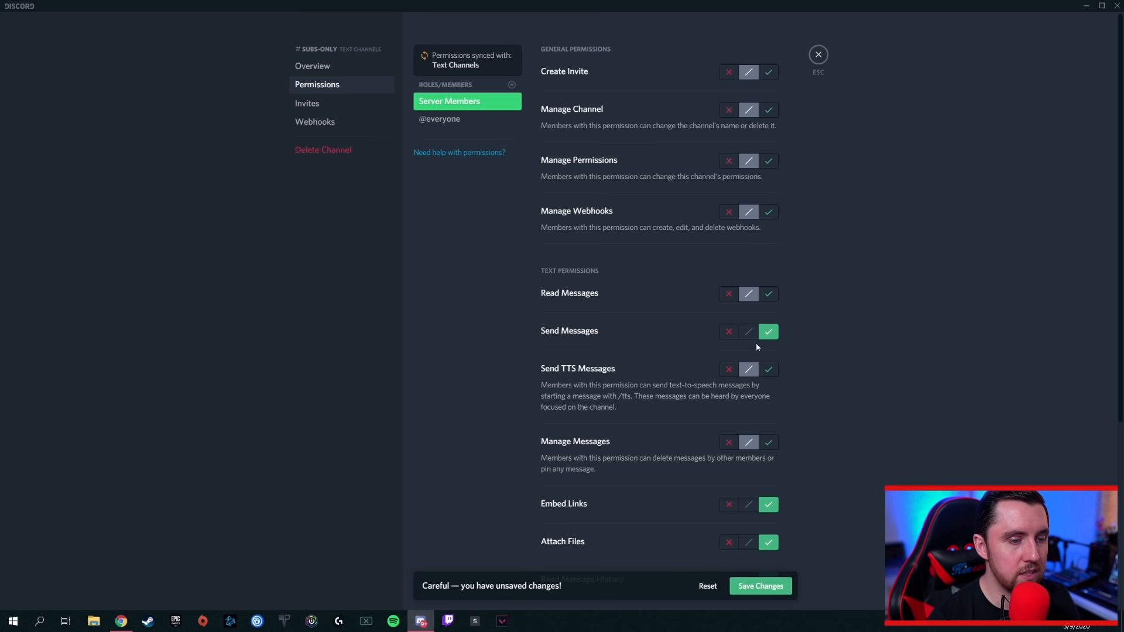
left_click(755, 336)
Set Embed Links, Attach Files, Read Message History, Use External Emojis and Add Reactions to neutral for Server Members in subs-only.
scroll(675, 303, "down", 3)
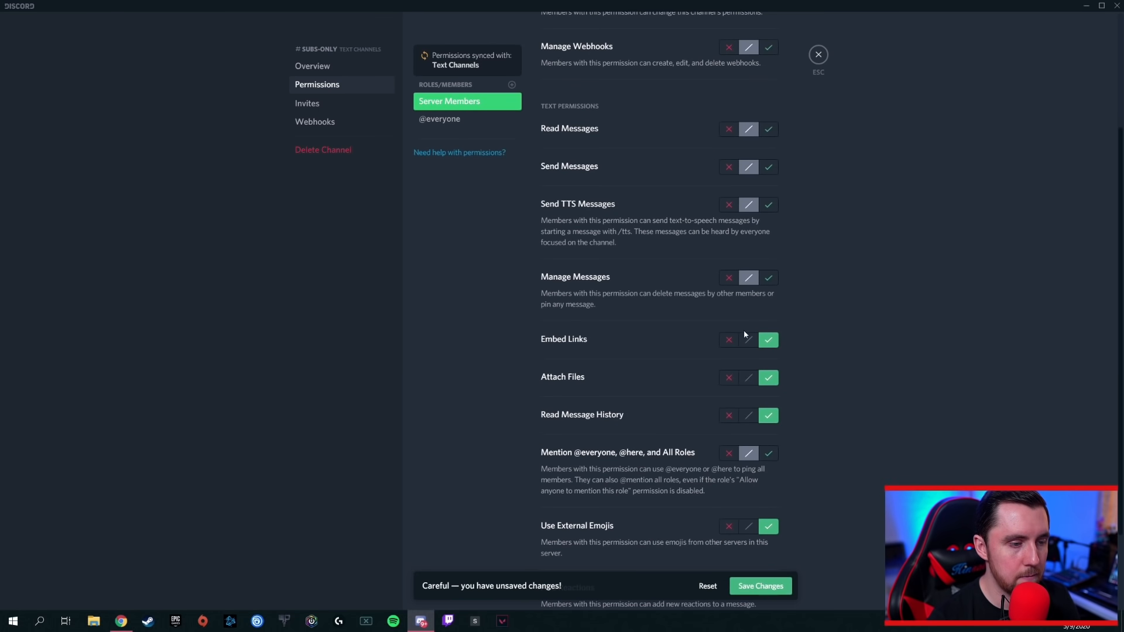
left_click(749, 339)
left_click(749, 378)
left_click(748, 416)
scroll(716, 377, "down", 2)
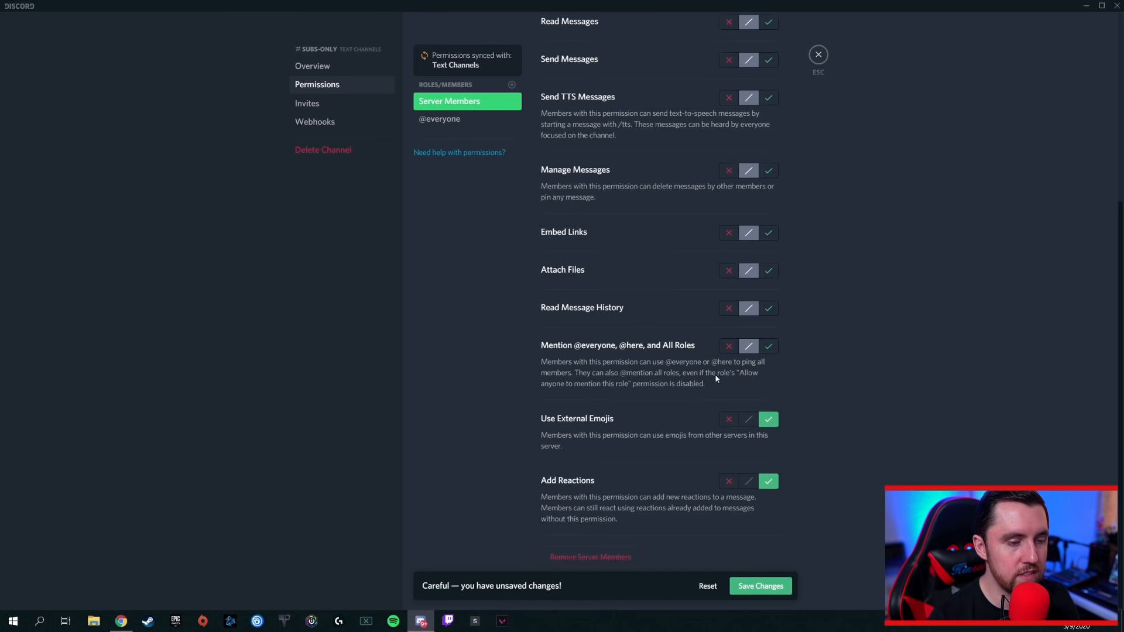
left_click(751, 420)
left_click(749, 481)
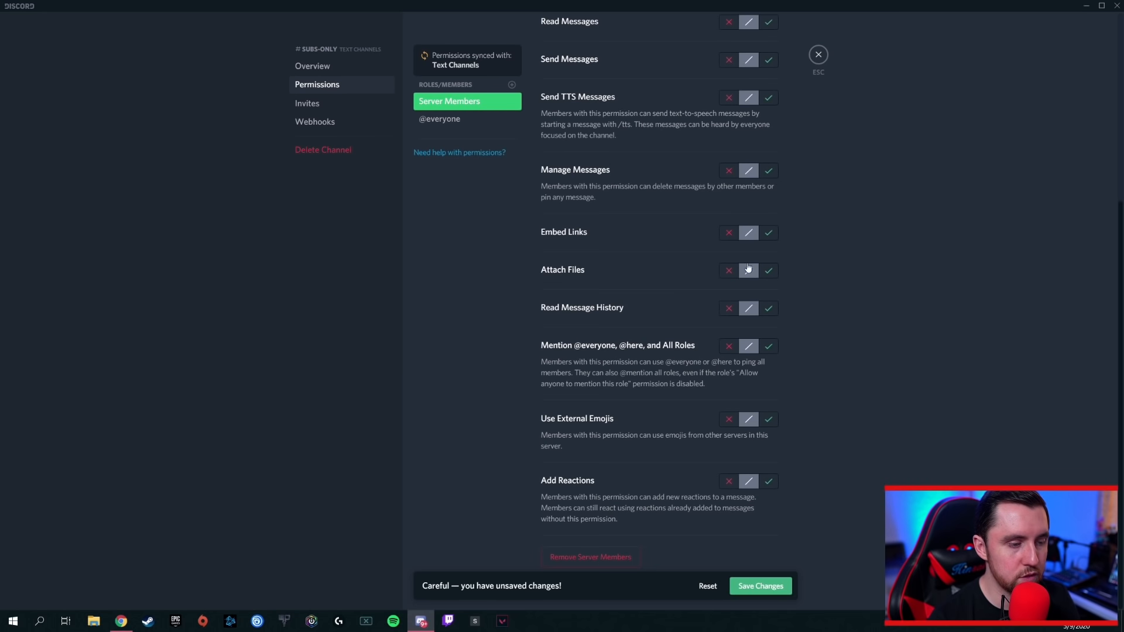
Add the Twitch Subscribers role to the subs-only channel's permissions.
scroll(605, 328, "up", 5)
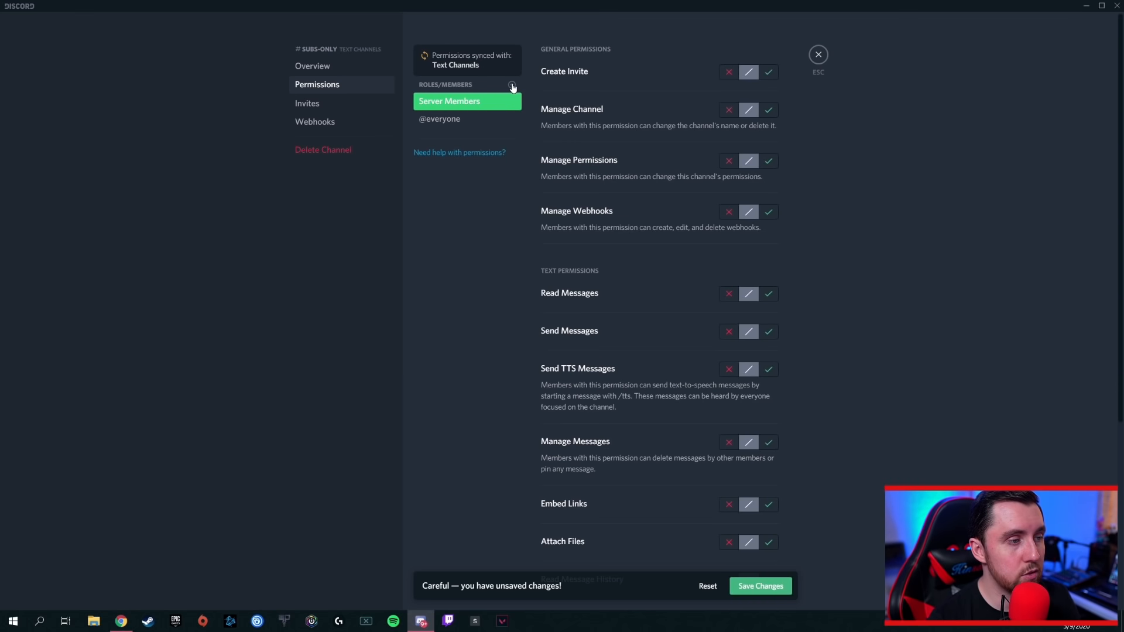
left_click(513, 86)
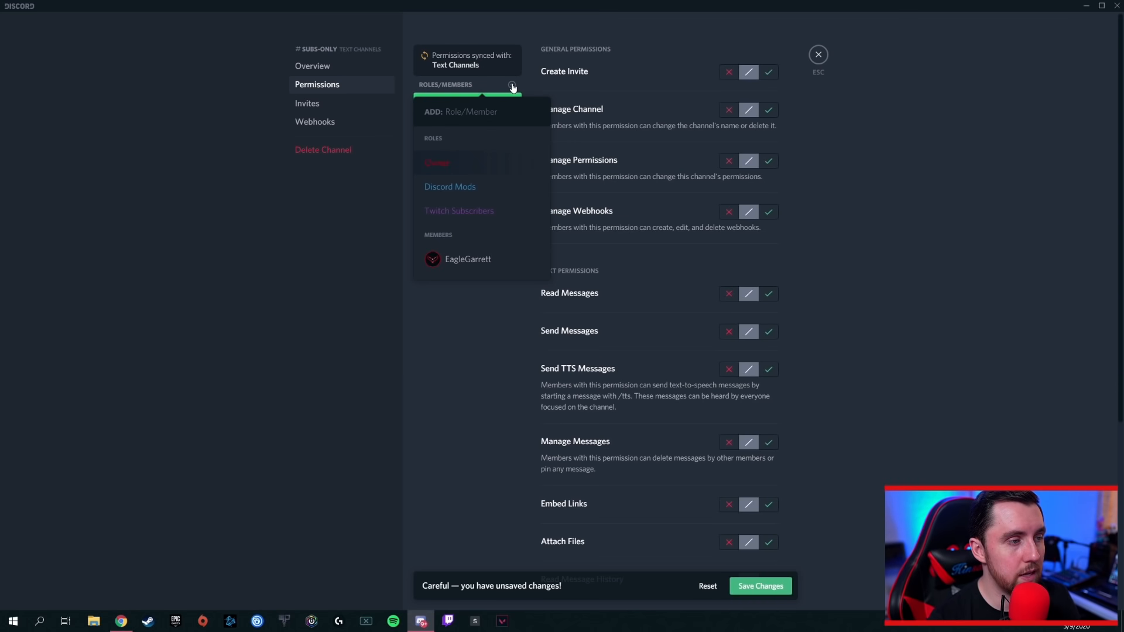
left_click(461, 213)
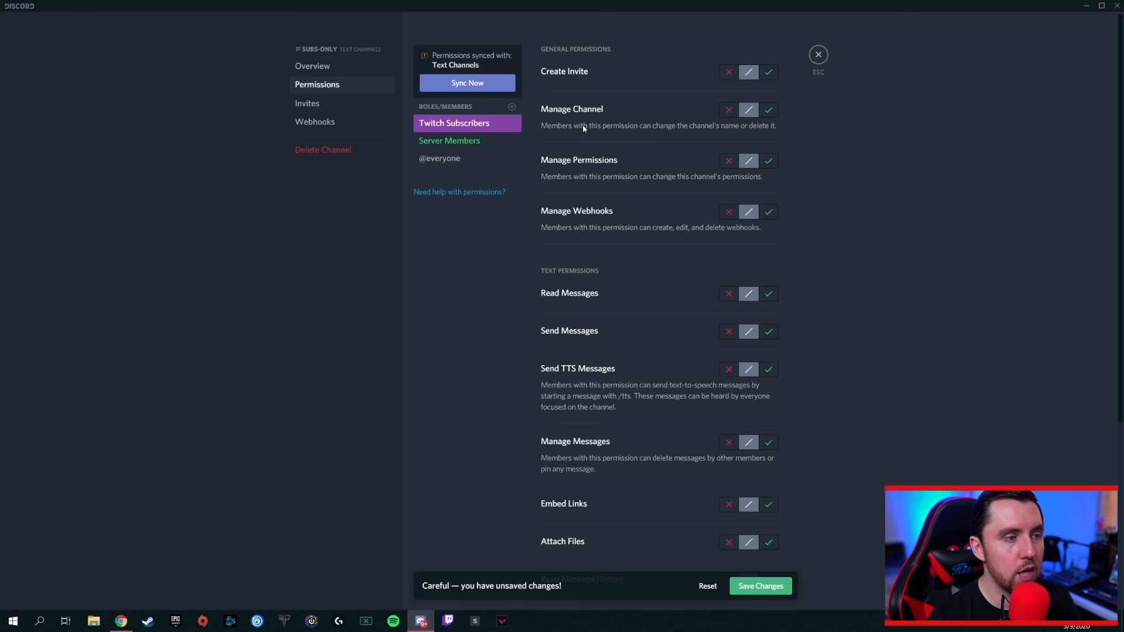
Allow Read Messages, Send Messages, Embed Links and Attach Files for Twitch Subscribers in the subs-only channel.
scroll(679, 170, "down", 2)
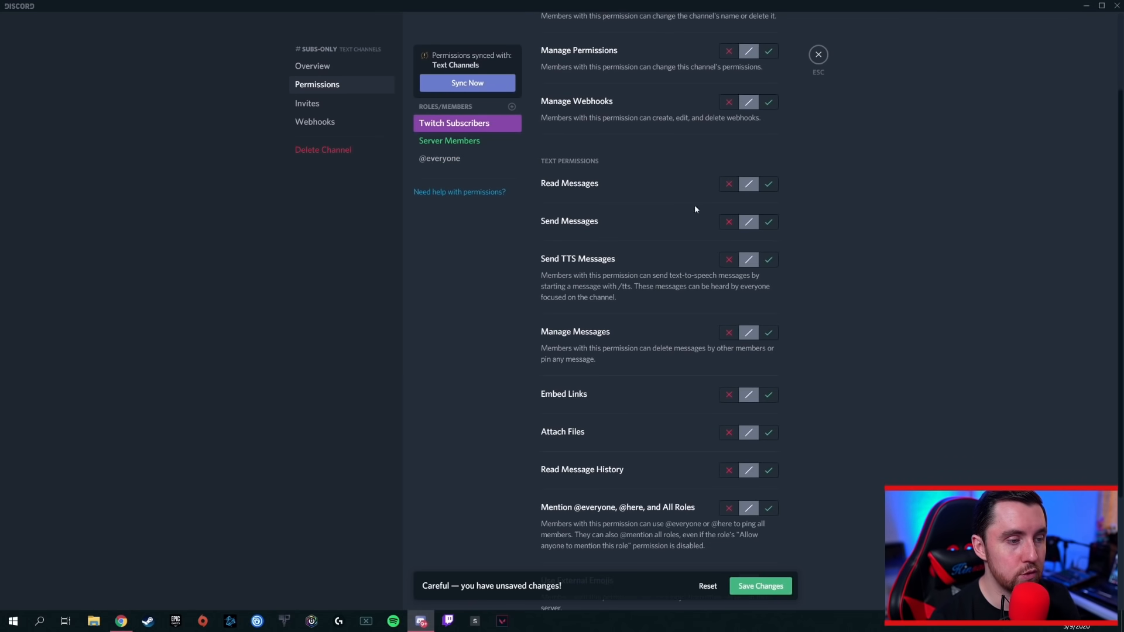
left_click(770, 187)
scroll(622, 195, "down", 1)
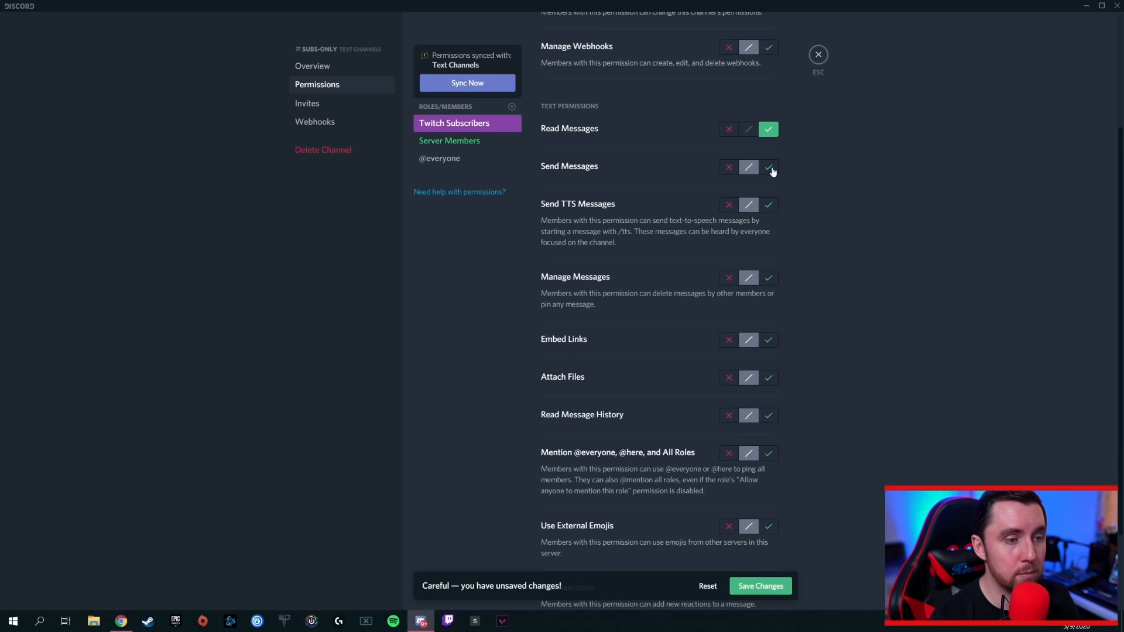
left_click(770, 168)
scroll(701, 166, "down", 2)
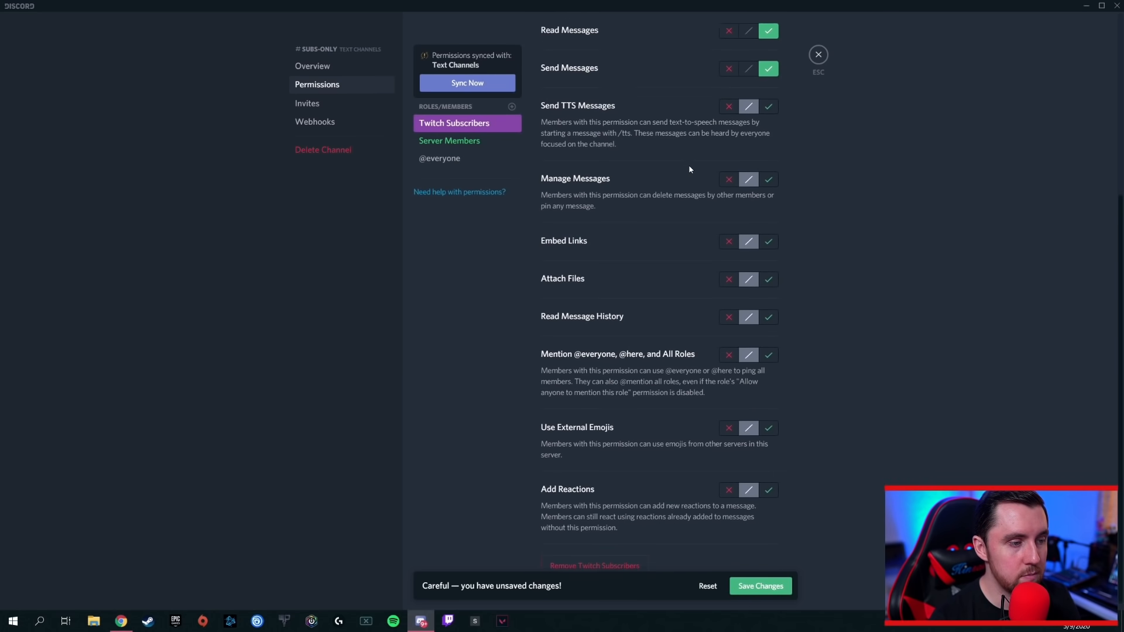
left_click(771, 233)
left_click(771, 272)
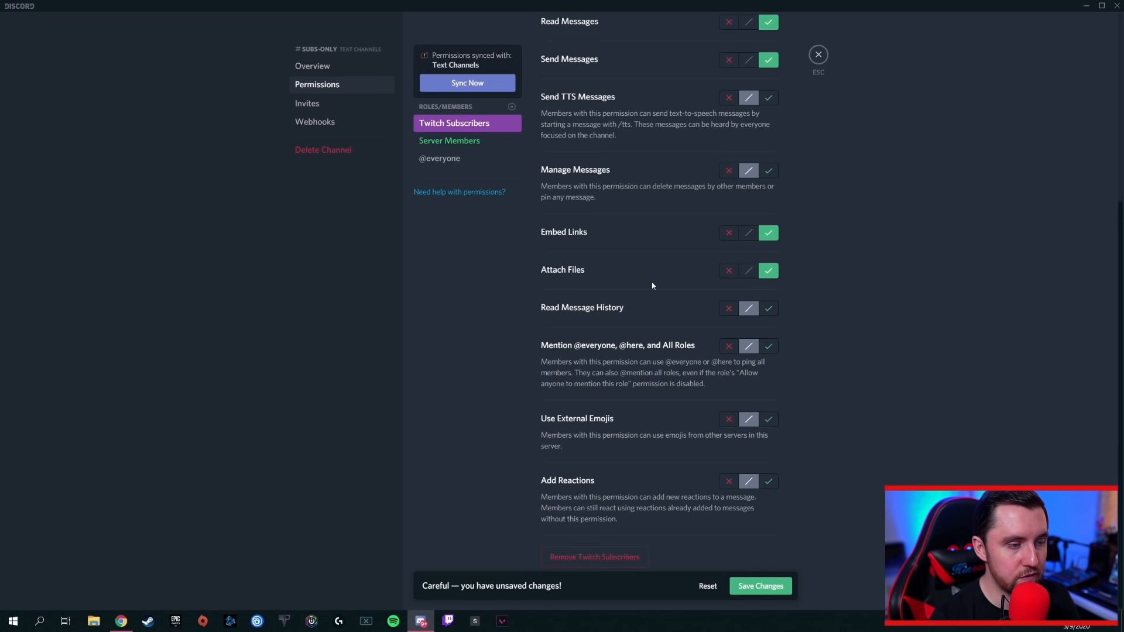
left_click(769, 309)
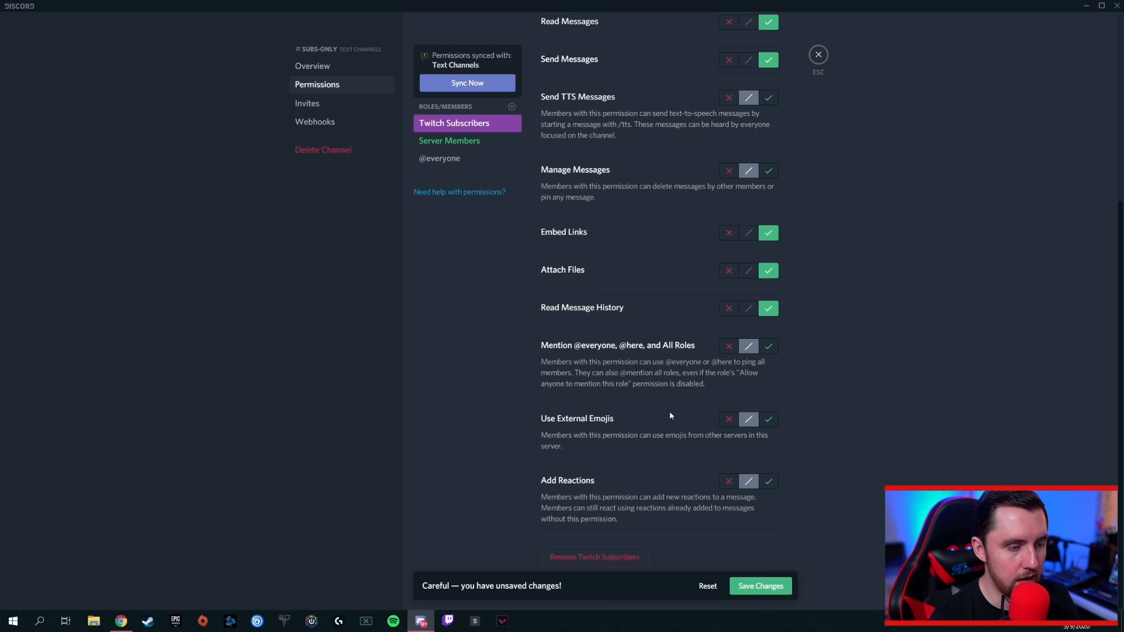
left_click(770, 348)
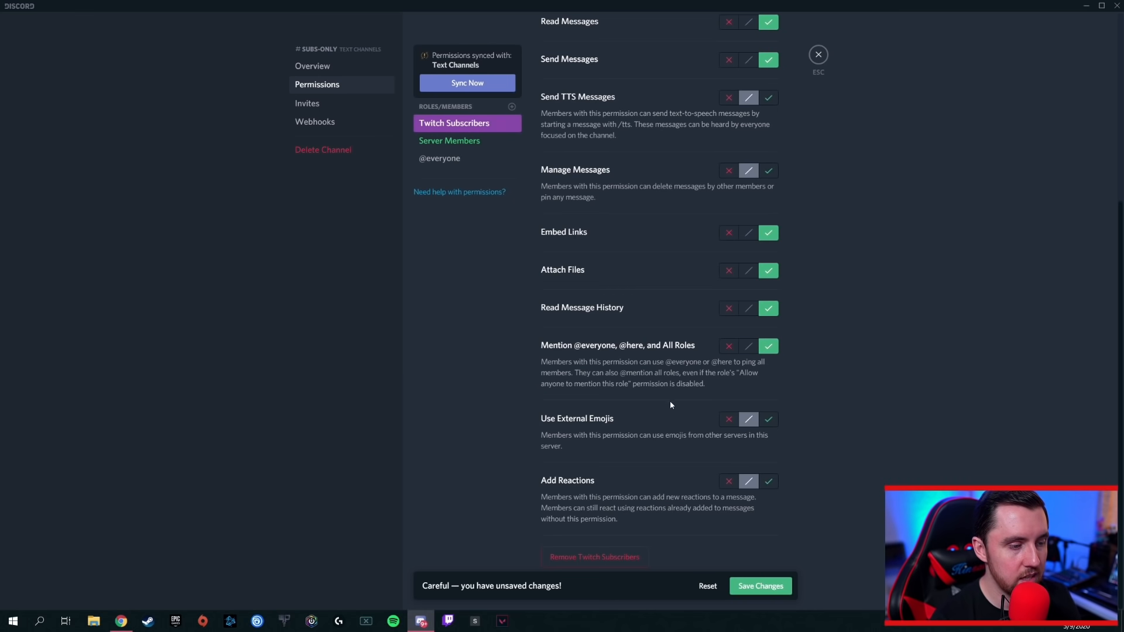
left_click(769, 420)
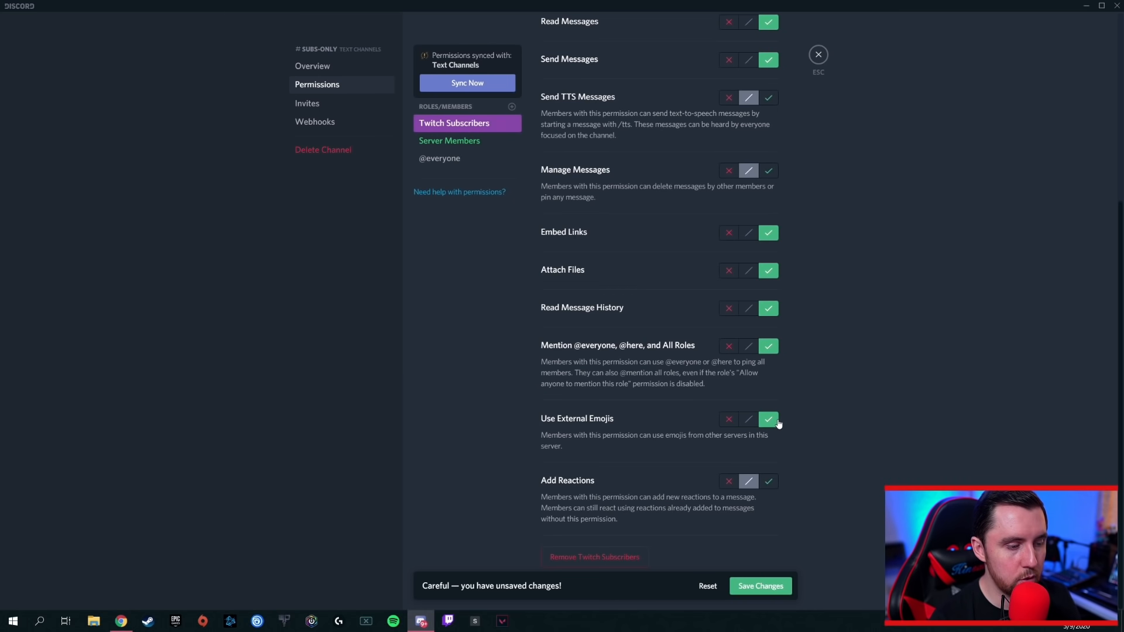
left_click(769, 481)
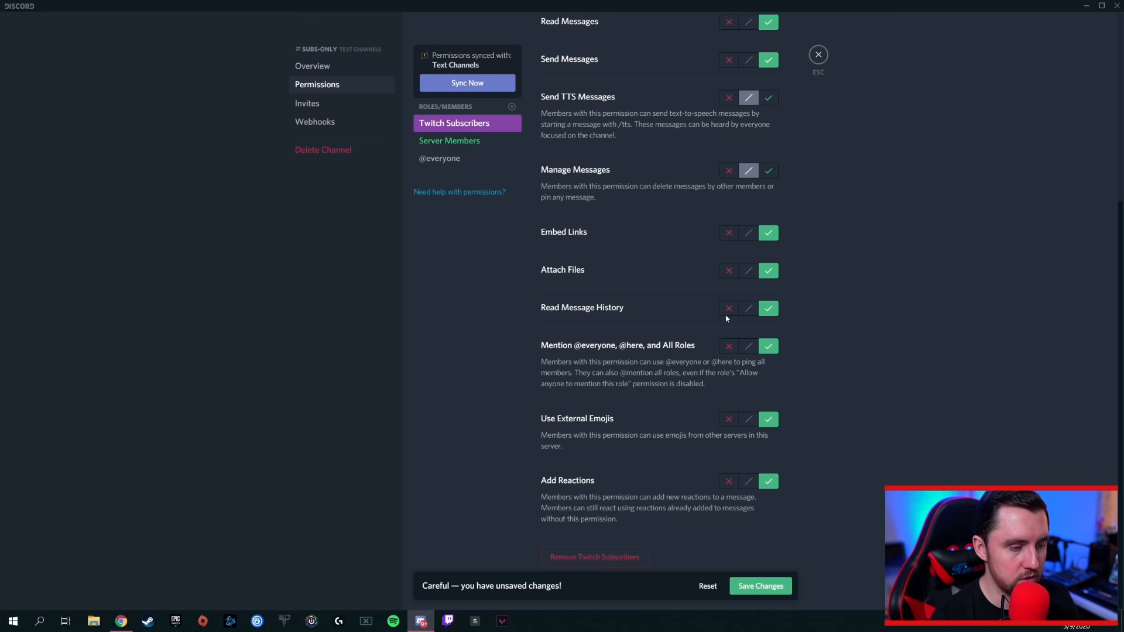
Review the subs-only channel's permissions for Twitch Subscribers and compare them with those for Server Members.
scroll(679, 431, "up", 2)
scroll(688, 427, "down", 1)
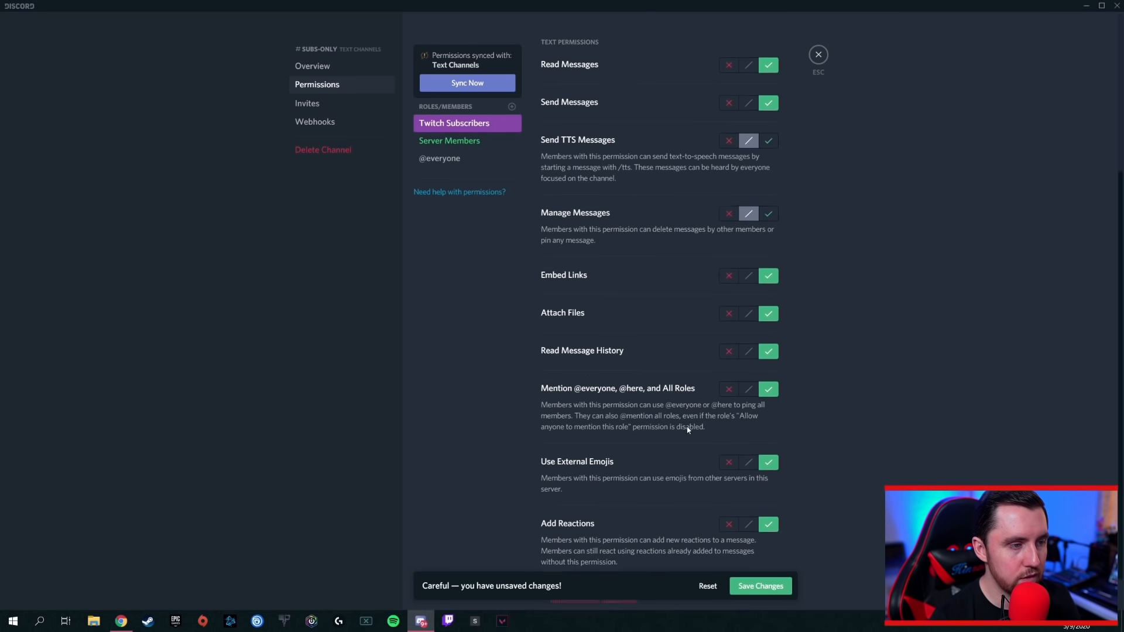
scroll(690, 410, "up", 3)
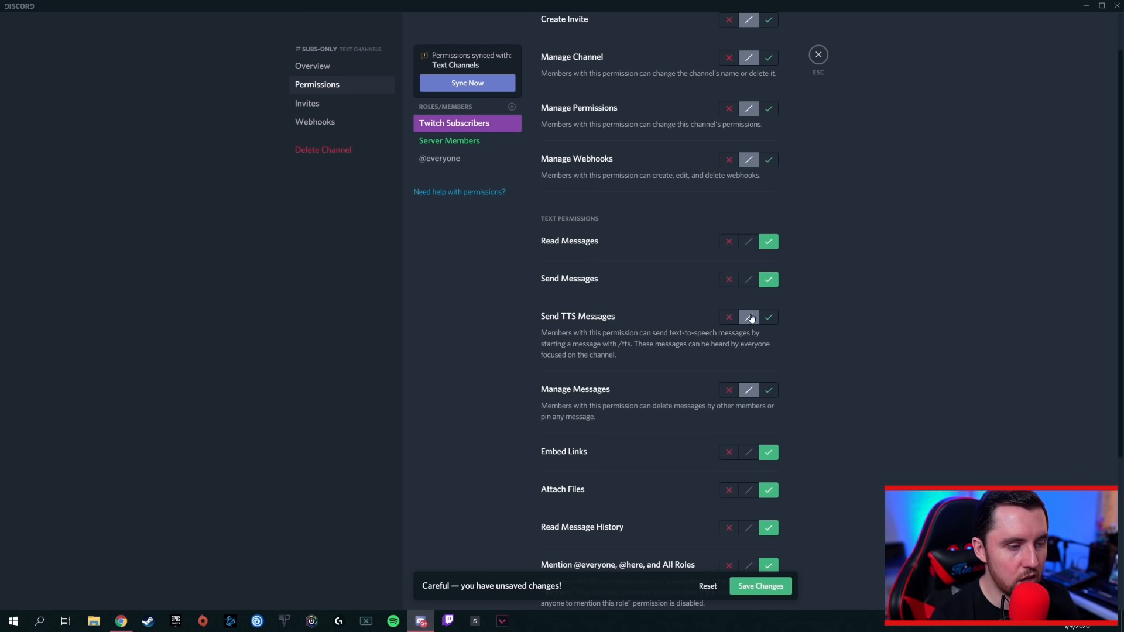
scroll(681, 380, "up", 1)
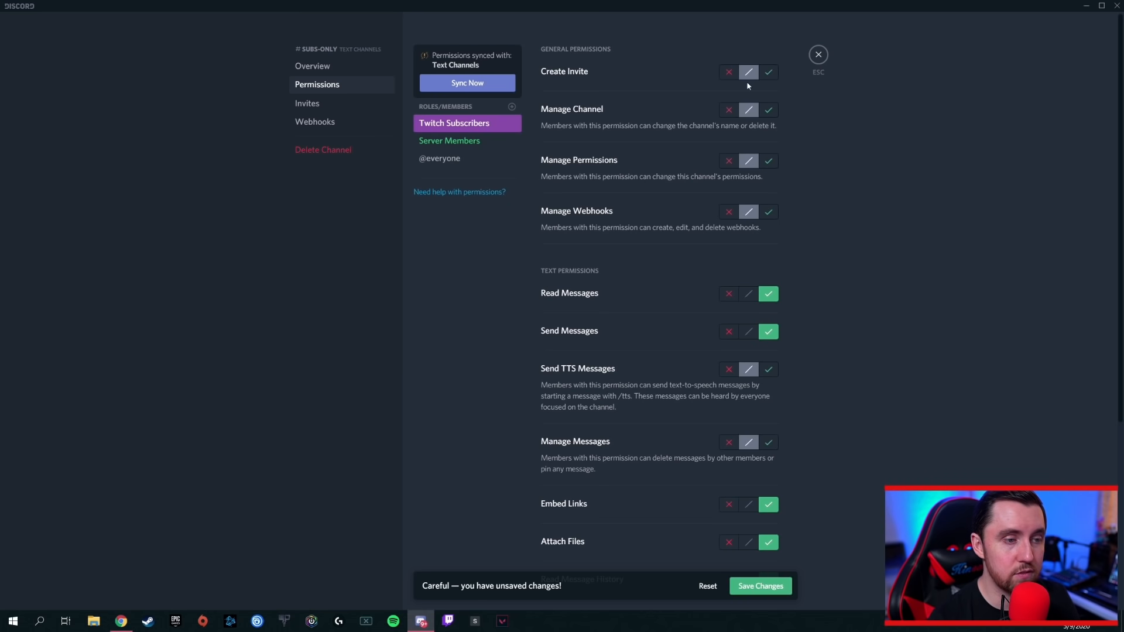
scroll(788, 383, "down", 5)
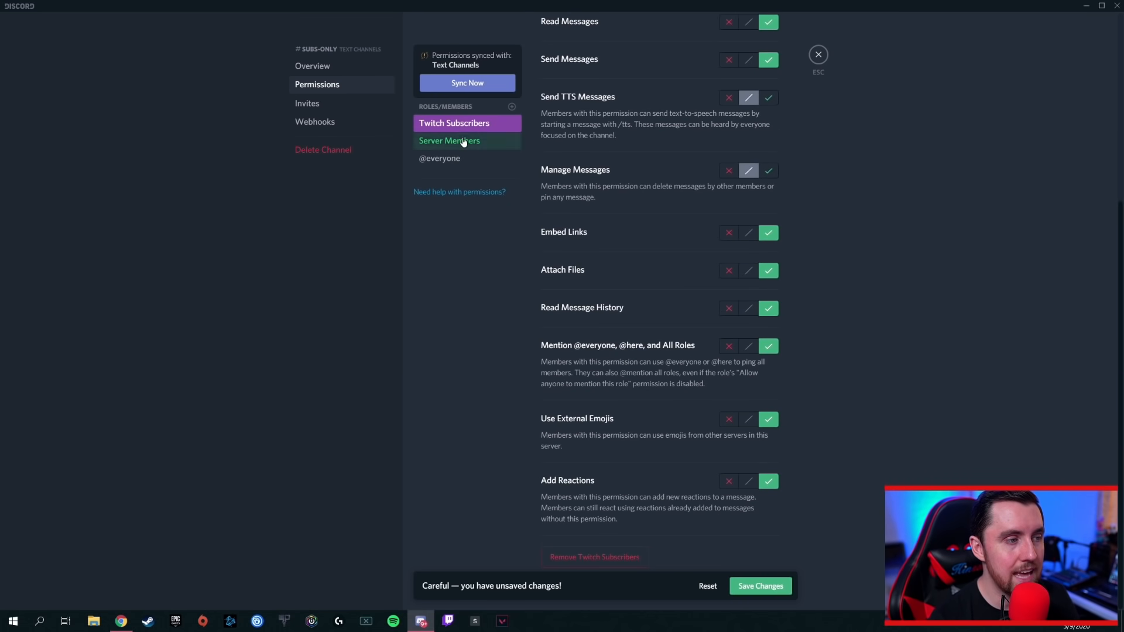
left_click(479, 147)
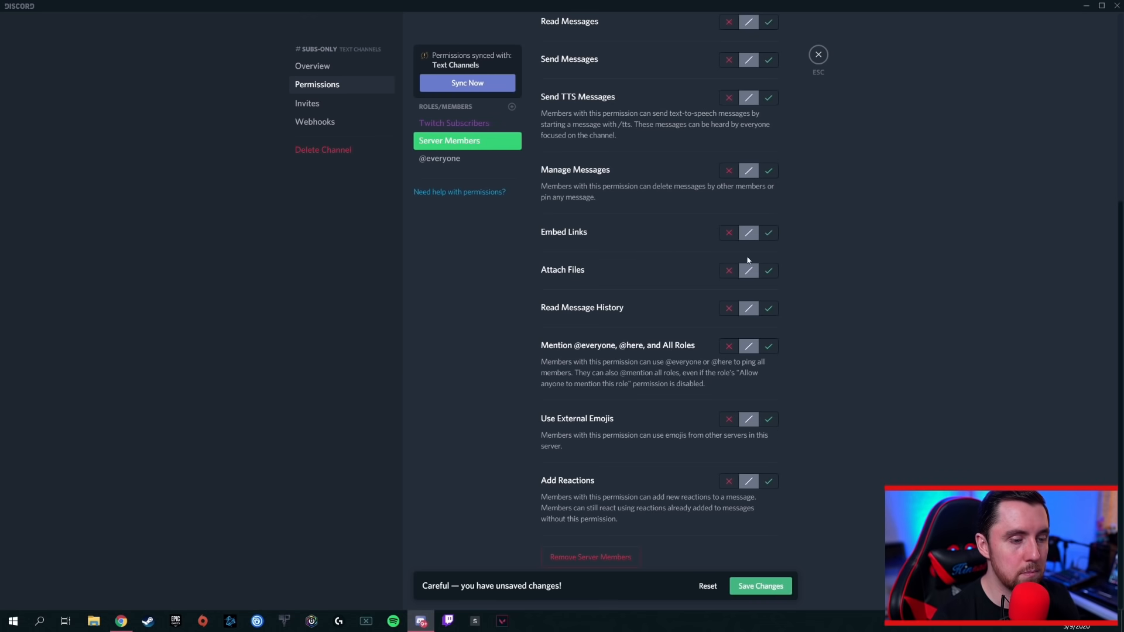
scroll(755, 293, "up", 5)
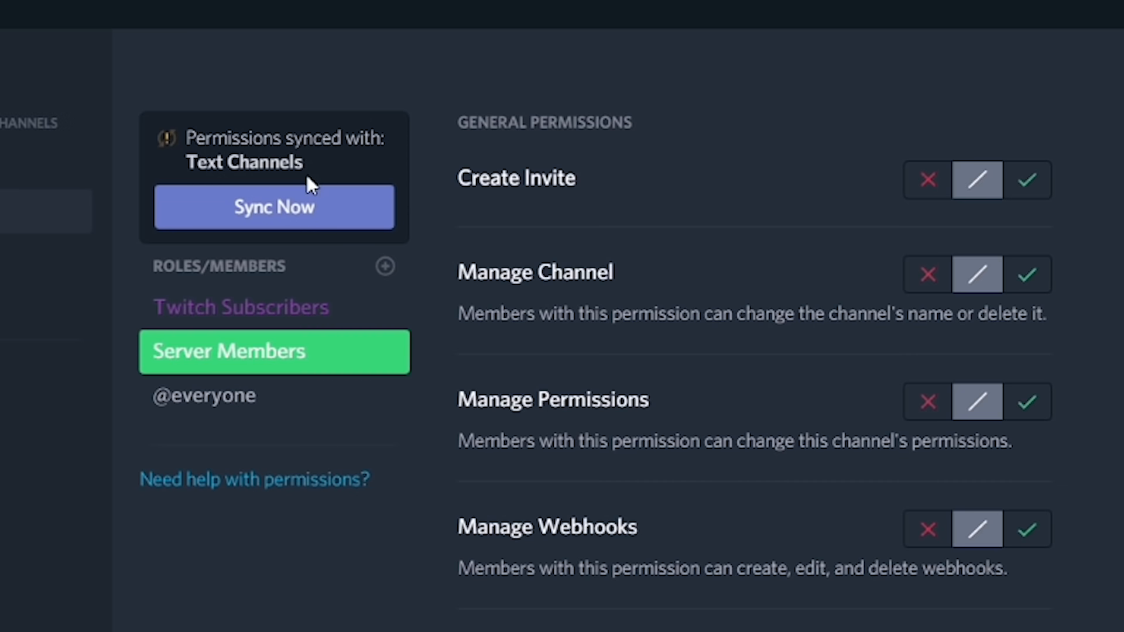
Recheck the Twitch Subscribers permissions, save the subs-only channel's changes and close its settings.
left_click(270, 309)
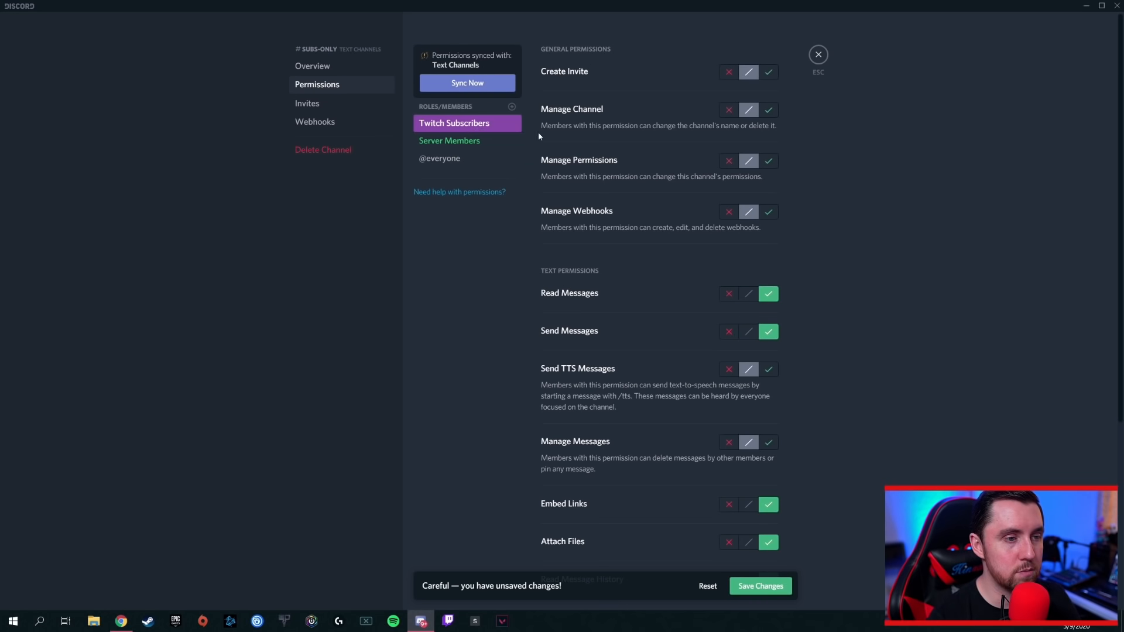
scroll(785, 397, "down", 5)
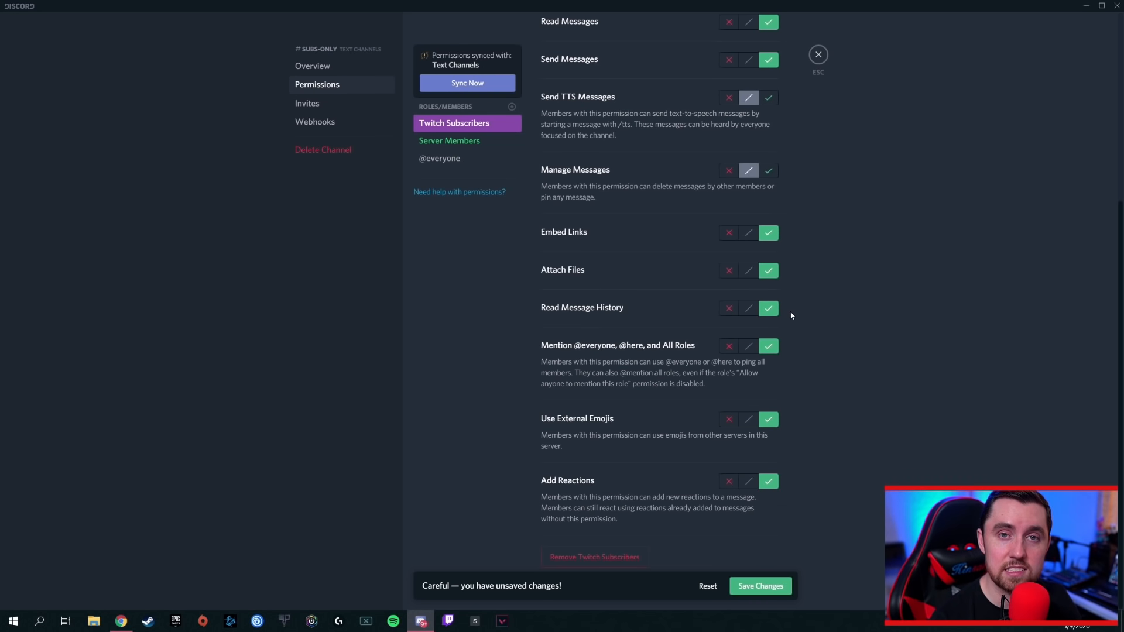
scroll(787, 314, "up", 5)
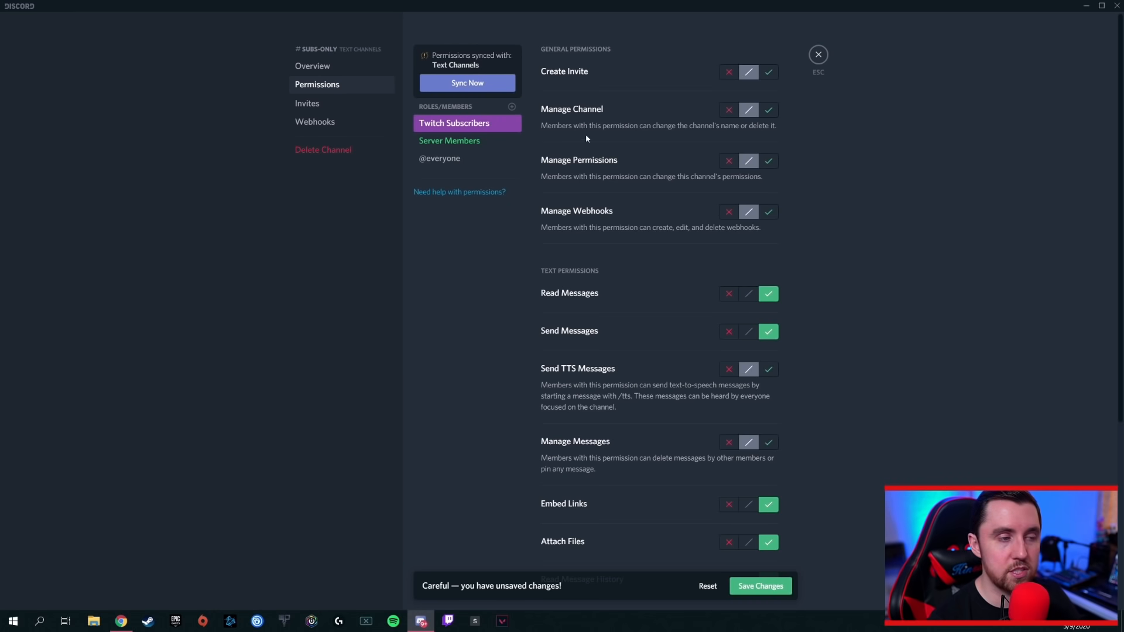
left_click(759, 587)
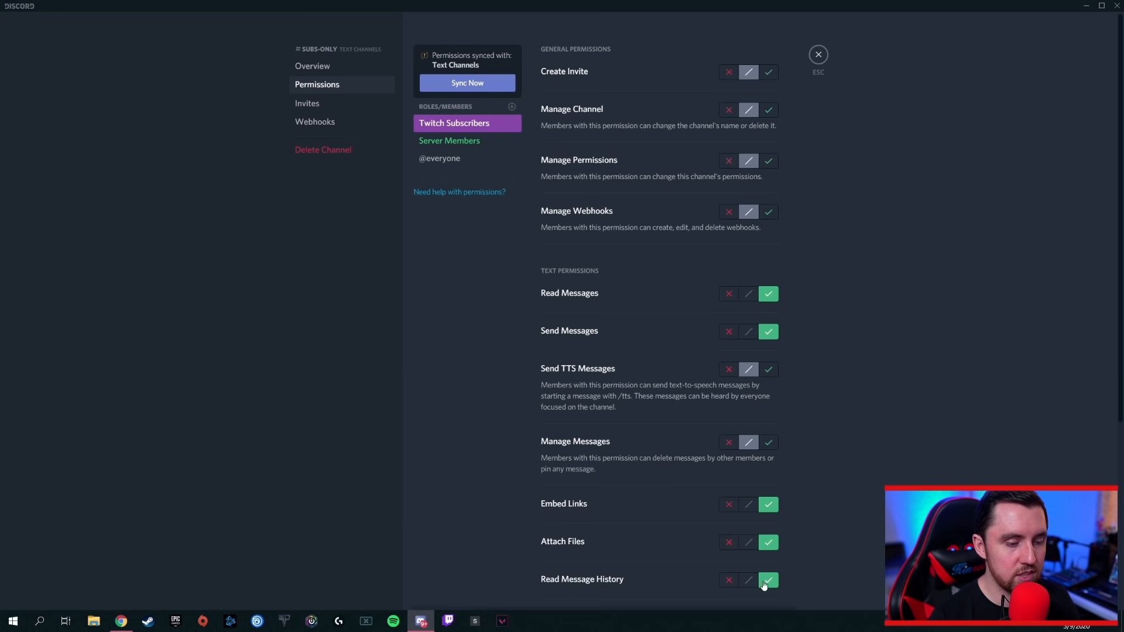
left_click(818, 53)
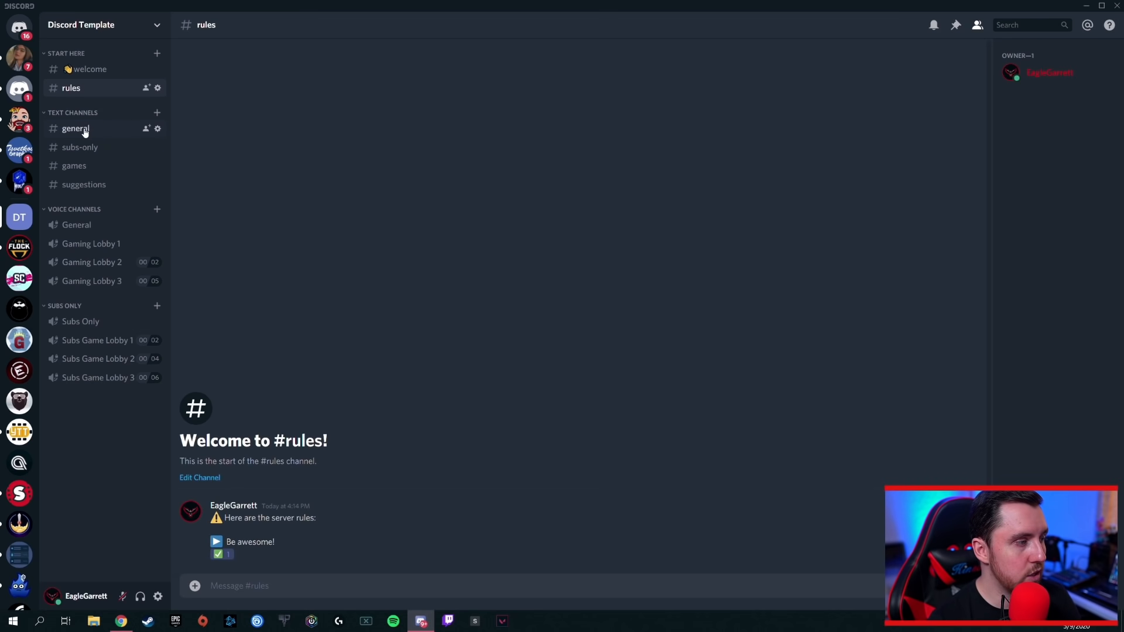
Add the Server Members role to the Voice Channels category's permissions.
right_click(79, 213)
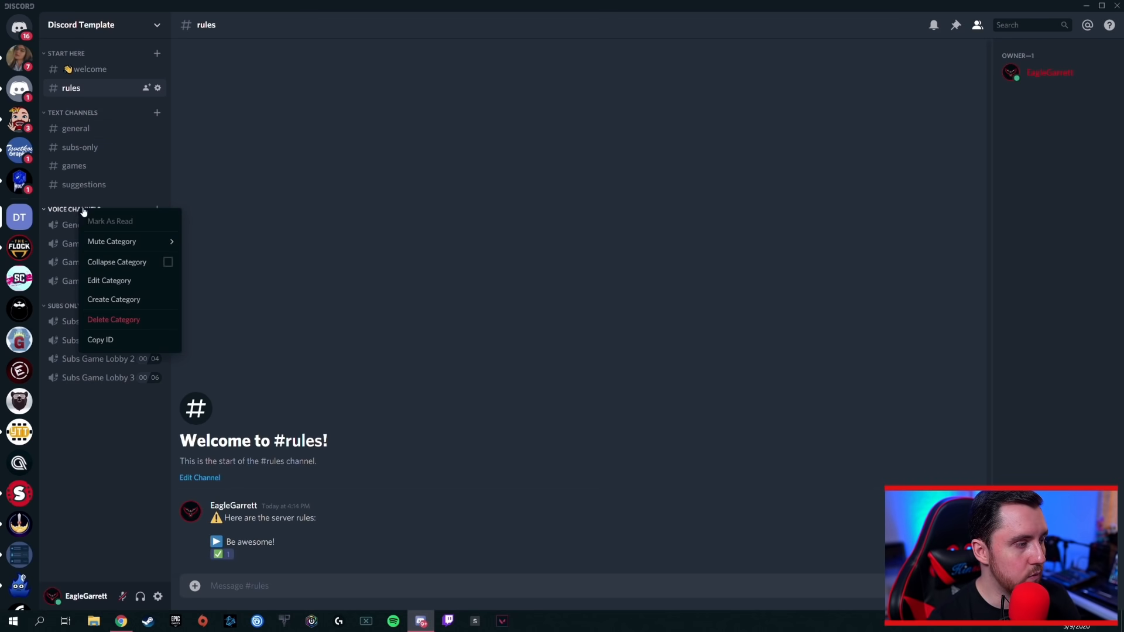
left_click(114, 281)
left_click(323, 85)
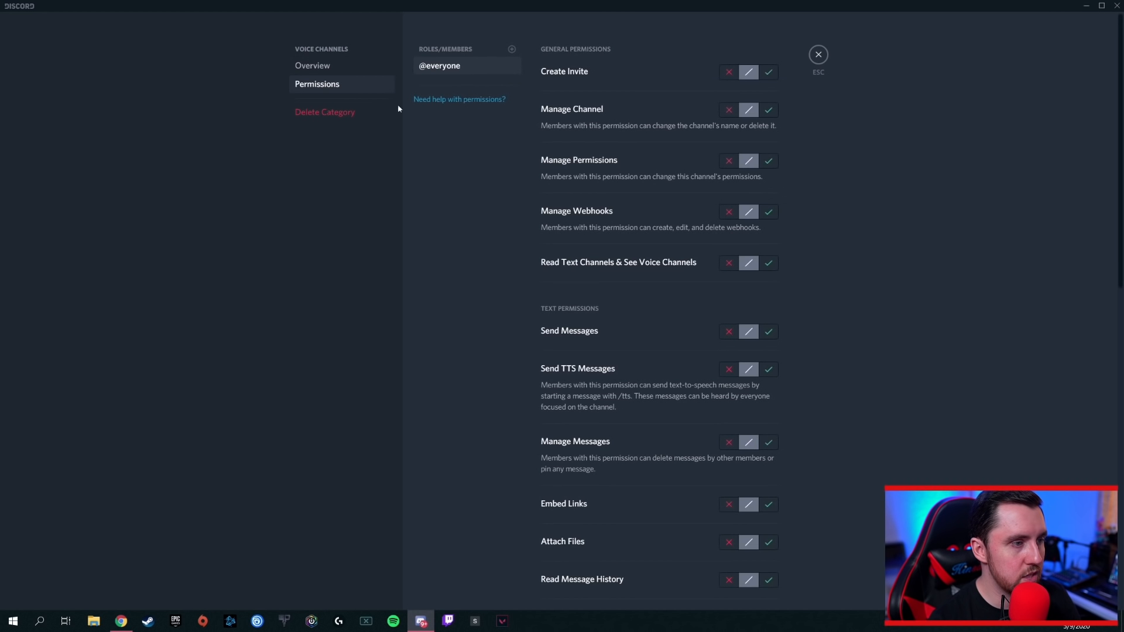
scroll(721, 356, "down", 10)
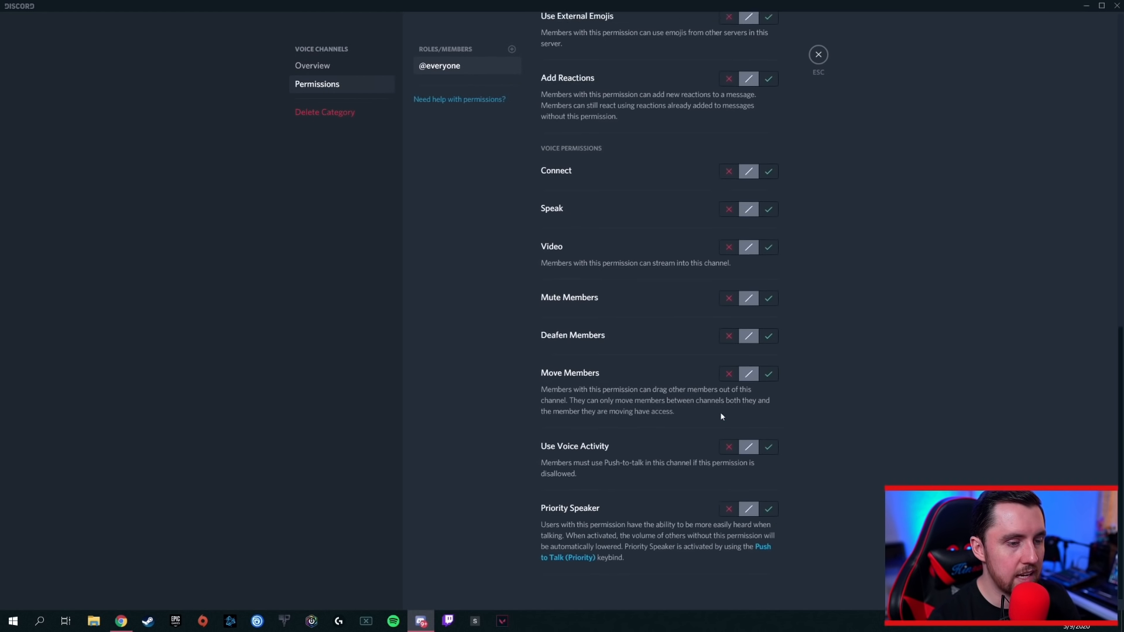
scroll(720, 412, "up", 8)
scroll(613, 266, "up", 3)
left_click(513, 50)
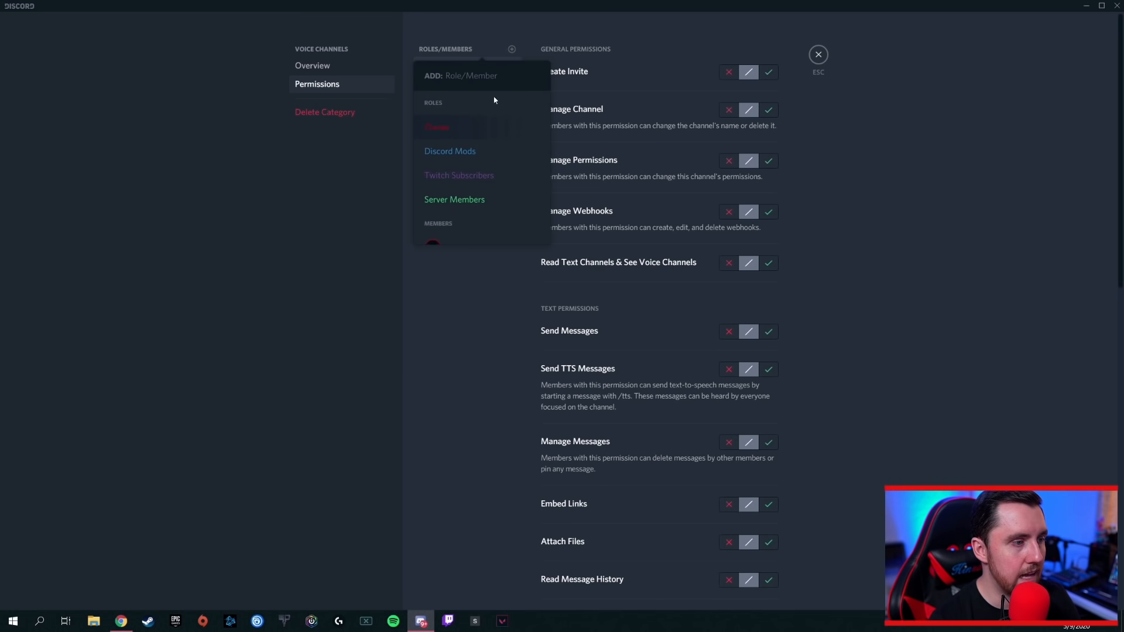
left_click(469, 200)
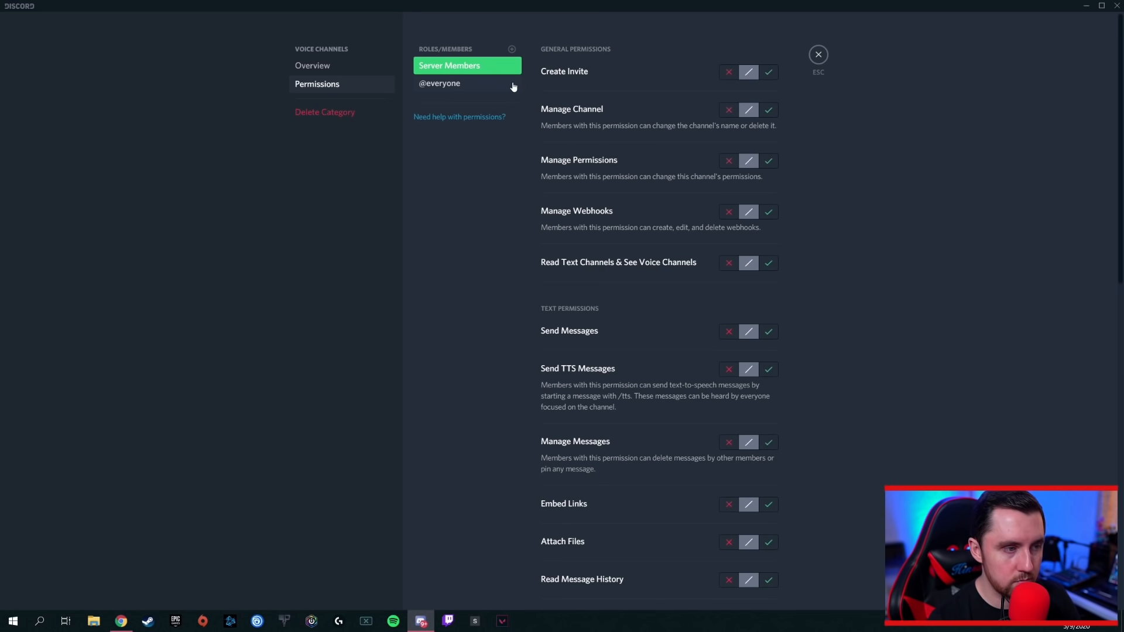
Allow Read Text Channels & See Voice Channels and Send Messages for Server Members in the Voice Channels category.
scroll(613, 135, "down", 2)
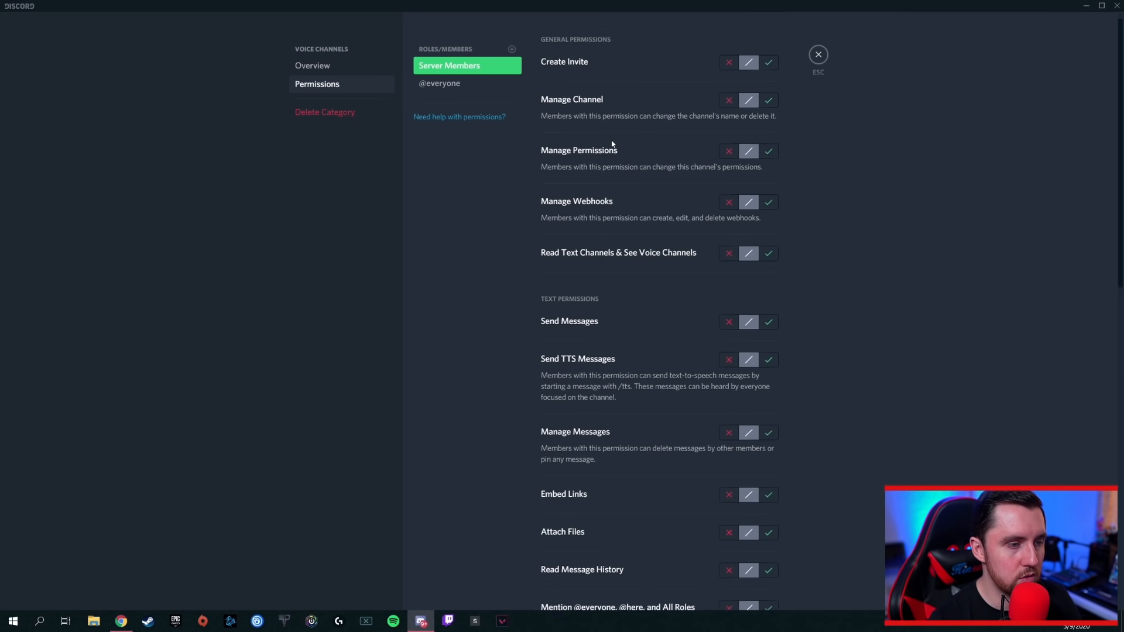
left_click(769, 208)
scroll(622, 249, "down", 2)
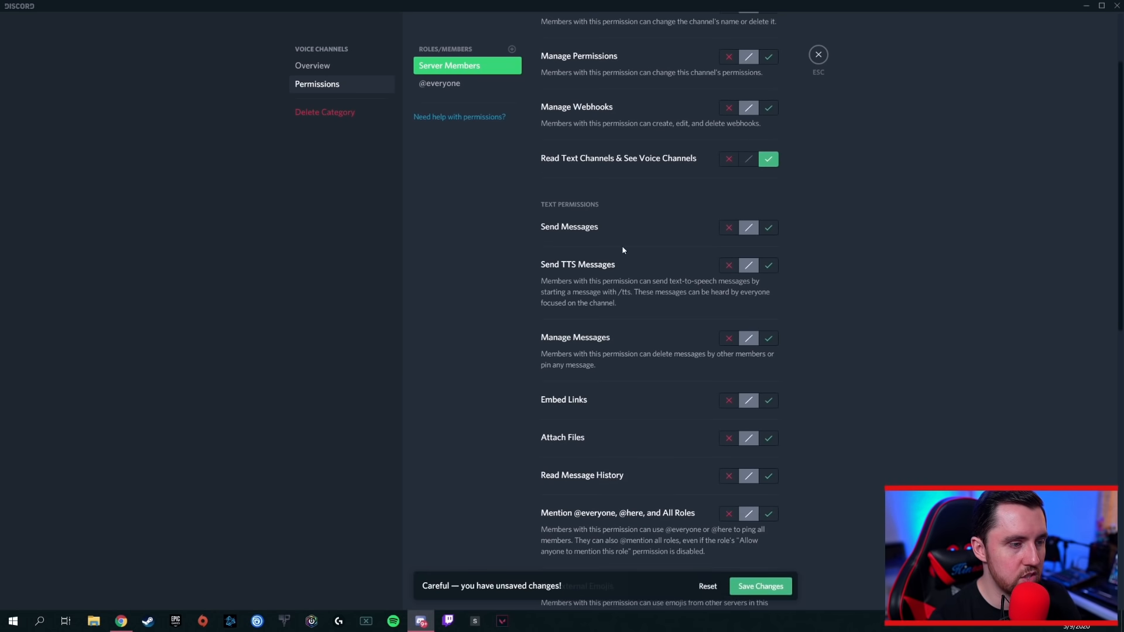
left_click(770, 227)
Allow Embed Links, Attach Files and Read Message History for Server Members in the Voice Channels category.
scroll(651, 296, "down", 3)
scroll(658, 291, "up", 1)
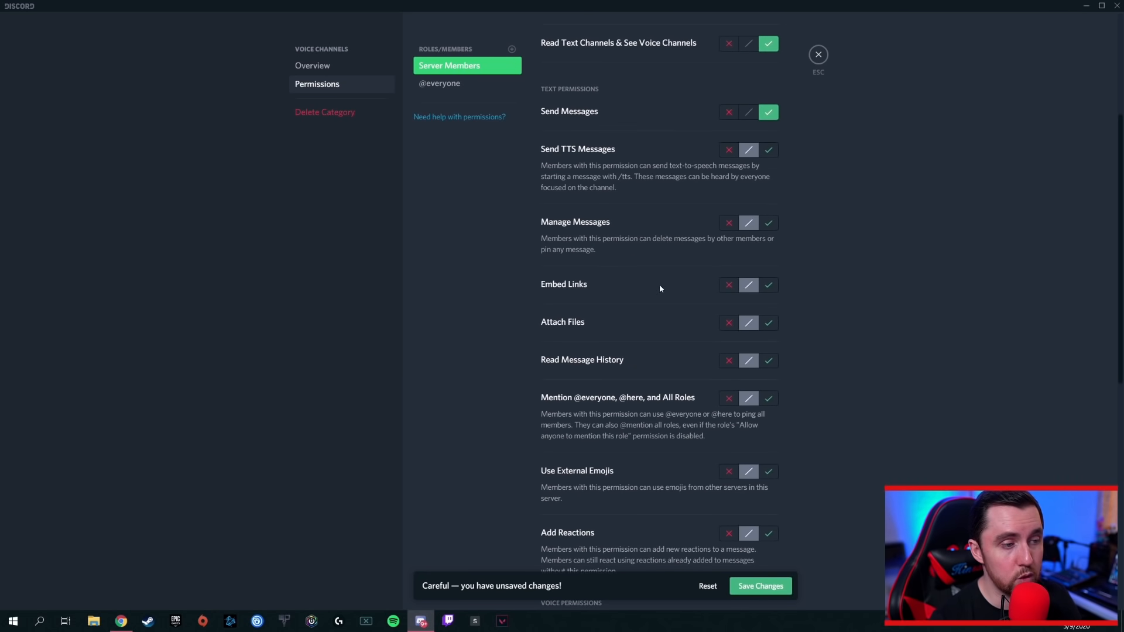
scroll(800, 309, "down", 2)
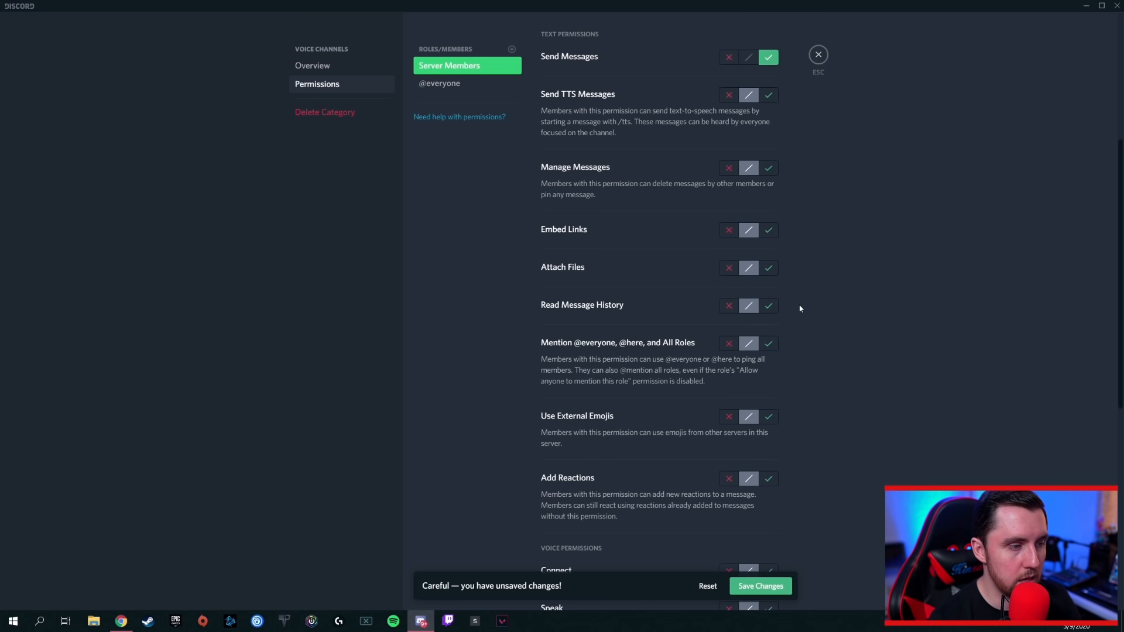
left_click(769, 251)
left_click(768, 214)
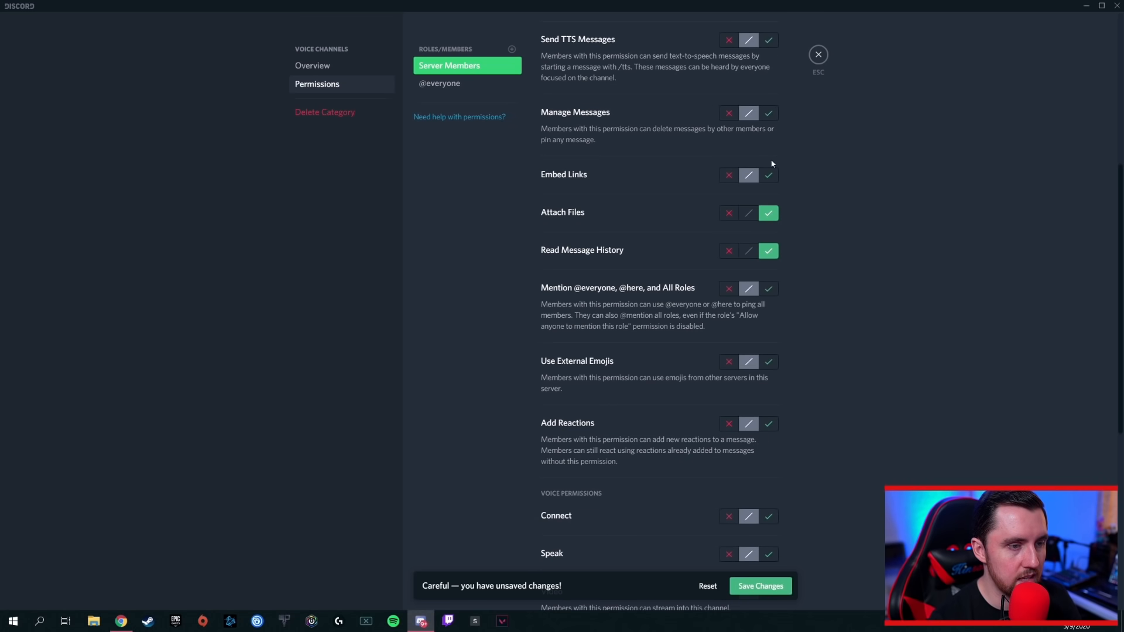
Allow Add Reactions, Connect, Speak and Use Voice Activity for Server Members in the Voice Channels category.
scroll(669, 258, "down", 2)
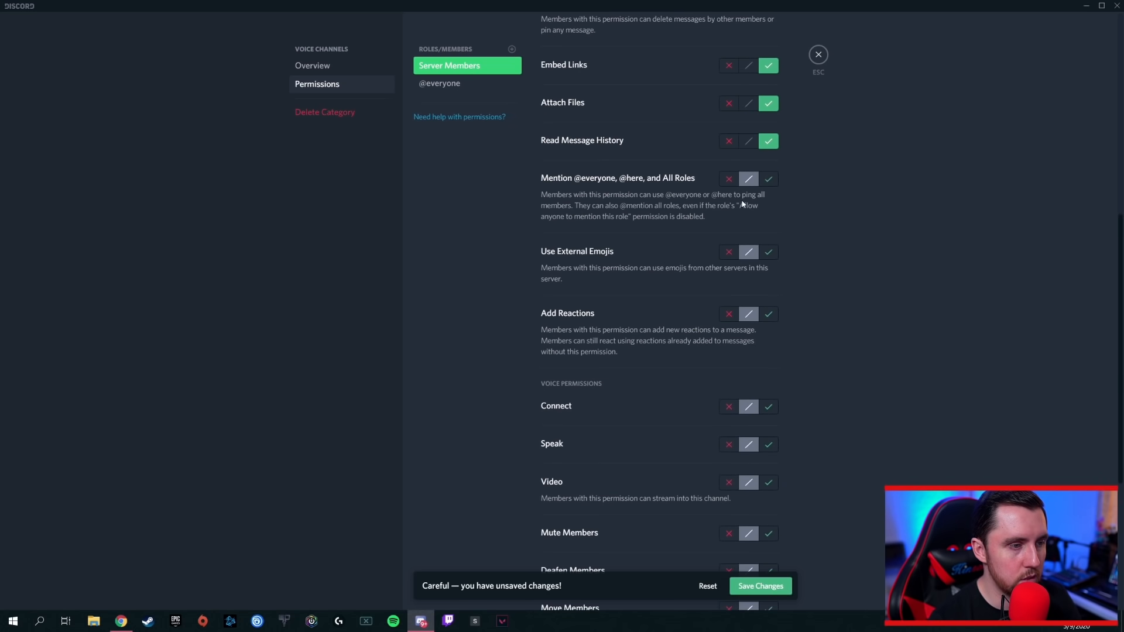
scroll(607, 269, "down", 3)
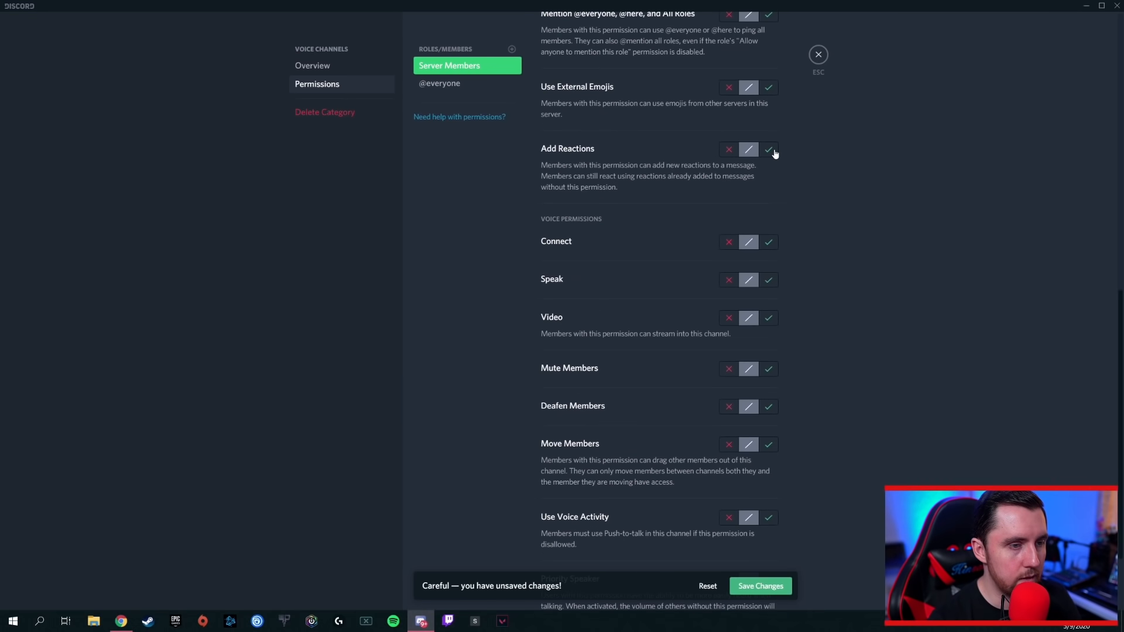
left_click(769, 243)
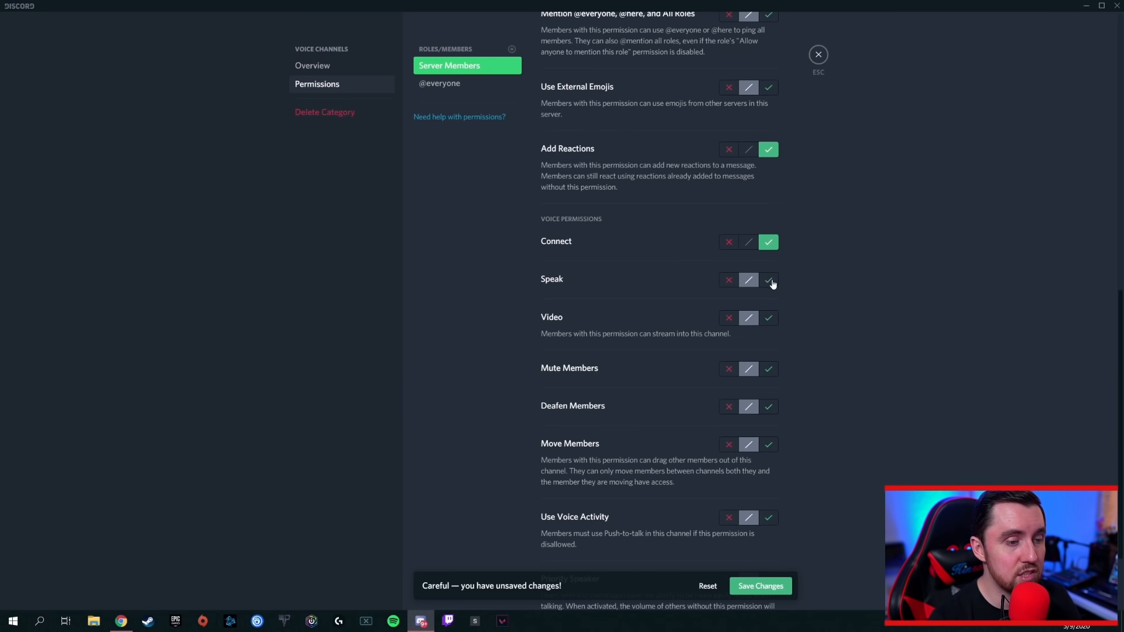
left_click(769, 280)
scroll(787, 279, "down", 2)
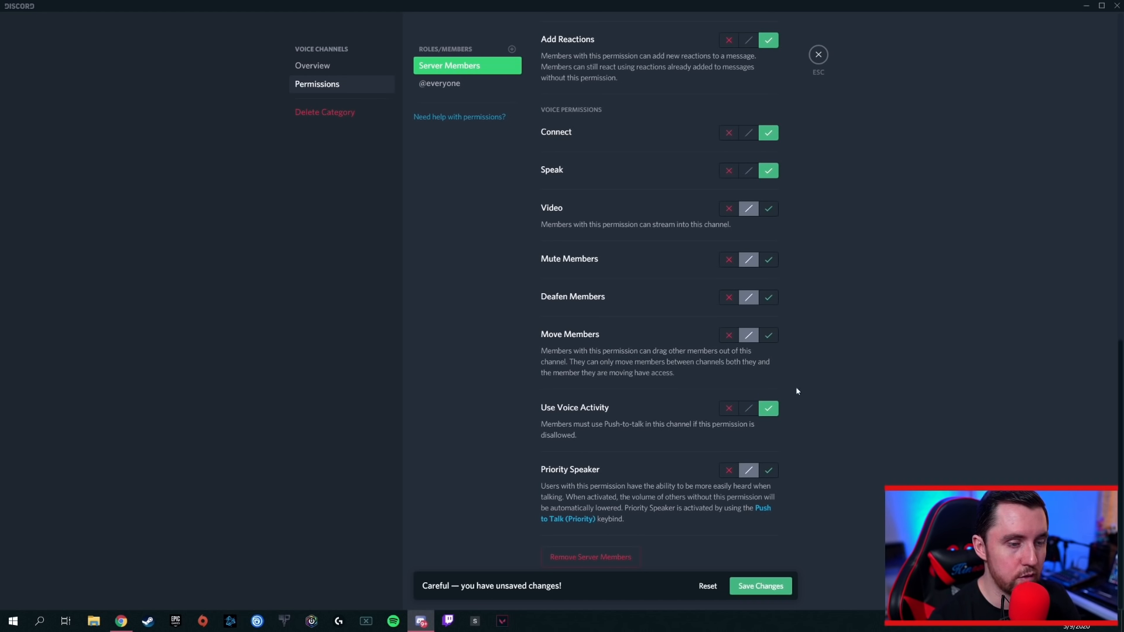
Review the Server Members permissions, save the Voice Channels category's changes and close its settings.
scroll(560, 354, "up", 12)
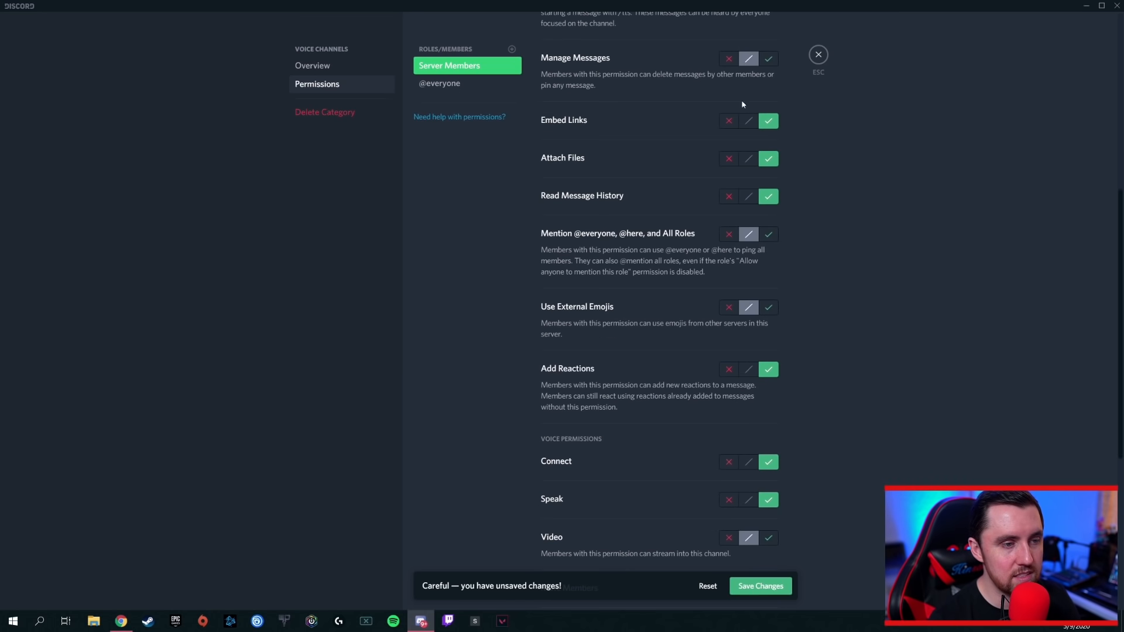
scroll(630, 161, "down", 10)
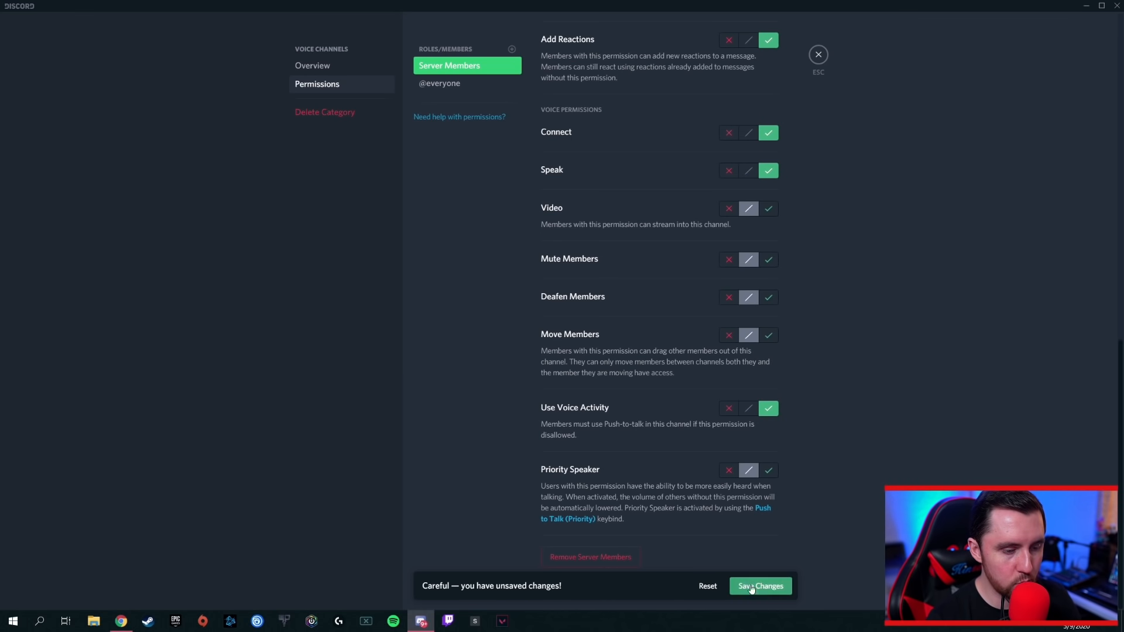
left_click(771, 586)
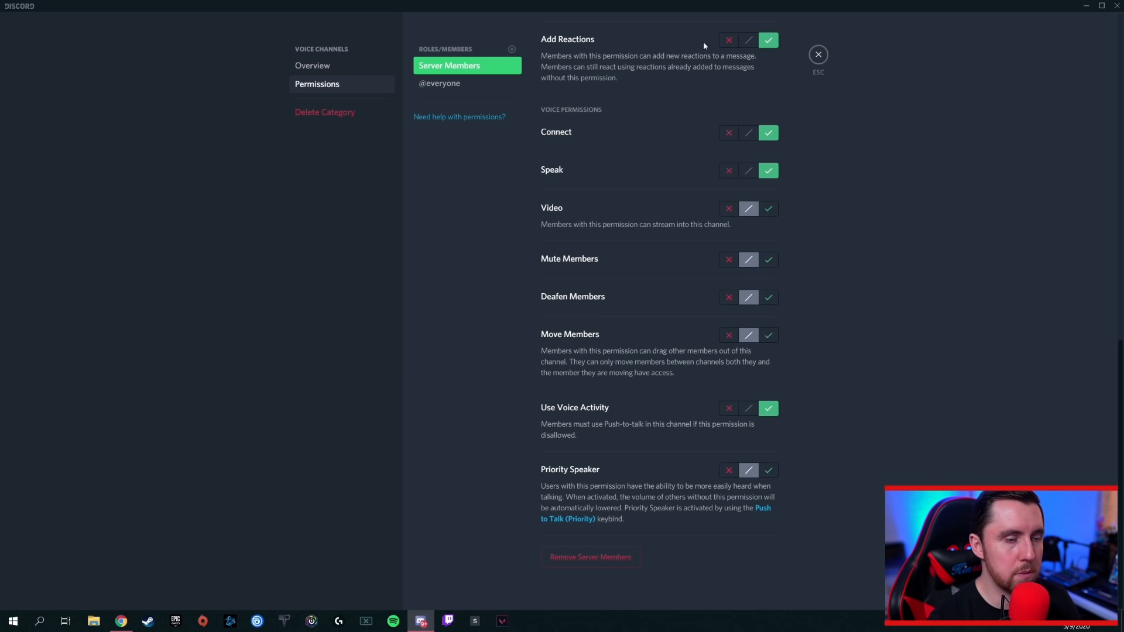
left_click(819, 56)
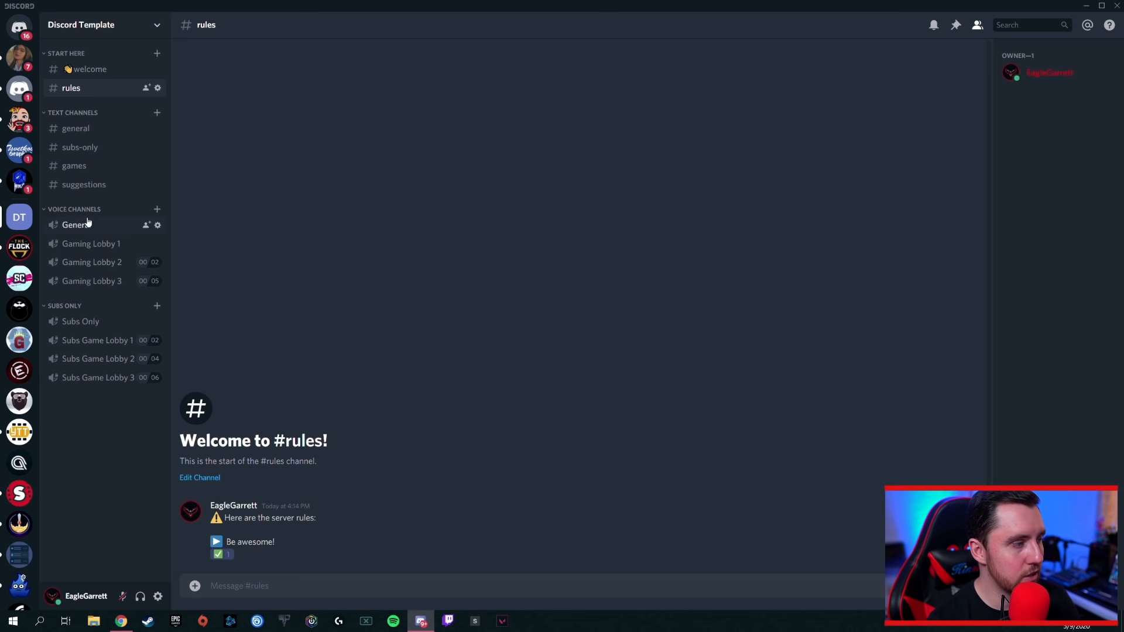
Add the Twitch Subscribers role to the Subs Only category's permissions.
right_click(73, 309)
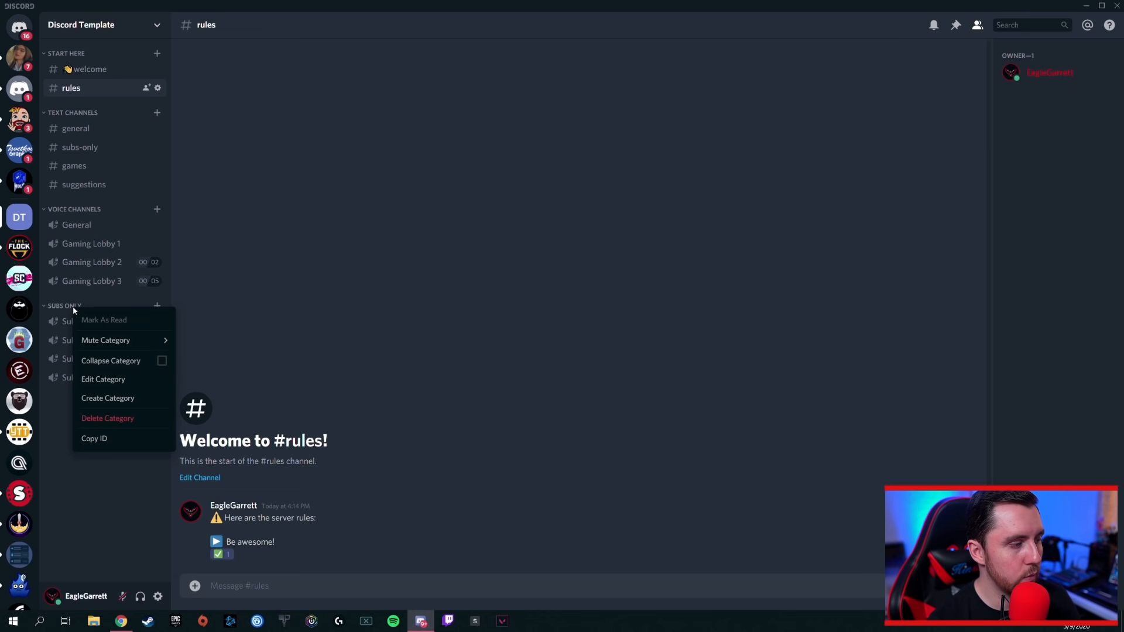
left_click(94, 380)
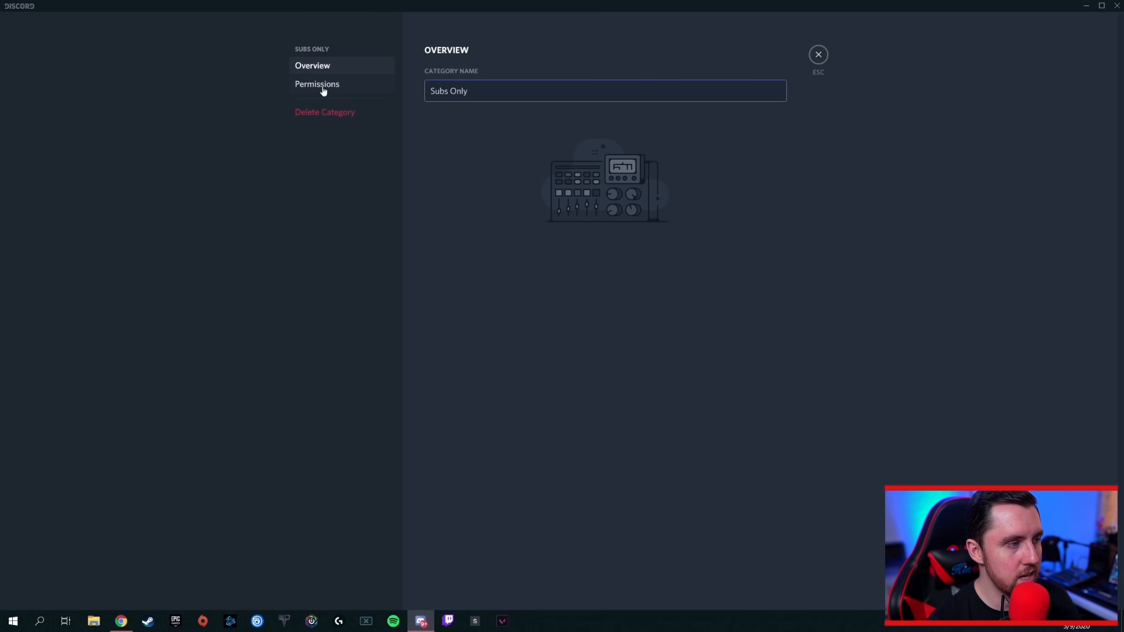
left_click(345, 85)
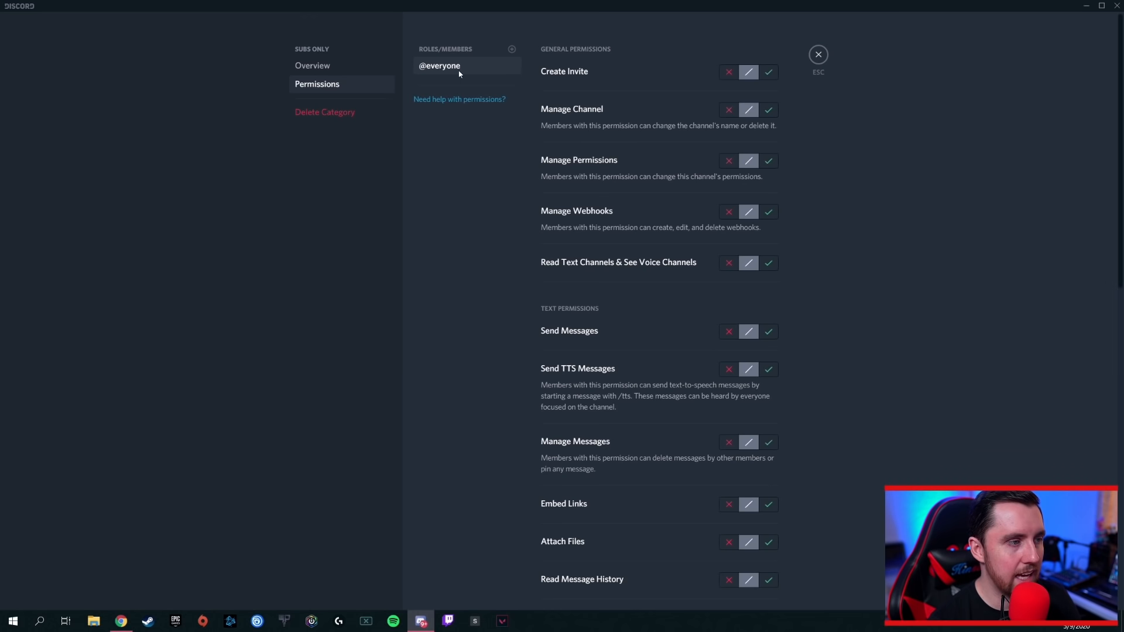
left_click(512, 50)
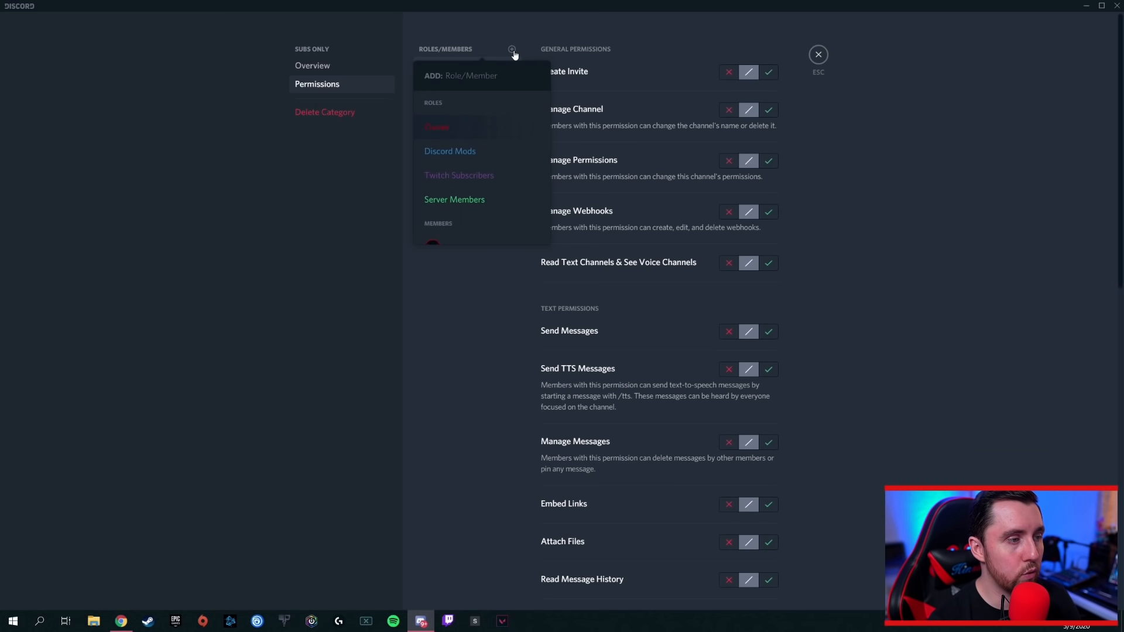
left_click(484, 176)
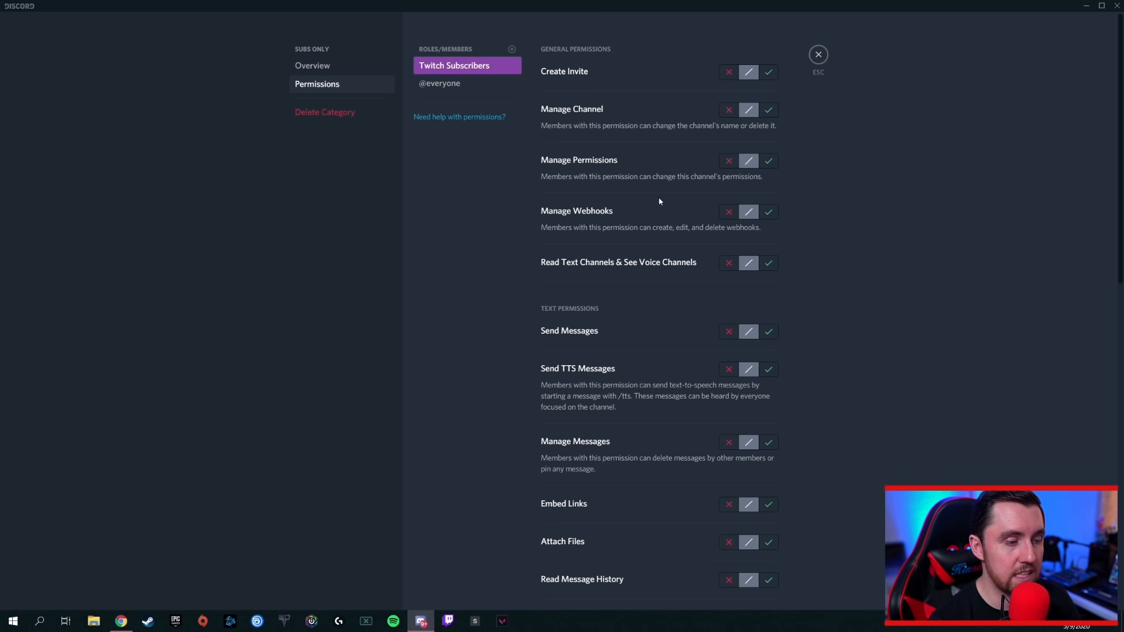
Allow Connect, Speak and Use Voice Activity for Twitch Subscribers in the Subs Only category.
scroll(660, 201, "down", 5)
scroll(649, 208, "down", 3)
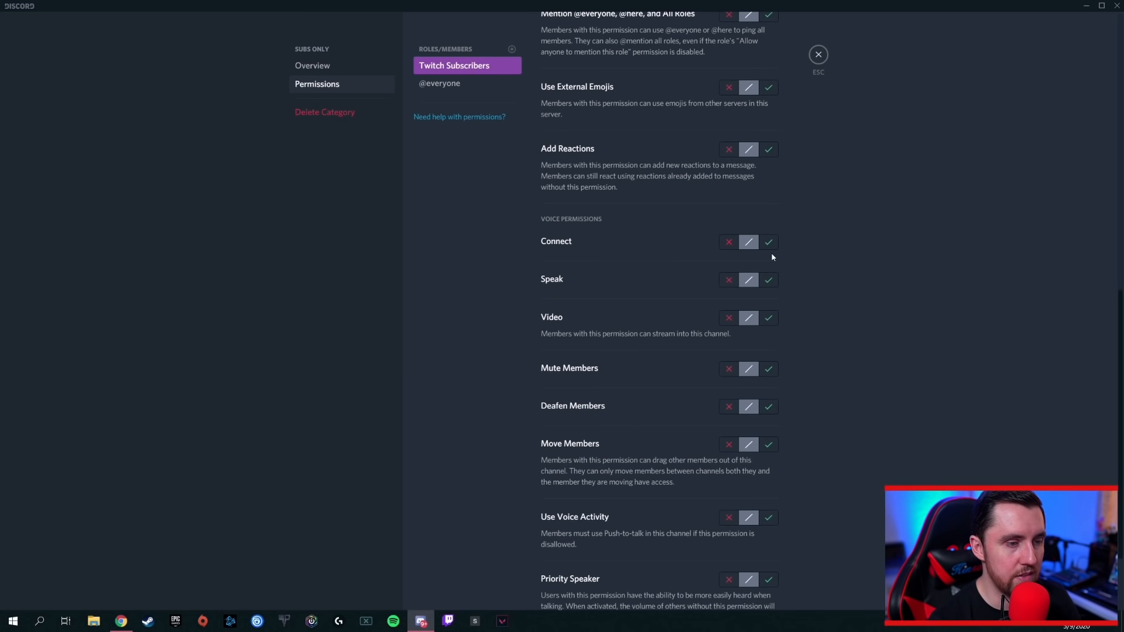
left_click(769, 243)
left_click(770, 281)
scroll(771, 286, "down", 2)
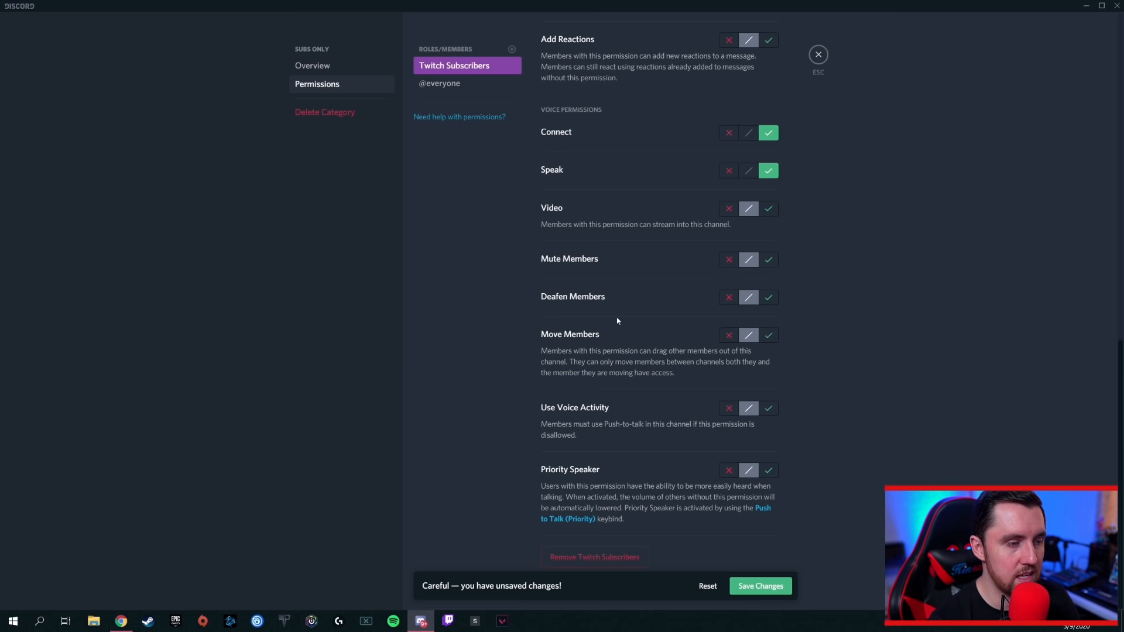
left_click(767, 409)
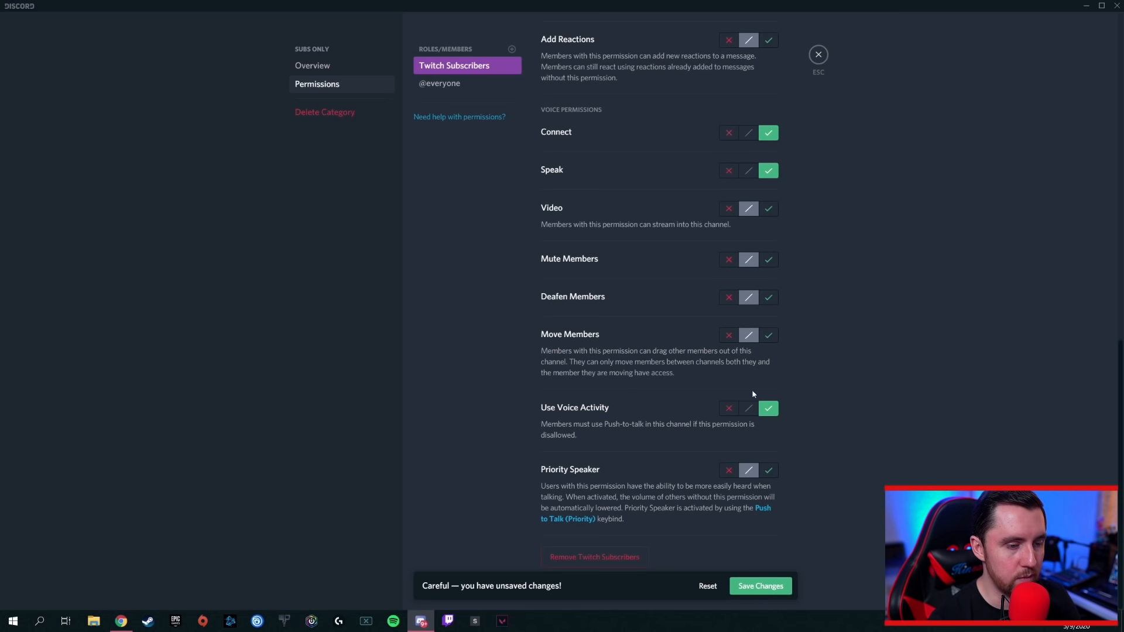
Allow Embed Links, Attach Files and Read Message History for Twitch Subscribers in the Subs Only category.
scroll(644, 330, "up", 6)
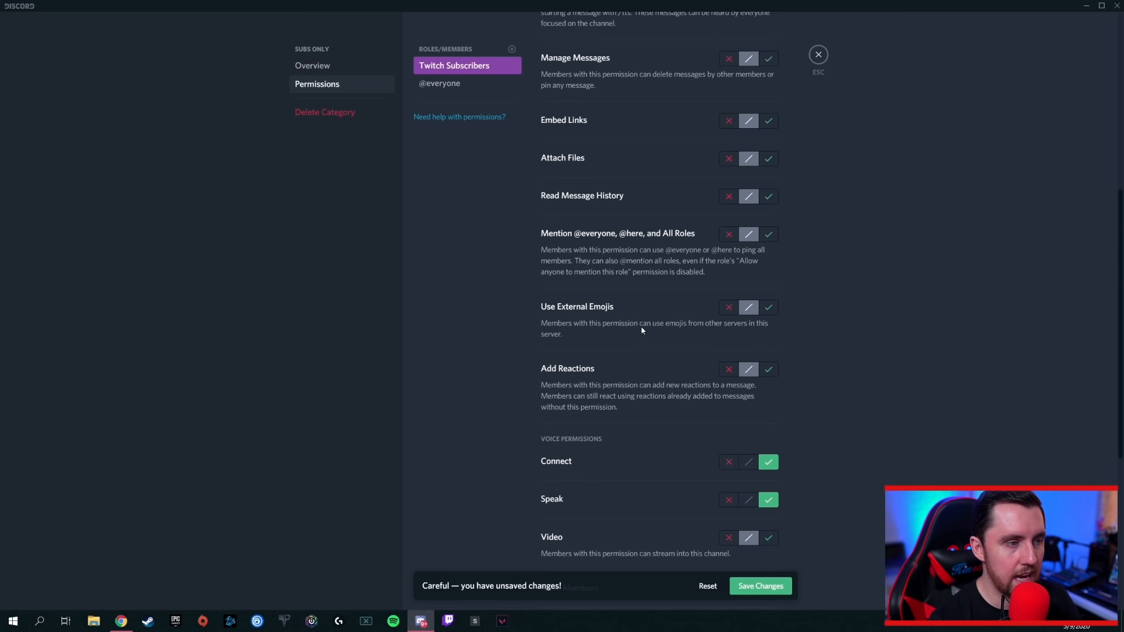
left_click(769, 121)
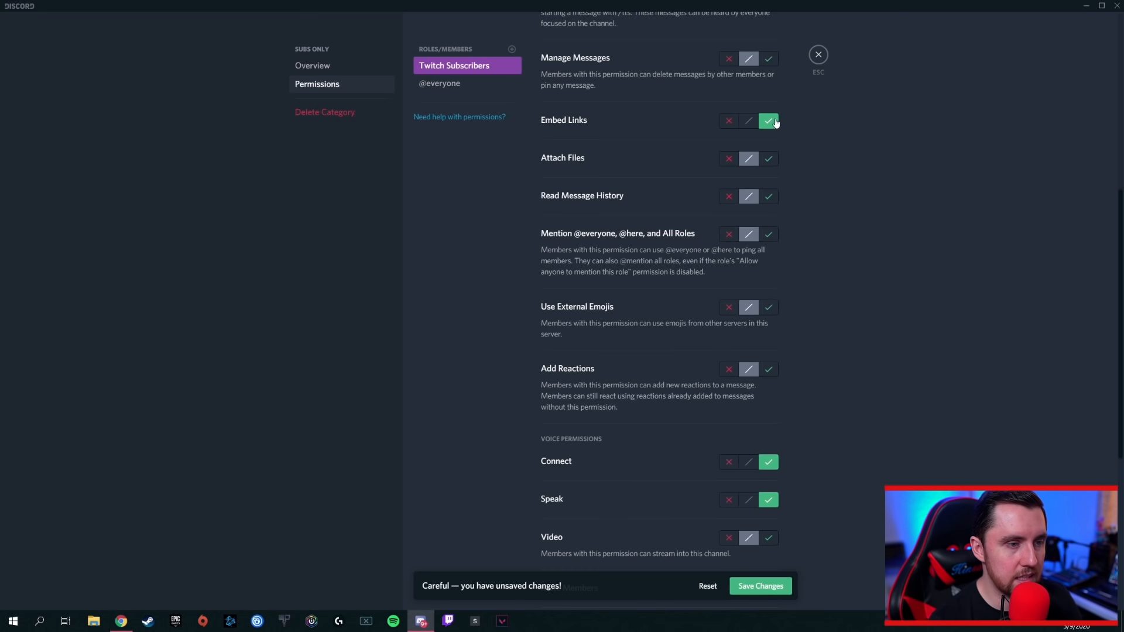
left_click(772, 158)
left_click(771, 196)
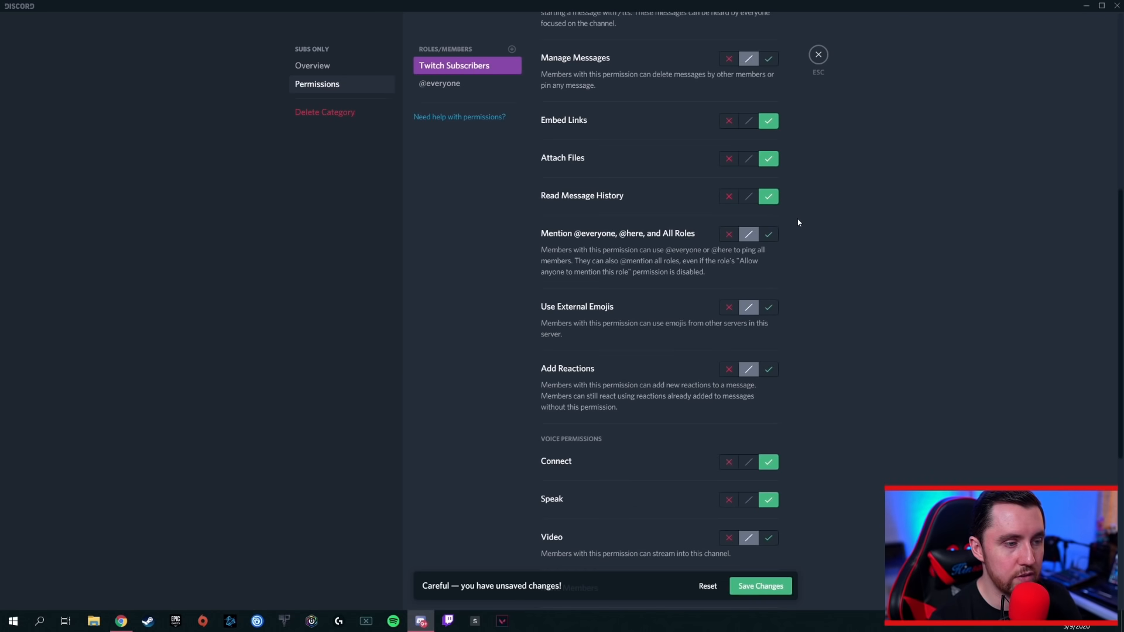
Allow Send Messages and Read Text Channels & See Voice Channels for Twitch Subscribers in the Subs Only category.
scroll(798, 223, "up", 3)
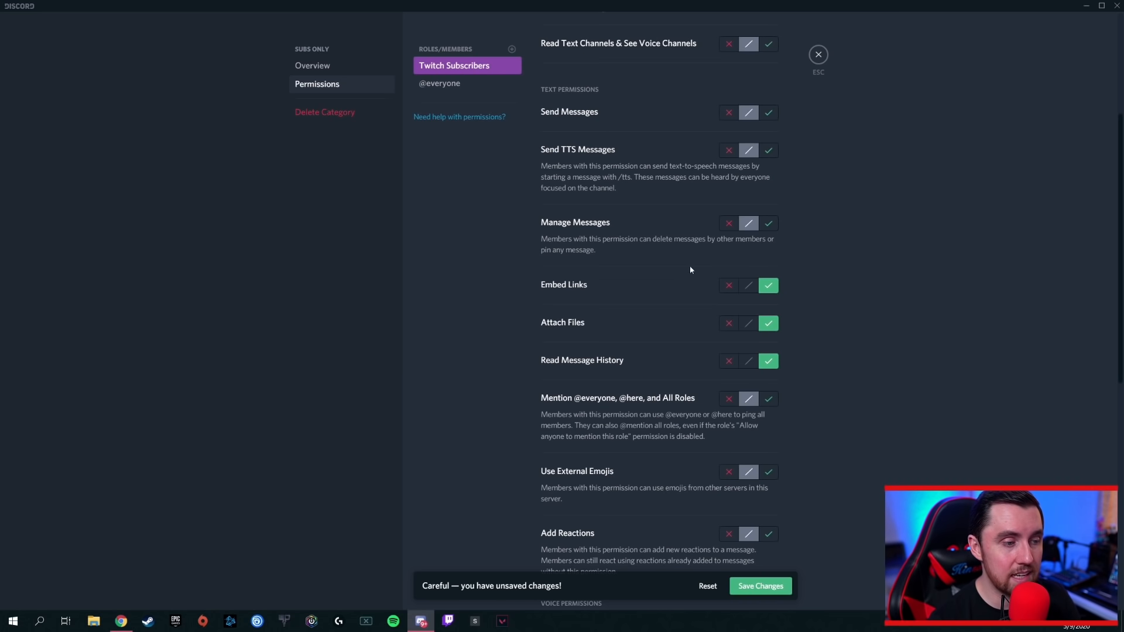
scroll(781, 258, "up", 2)
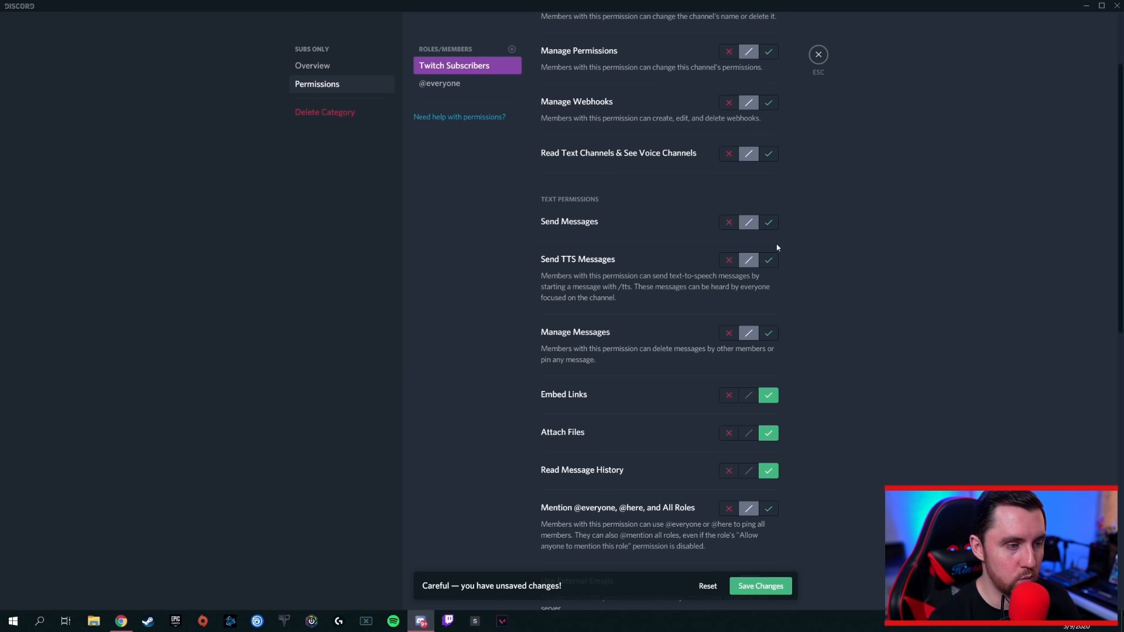
left_click(769, 222)
scroll(644, 246, "up", 1)
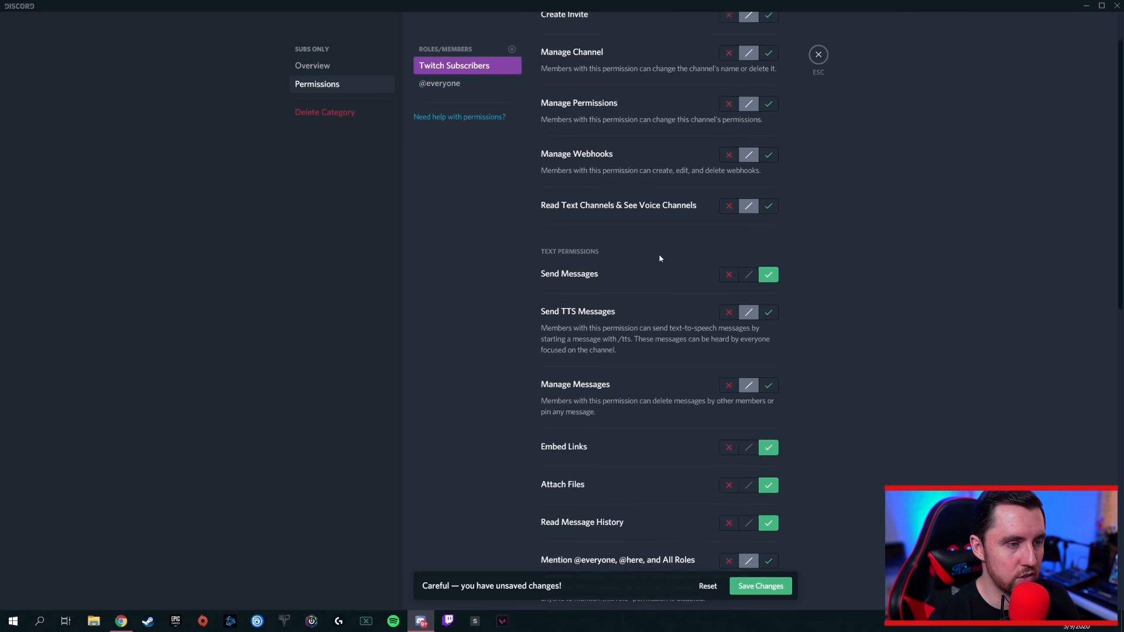
left_click(768, 208)
scroll(644, 293, "up", 1)
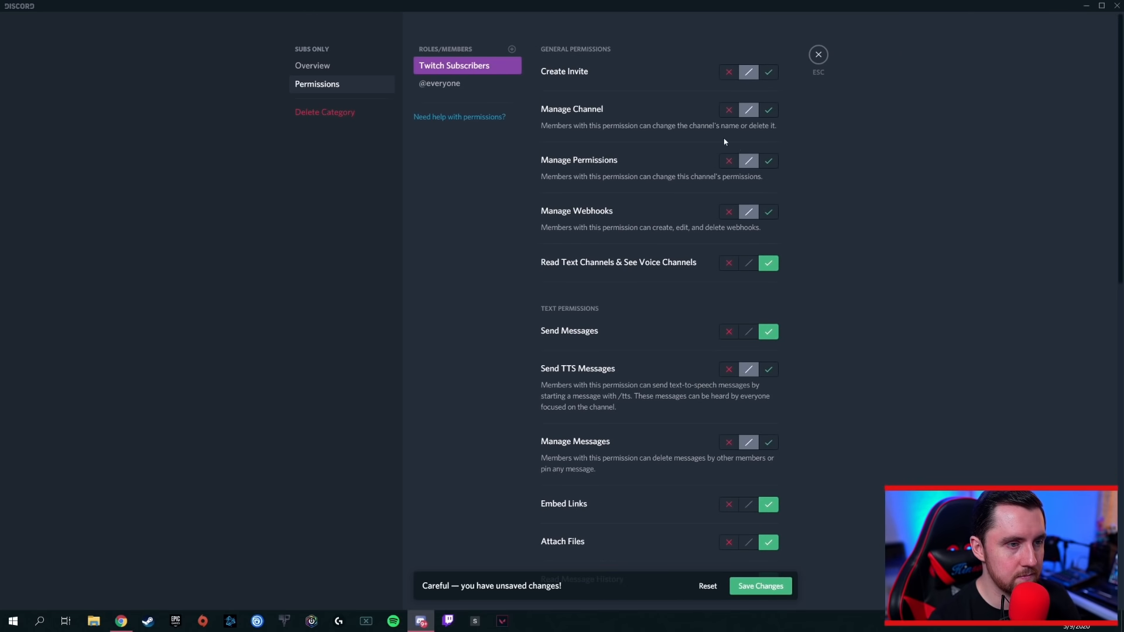
Save the Subs Only category's permission changes and close its settings.
scroll(648, 210, "down", 10)
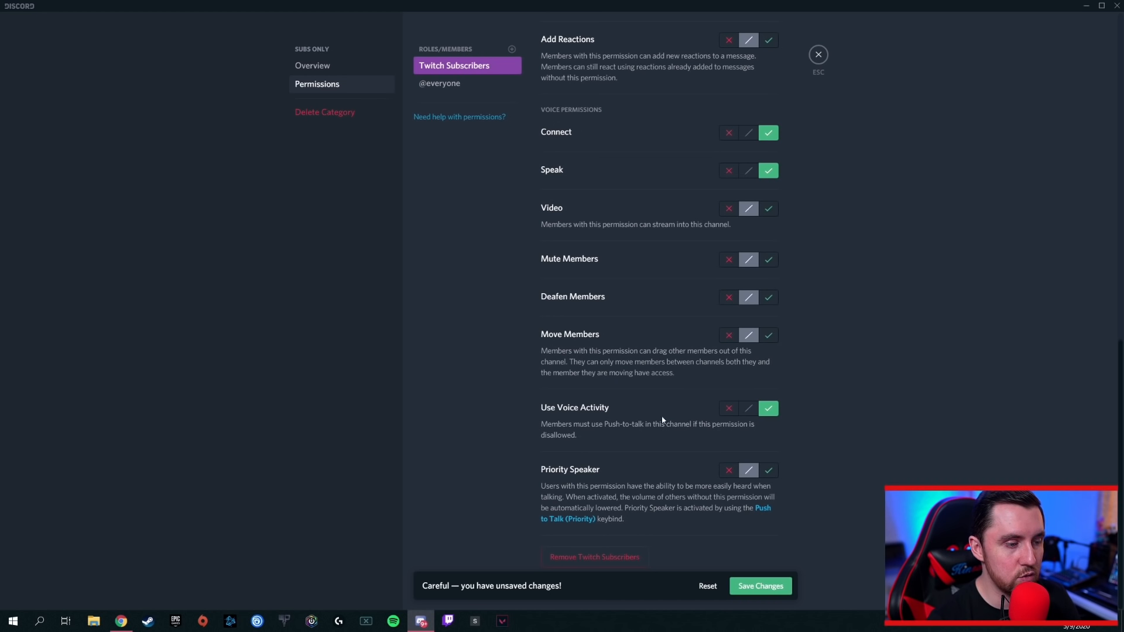
left_click(760, 586)
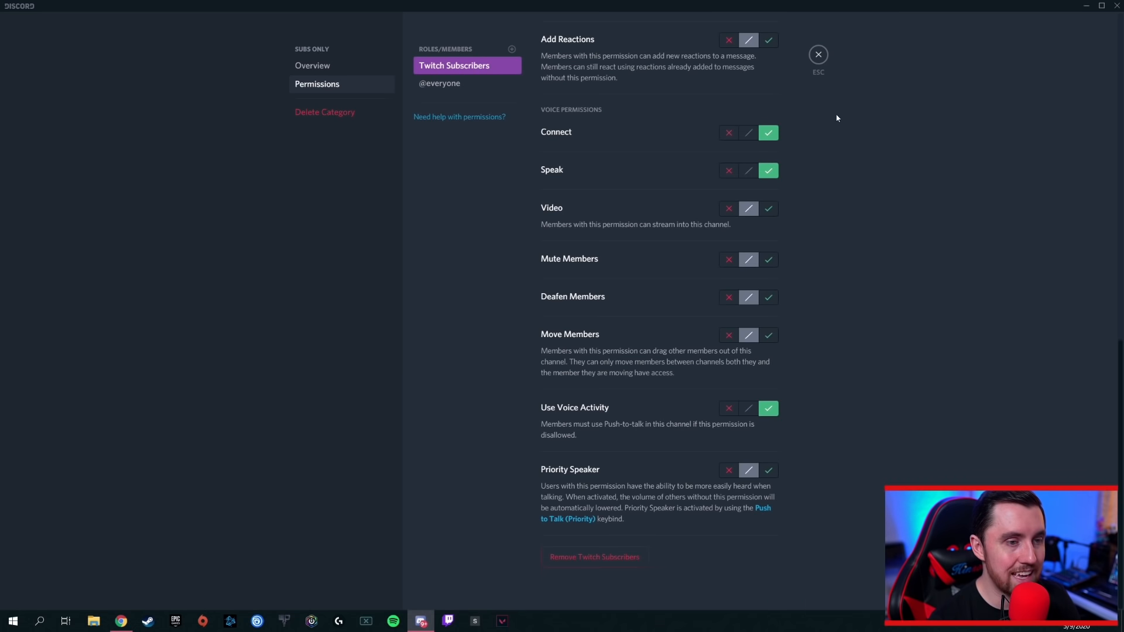
left_click(818, 55)
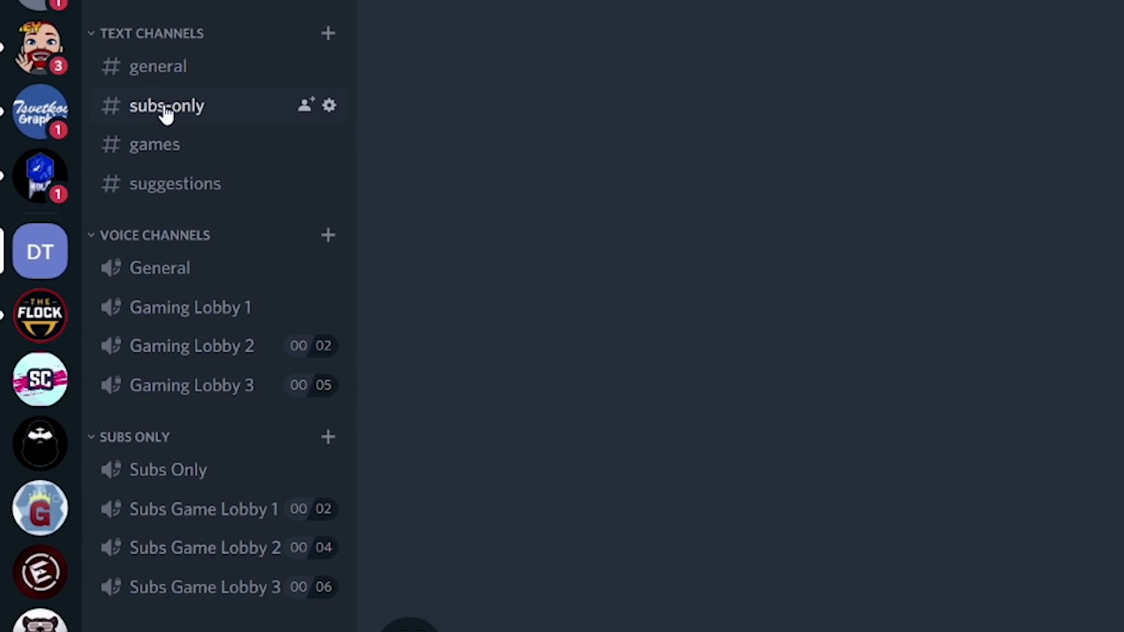
Move the subs-only text channel into the Subs Only category and sync its permissions with that category.
left_click_drag(164, 115, 176, 446)
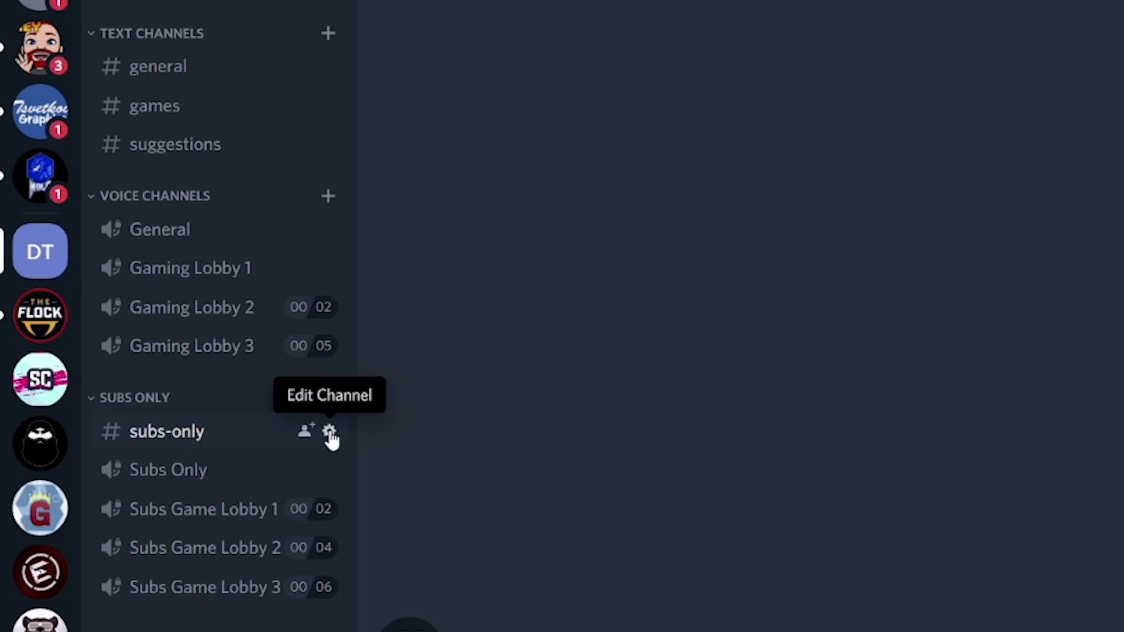
left_click(331, 432)
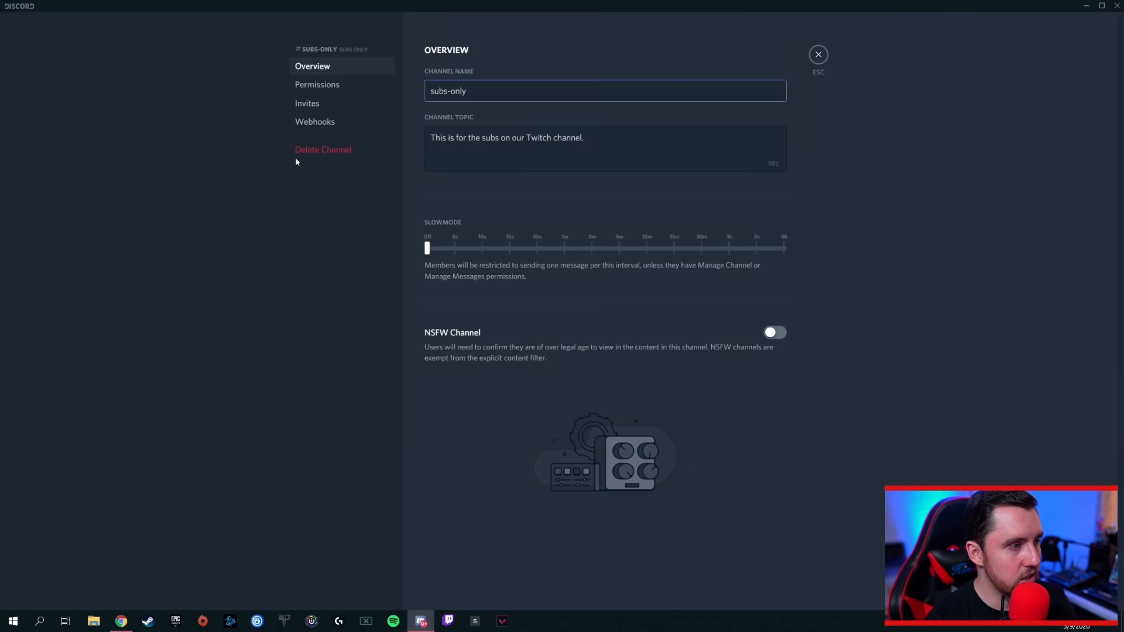
left_click(323, 85)
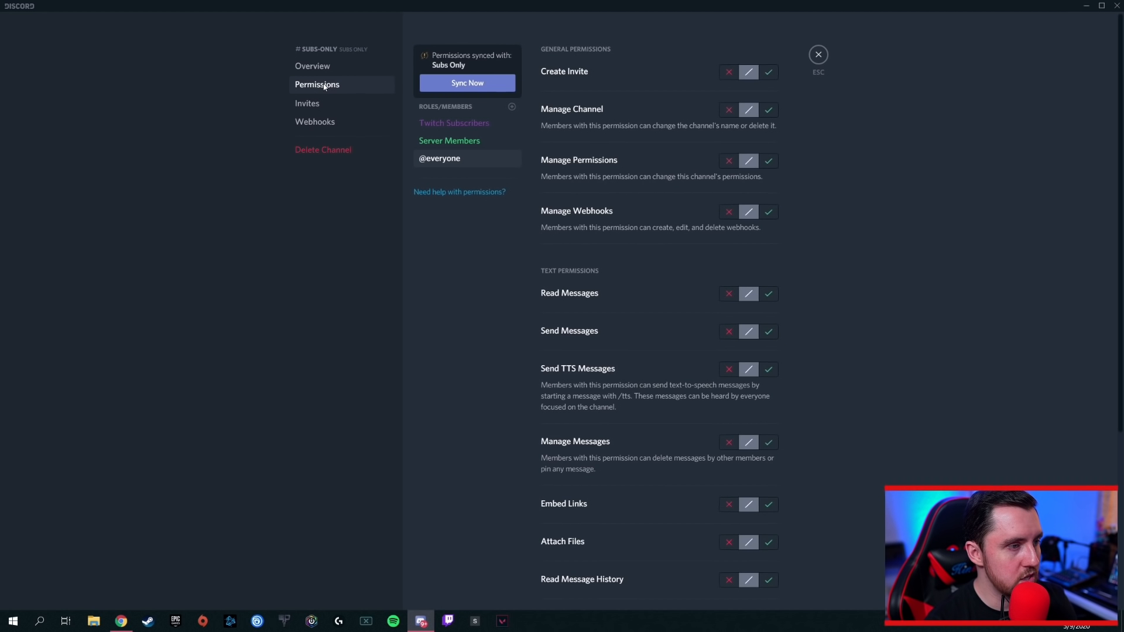
left_click(471, 85)
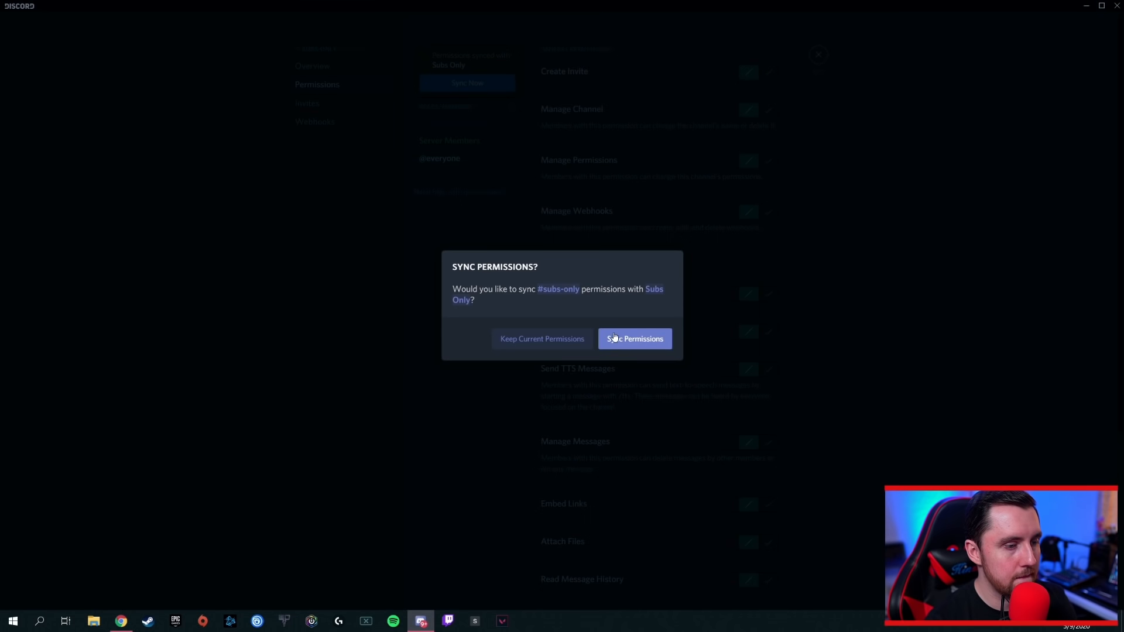
left_click(614, 344)
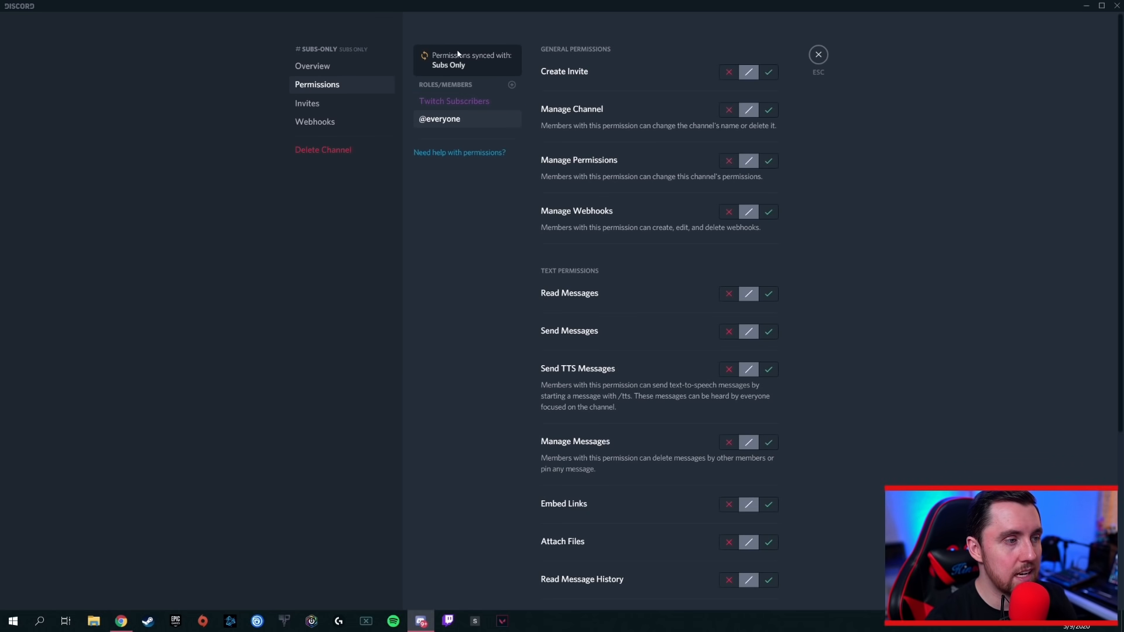
Review the Twitch Subscribers permissions of the subs-only channel and the permissions of the Subs Only category.
left_click(474, 102)
scroll(645, 206, "down", 5)
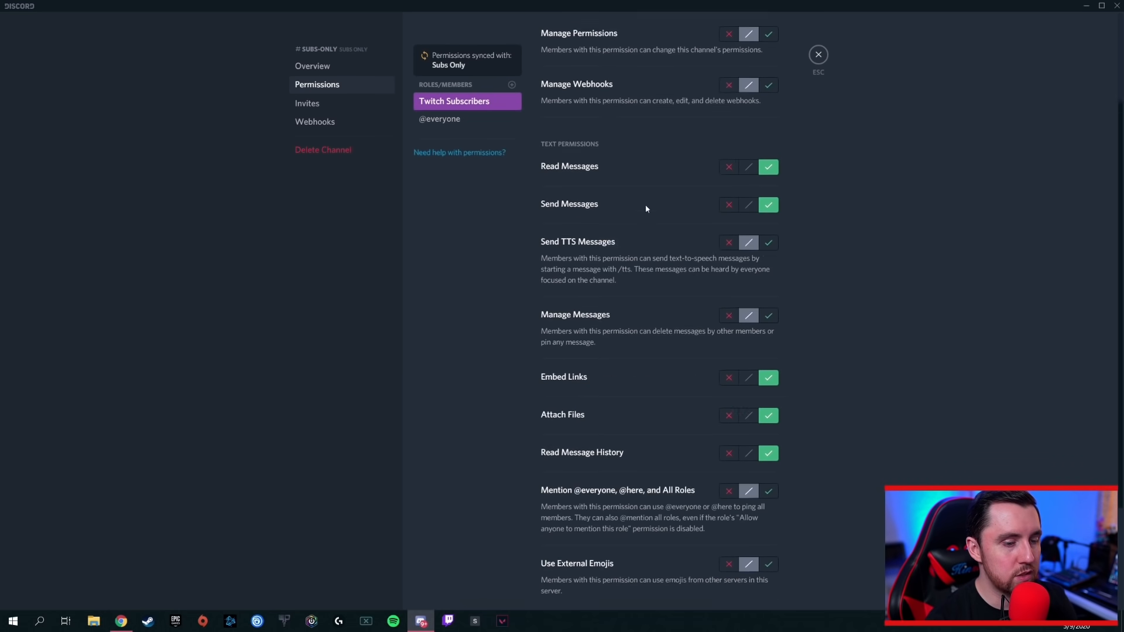
scroll(647, 213, "up", 5)
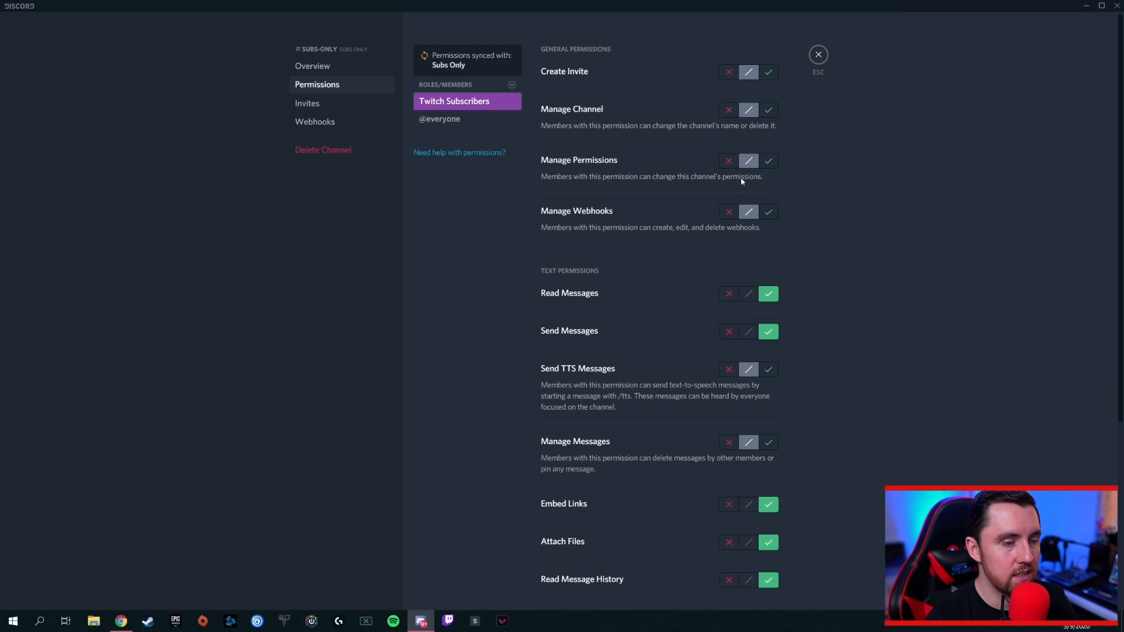
left_click(819, 54)
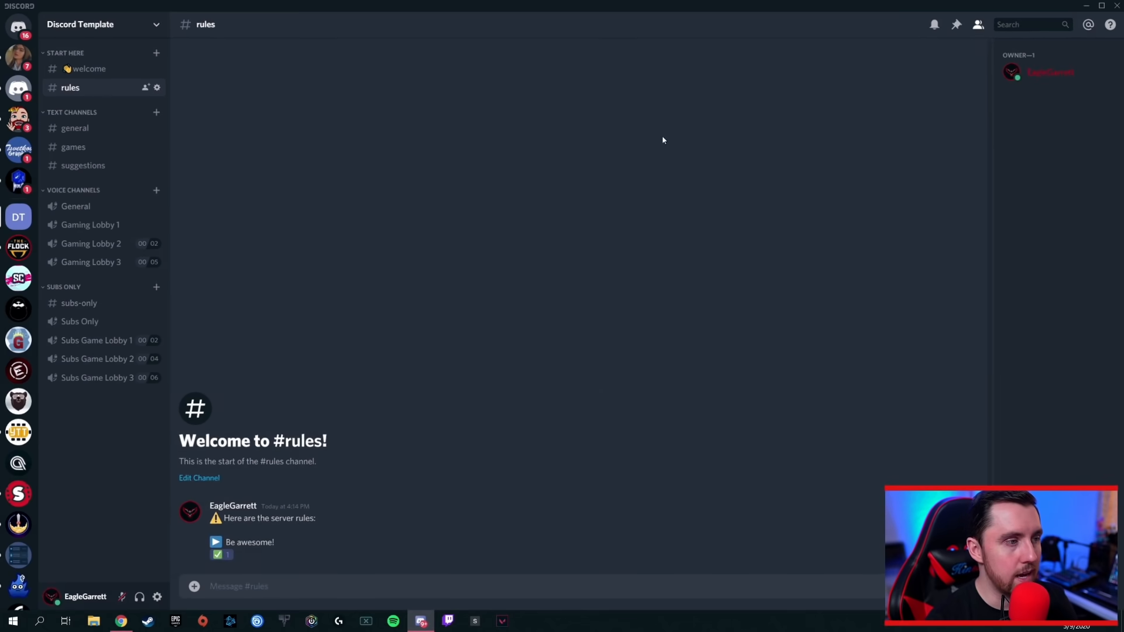
right_click(67, 288)
left_click(96, 357)
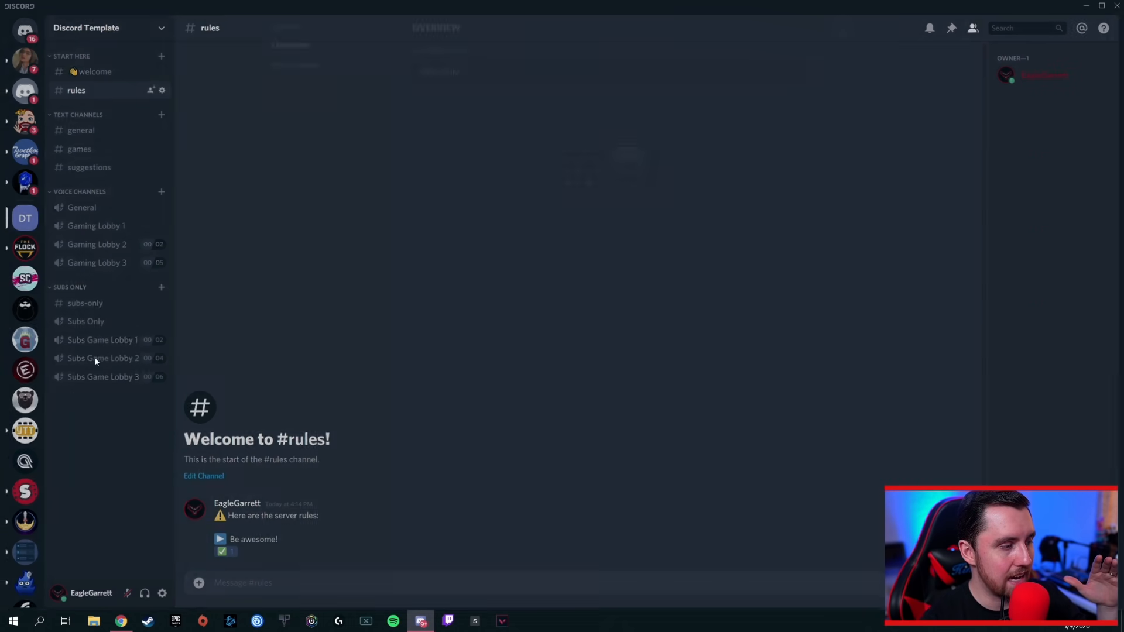
left_click(344, 89)
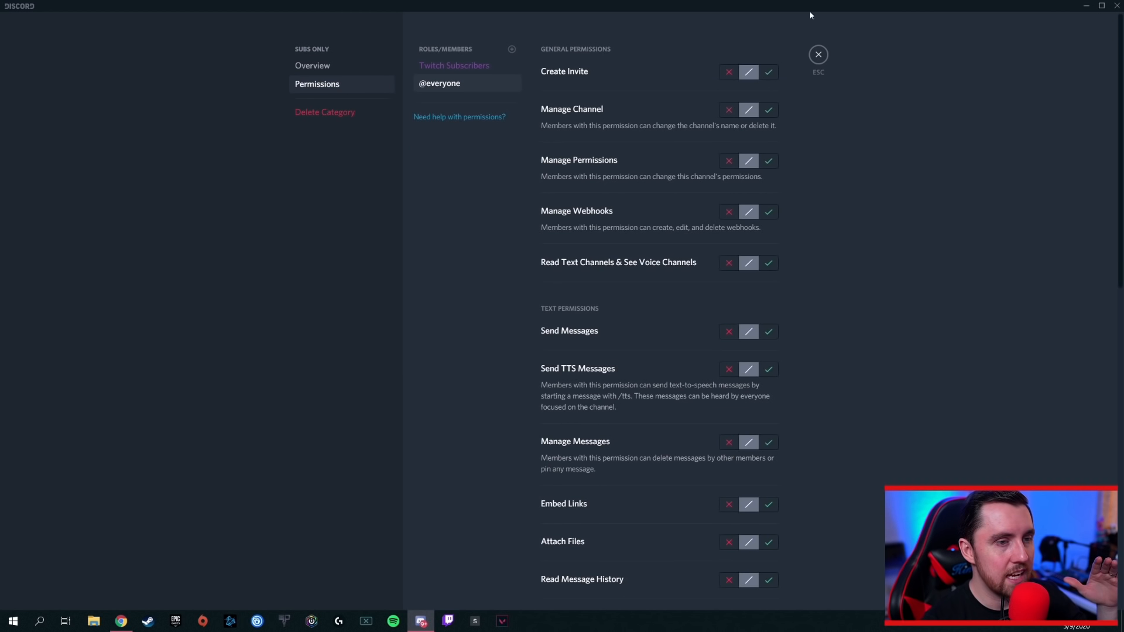
left_click(818, 54)
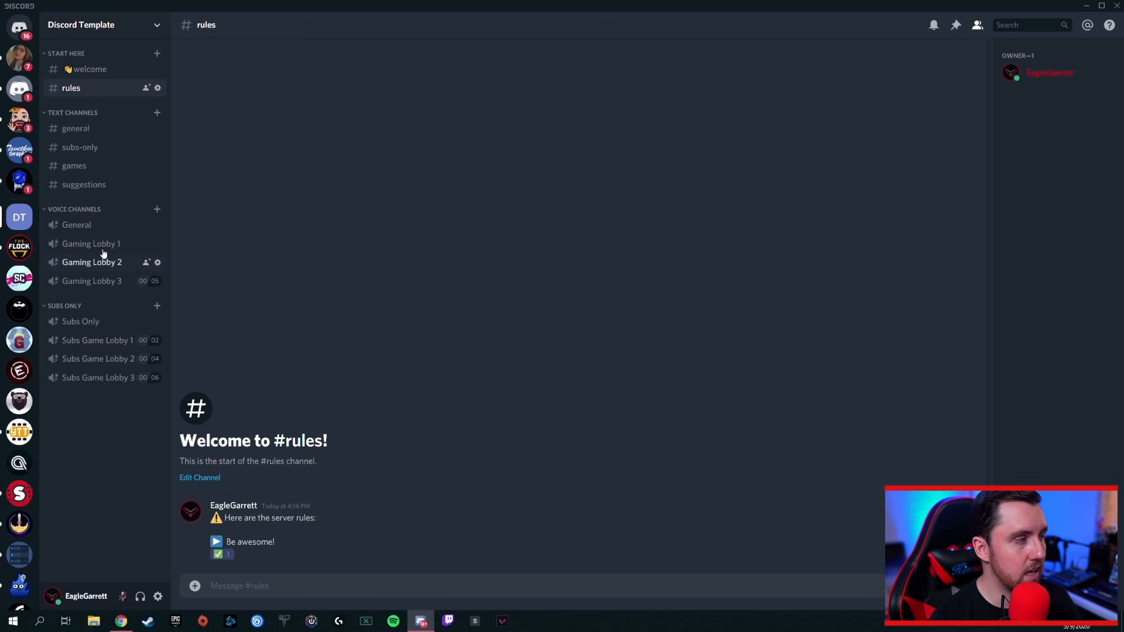
View the messages in the welcome channel and the rules channel.
left_click(92, 71)
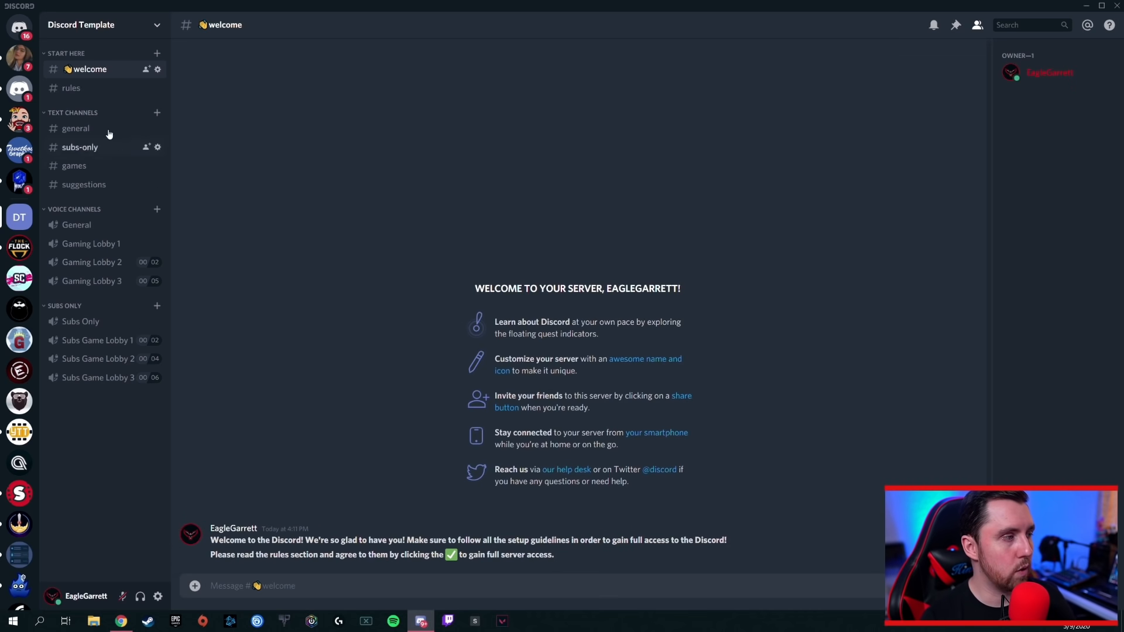
left_click(71, 88)
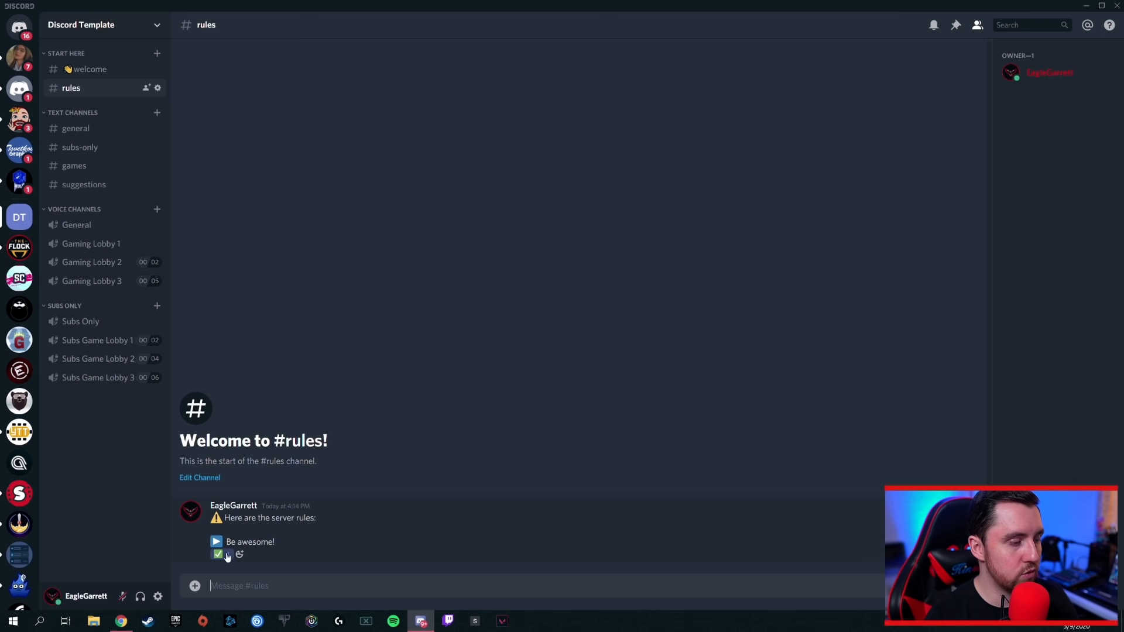